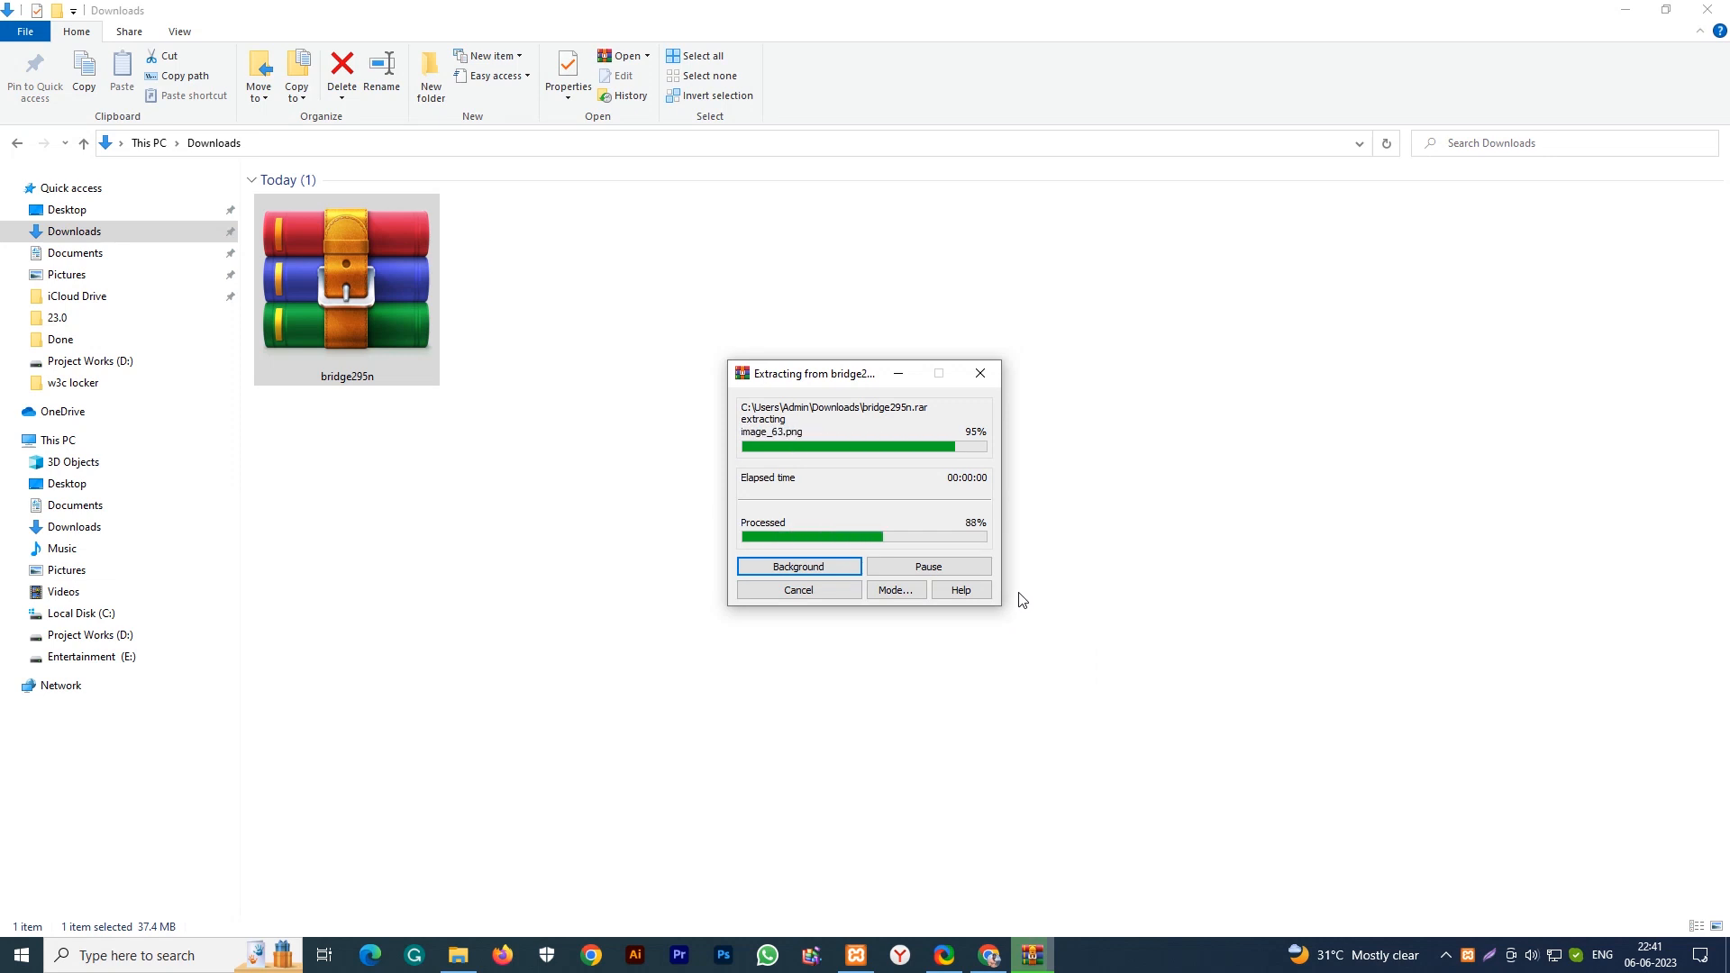
# - Open the extracted bridge295n folder and its nested bridge295n subfolder, and select the bridge ZIP archive
pyautogui.doubleClick(563, 297)
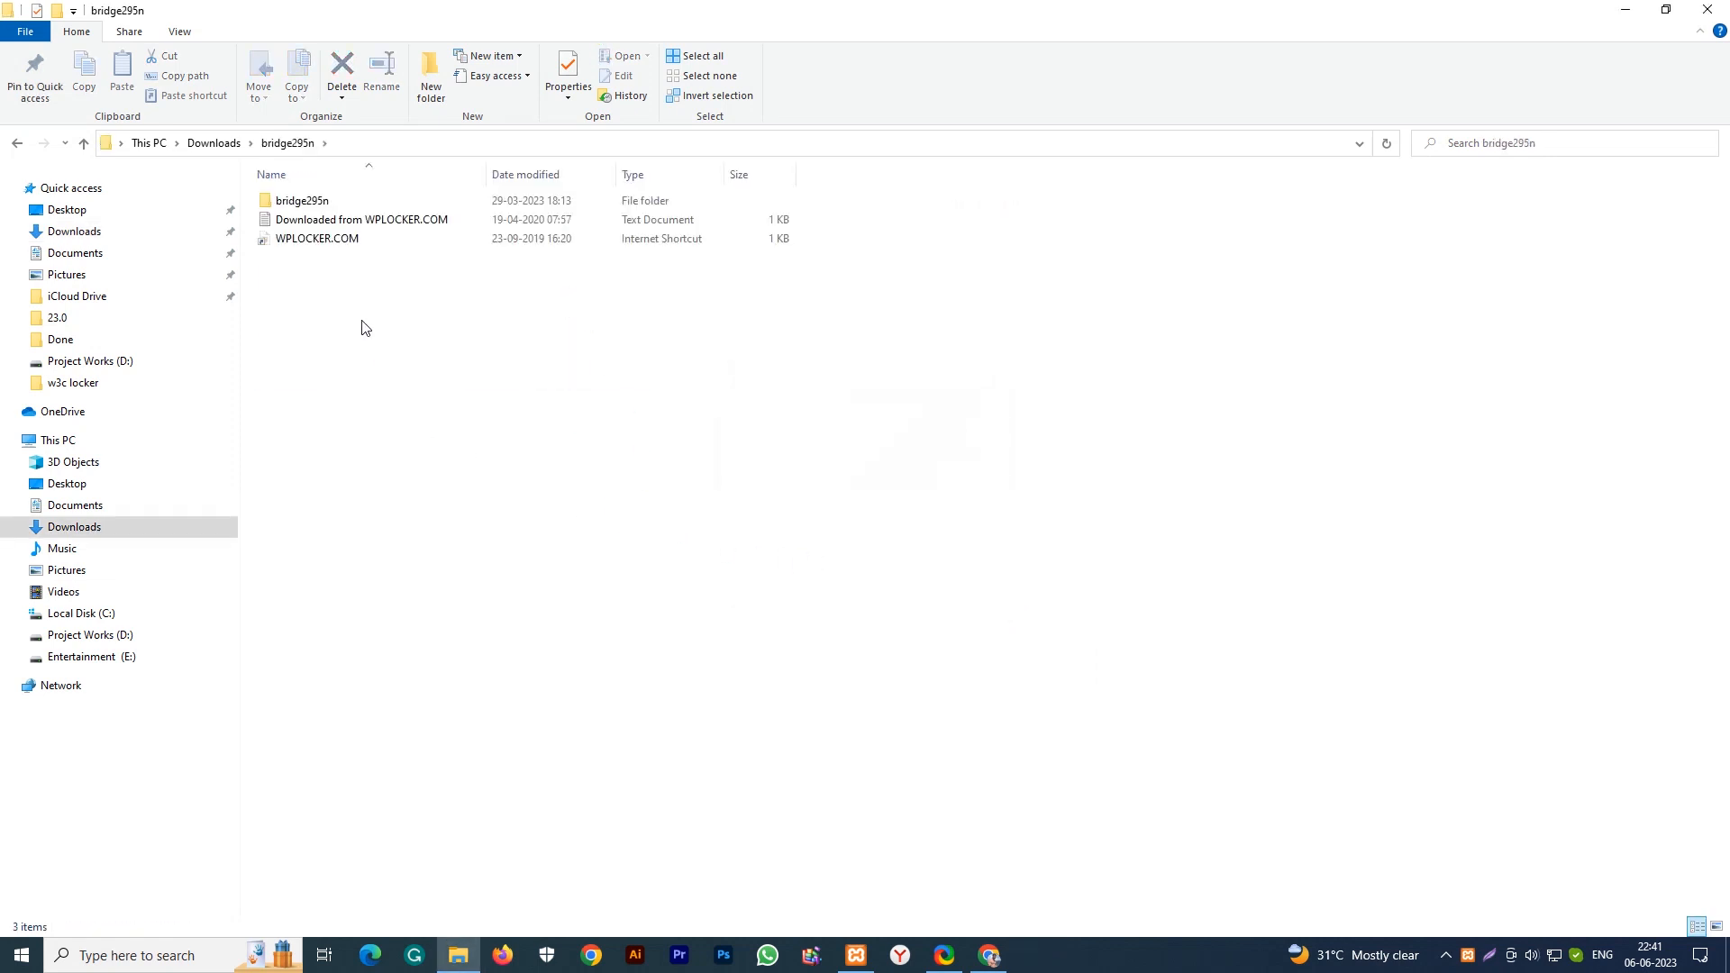
pyautogui.doubleClick(306, 200)
pyautogui.click(300, 260)
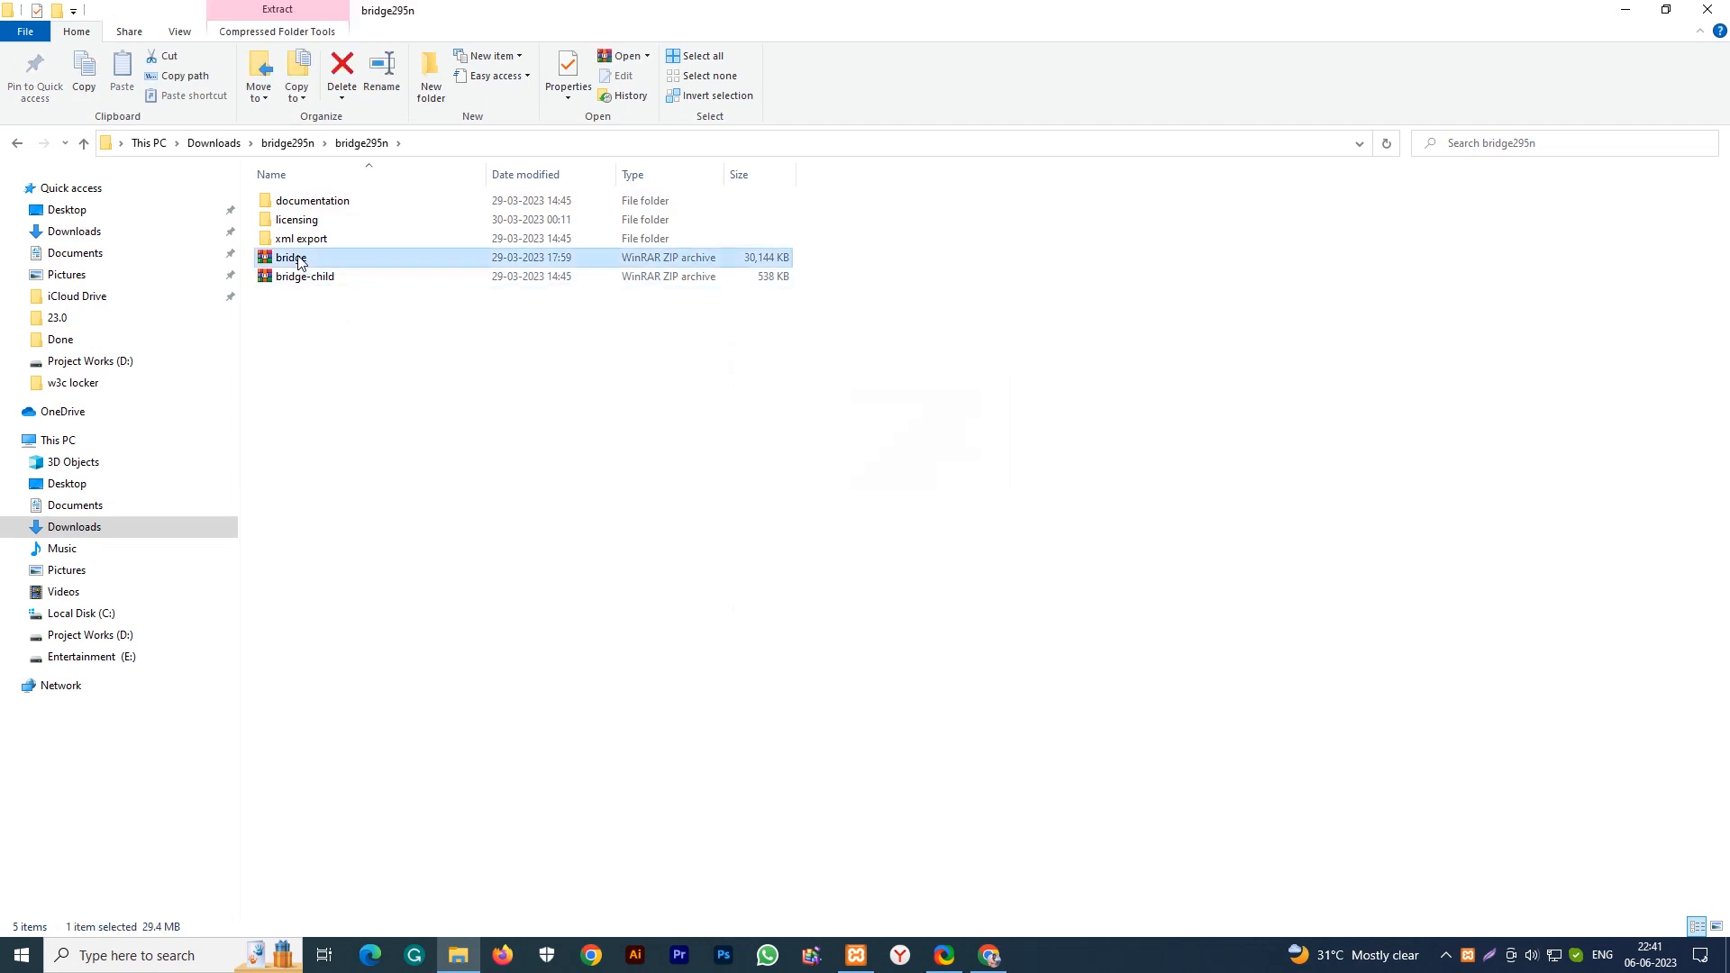
pyautogui.click(524, 440)
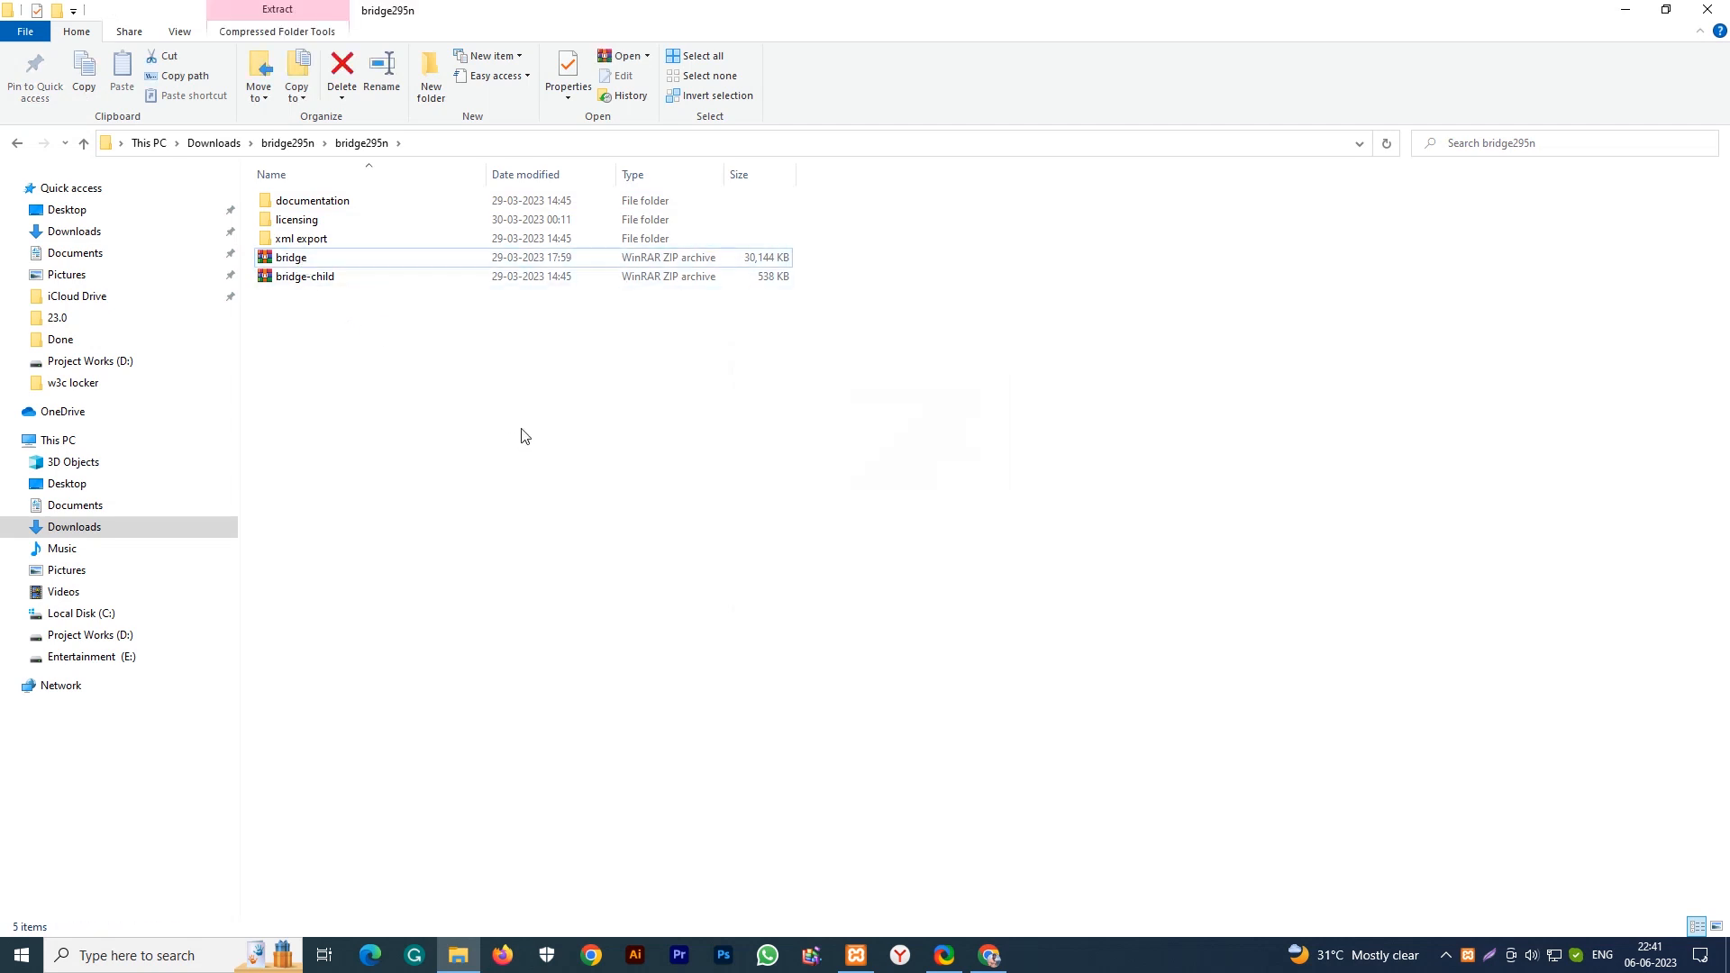
pyautogui.click(328, 257)
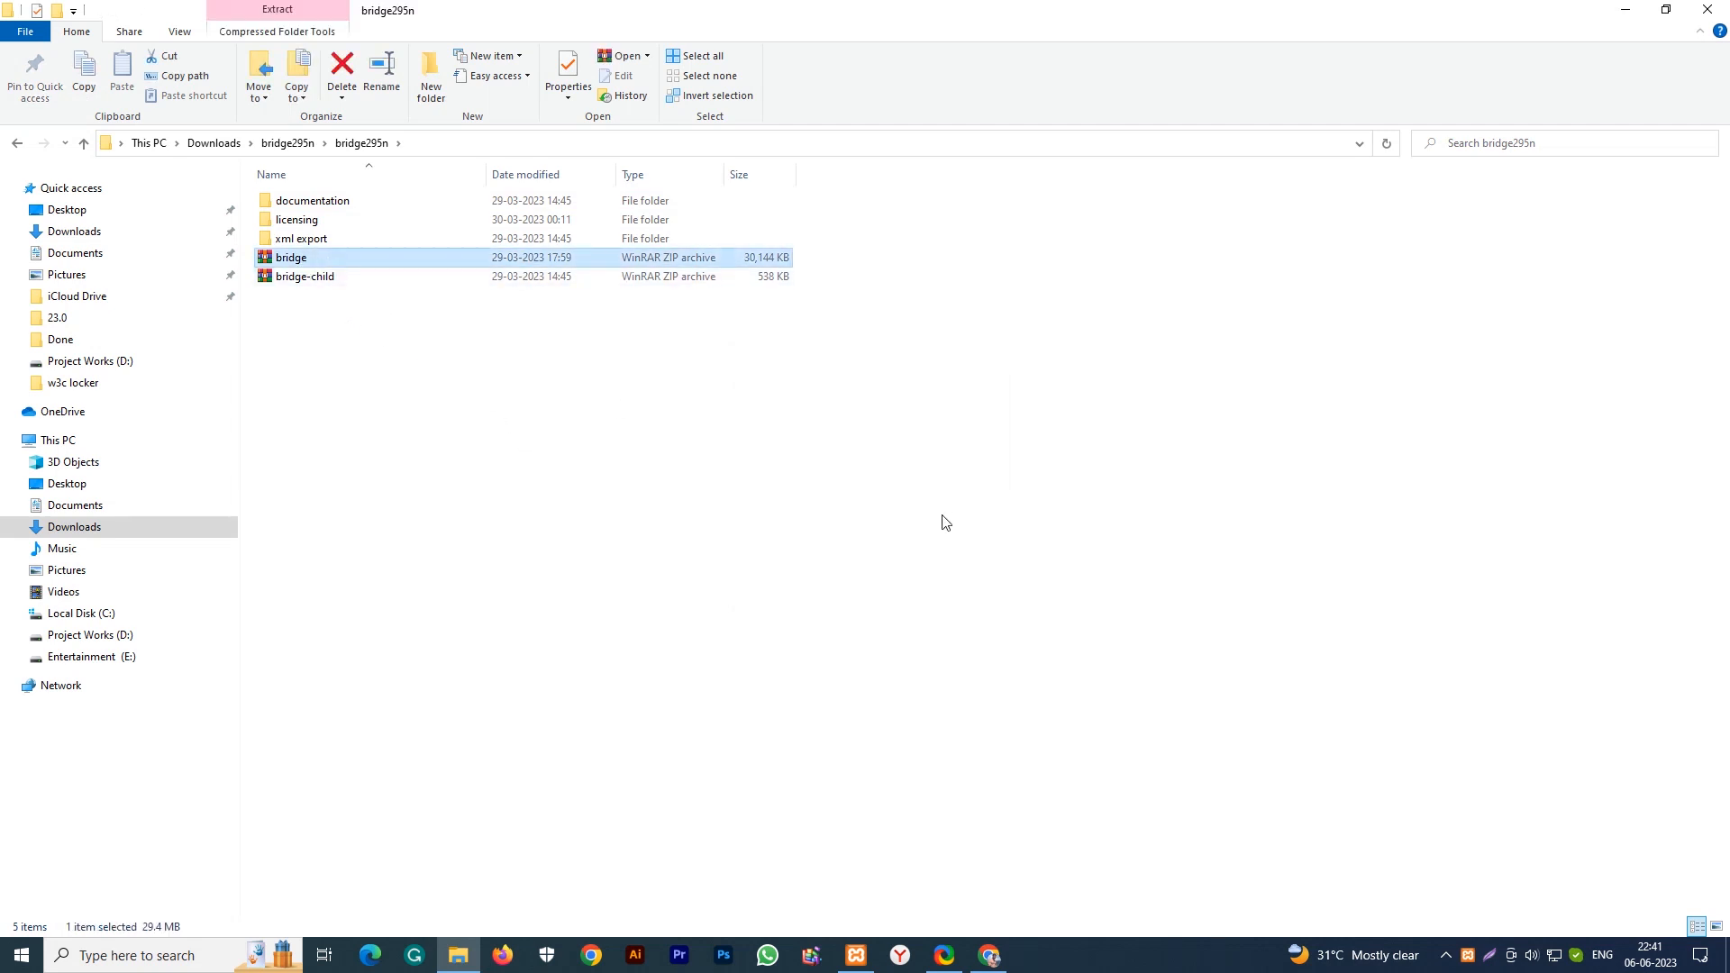
# - Switch to the WordPress admin in the browser and open the upload form for adding a new theme
pyautogui.click(1666, 11)
pyautogui.click(517, 144)
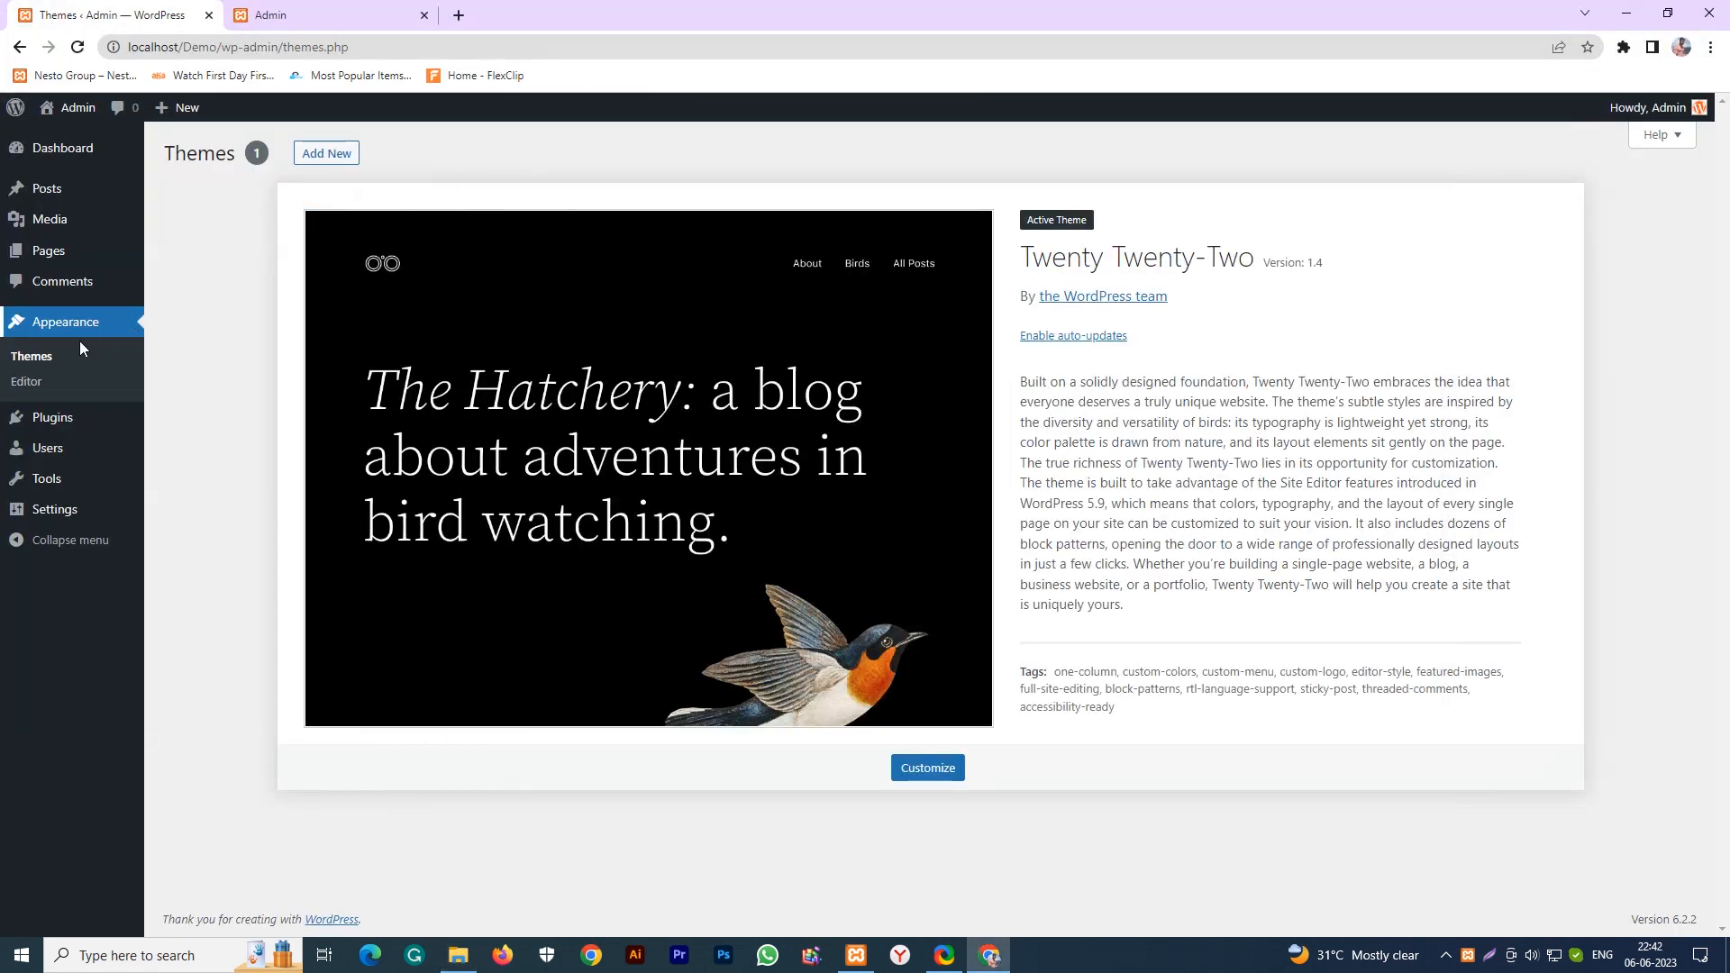
pyautogui.click(51, 358)
pyautogui.click(326, 153)
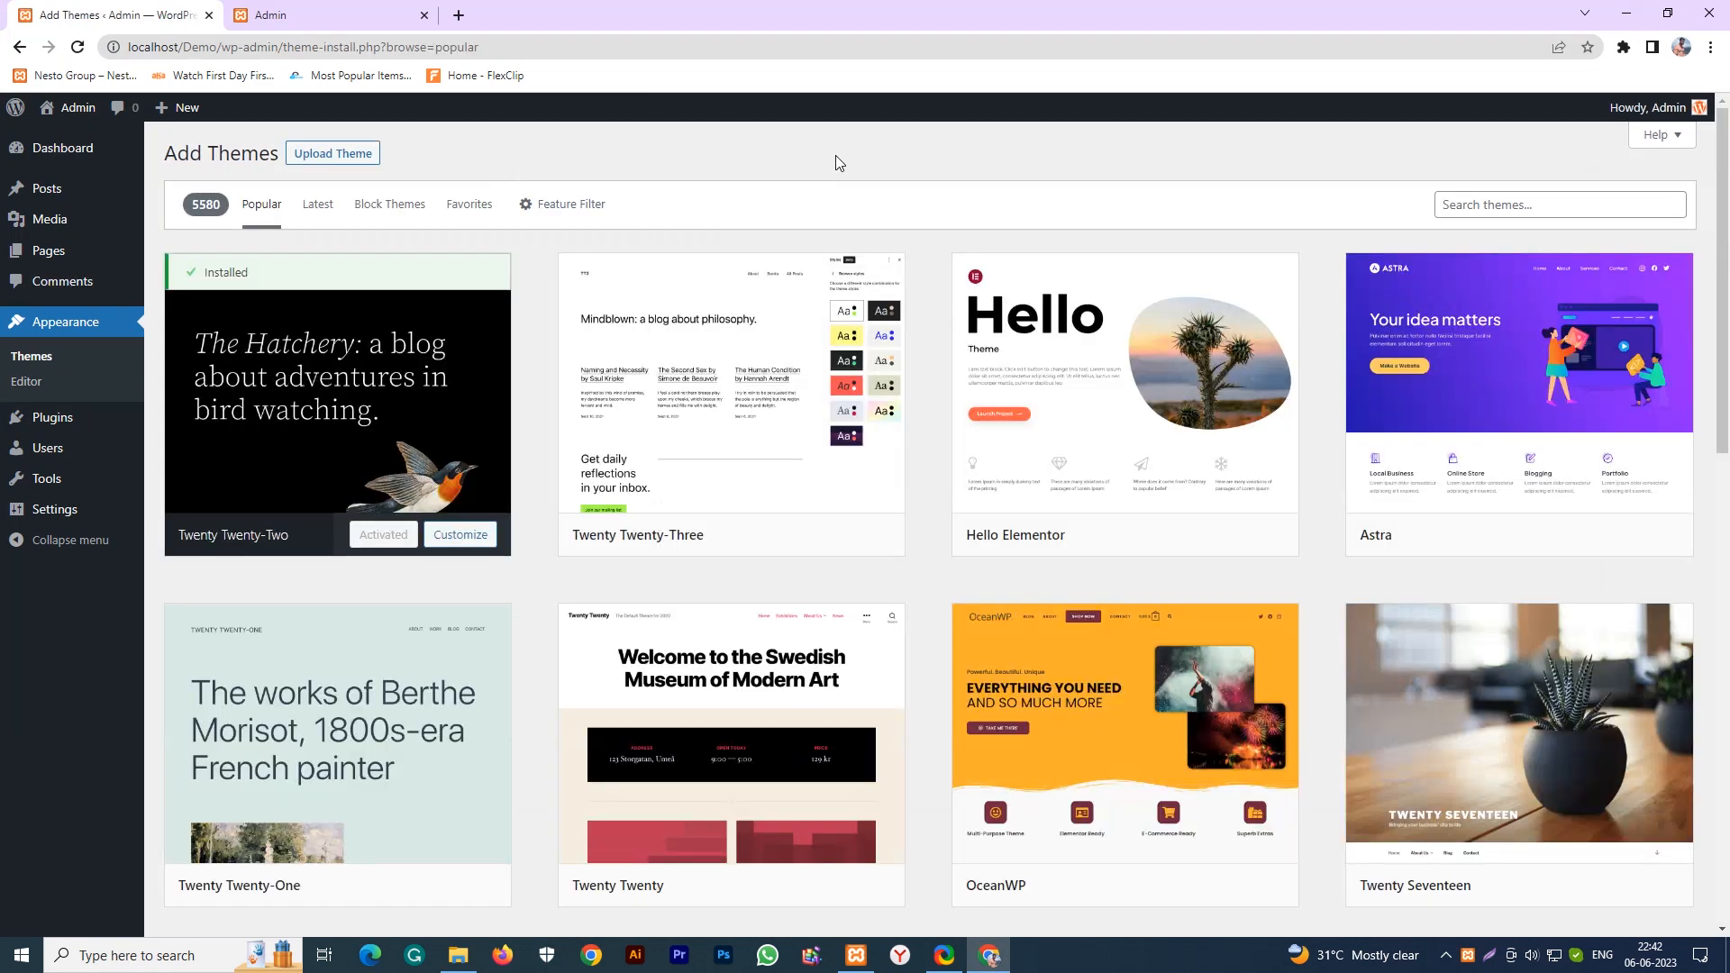
pyautogui.click(333, 153)
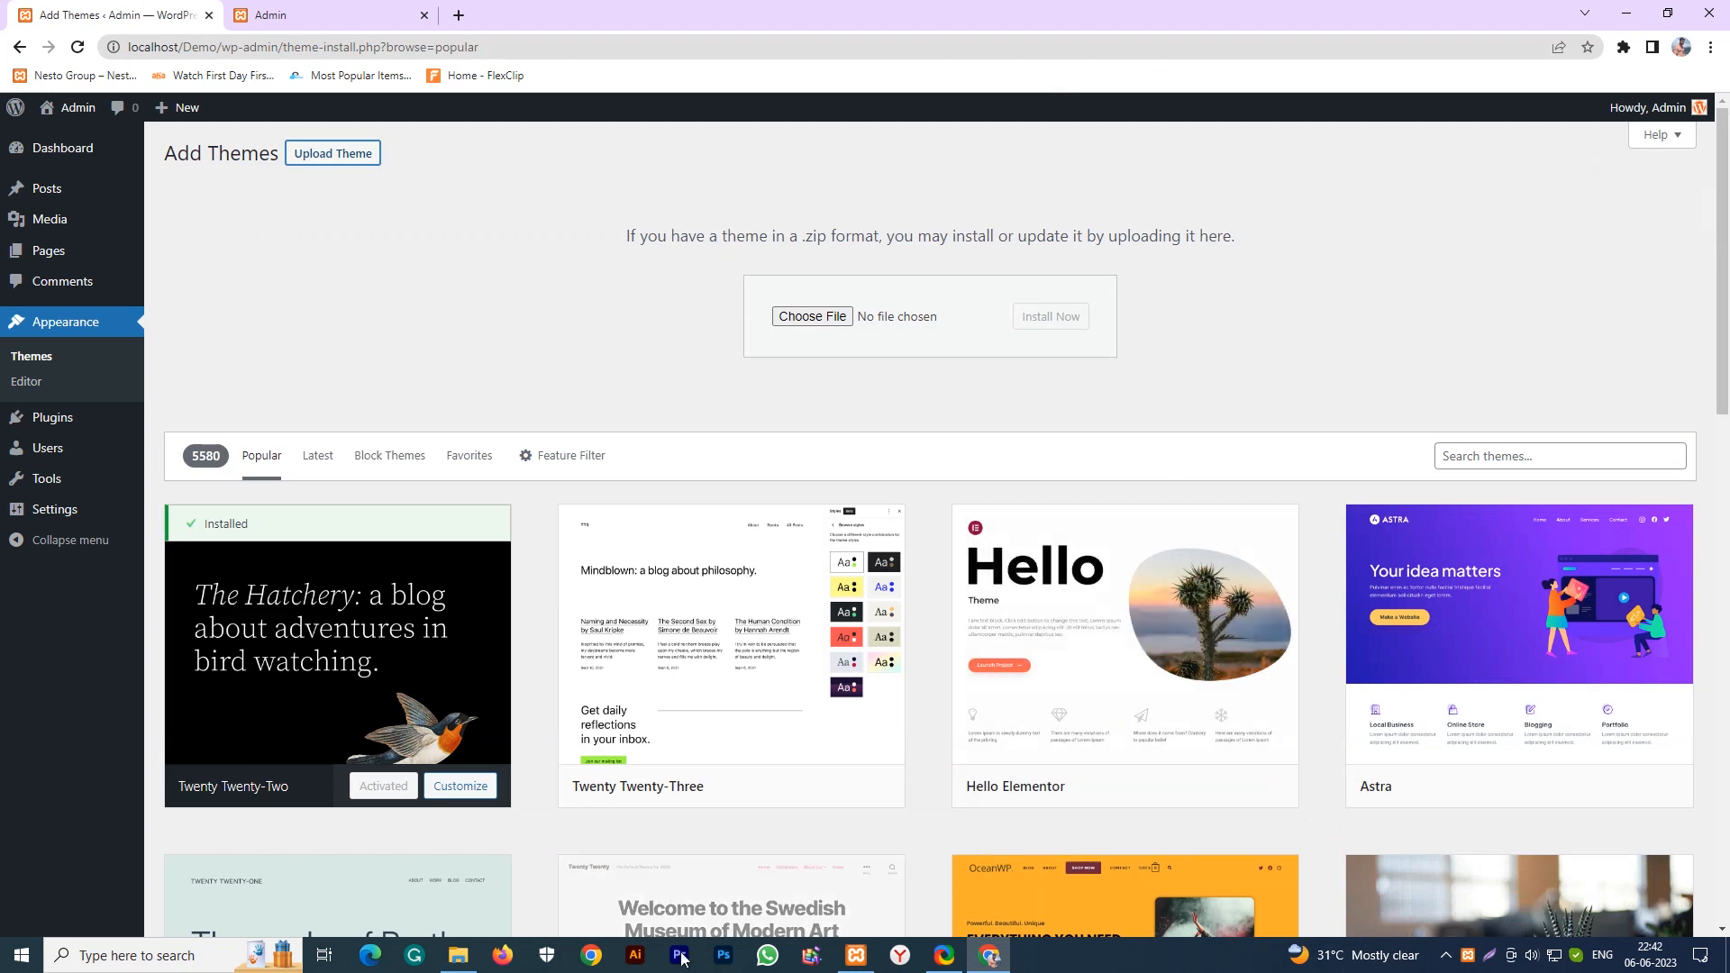
# - Try to drop the bridge archive from File Explorer directly onto the theme upload form
pyautogui.click(461, 957)
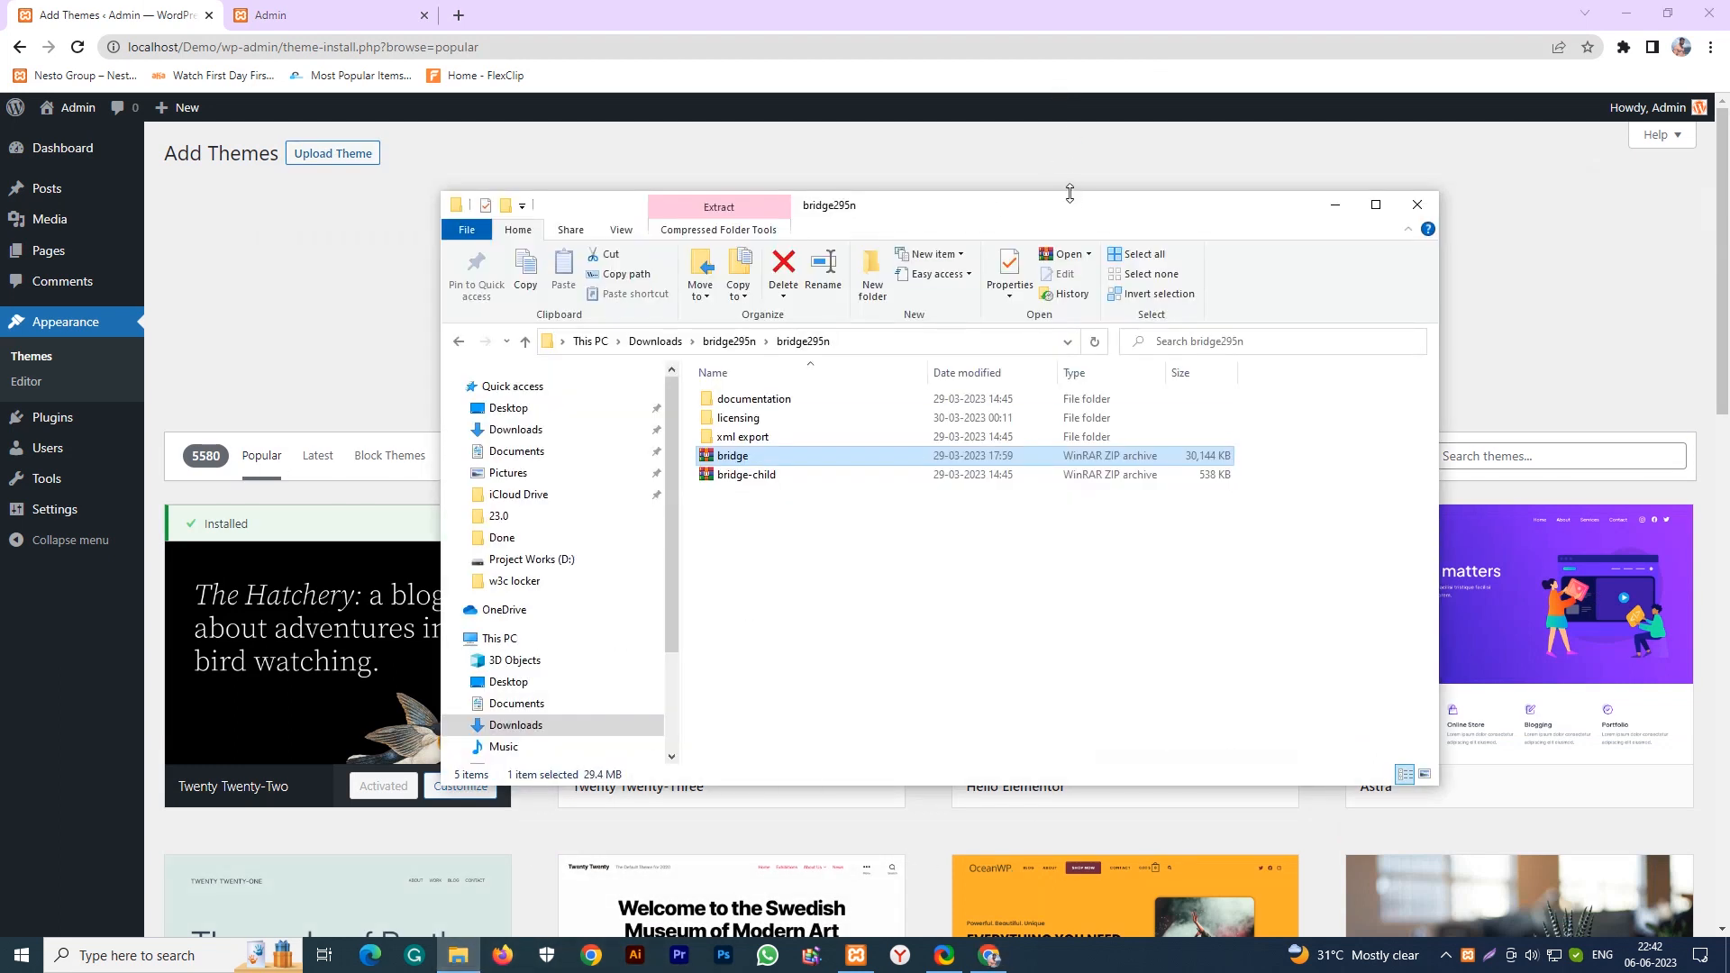
pyautogui.moveTo(1068, 207); pyautogui.dragTo(727, 416)
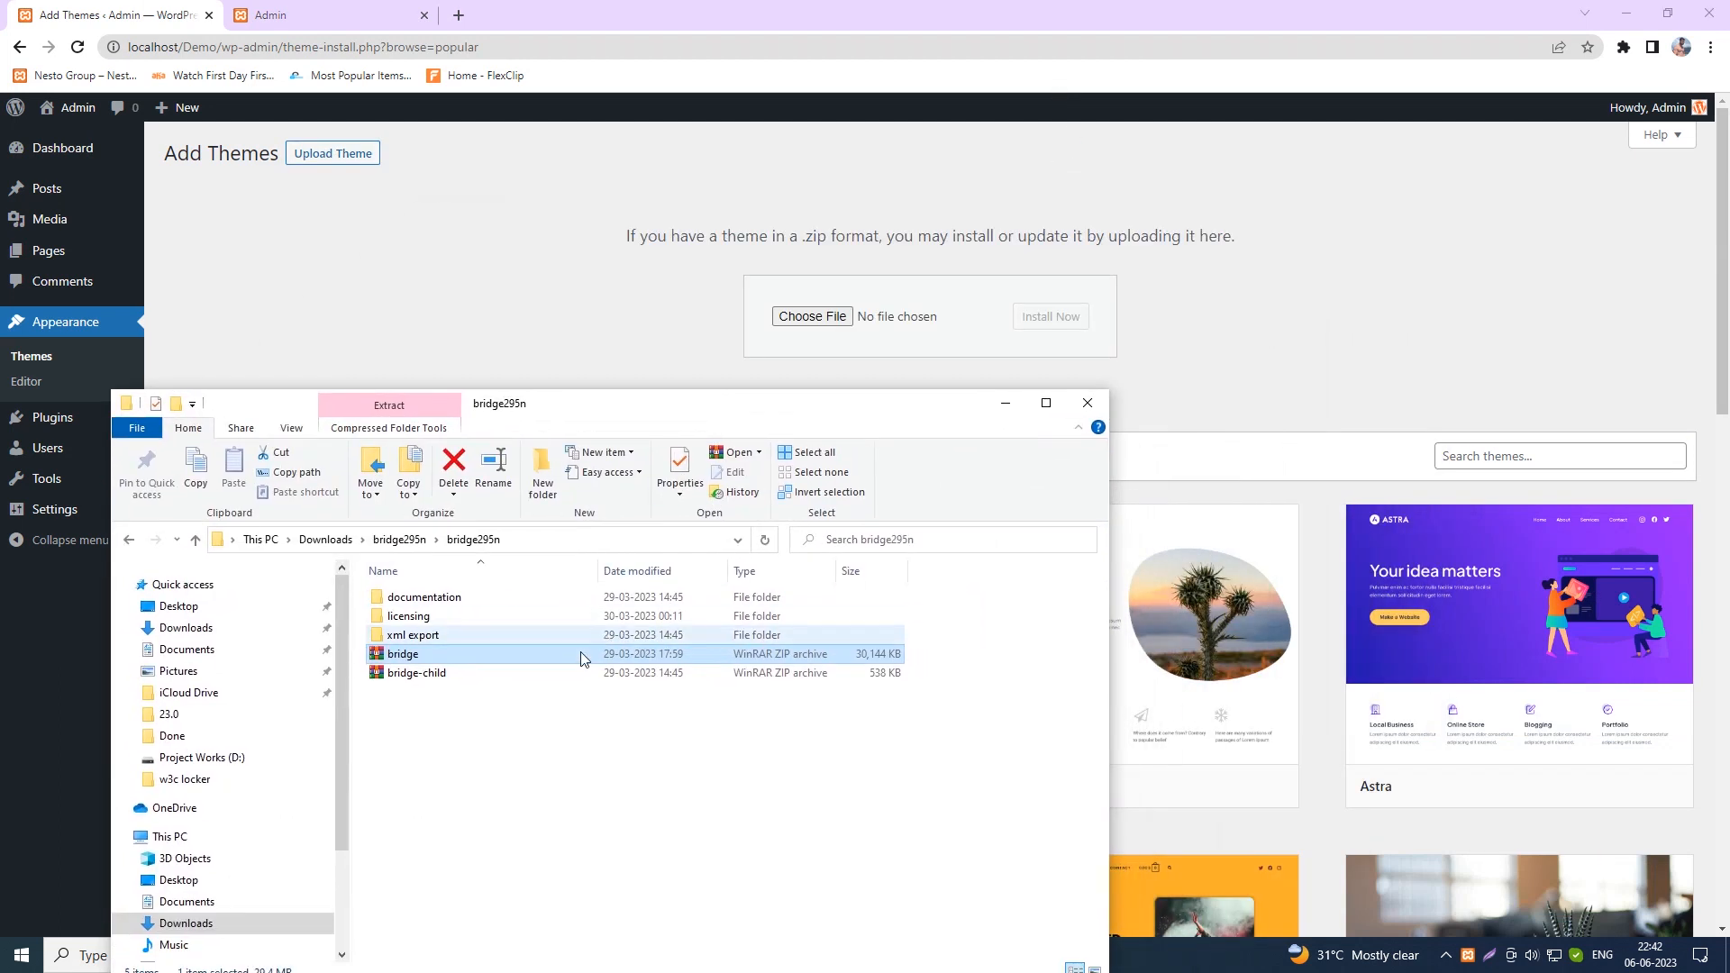
pyautogui.moveTo(374, 656); pyautogui.dragTo(842, 352)
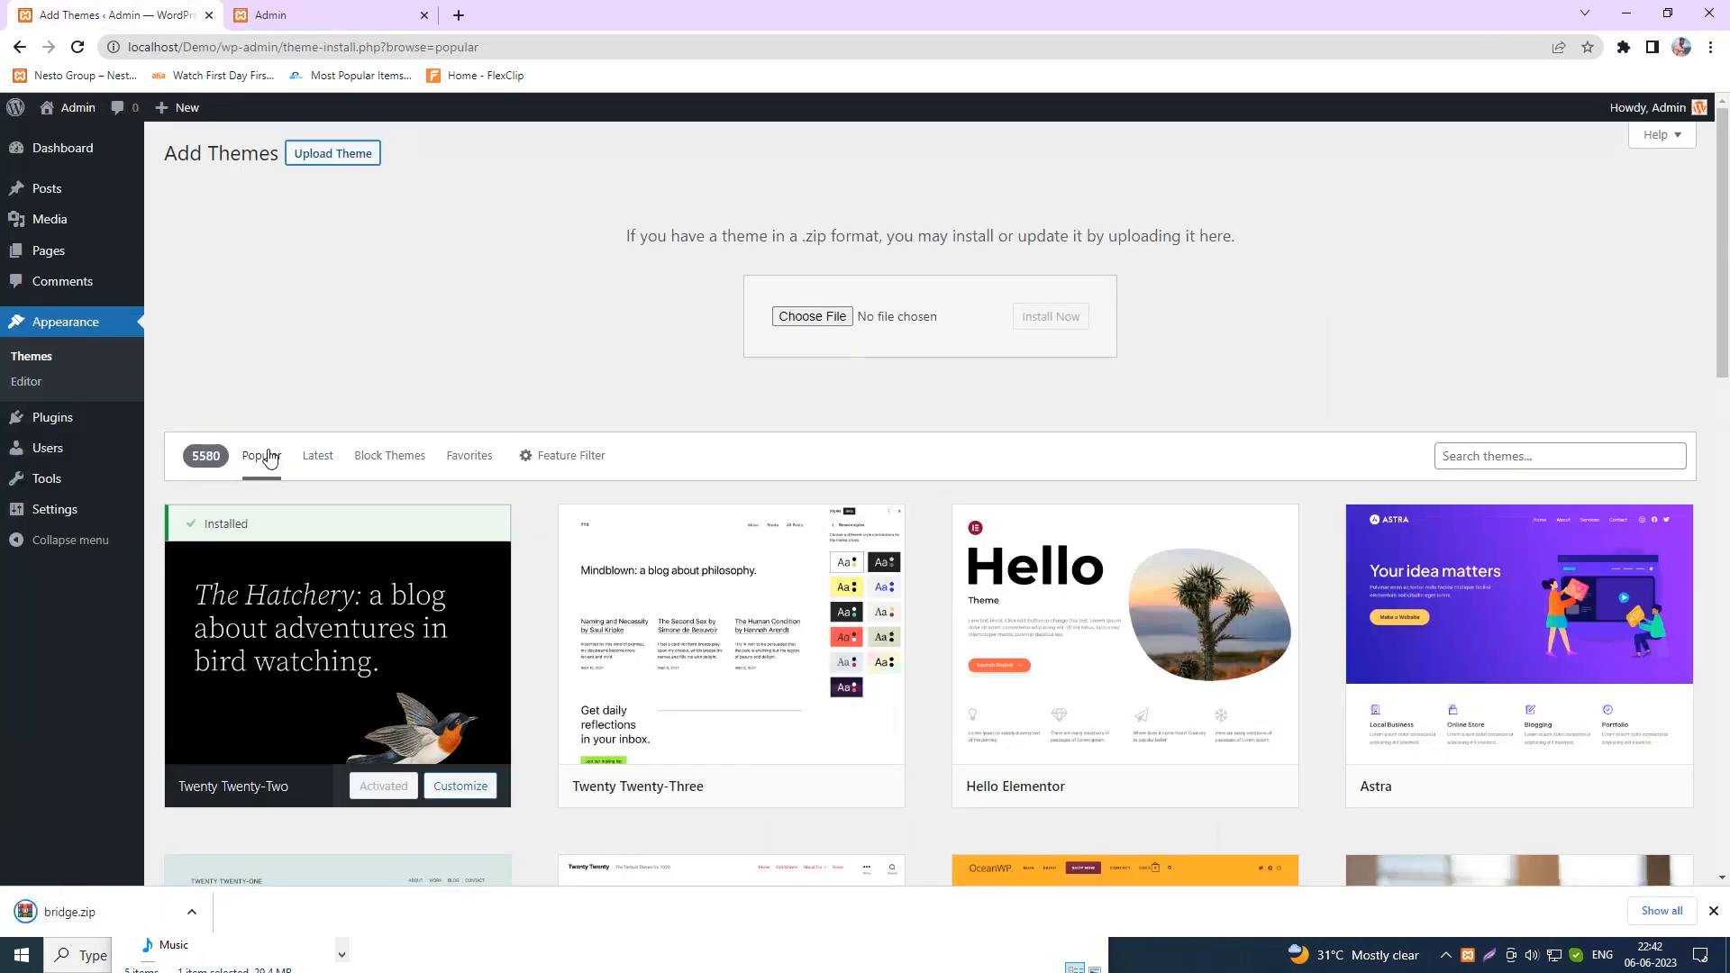
# - Choose bridge.zip from Downloads > bridge295n > bridge295n as the theme file to upload
pyautogui.click(821, 322)
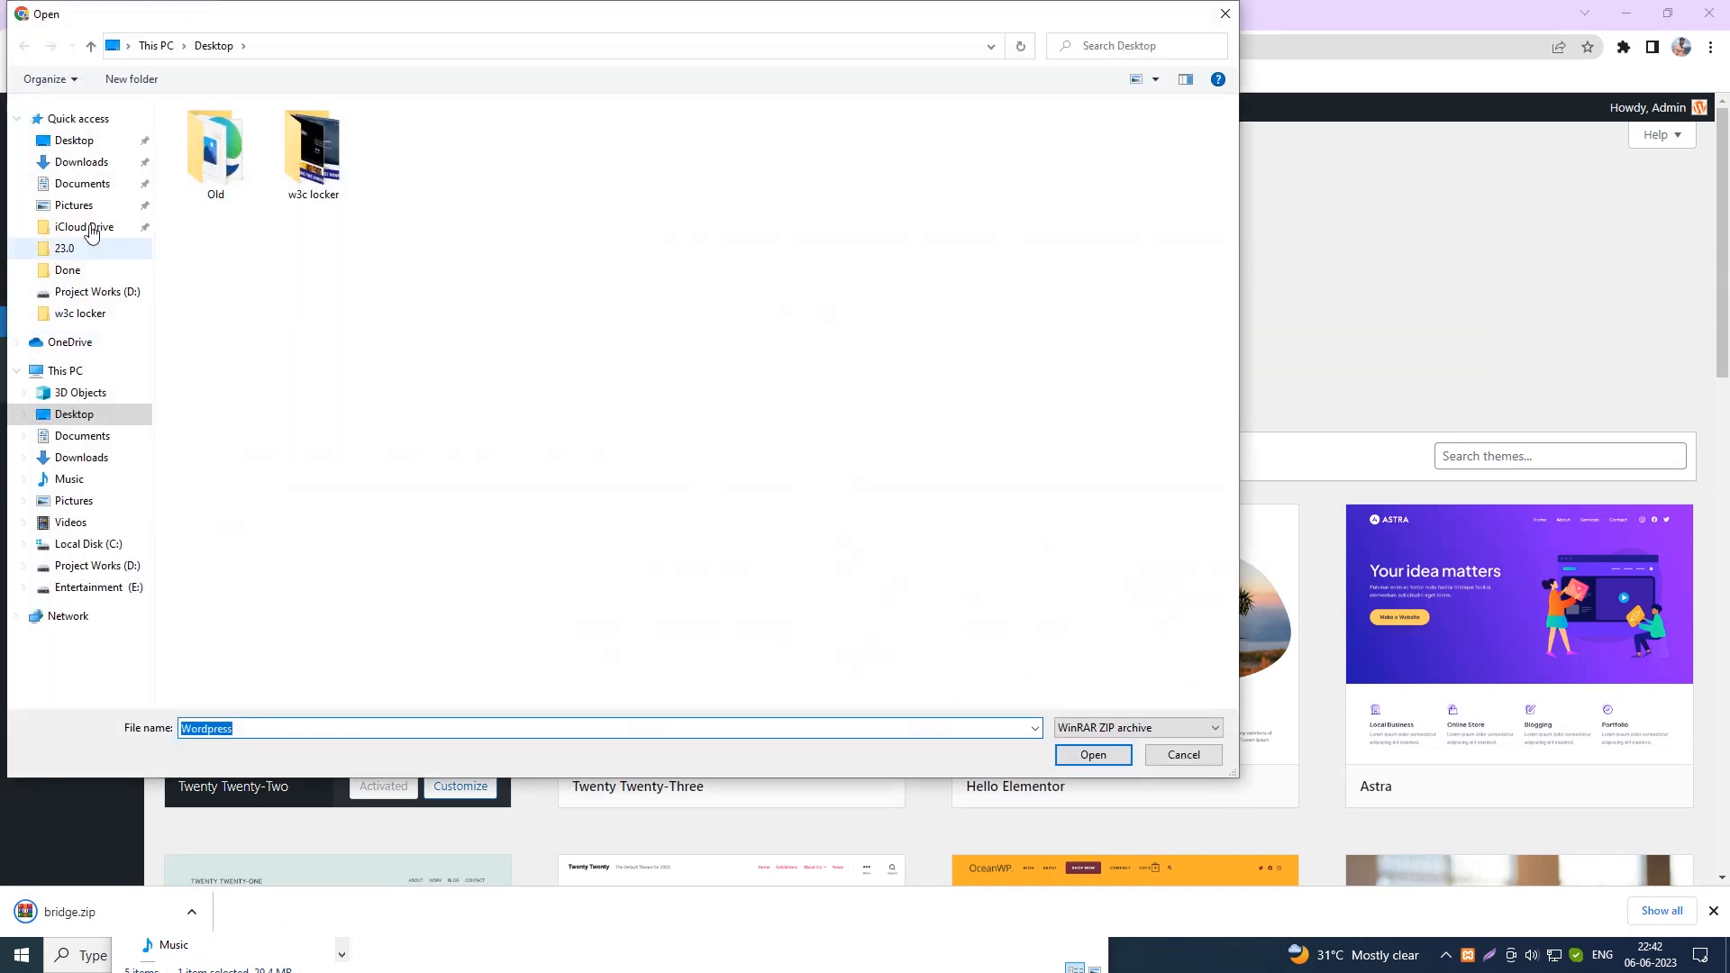
pyautogui.click(81, 162)
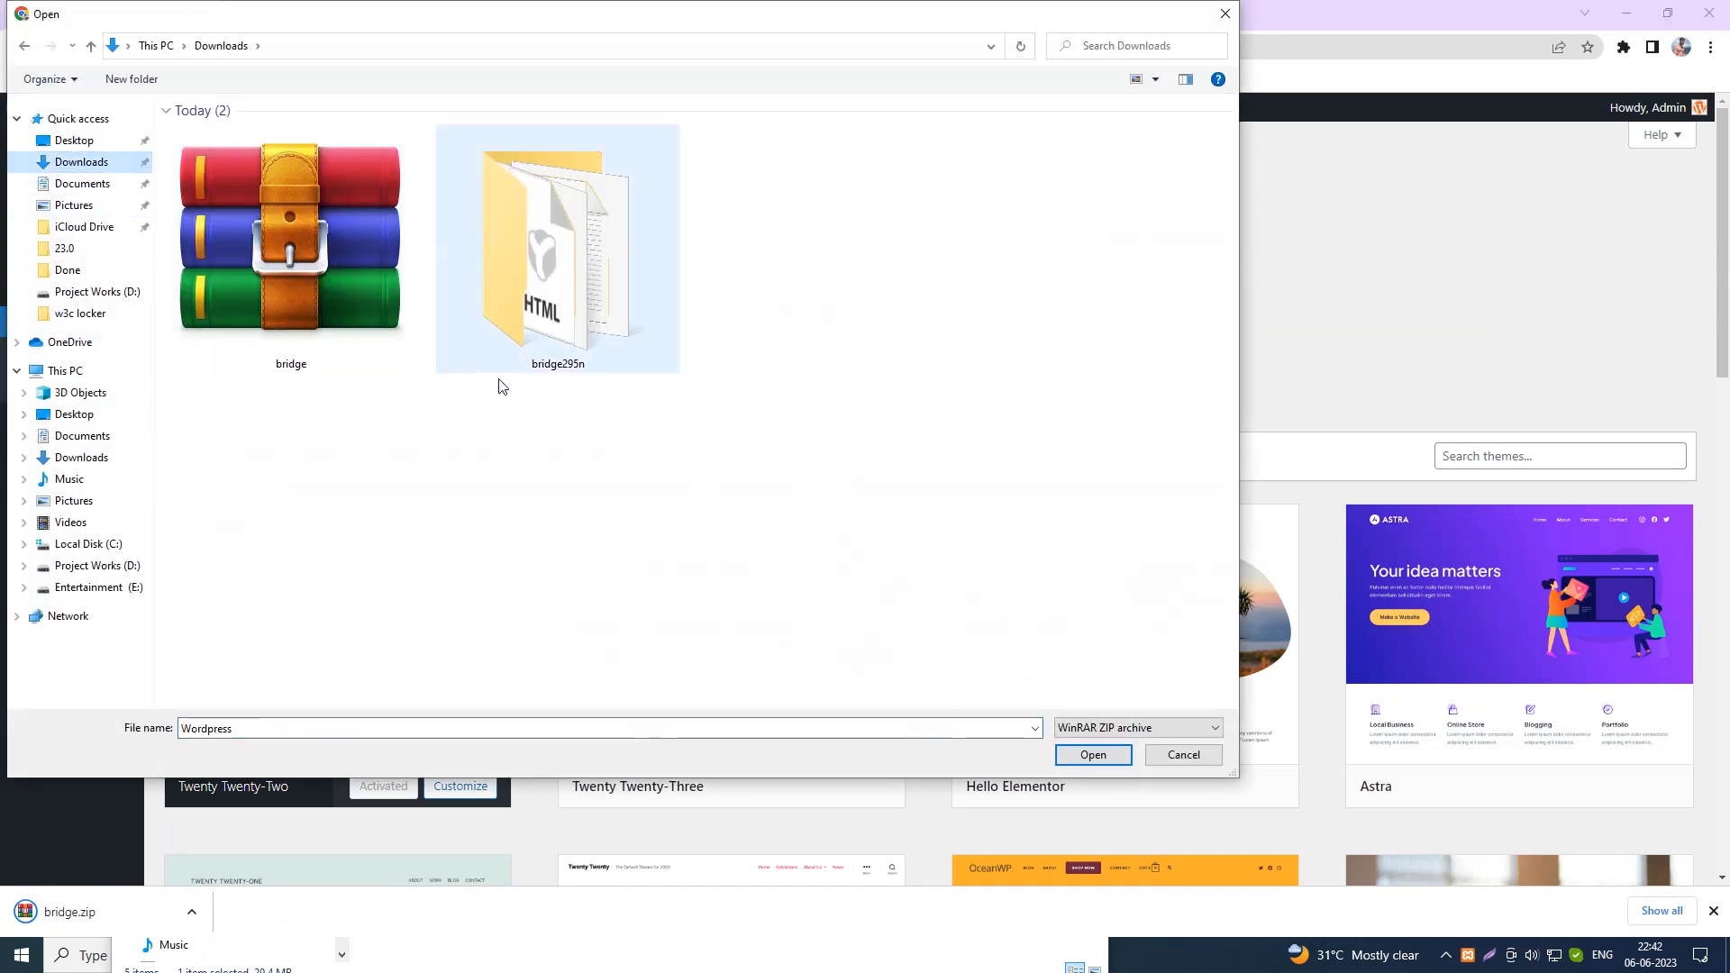
pyautogui.doubleClick(557, 292)
pyautogui.doubleClick(234, 135)
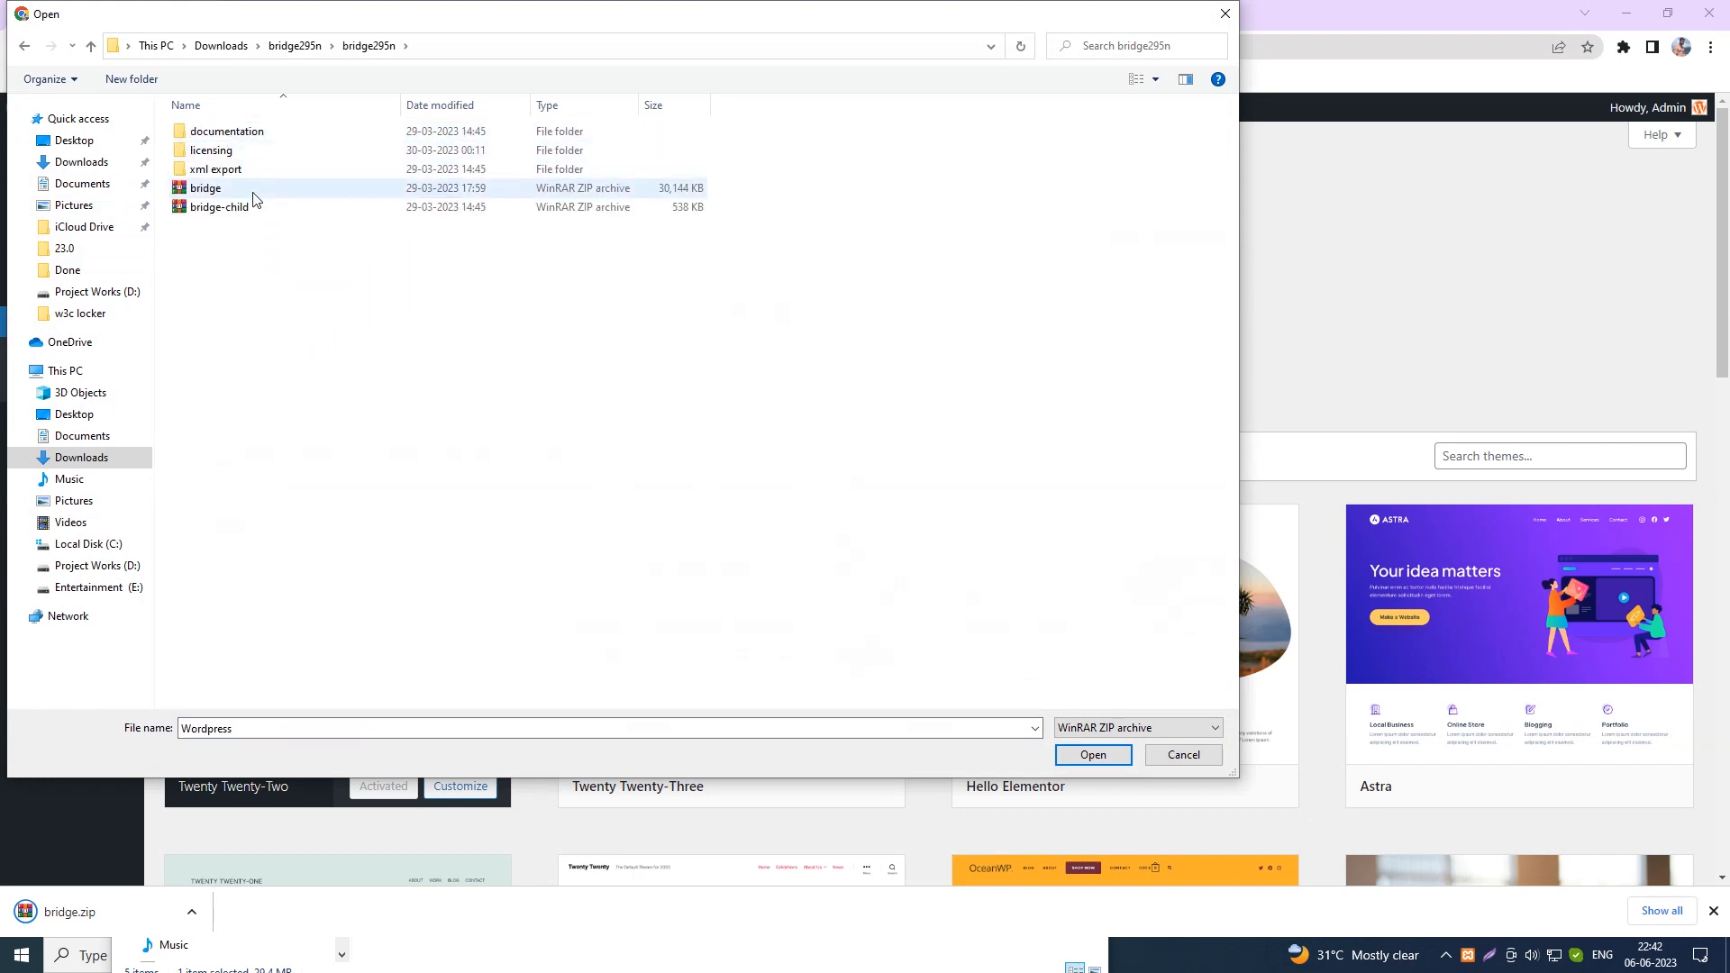
pyautogui.click(245, 189)
pyautogui.click(1093, 755)
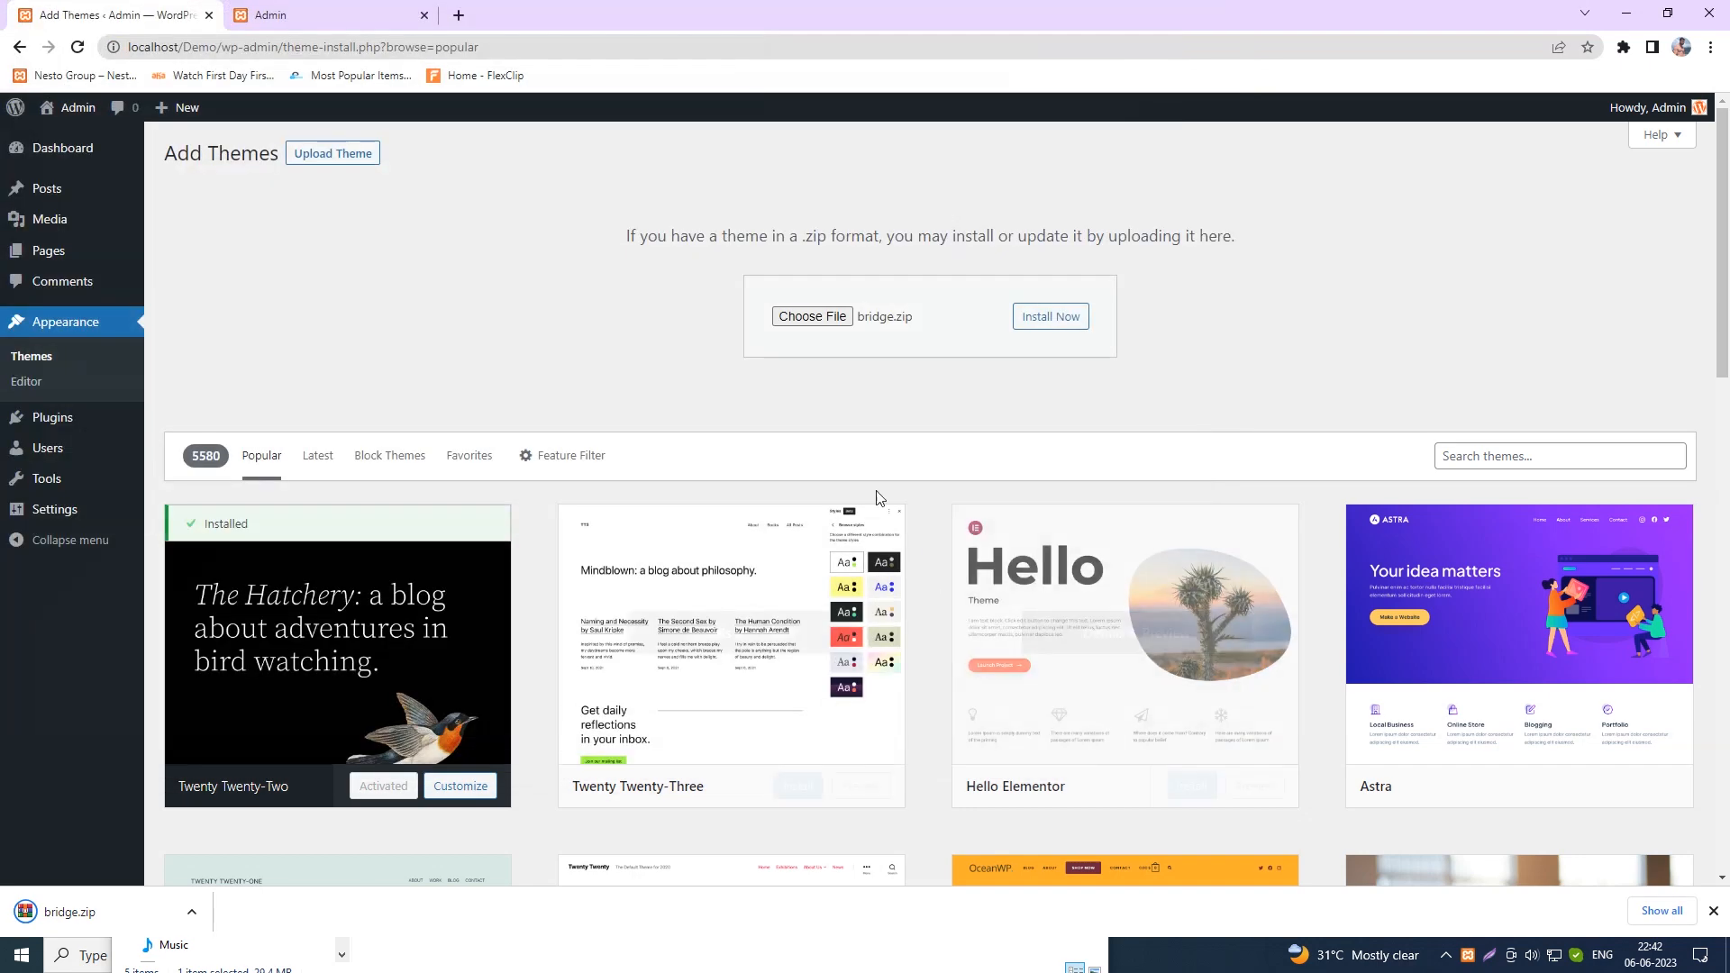
# - Install the uploaded bridge.zip theme, dismiss the browser's download bar, and activate the theme
pyautogui.click(1053, 322)
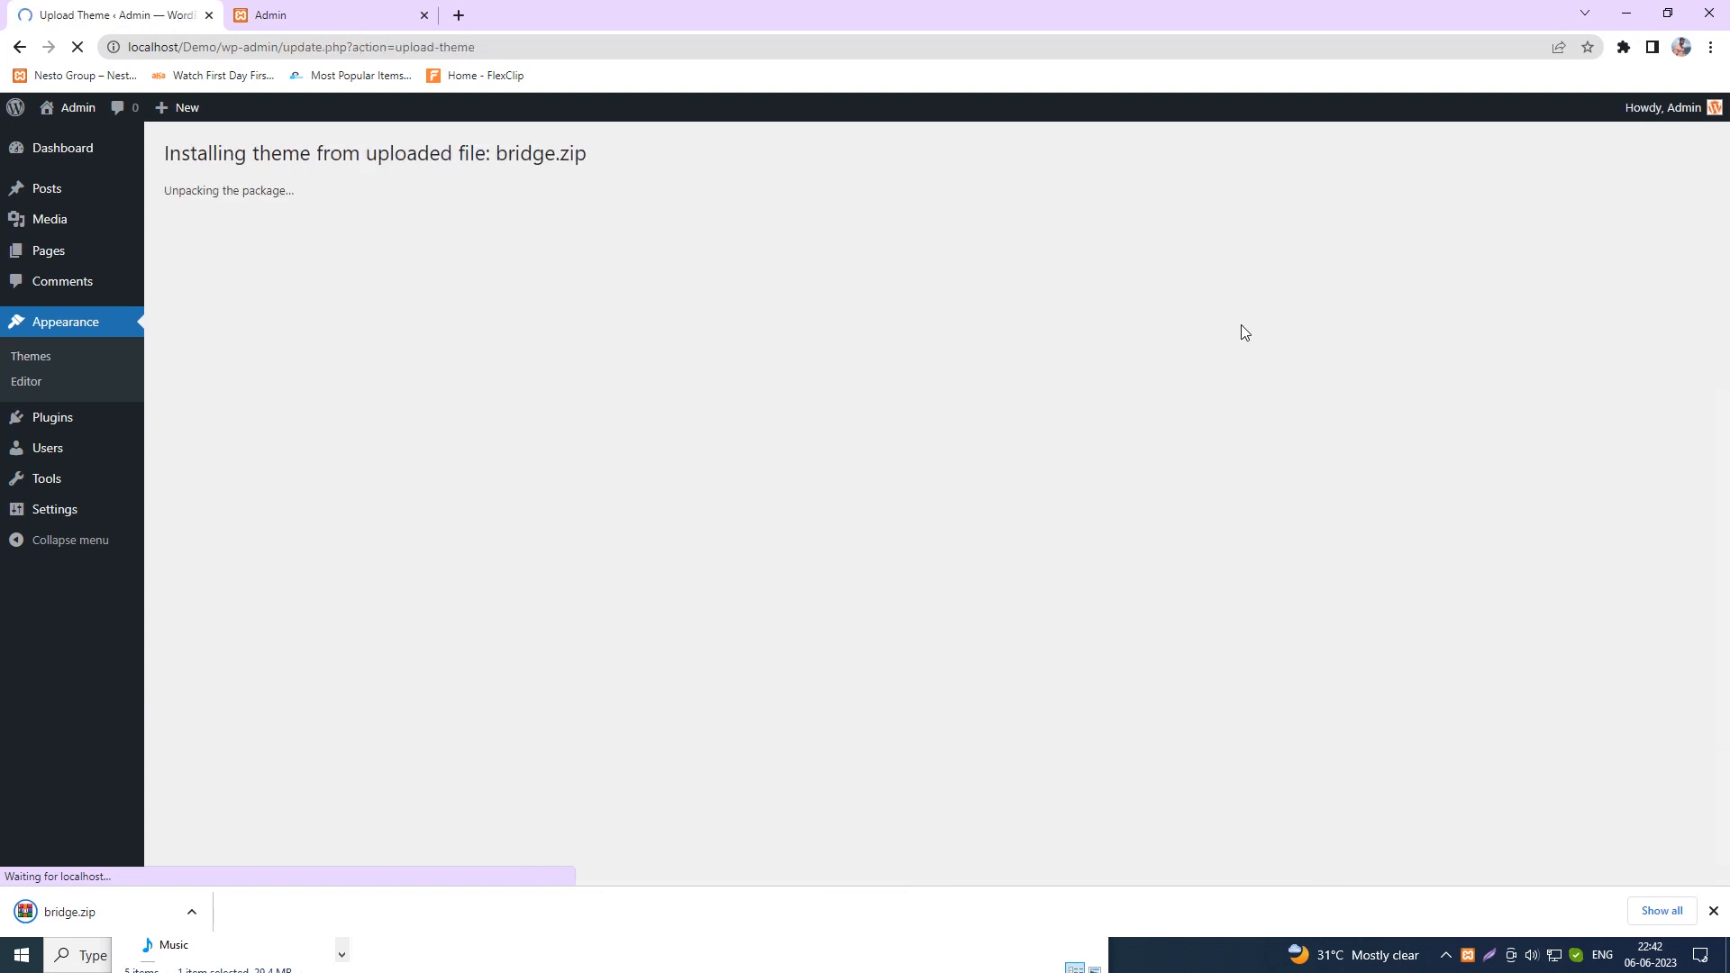
pyautogui.click(1713, 911)
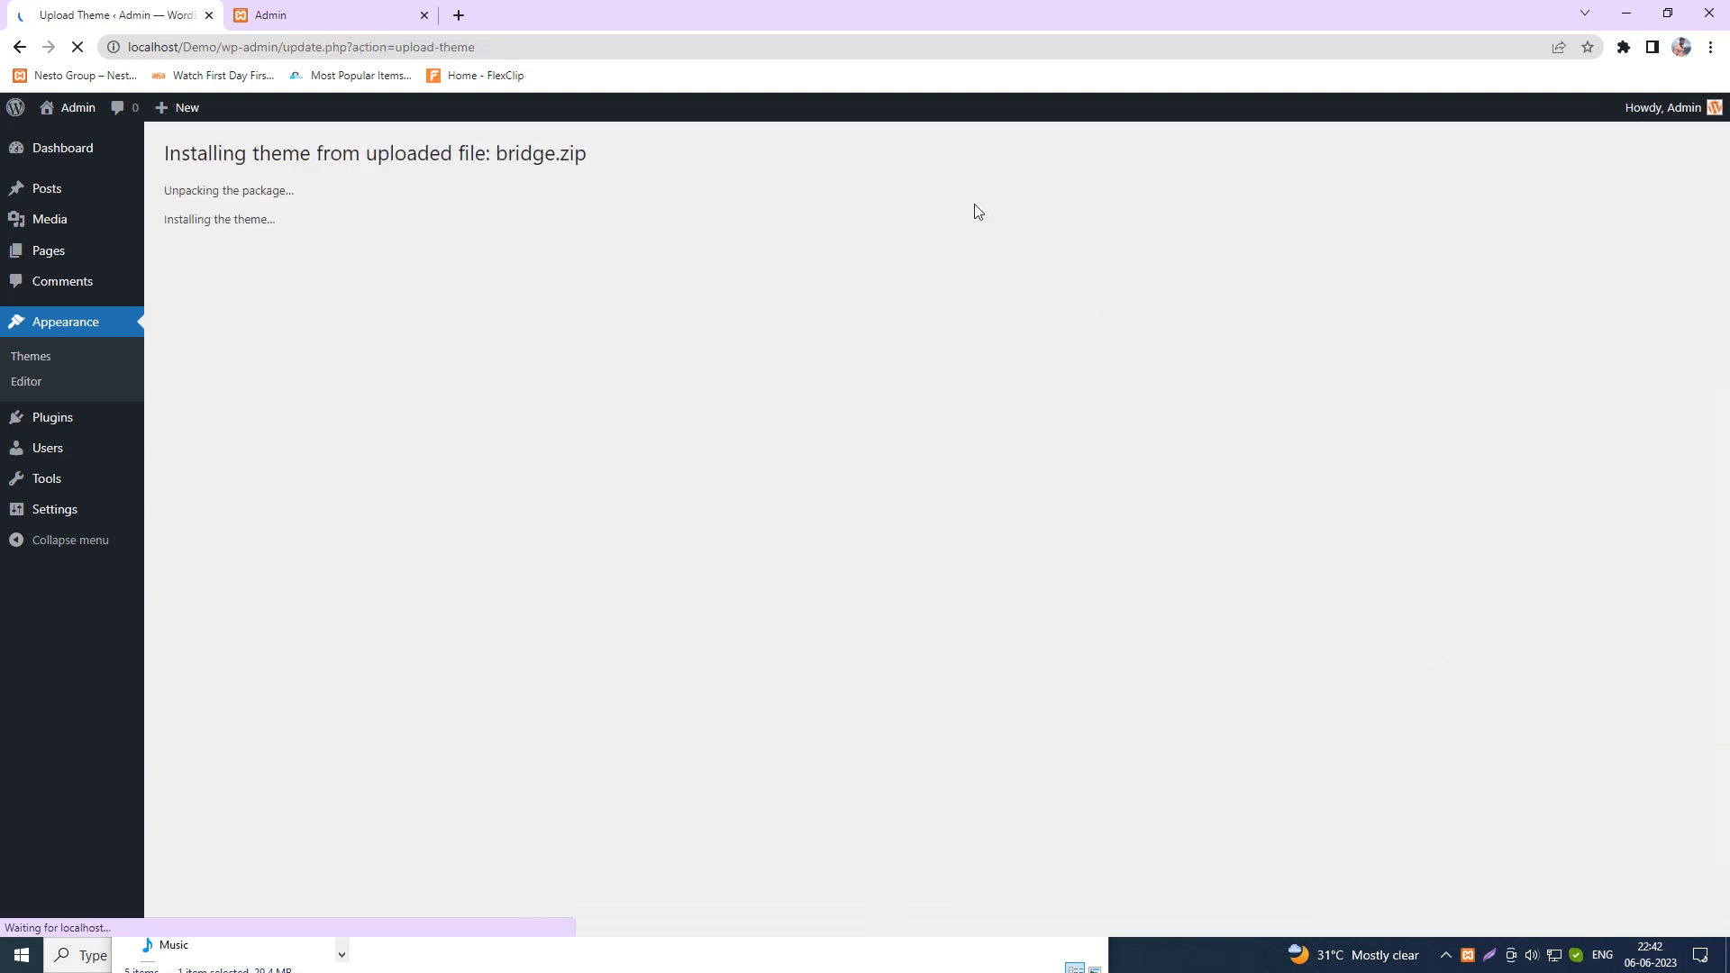
pyautogui.click(255, 278)
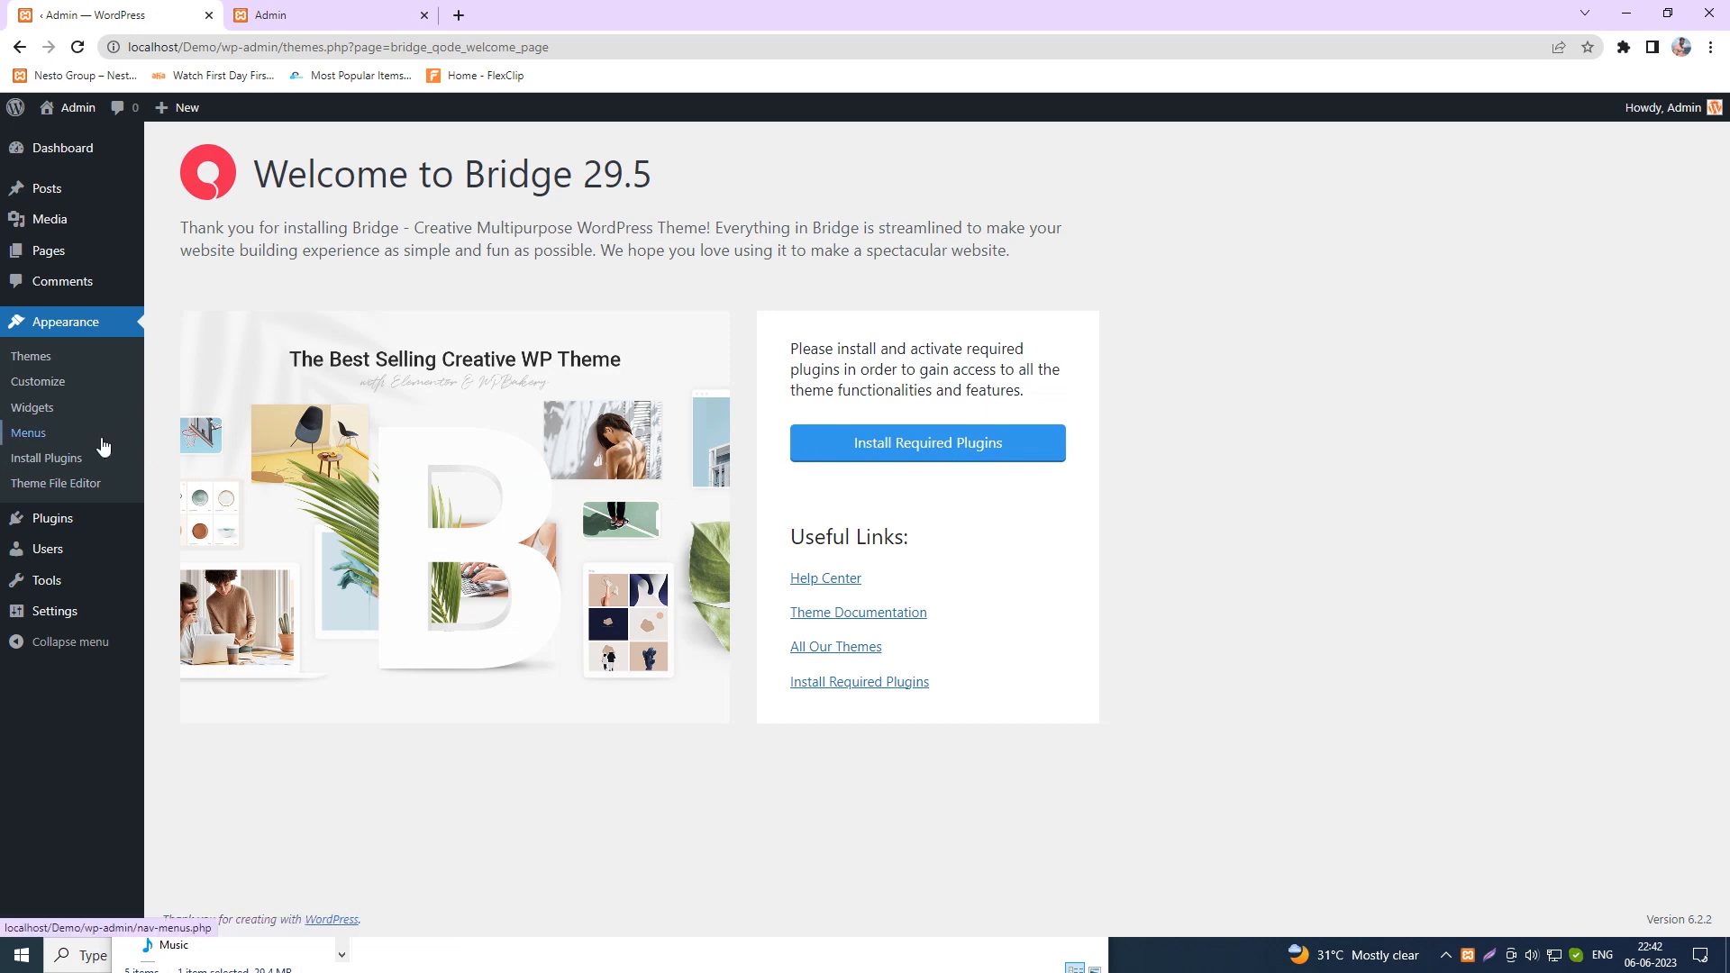
# - Try to bulk-install all plugins in the theme's required plugins list and review the installer's output
pyautogui.click(47, 461)
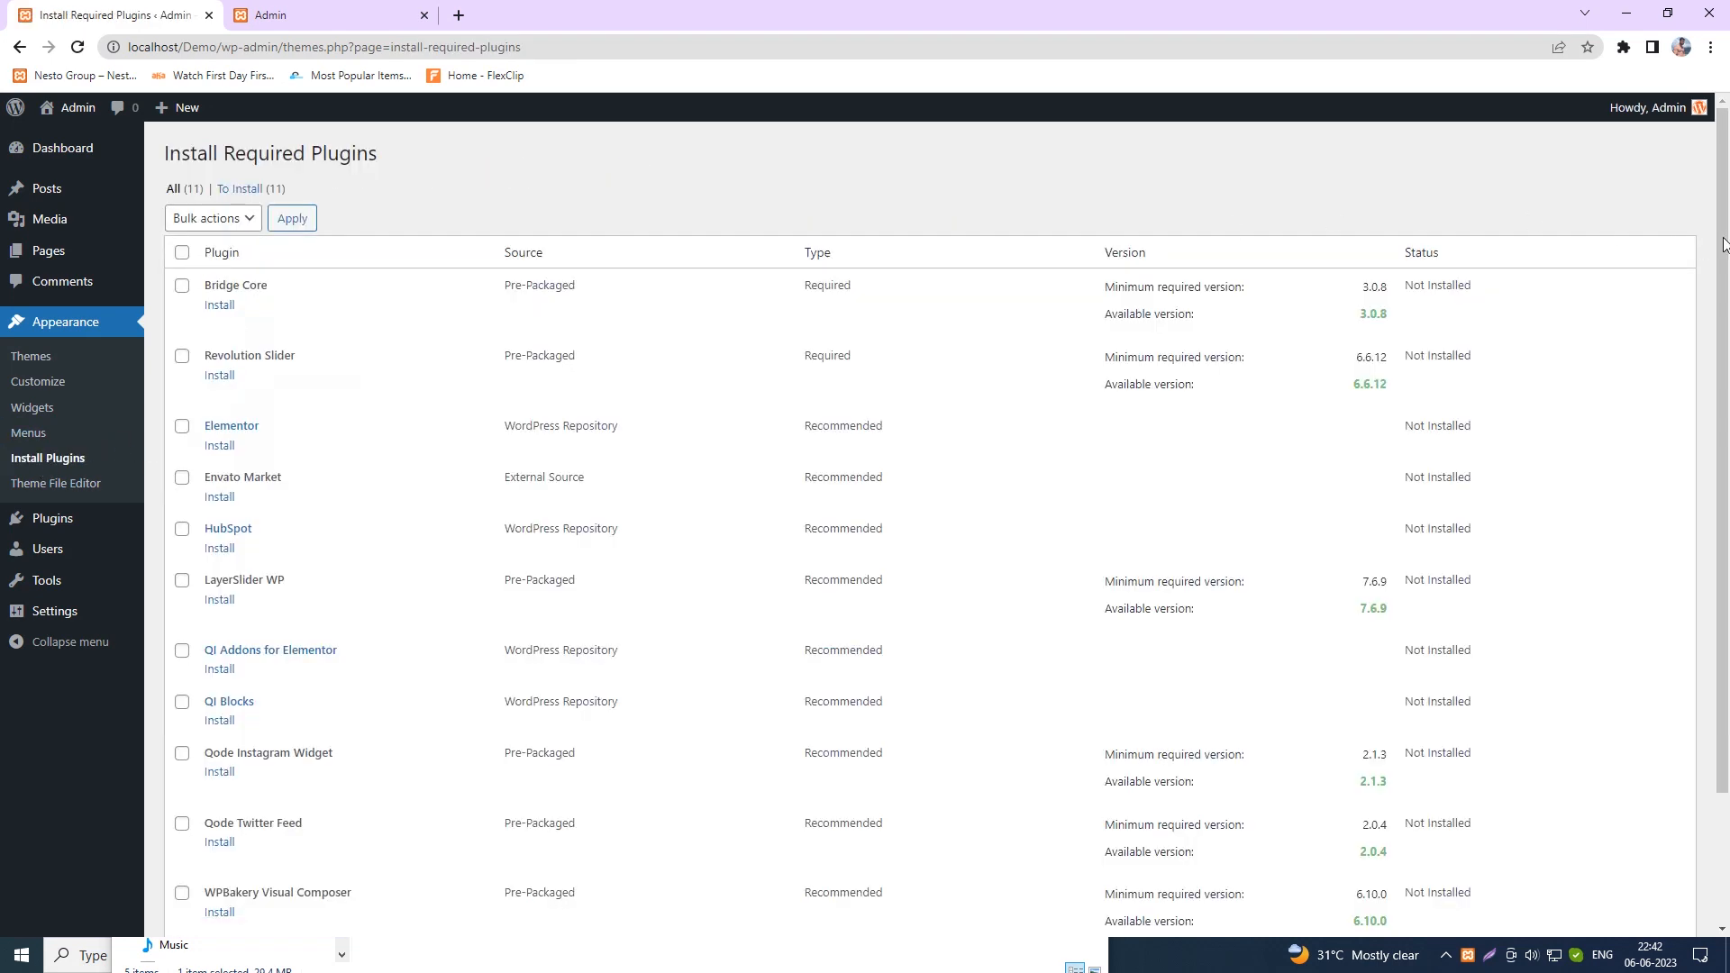
pyautogui.moveTo(1723, 243); pyautogui.dragTo(1726, 573)
pyautogui.scroll(2, 1727, 431)
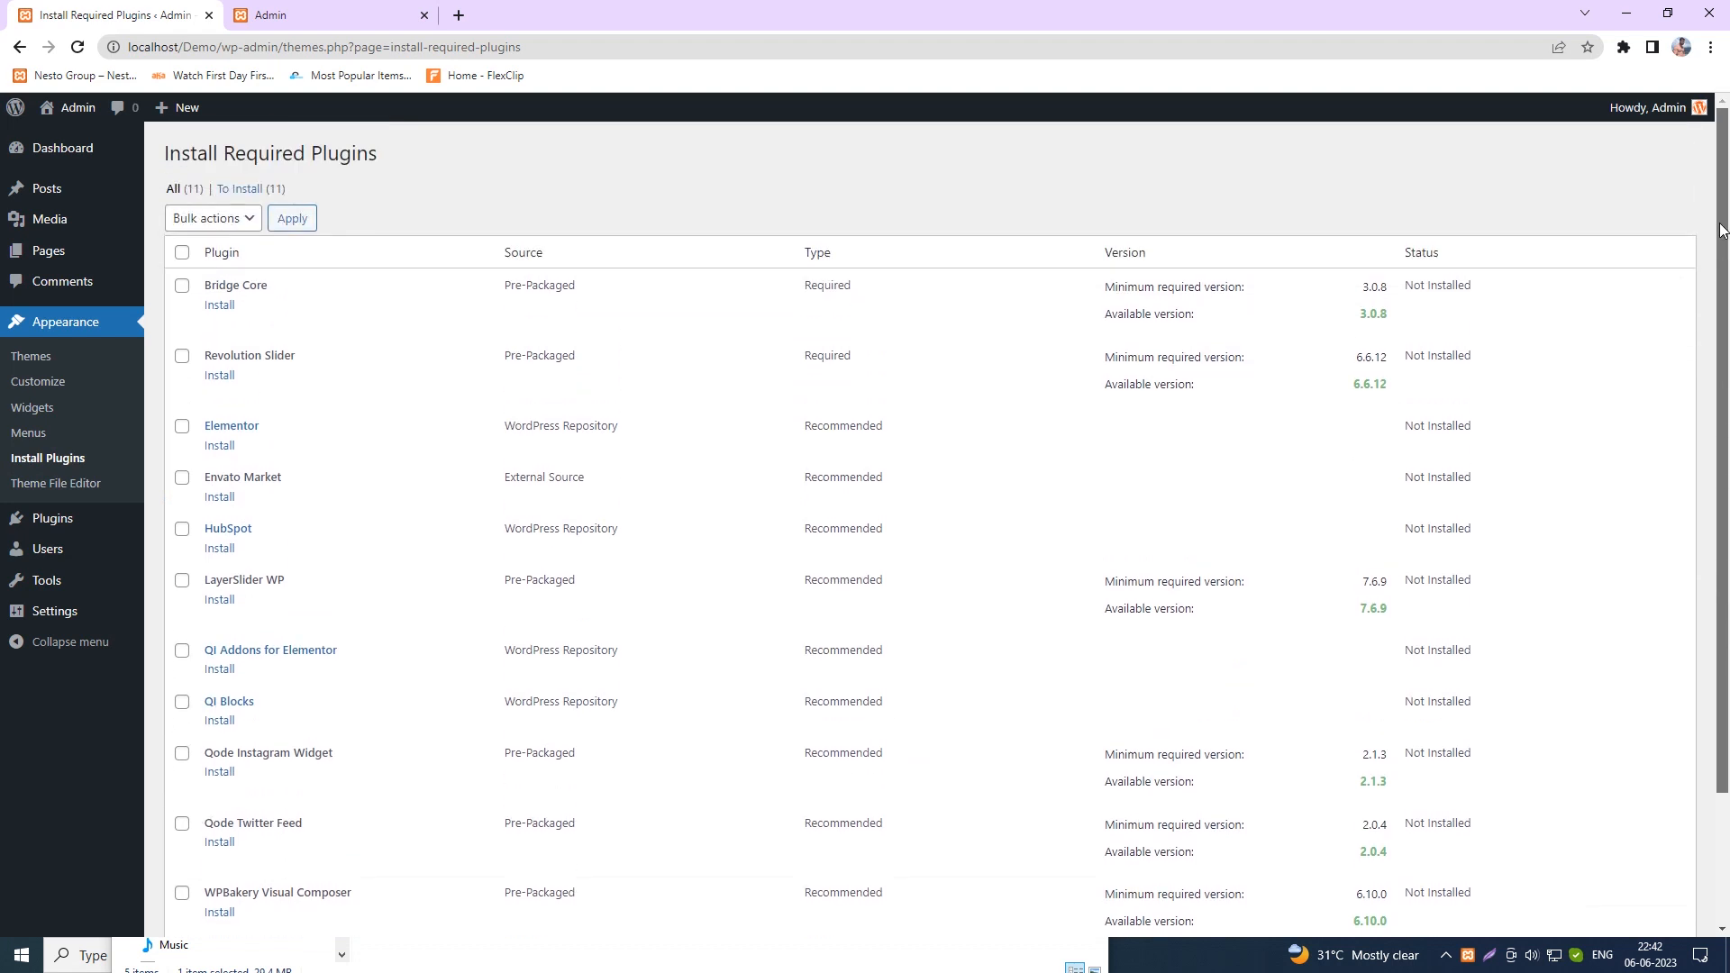
pyautogui.click(181, 254)
pyautogui.click(216, 222)
pyautogui.click(215, 261)
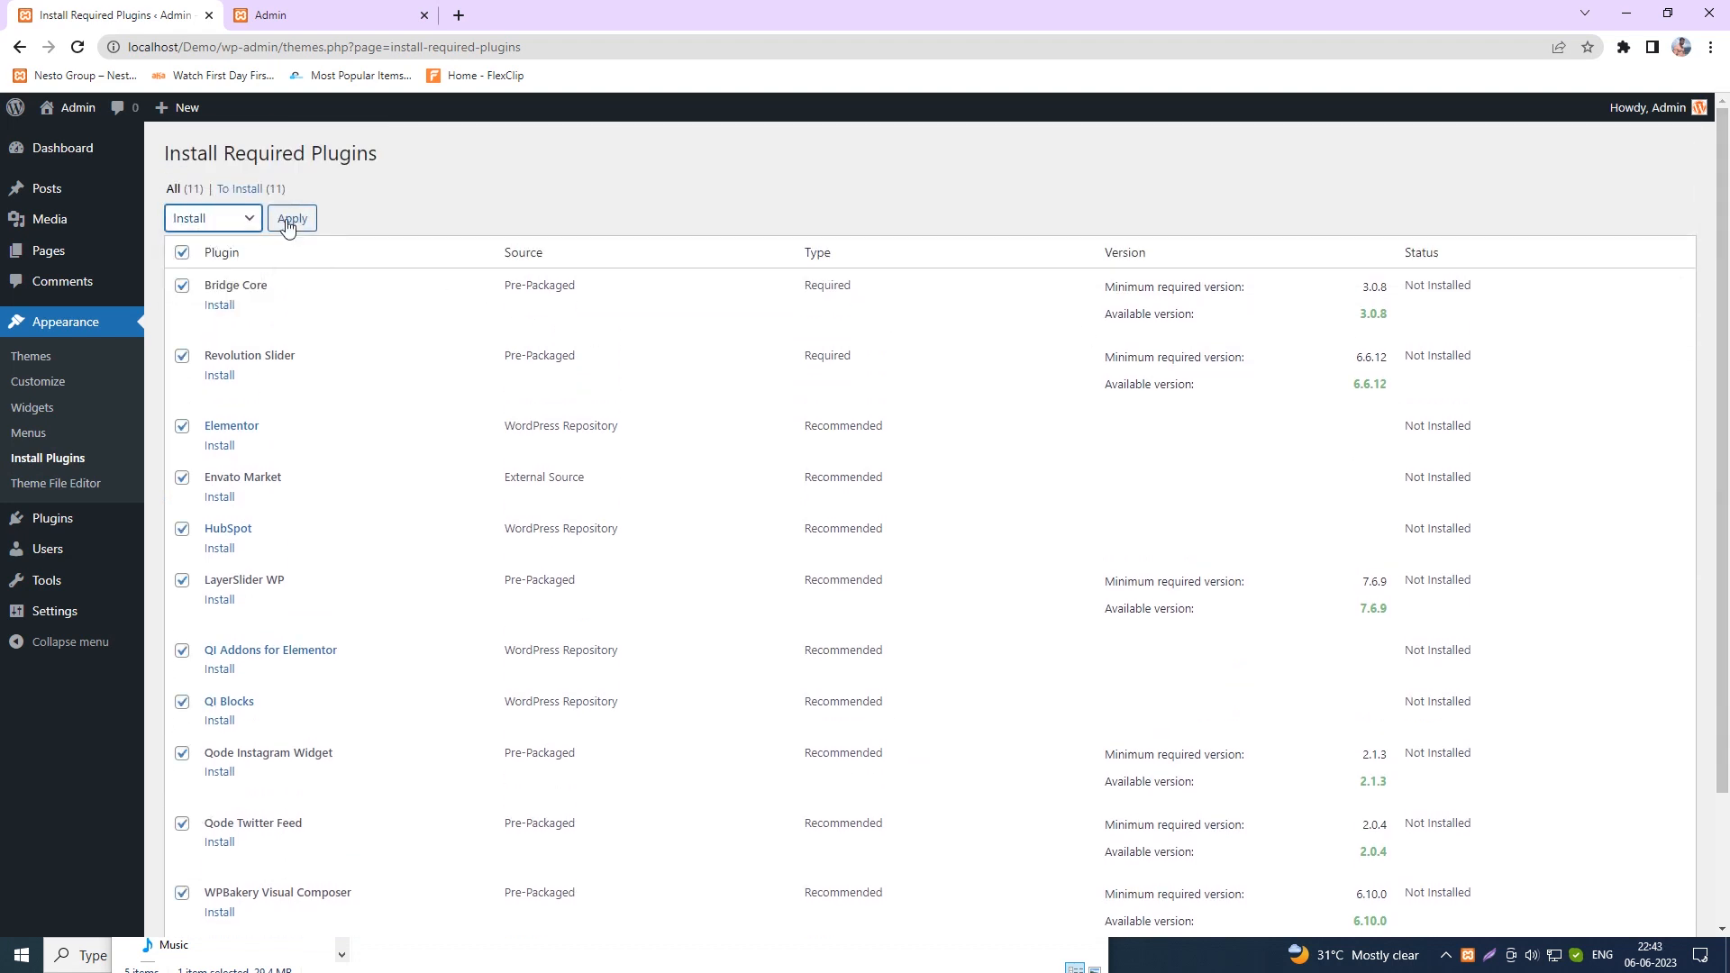
pyautogui.click(291, 219)
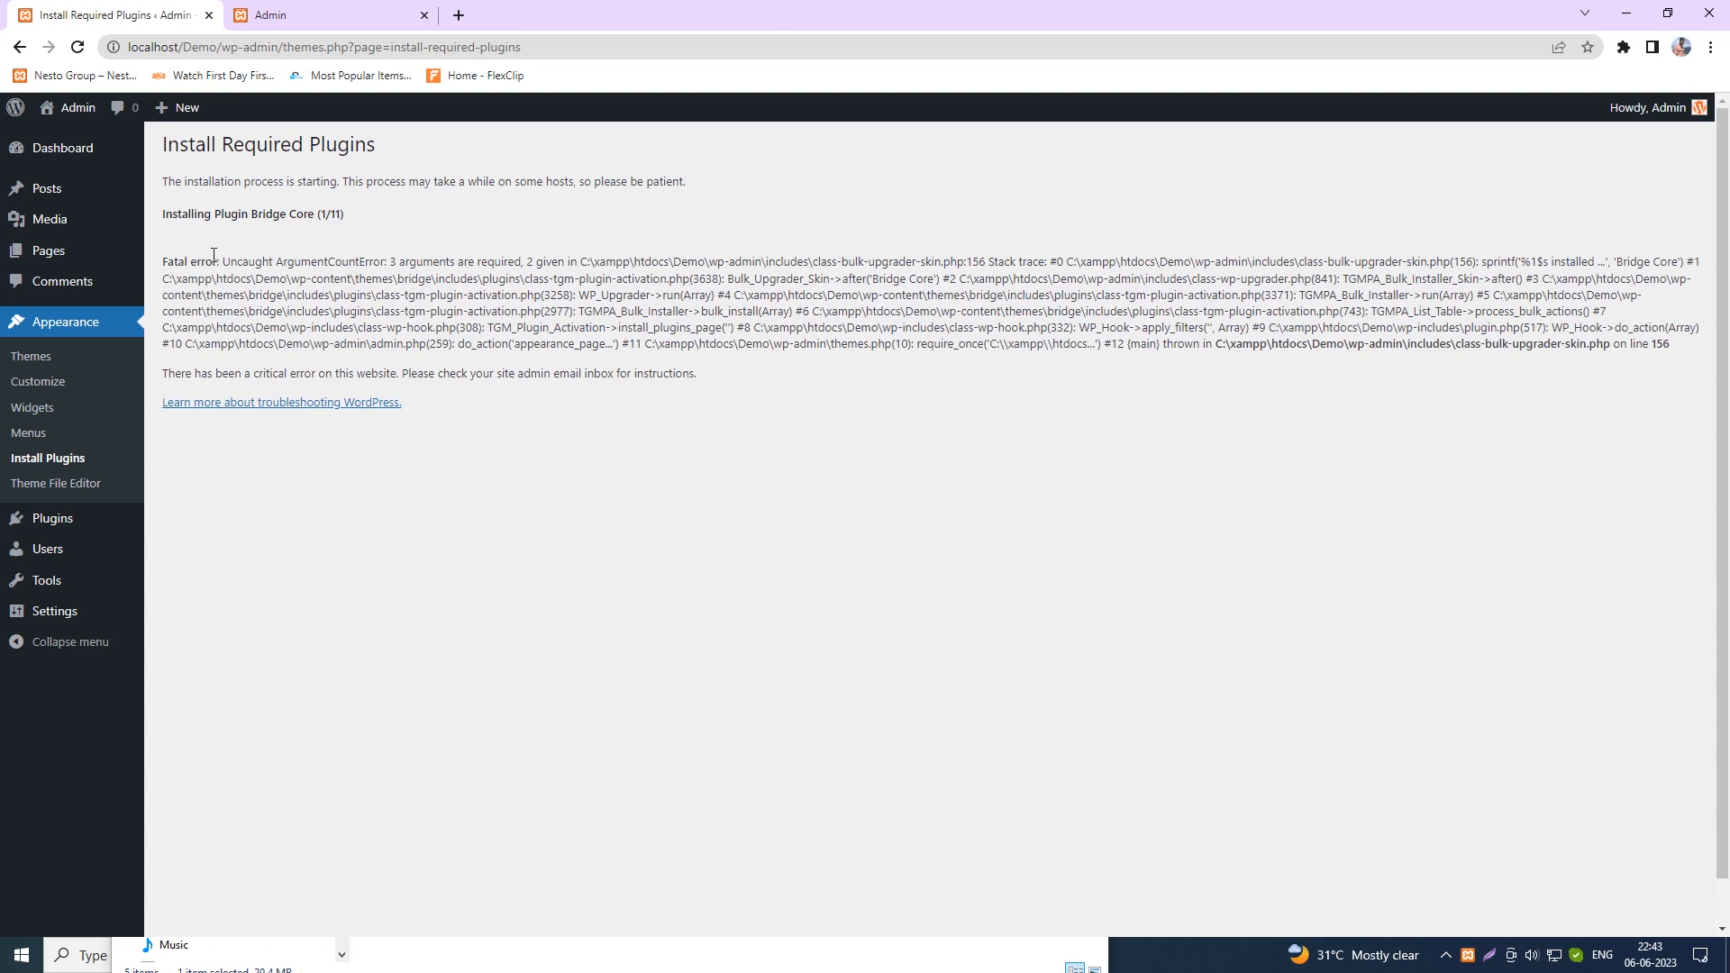
pyautogui.moveTo(213, 255)
pyautogui.mouseDown()
pyautogui.moveTo(484, 294)
pyautogui.moveTo(688, 260)
pyautogui.moveTo(1000, 261)
pyautogui.moveTo(1131, 297)
pyautogui.moveTo(1131, 364)
pyautogui.mouseUp()
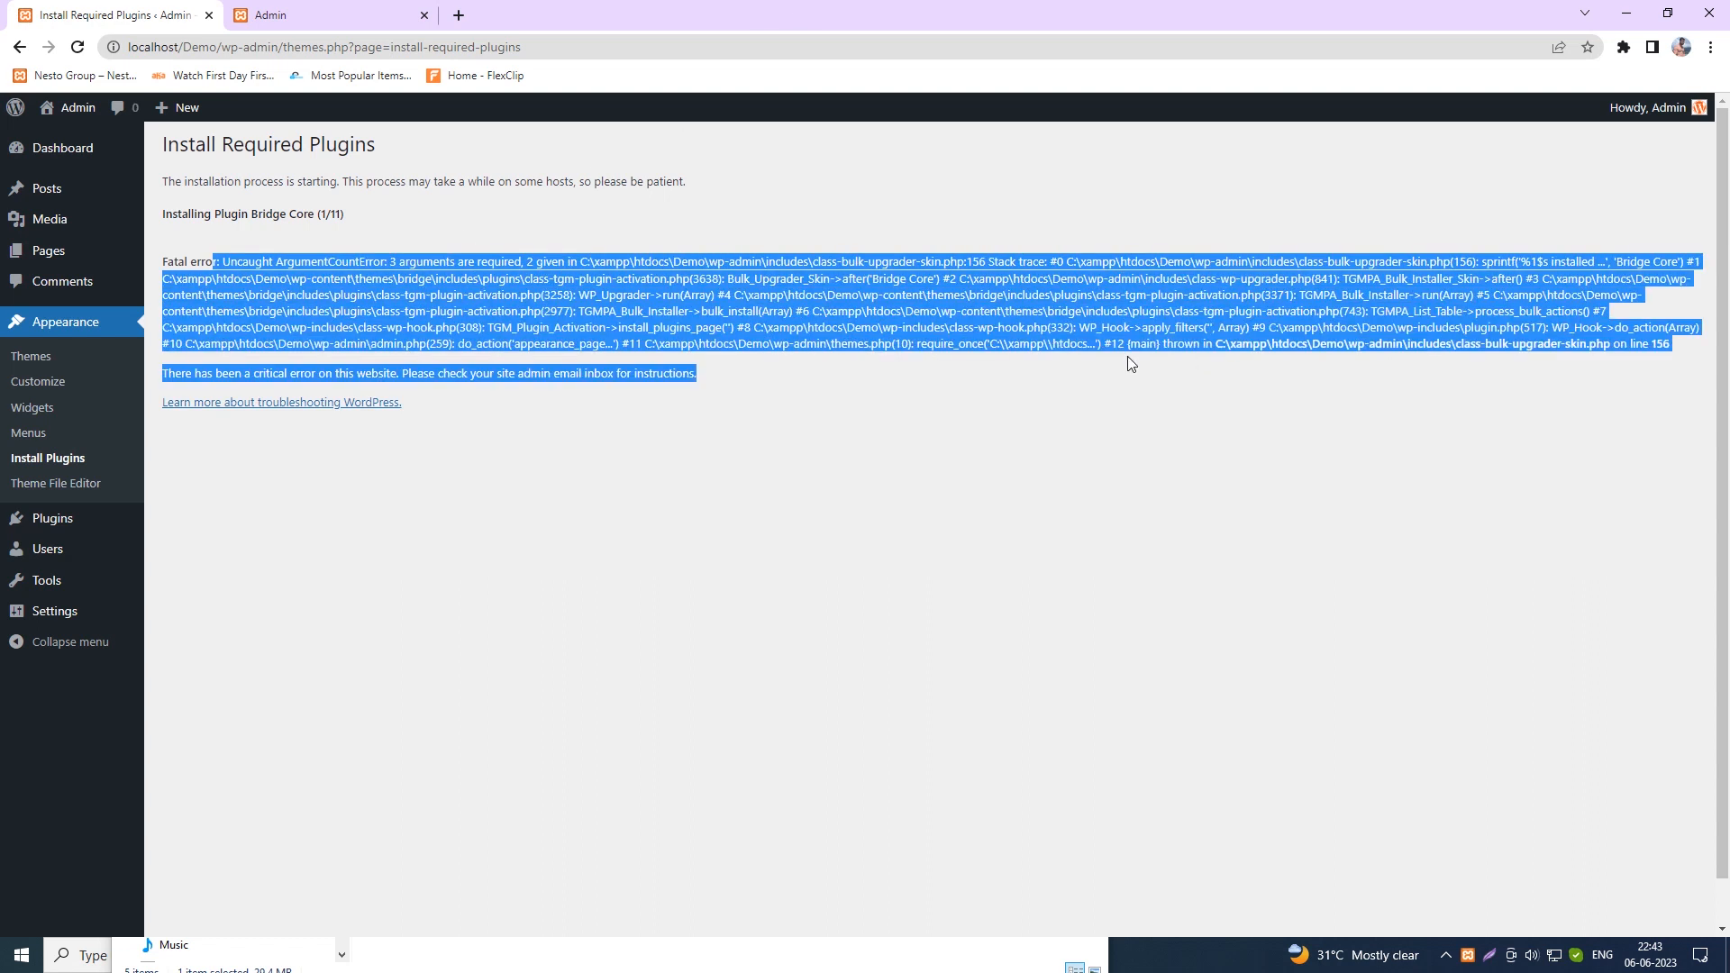
pyautogui.click(1019, 416)
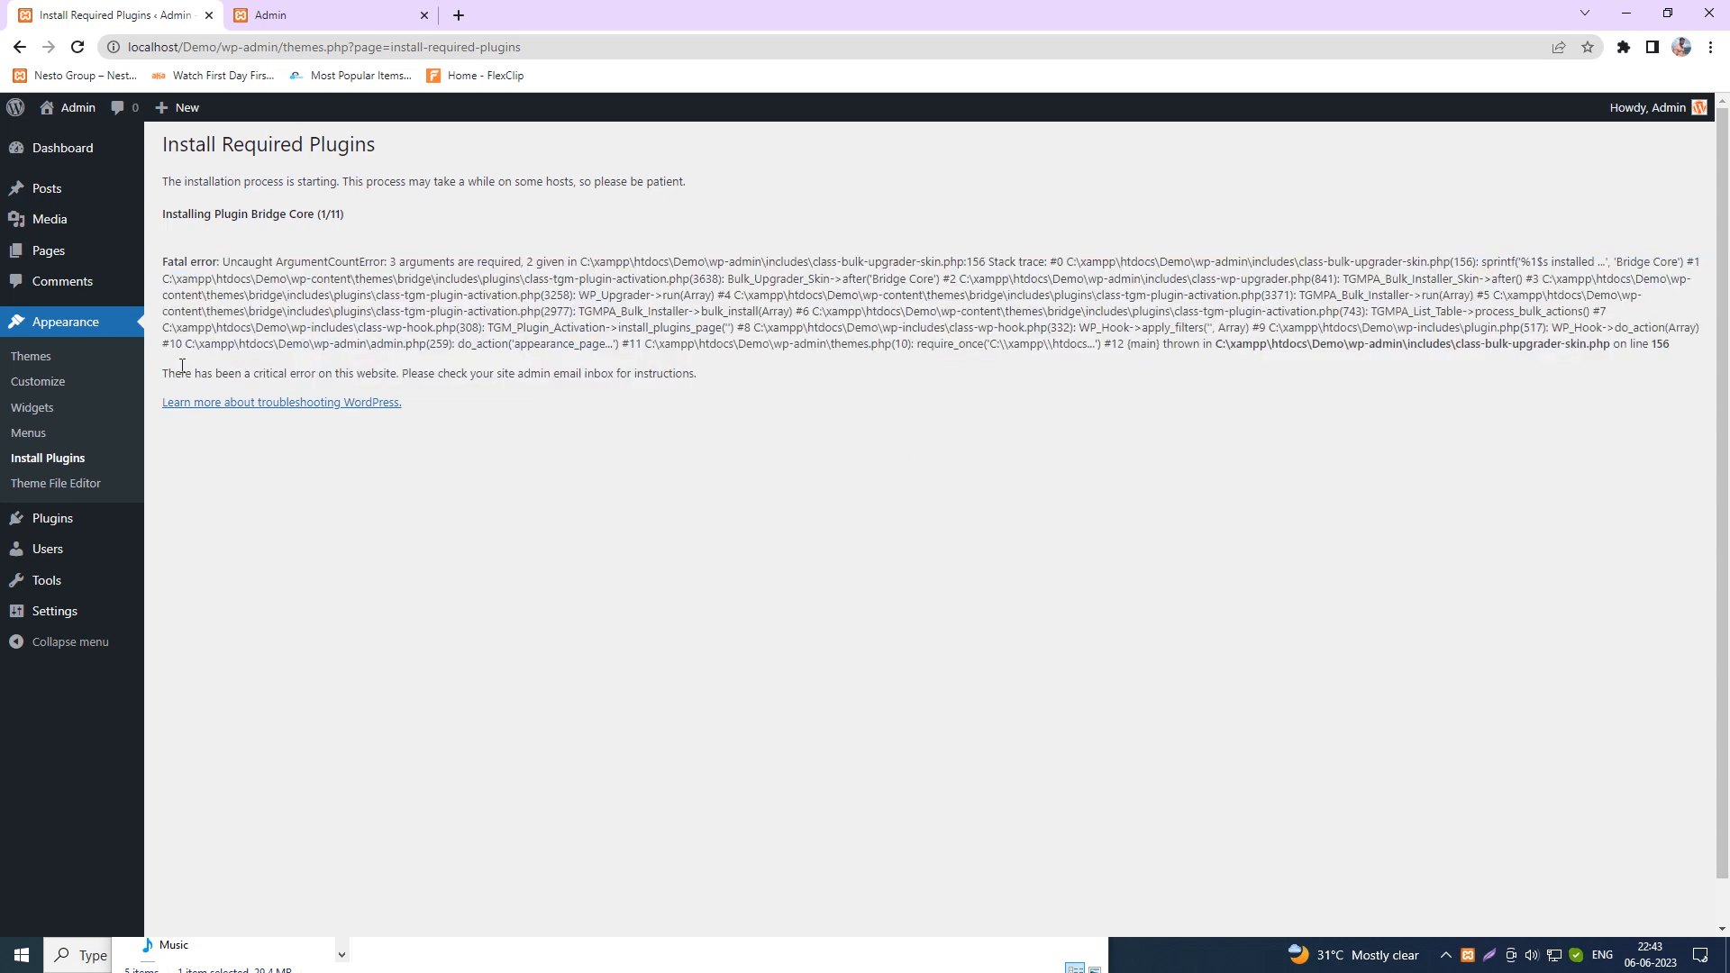
pyautogui.moveTo(174, 373); pyautogui.dragTo(493, 373)
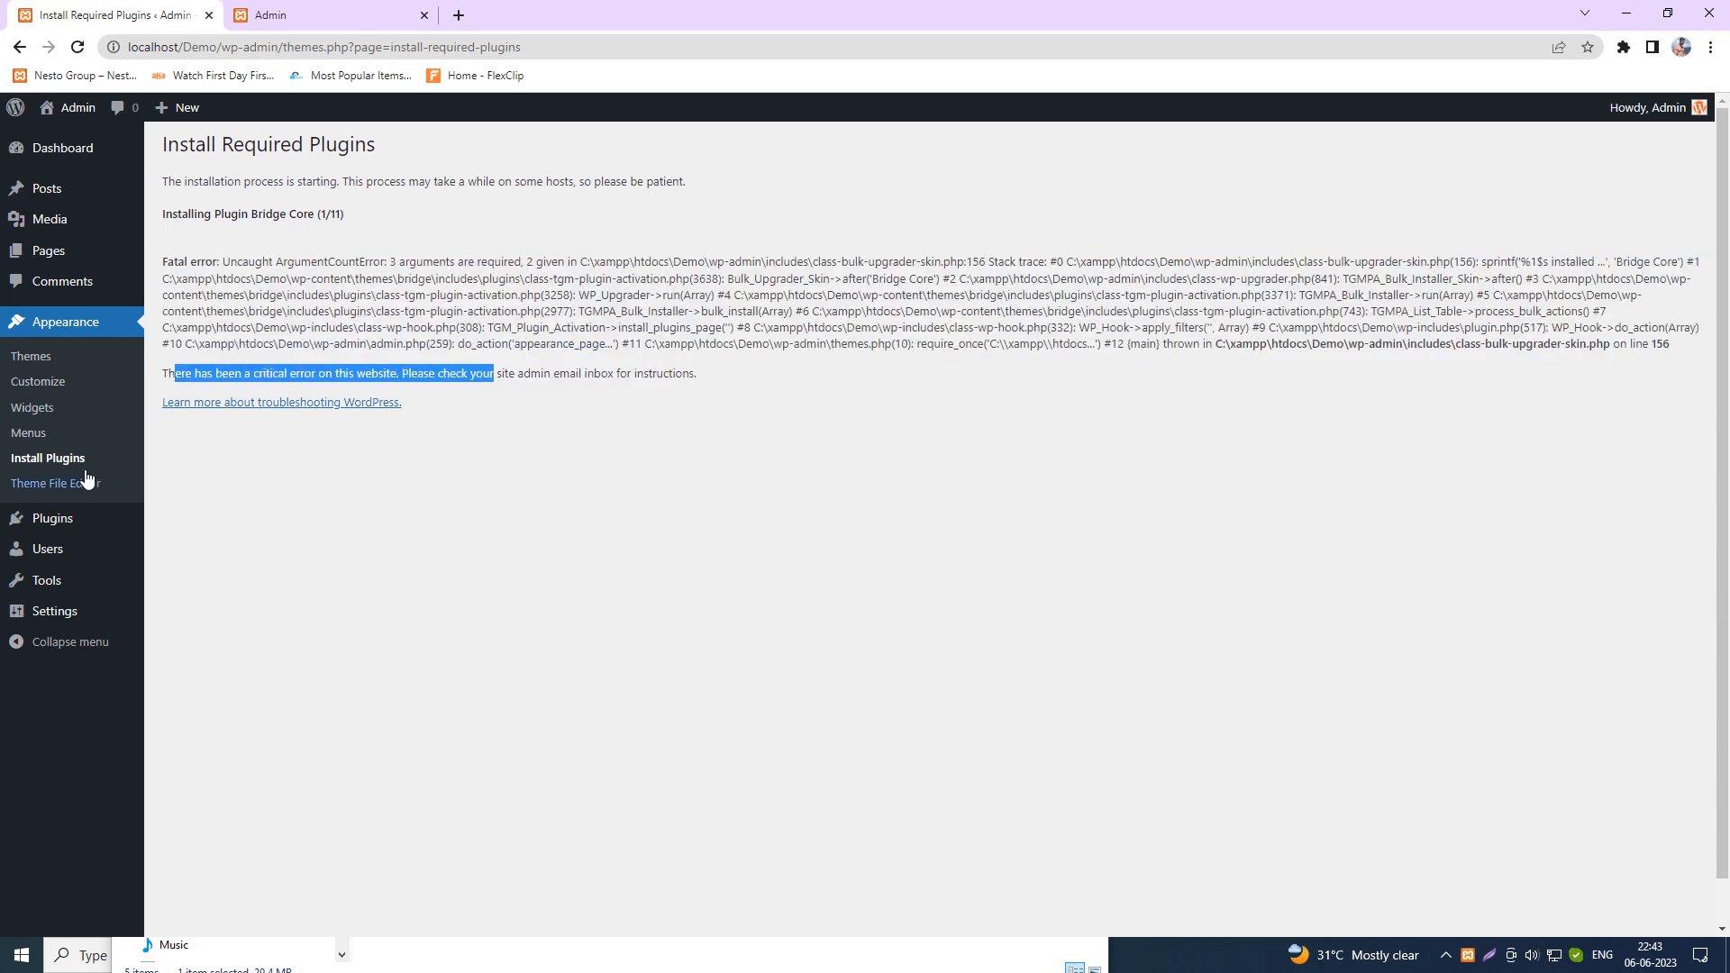
# - Reopen the required plugins list, activate Bridge Core, and install and activate Revolution Slider
pyautogui.click(48, 460)
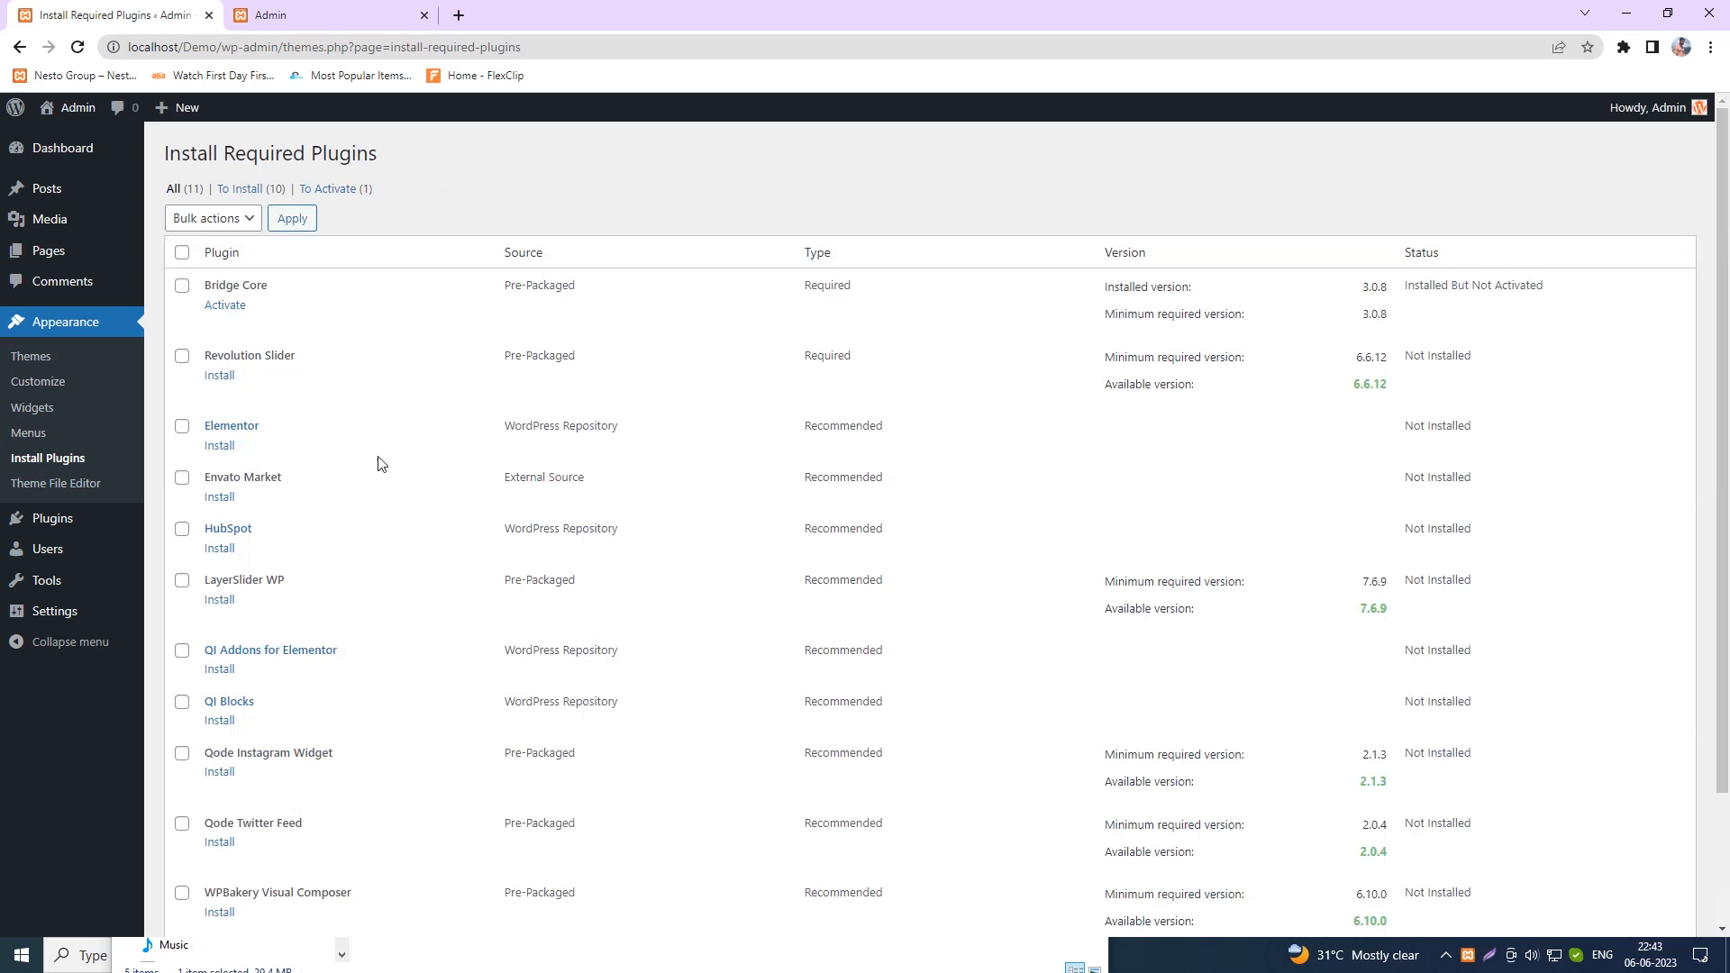
pyautogui.click(224, 305)
pyautogui.click(220, 359)
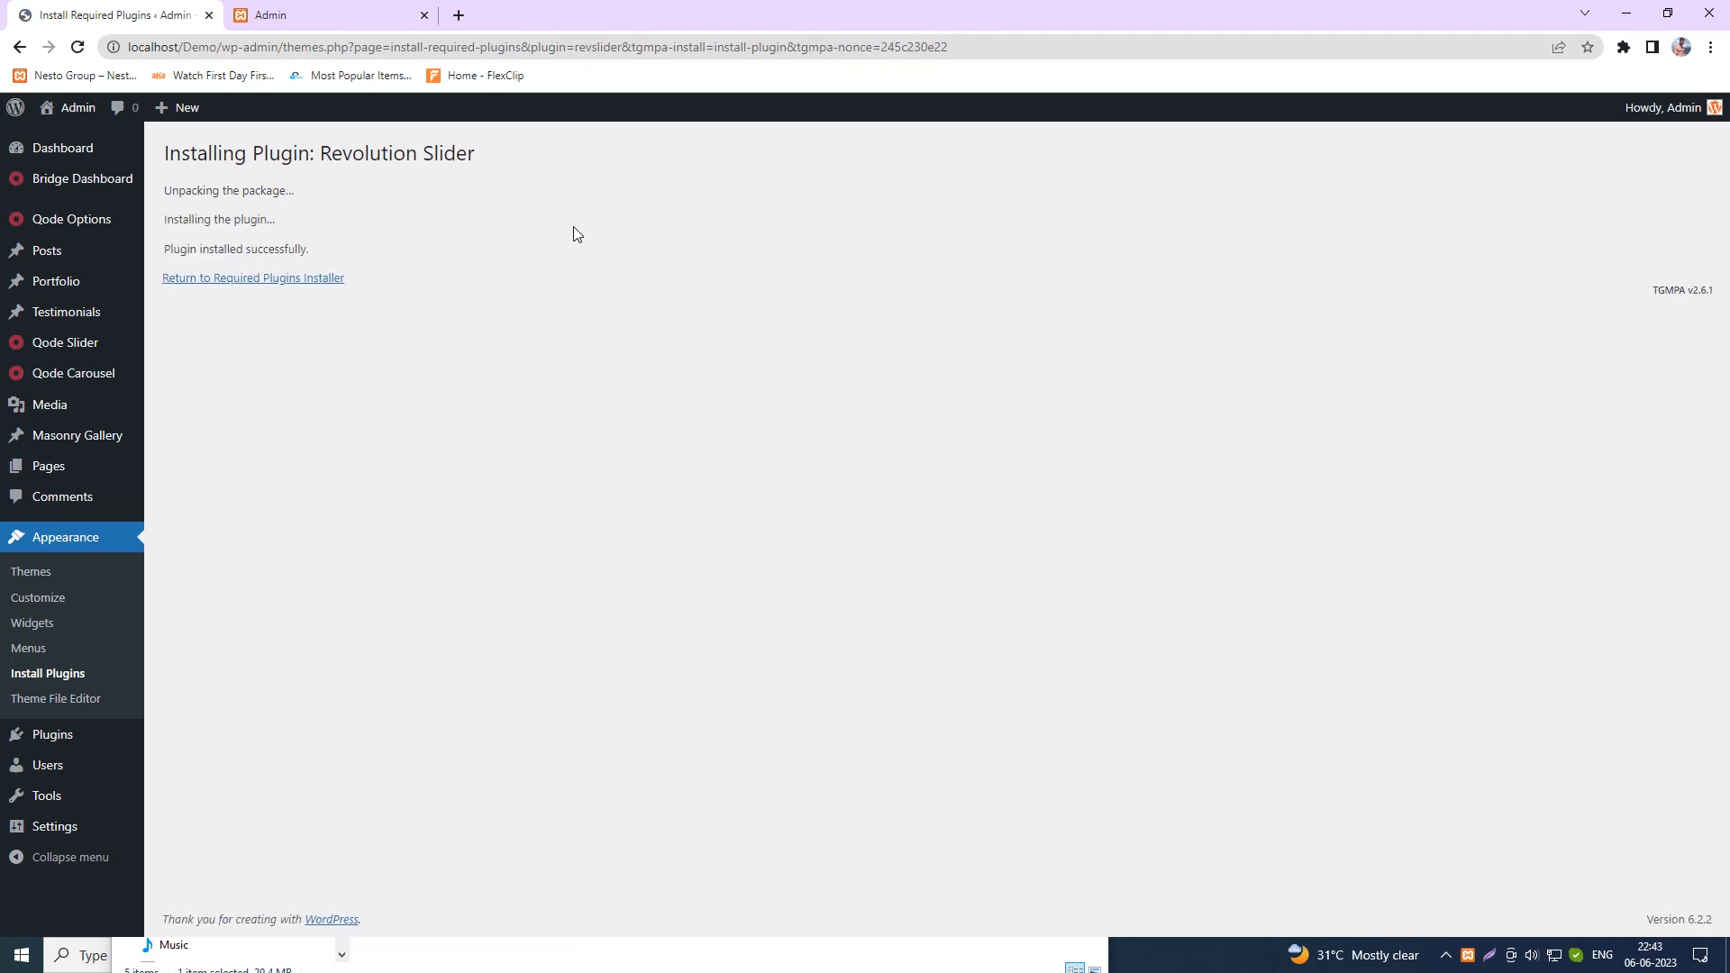
pyautogui.click(275, 287)
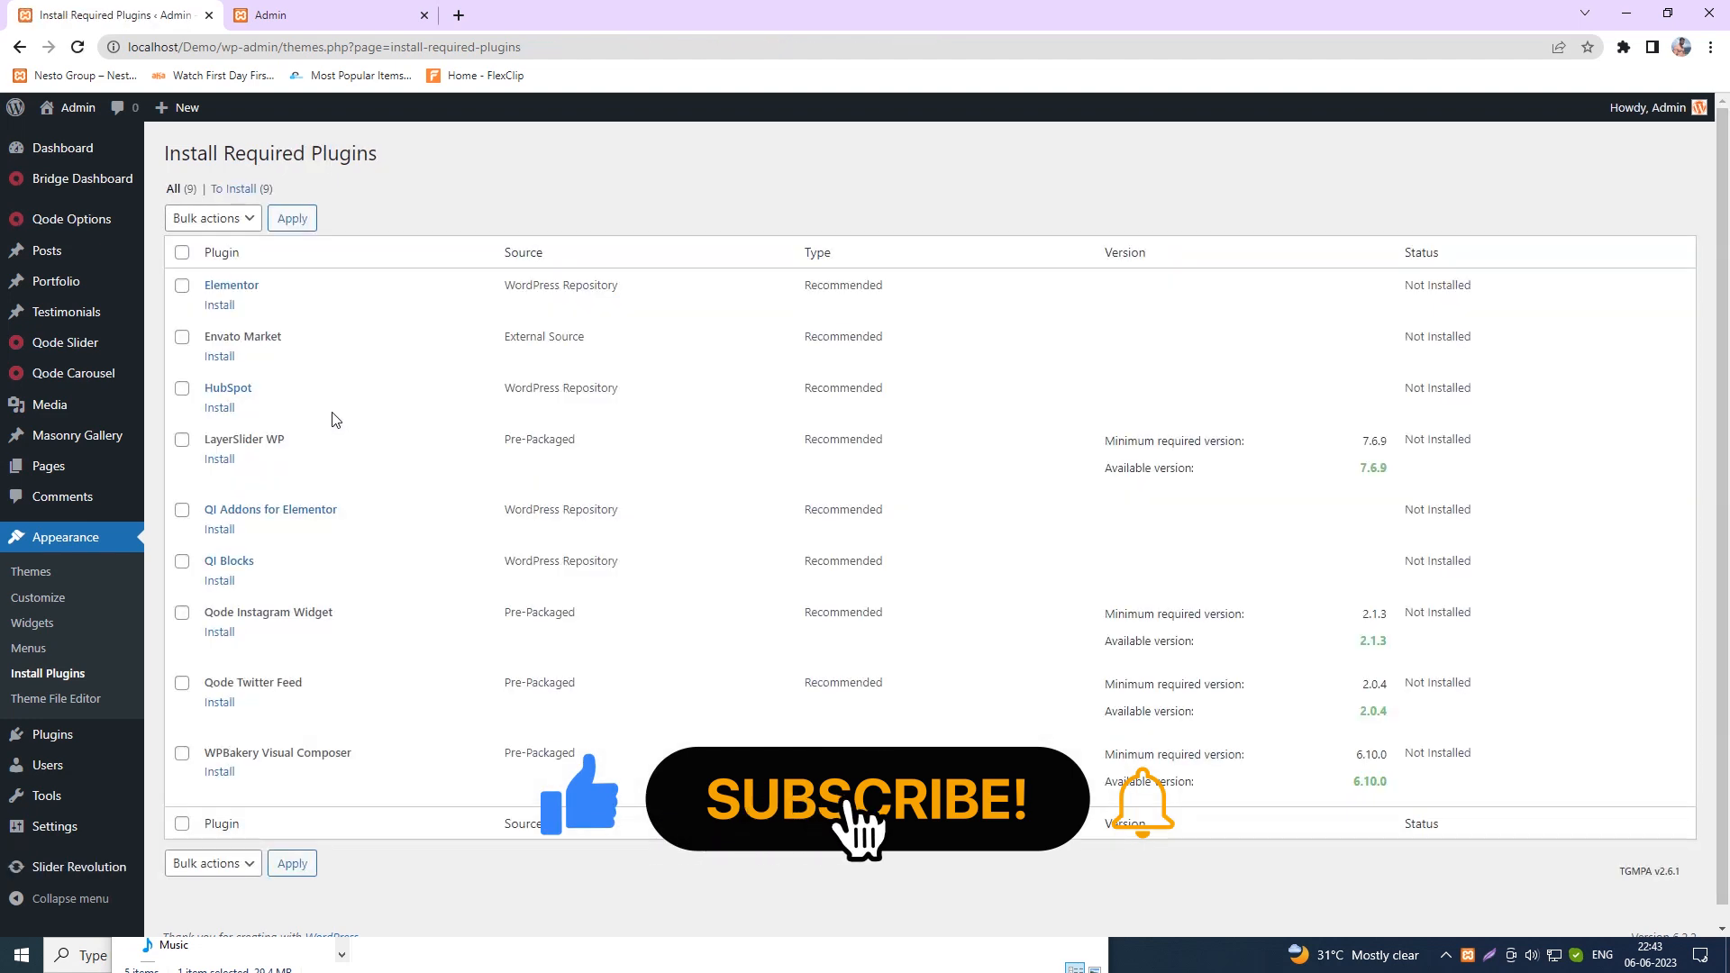
# - Install and activate the Elementor and Envato Market plugins individually from the required plugins list
pyautogui.click(219, 306)
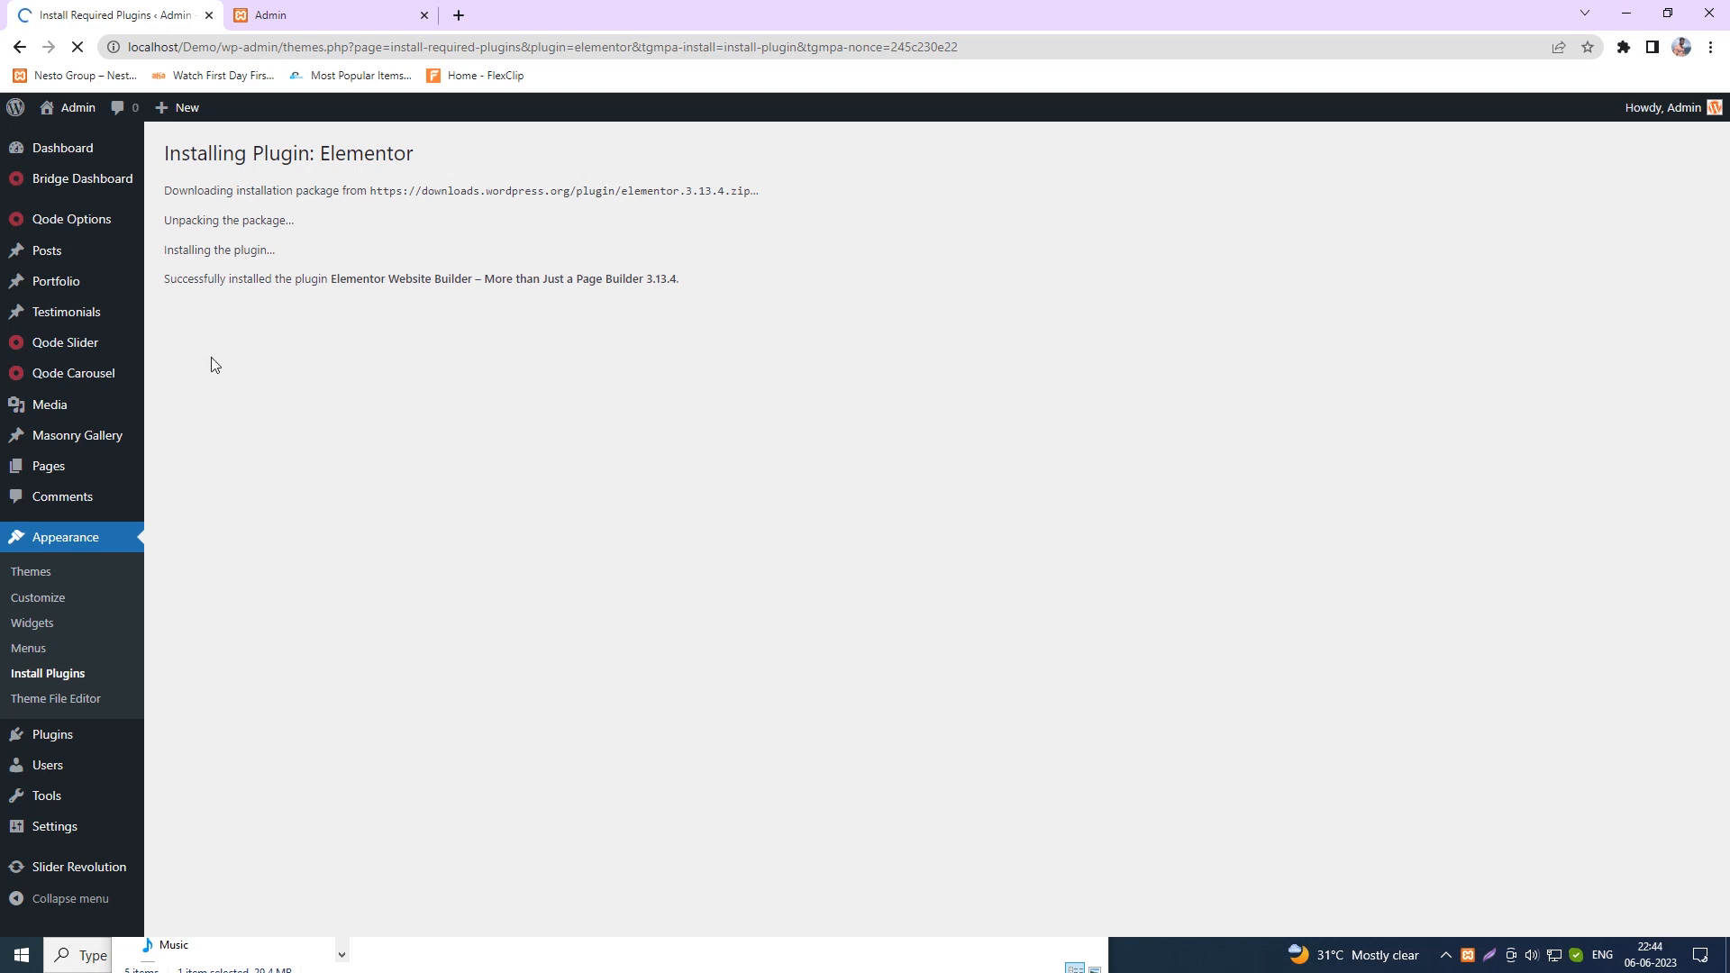
pyautogui.click(207, 309)
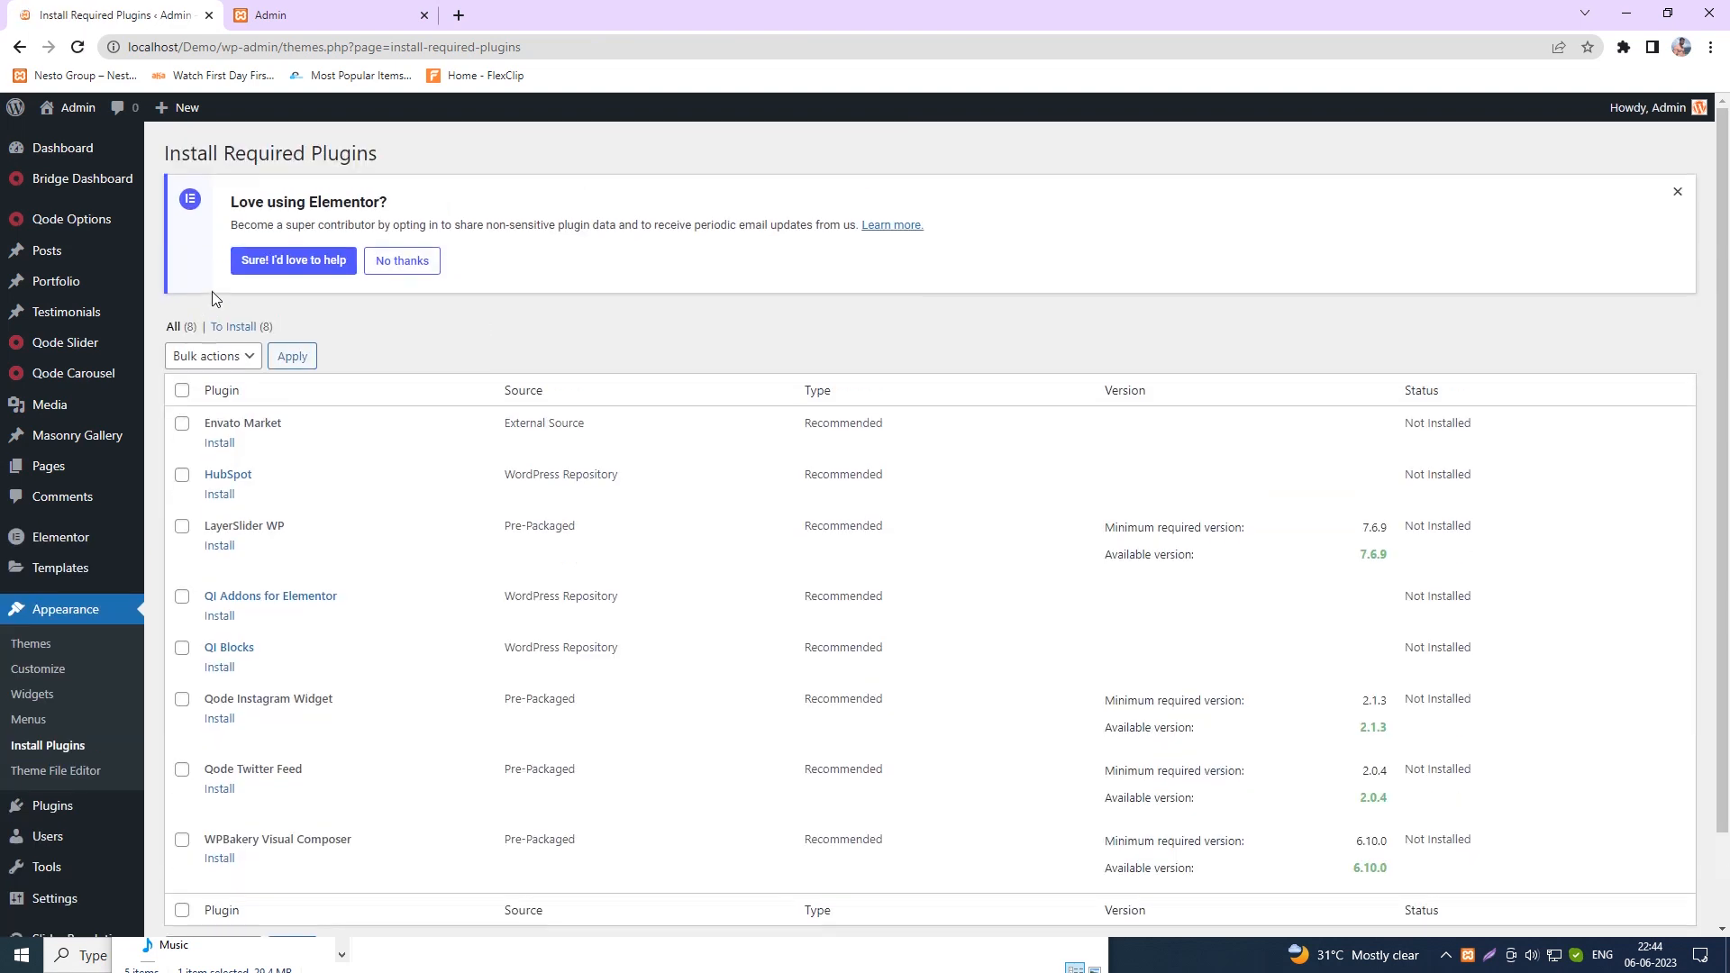
pyautogui.click(221, 443)
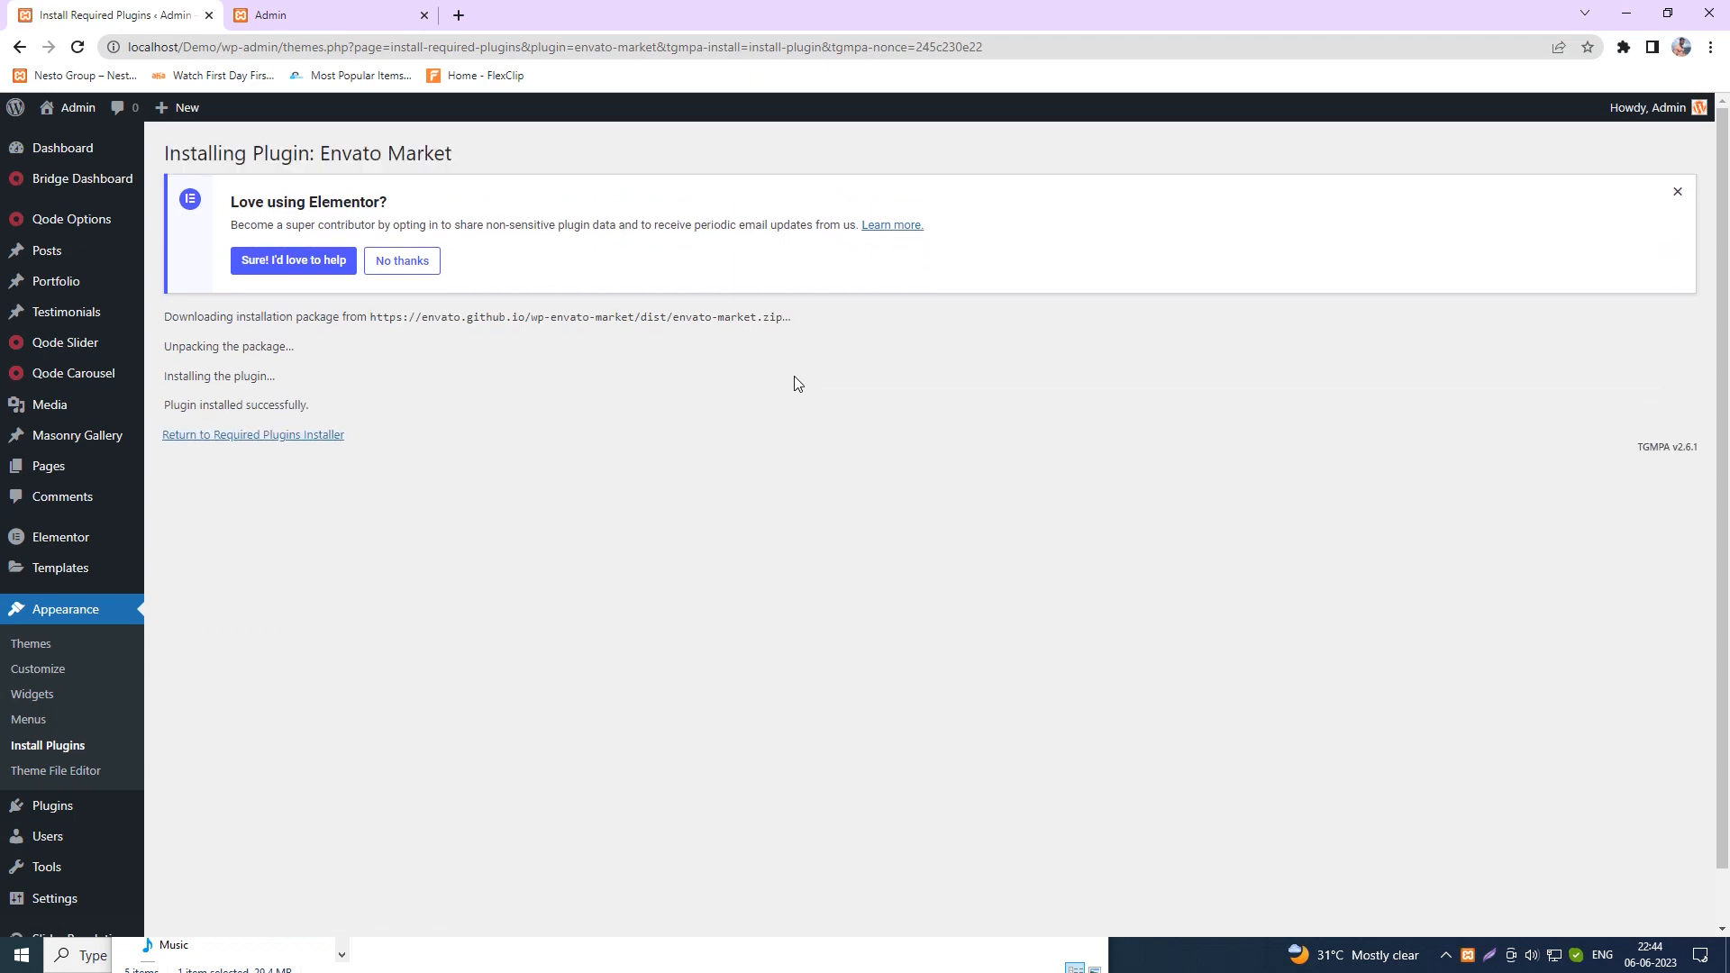
pyautogui.click(238, 436)
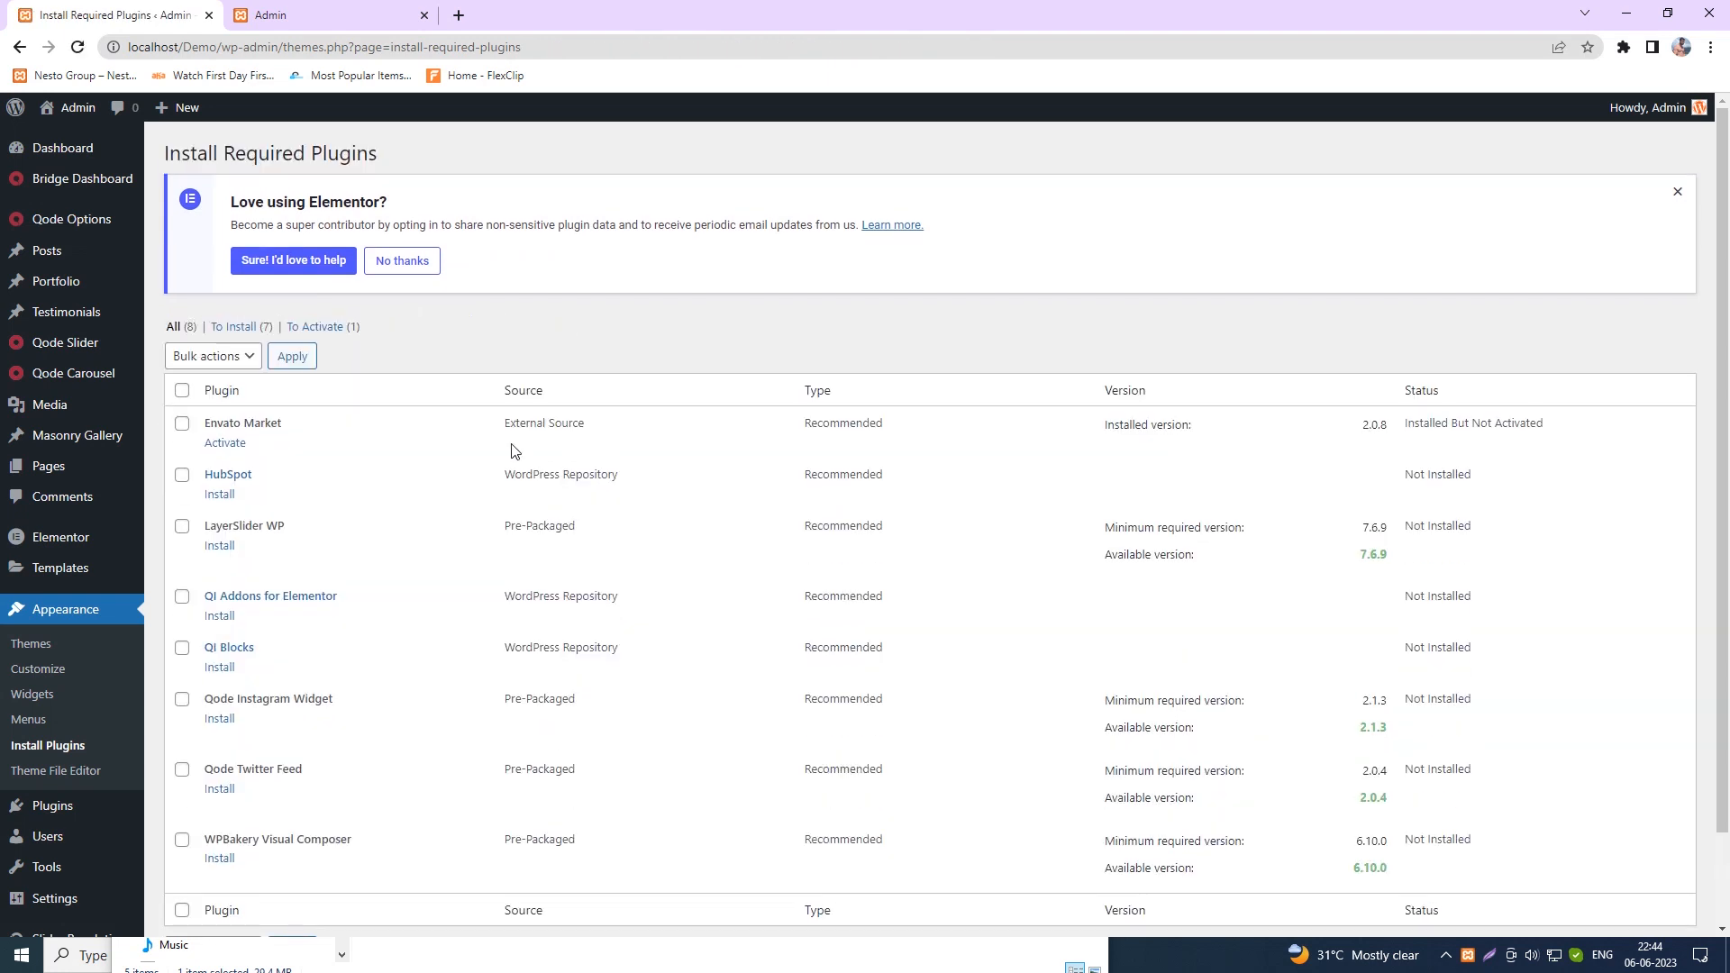
pyautogui.click(225, 444)
# - Install and activate HubSpot, and install LayerSlider WP, returning to the required plugins list
pyautogui.click(219, 494)
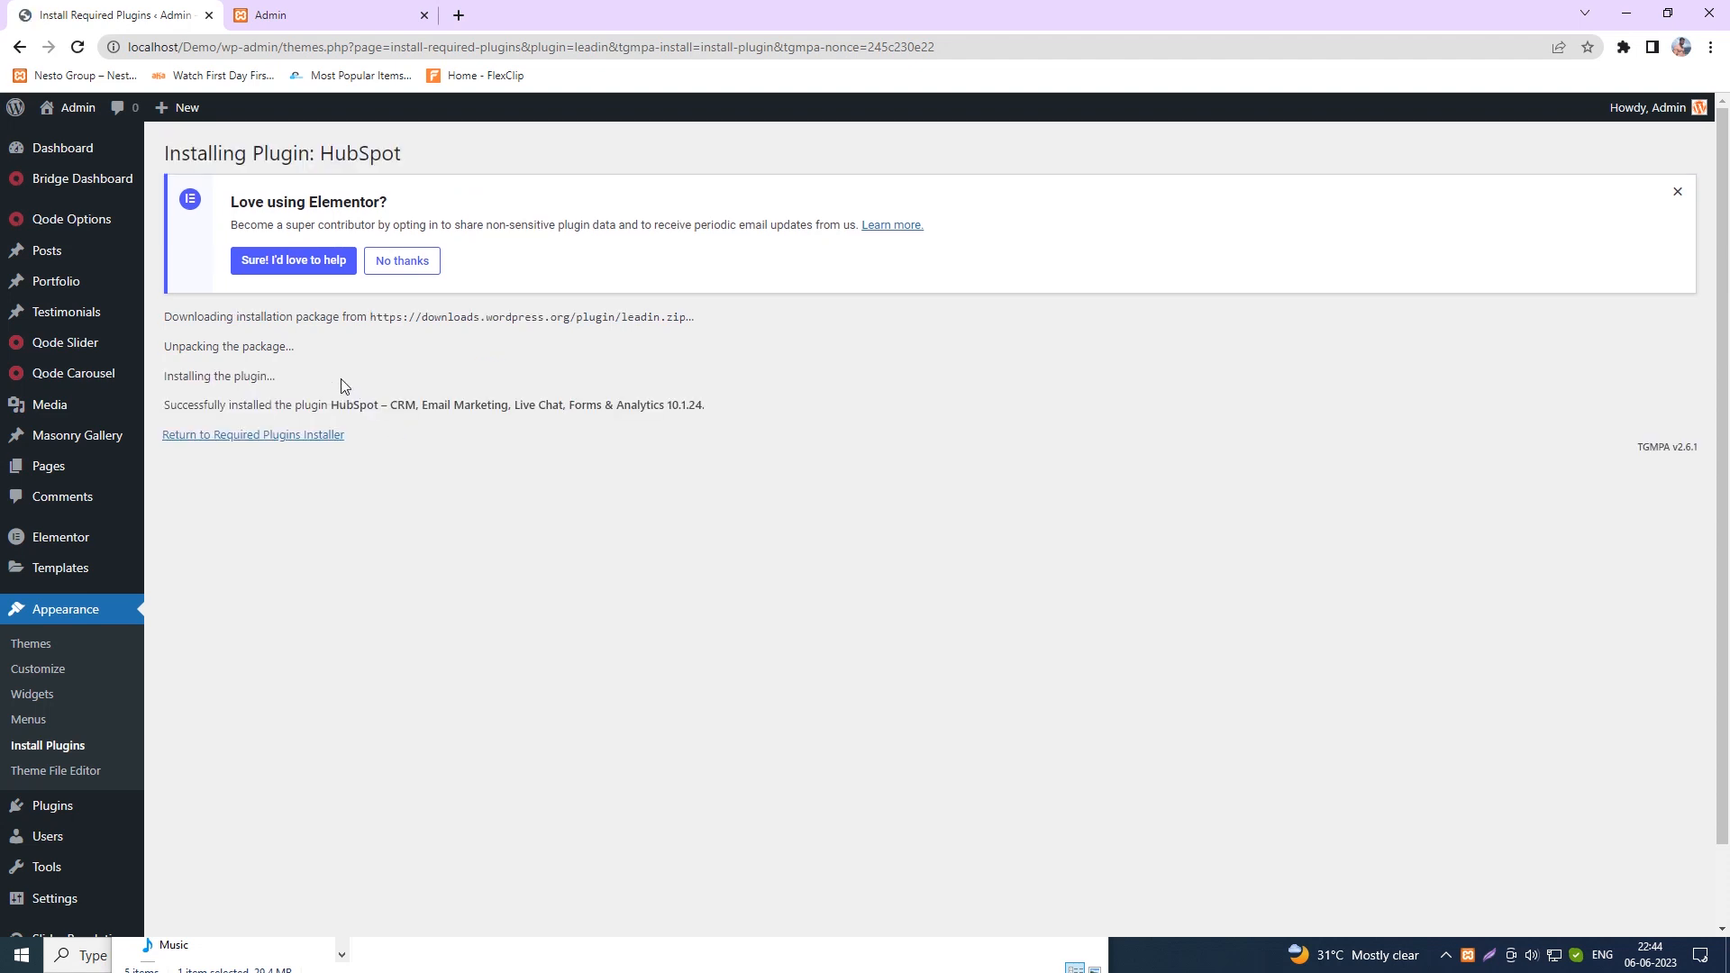
pyautogui.click(233, 436)
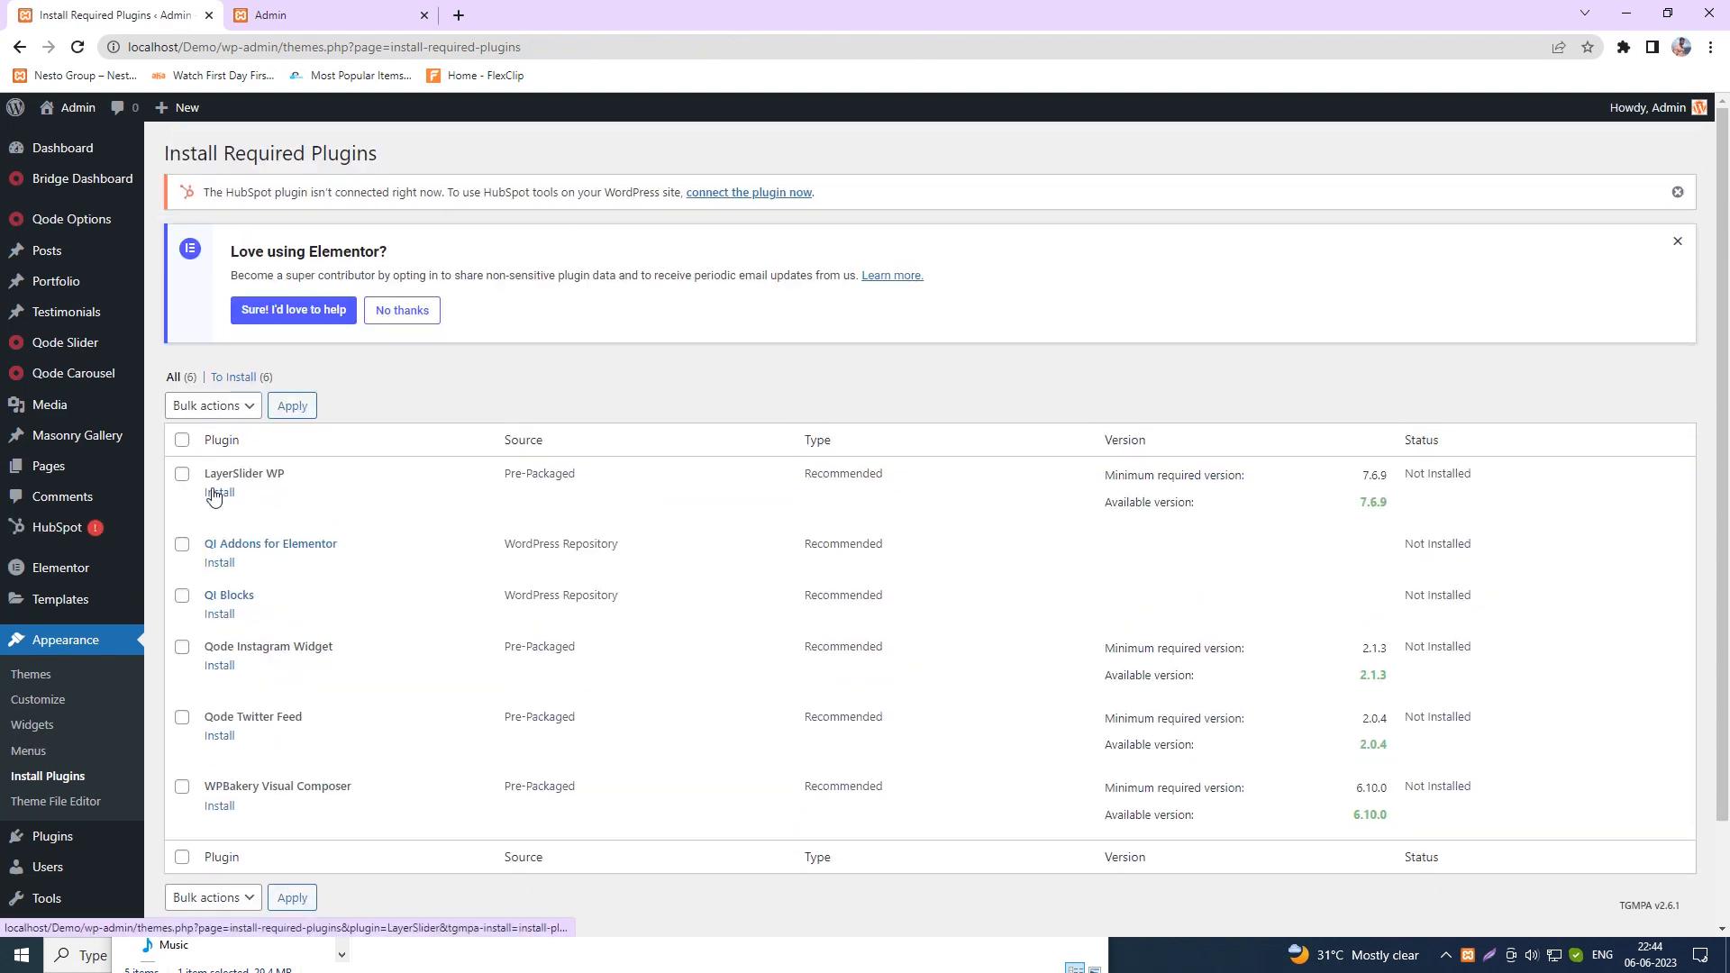
pyautogui.click(217, 493)
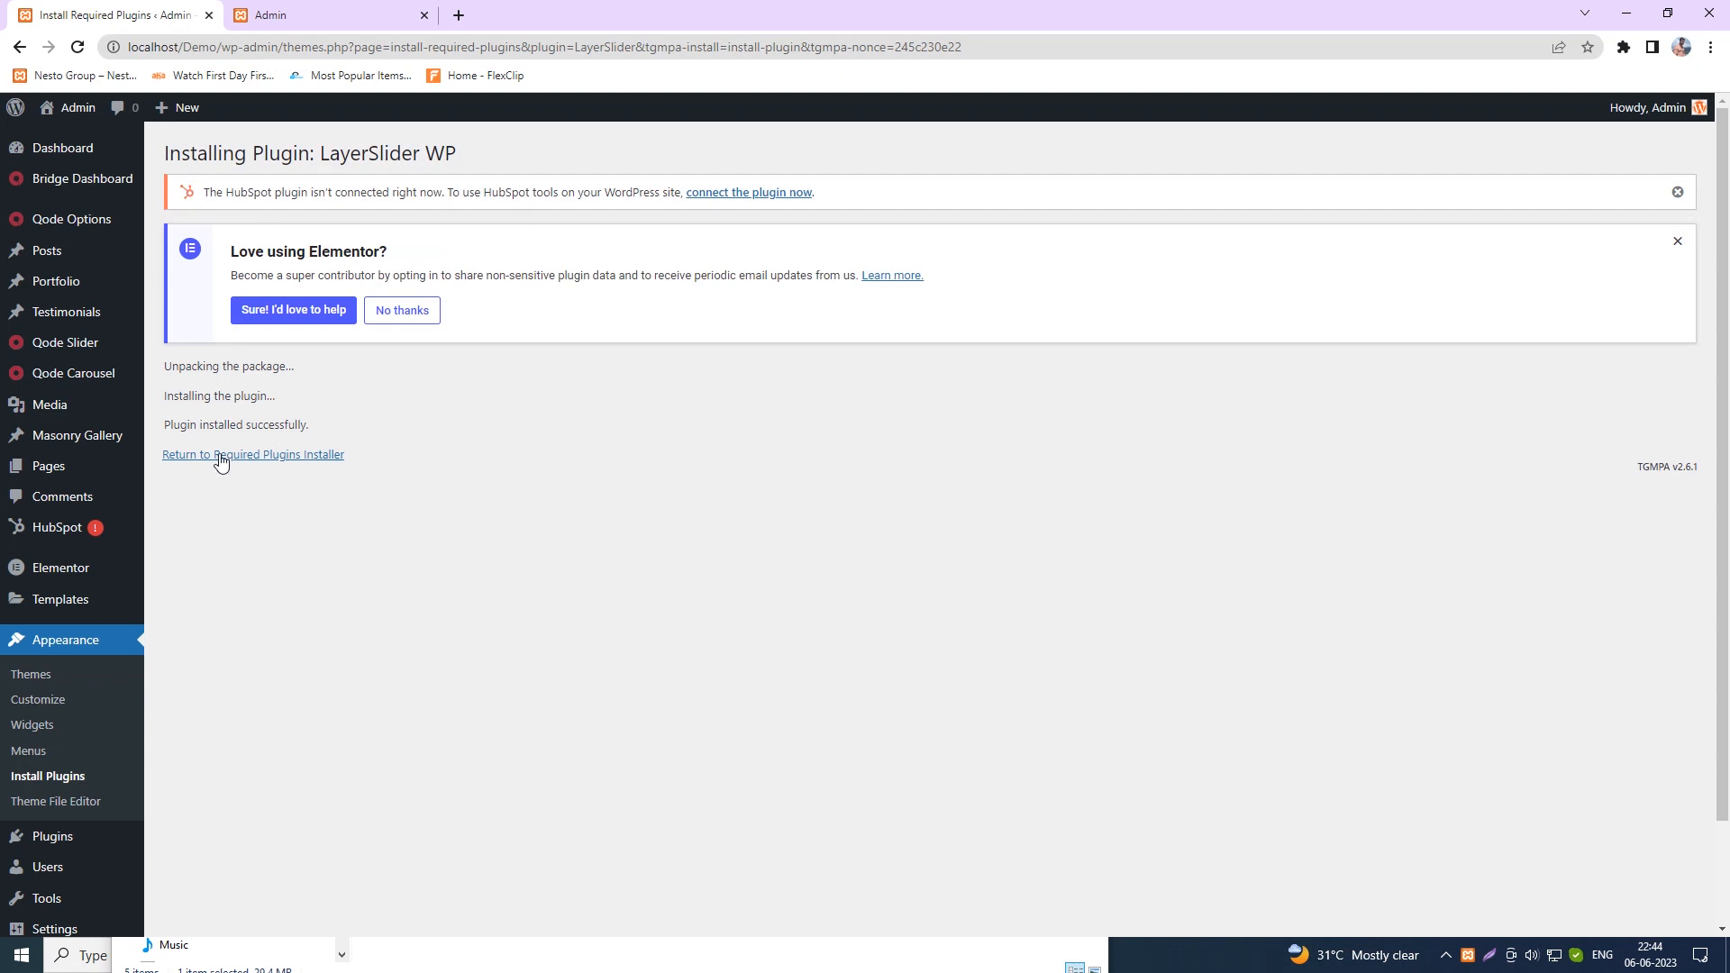
pyautogui.click(220, 457)
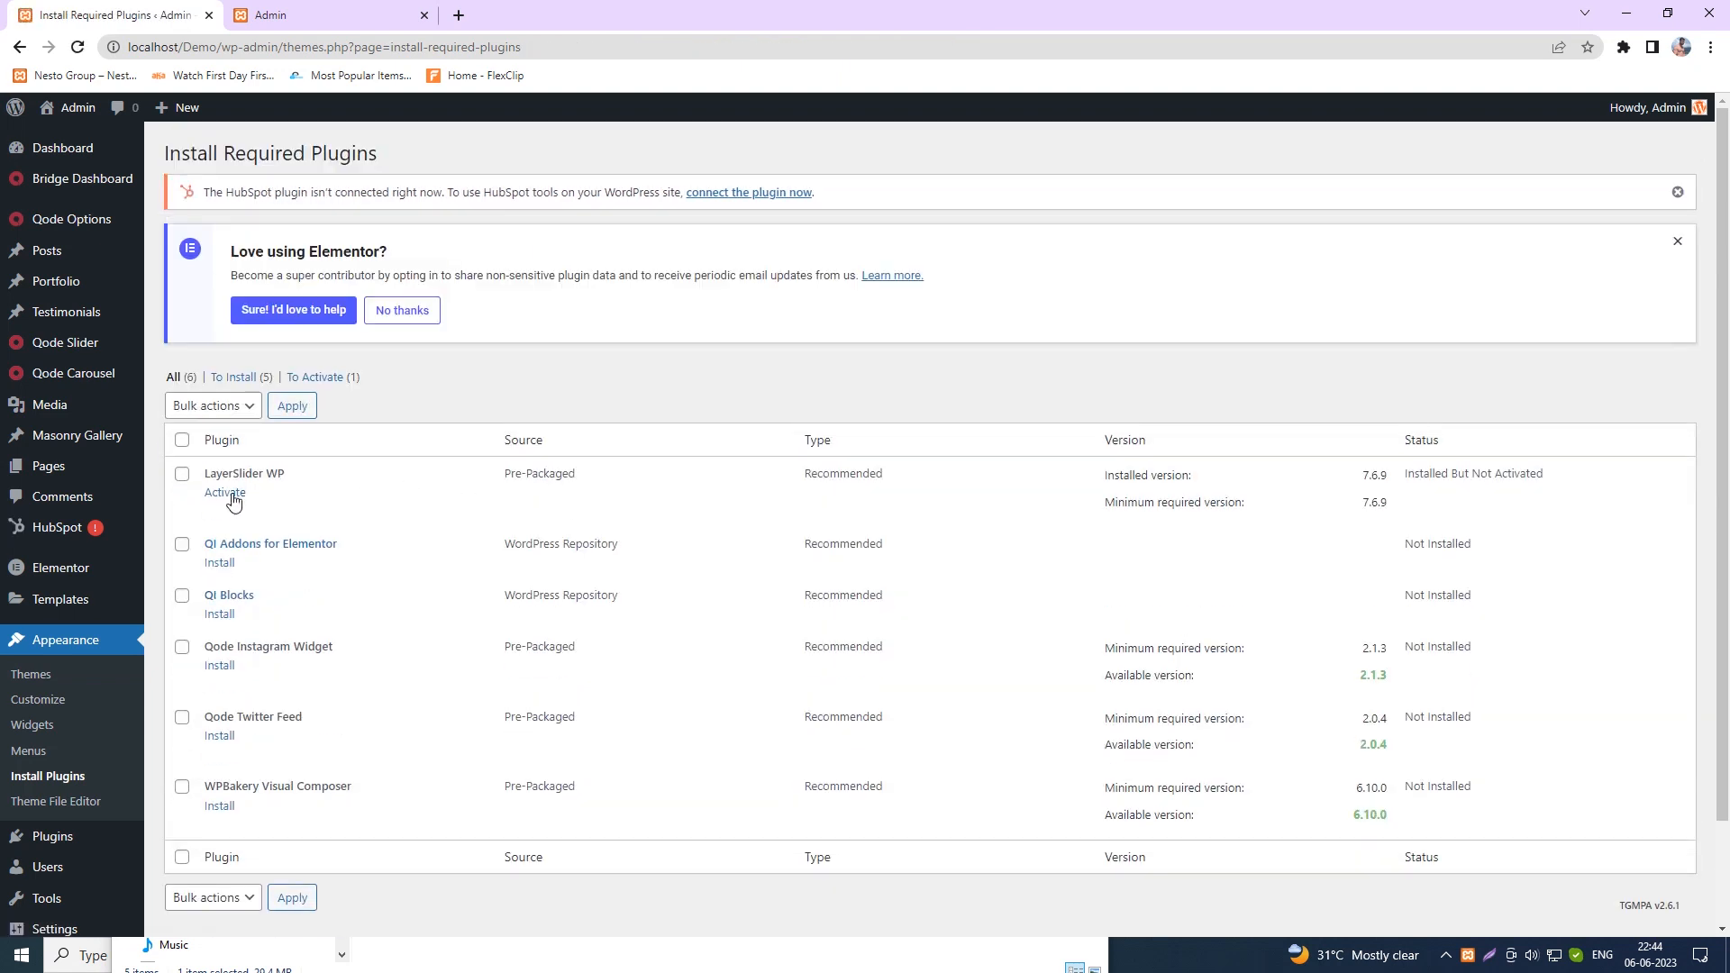
# - Activate LayerSlider WP, and install and activate QI Addons for Elementor from the required plugins list
pyautogui.click(236, 495)
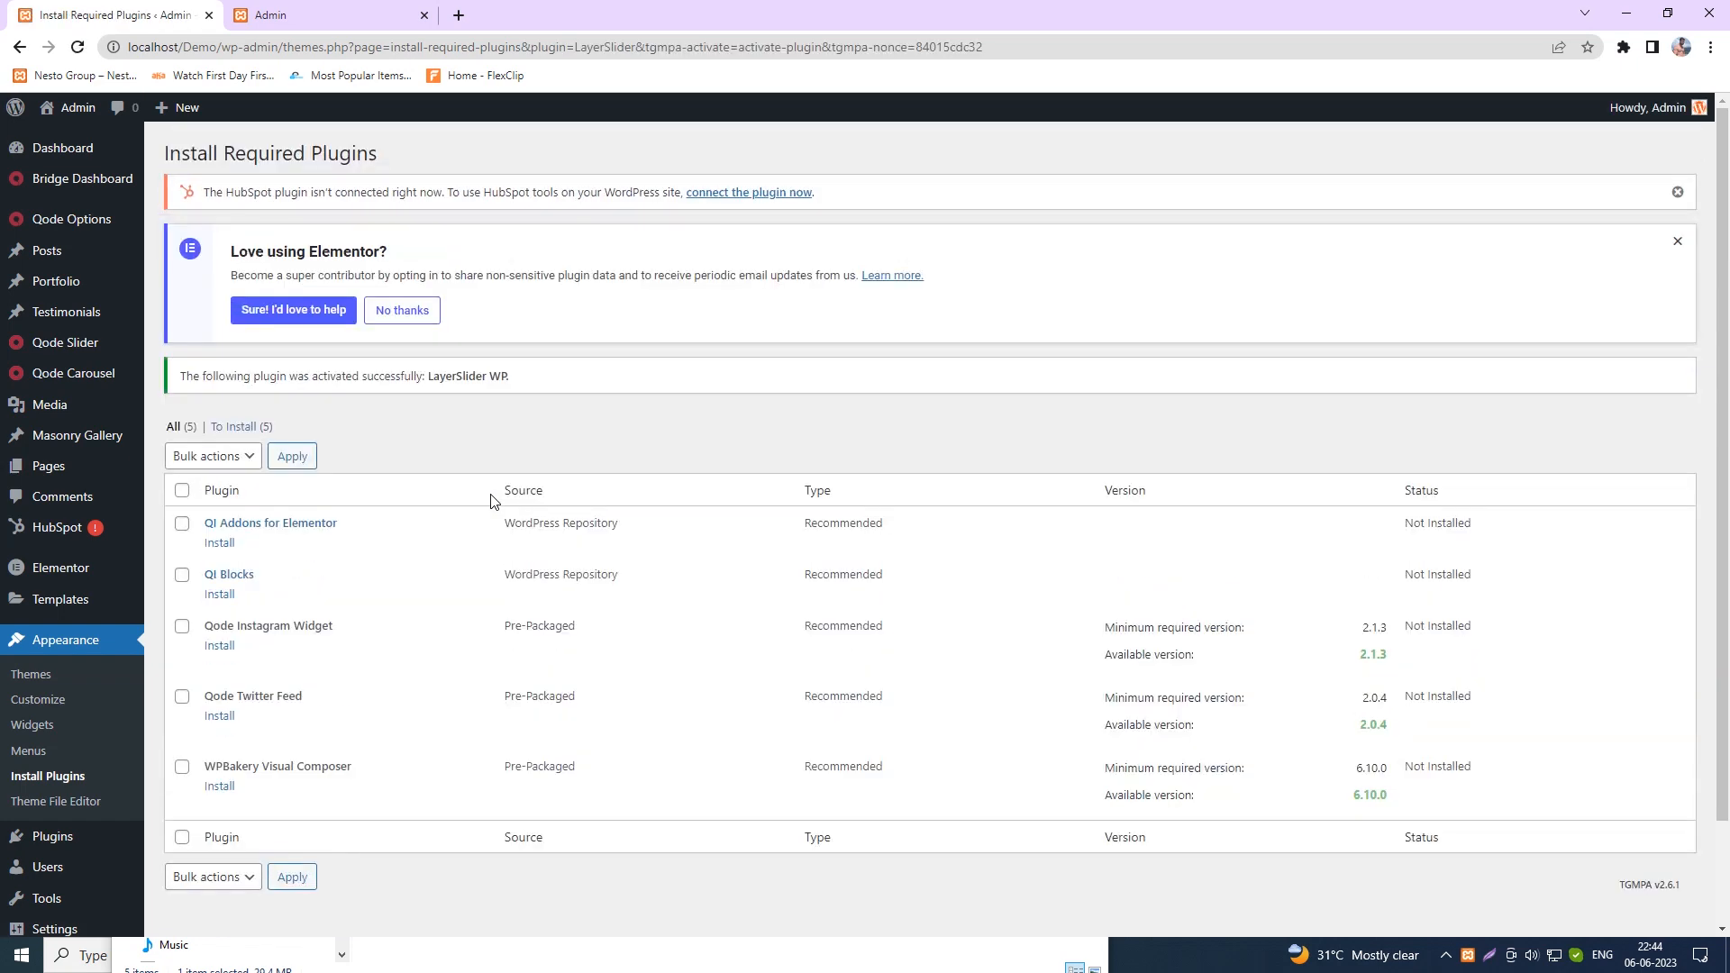
pyautogui.click(223, 543)
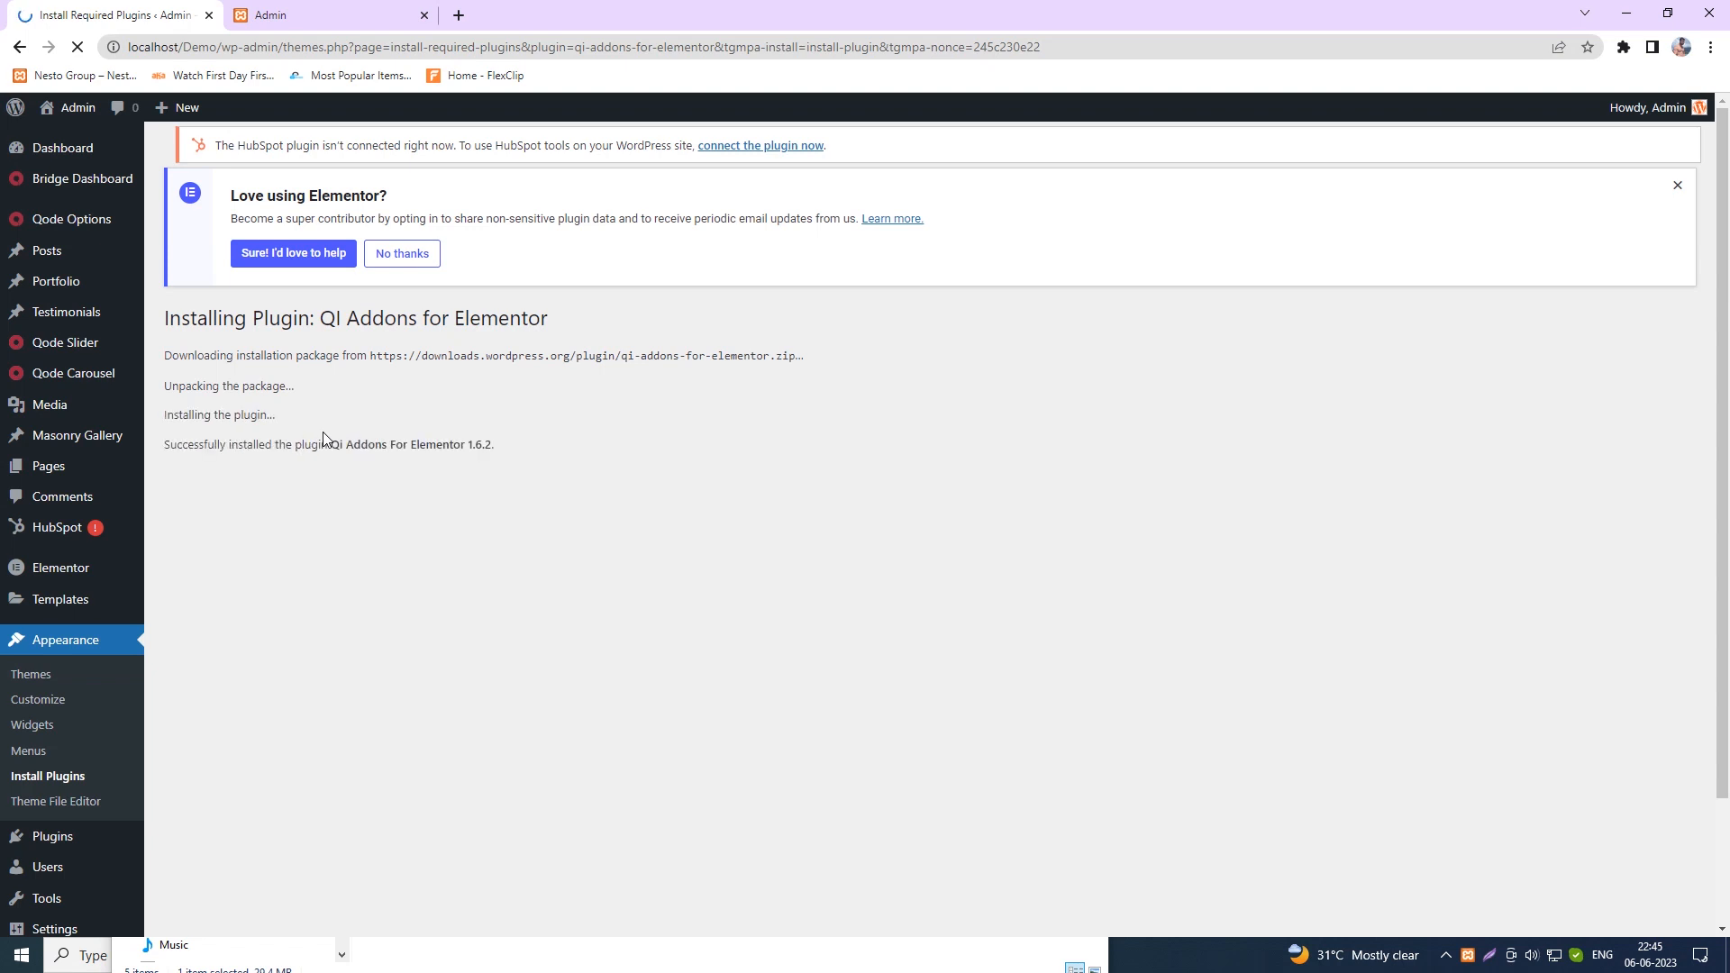
pyautogui.click(264, 487)
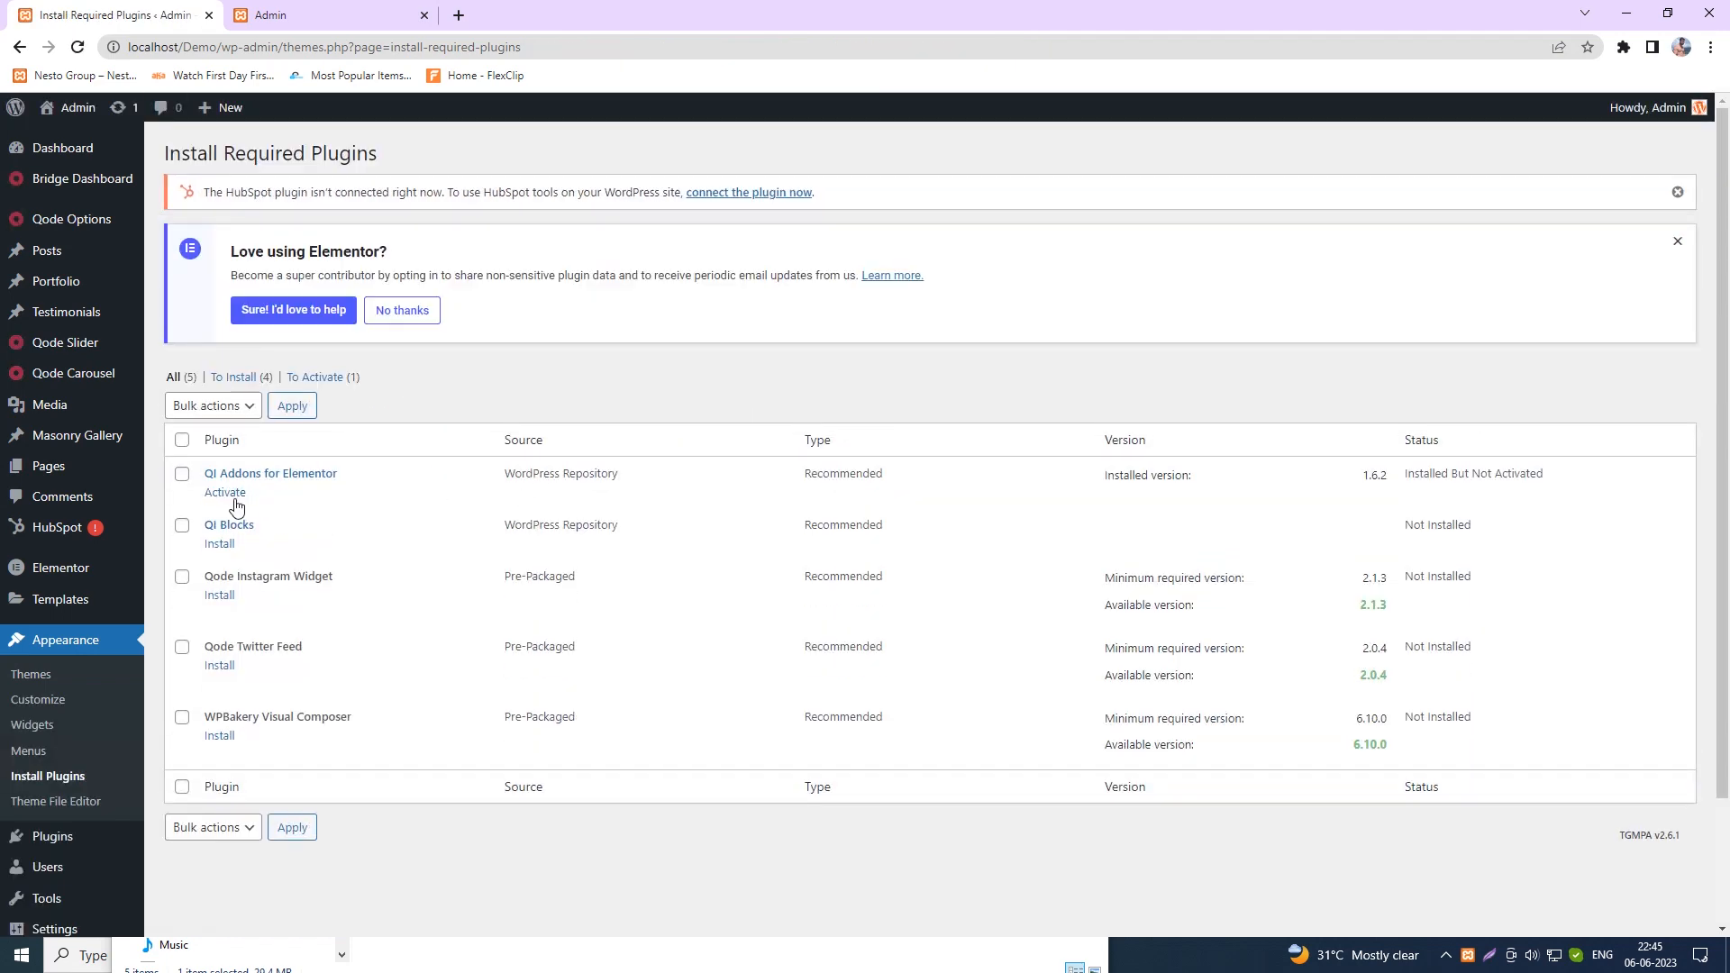
pyautogui.click(227, 494)
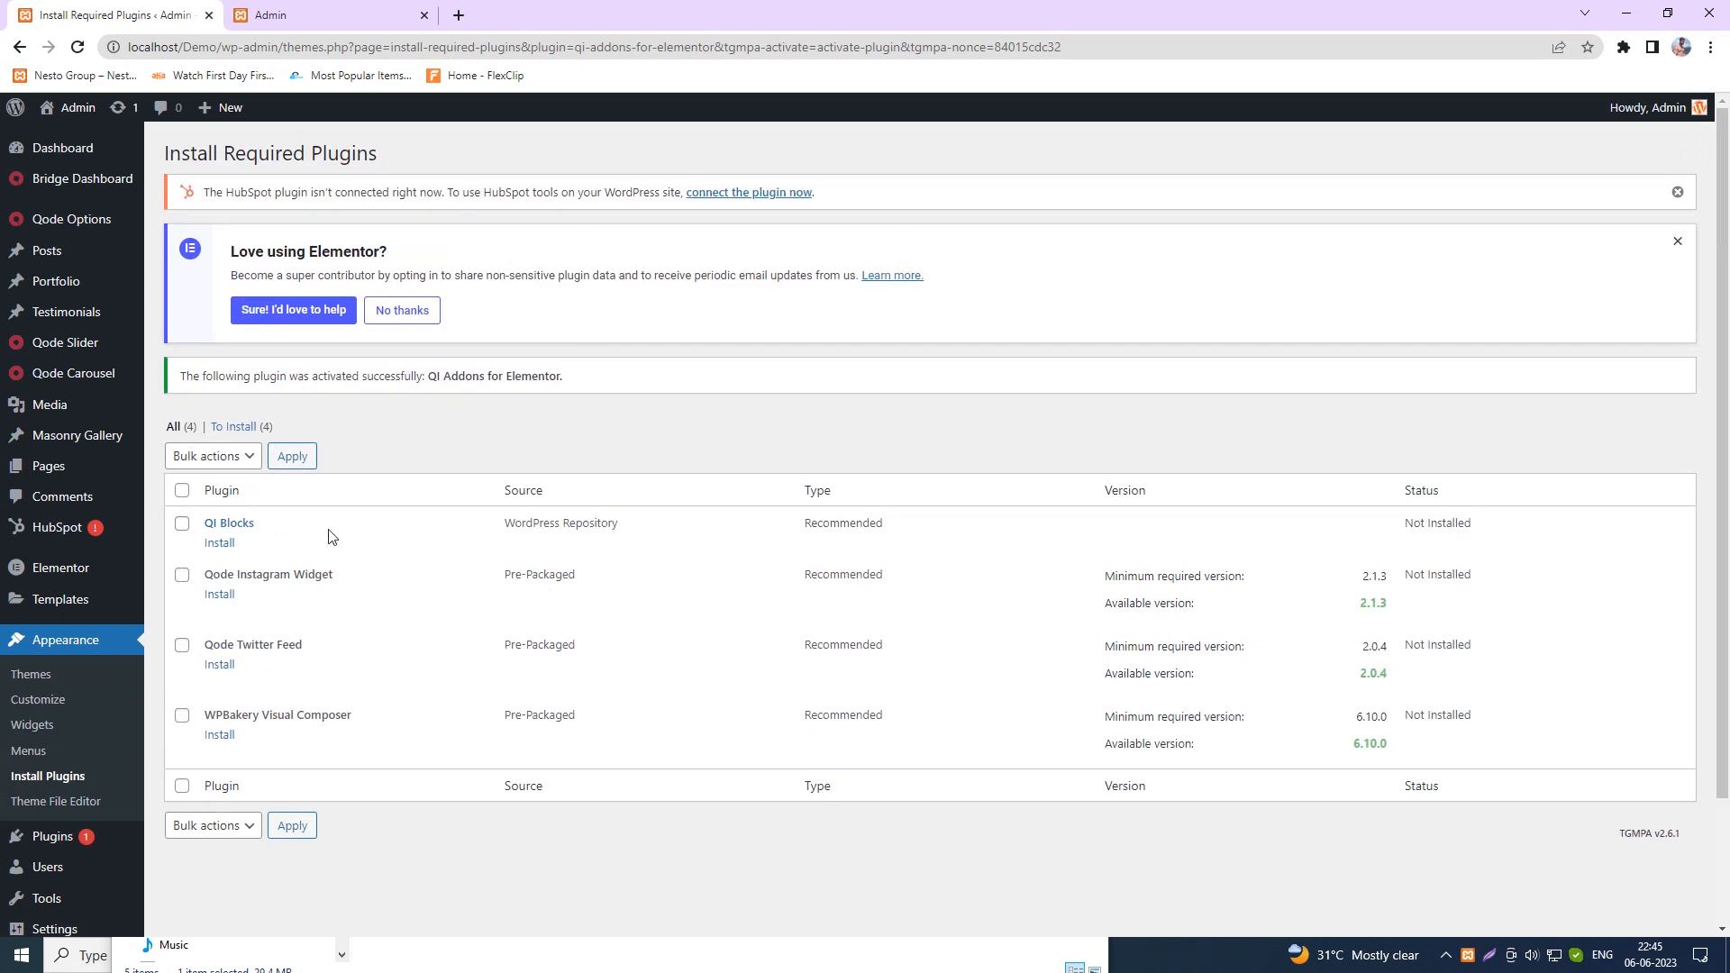
# - Try to install QI Blocks and look through the Qi Addons For Elementor welcome page
pyautogui.click(223, 546)
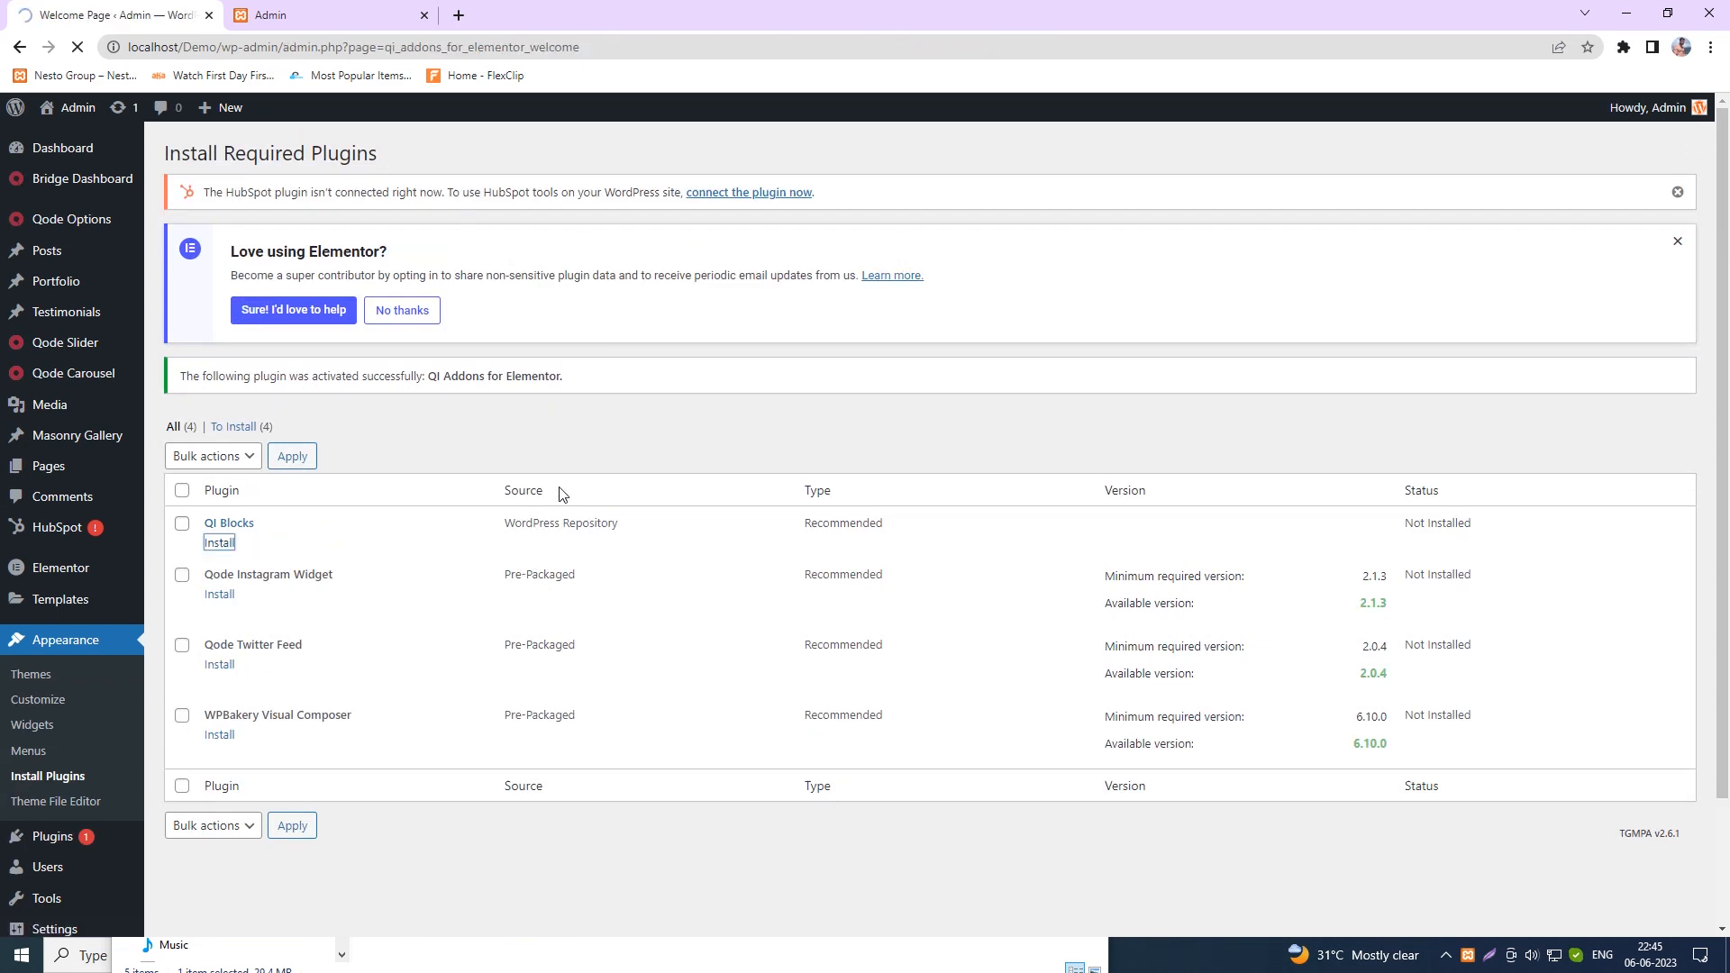
pyautogui.scroll(-5, 558, 493)
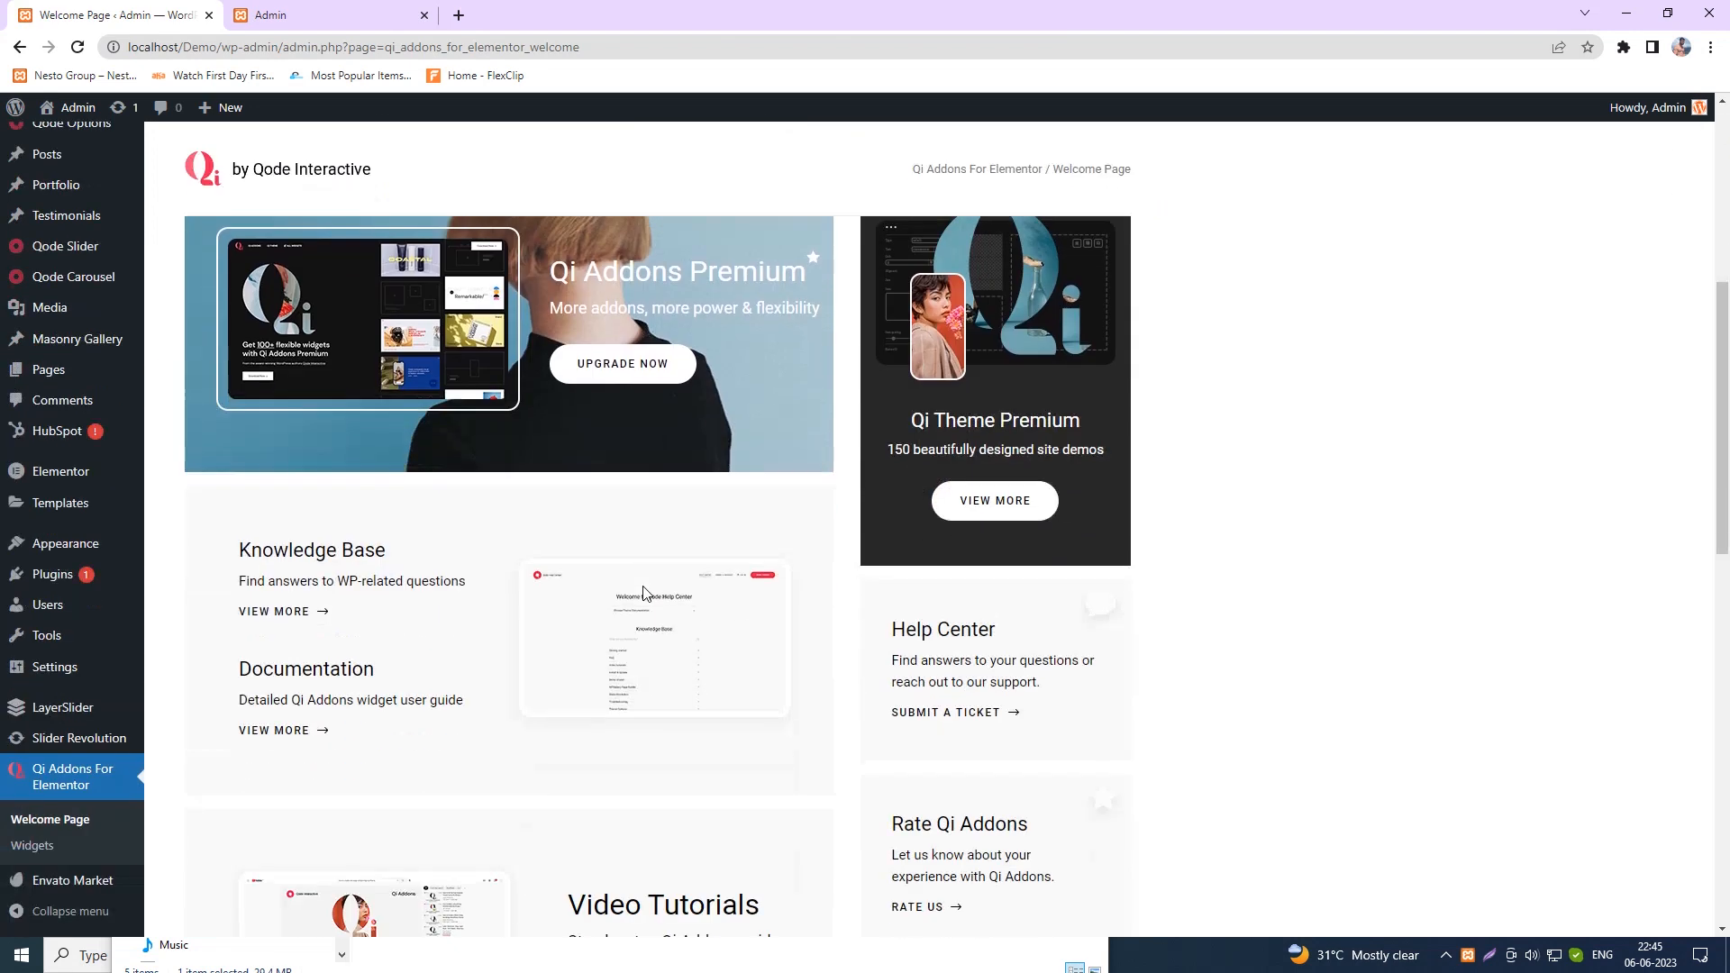
pyautogui.scroll(-2, 99, 730)
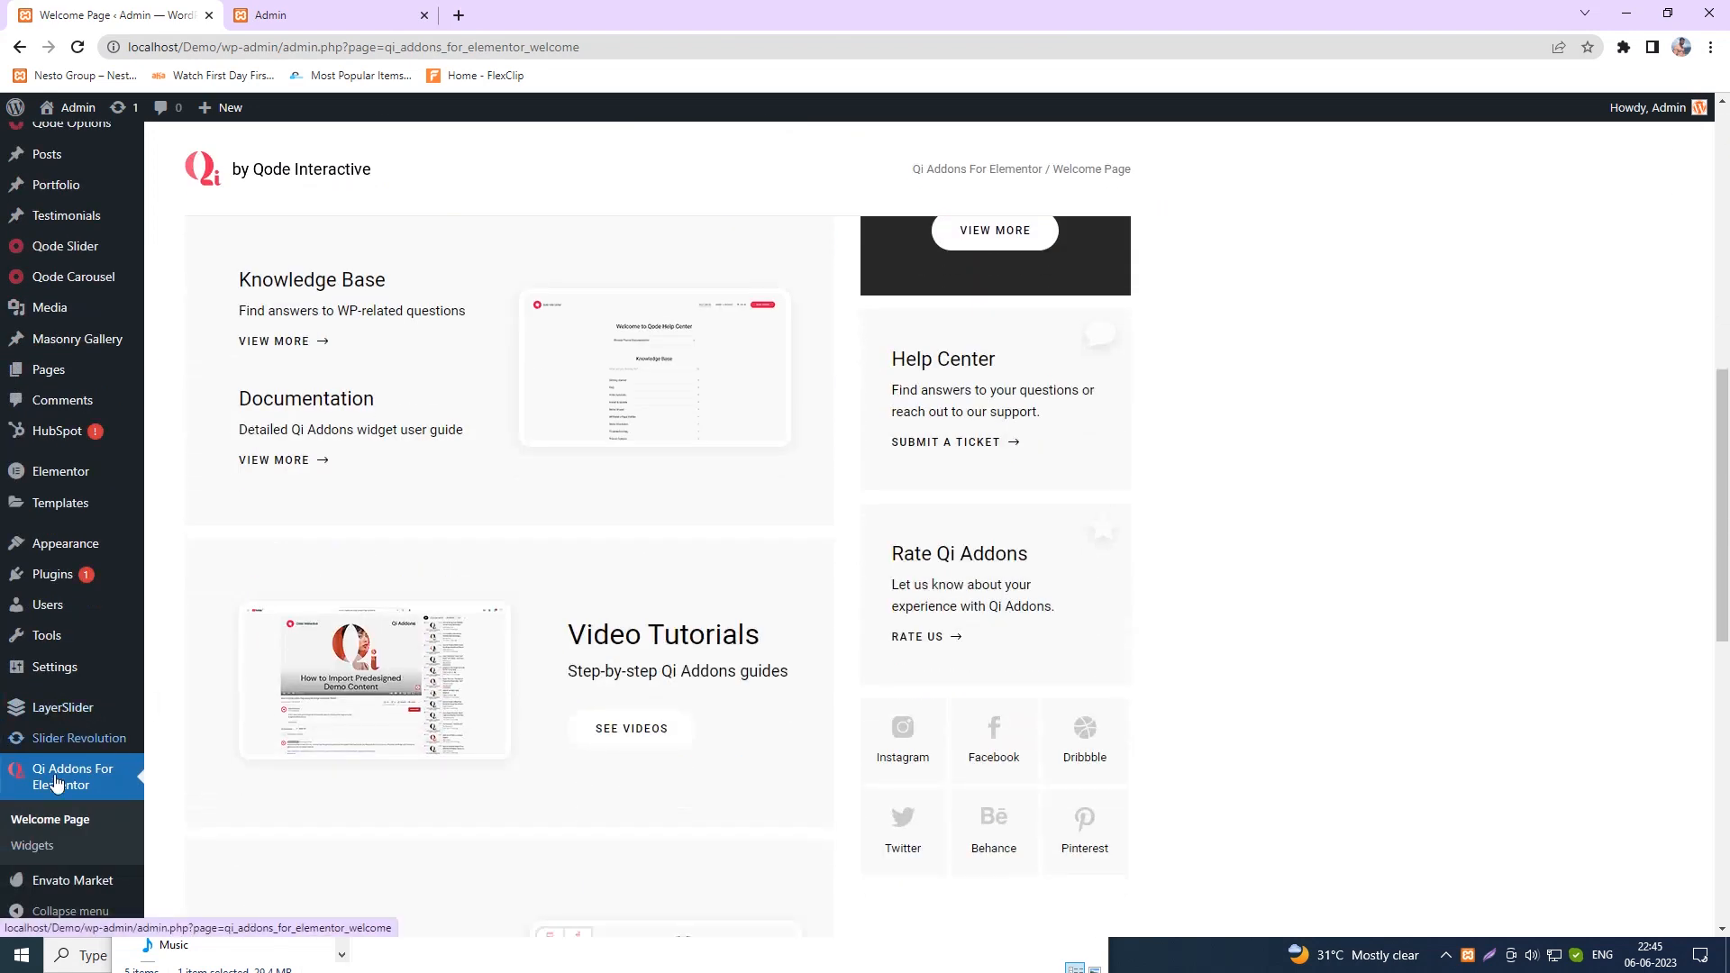
pyautogui.scroll(1, 81, 712)
pyautogui.scroll(-7, 807, 706)
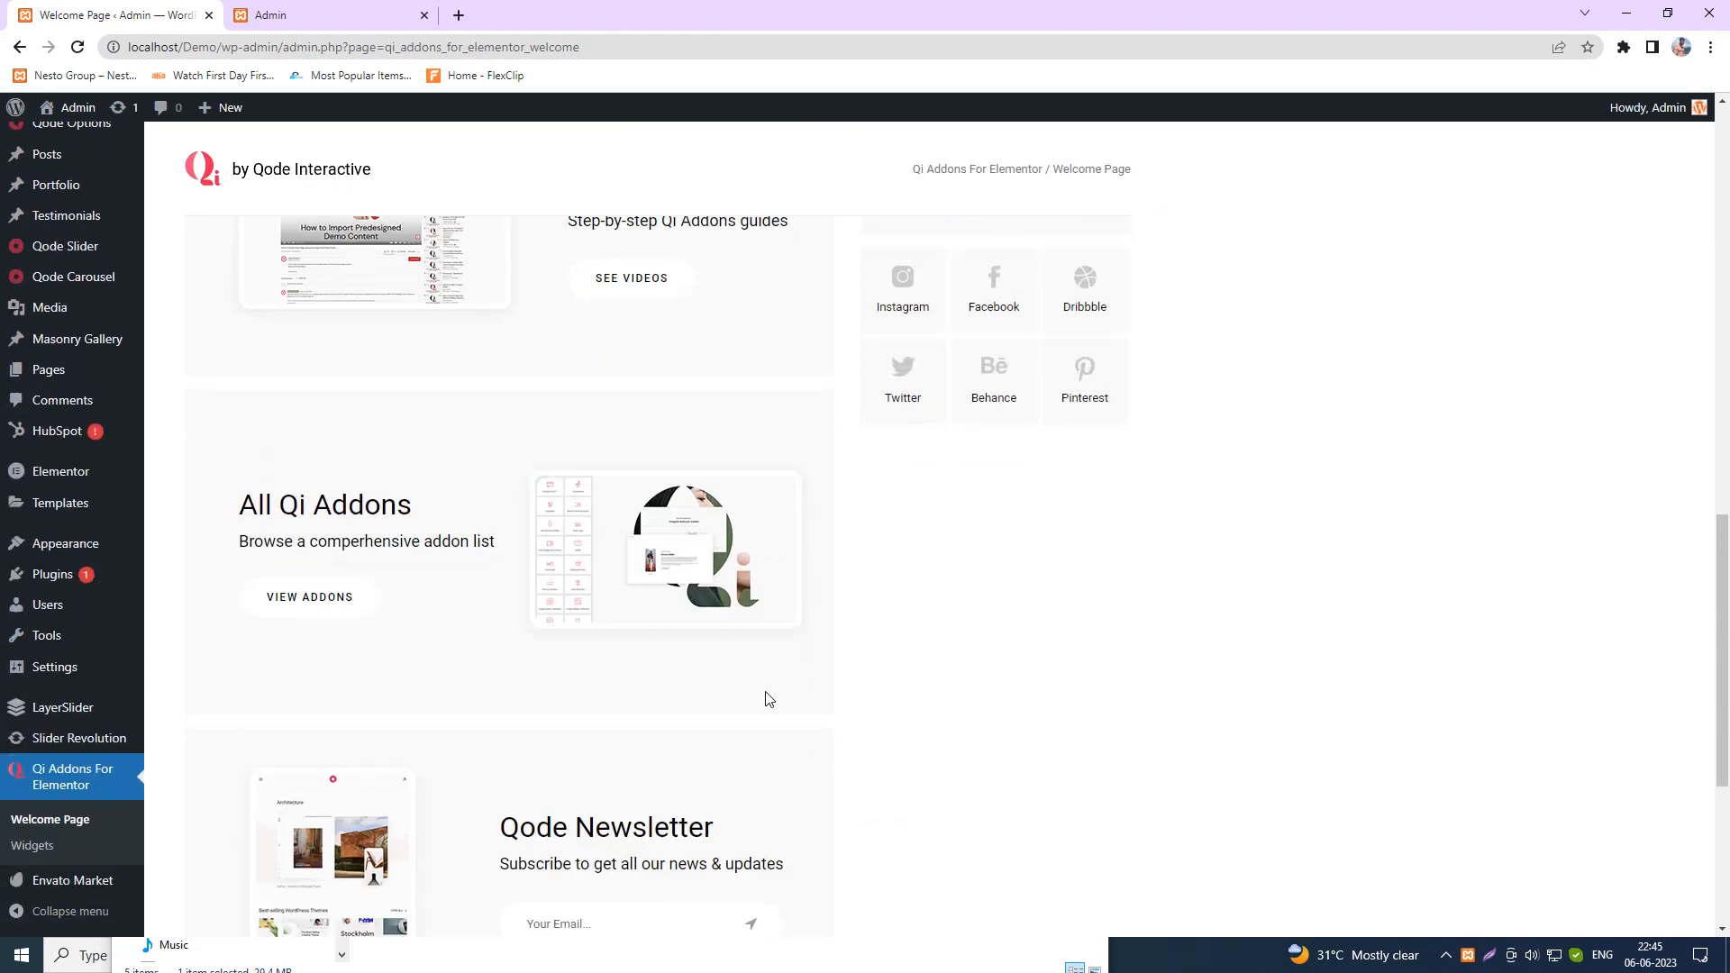
pyautogui.scroll(-4, 761, 657)
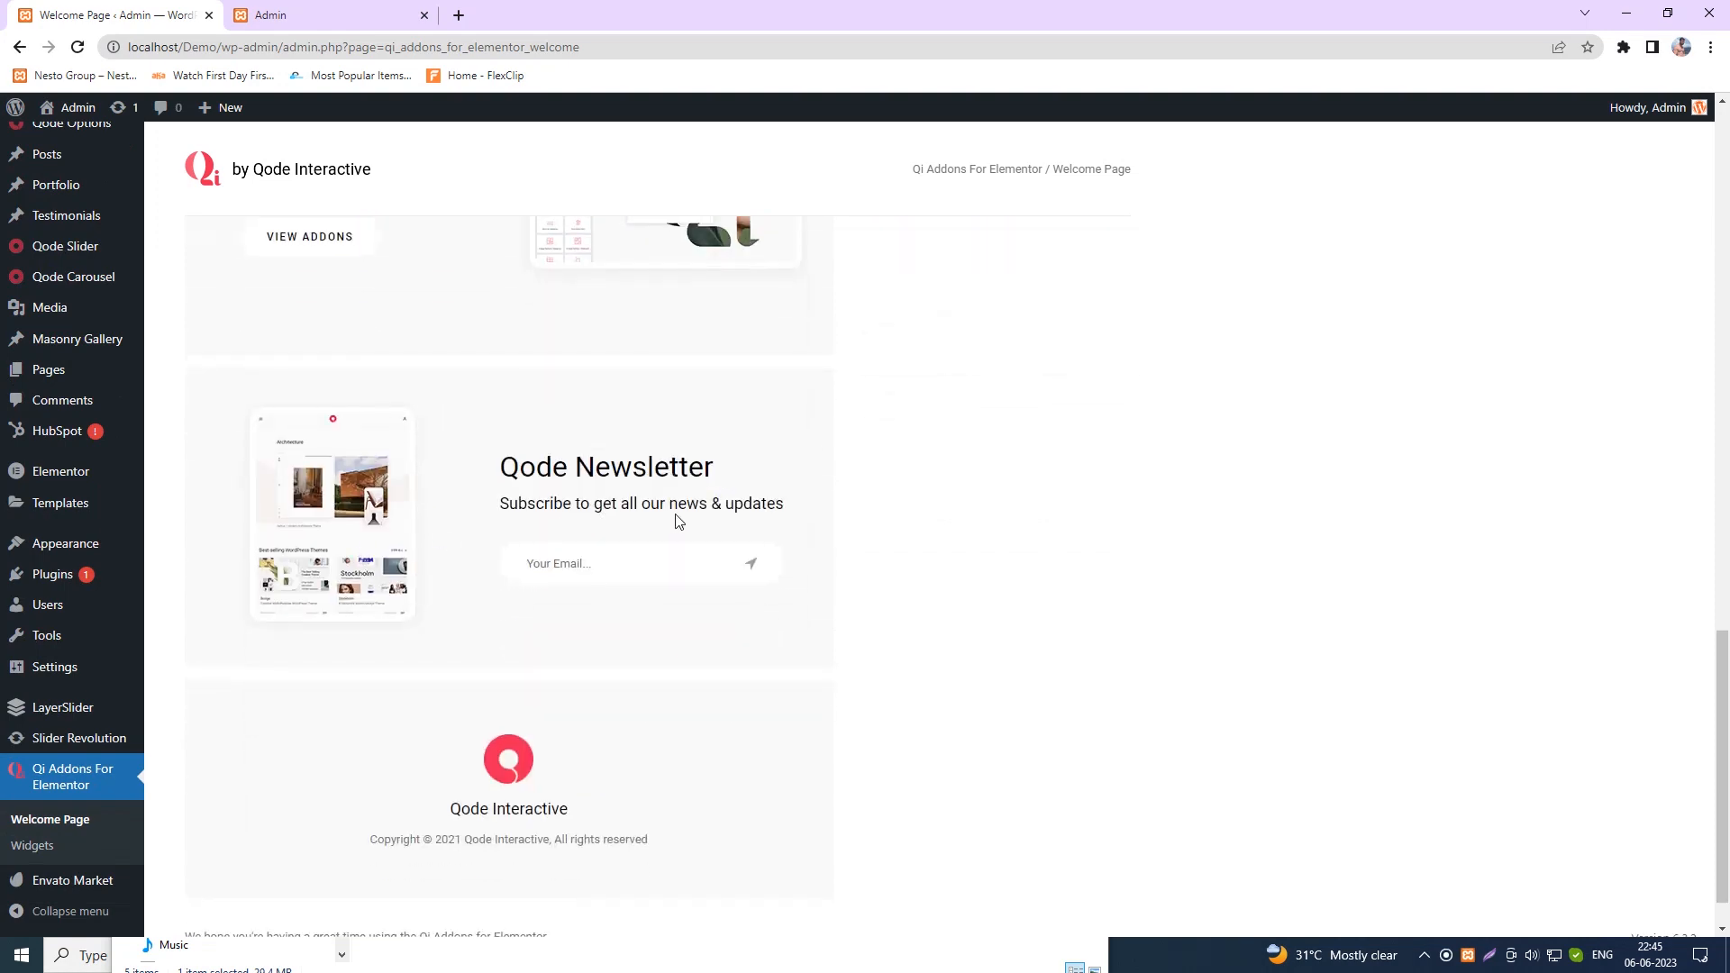
pyautogui.scroll(-1, 649, 550)
pyautogui.scroll(3, 144, 638)
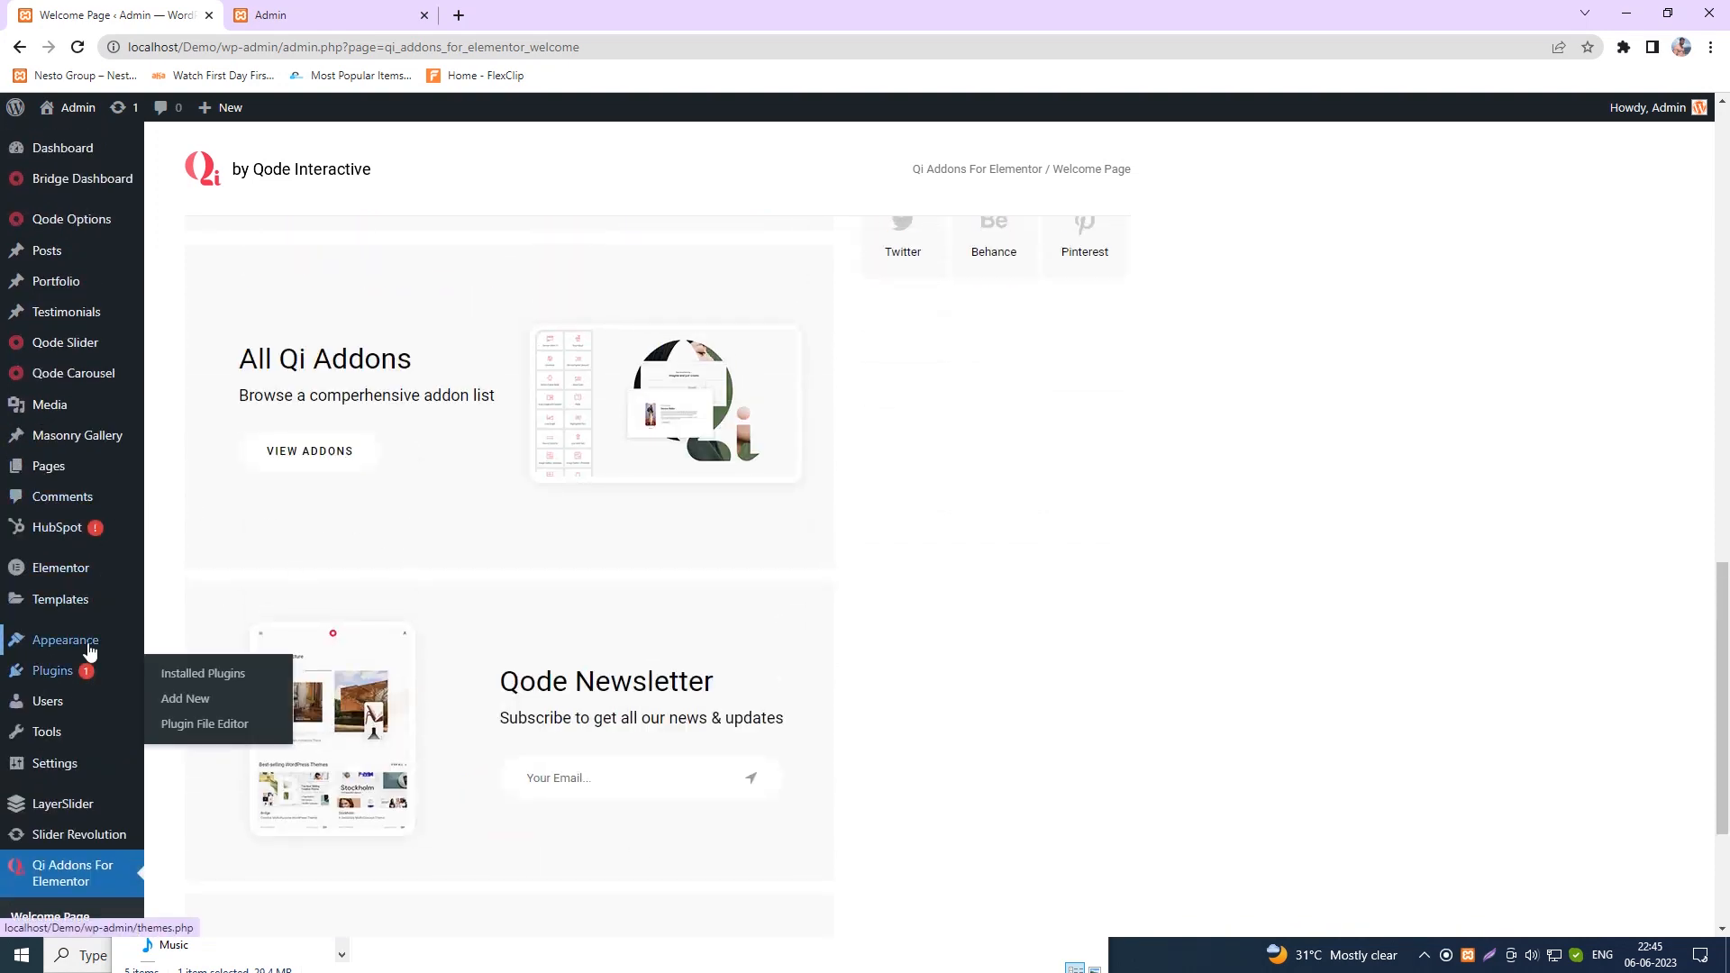
# - Reopen the theme's required plugins list and install and activate the QI Blocks plugin
pyautogui.moveTo(89, 650)
pyautogui.click(216, 744)
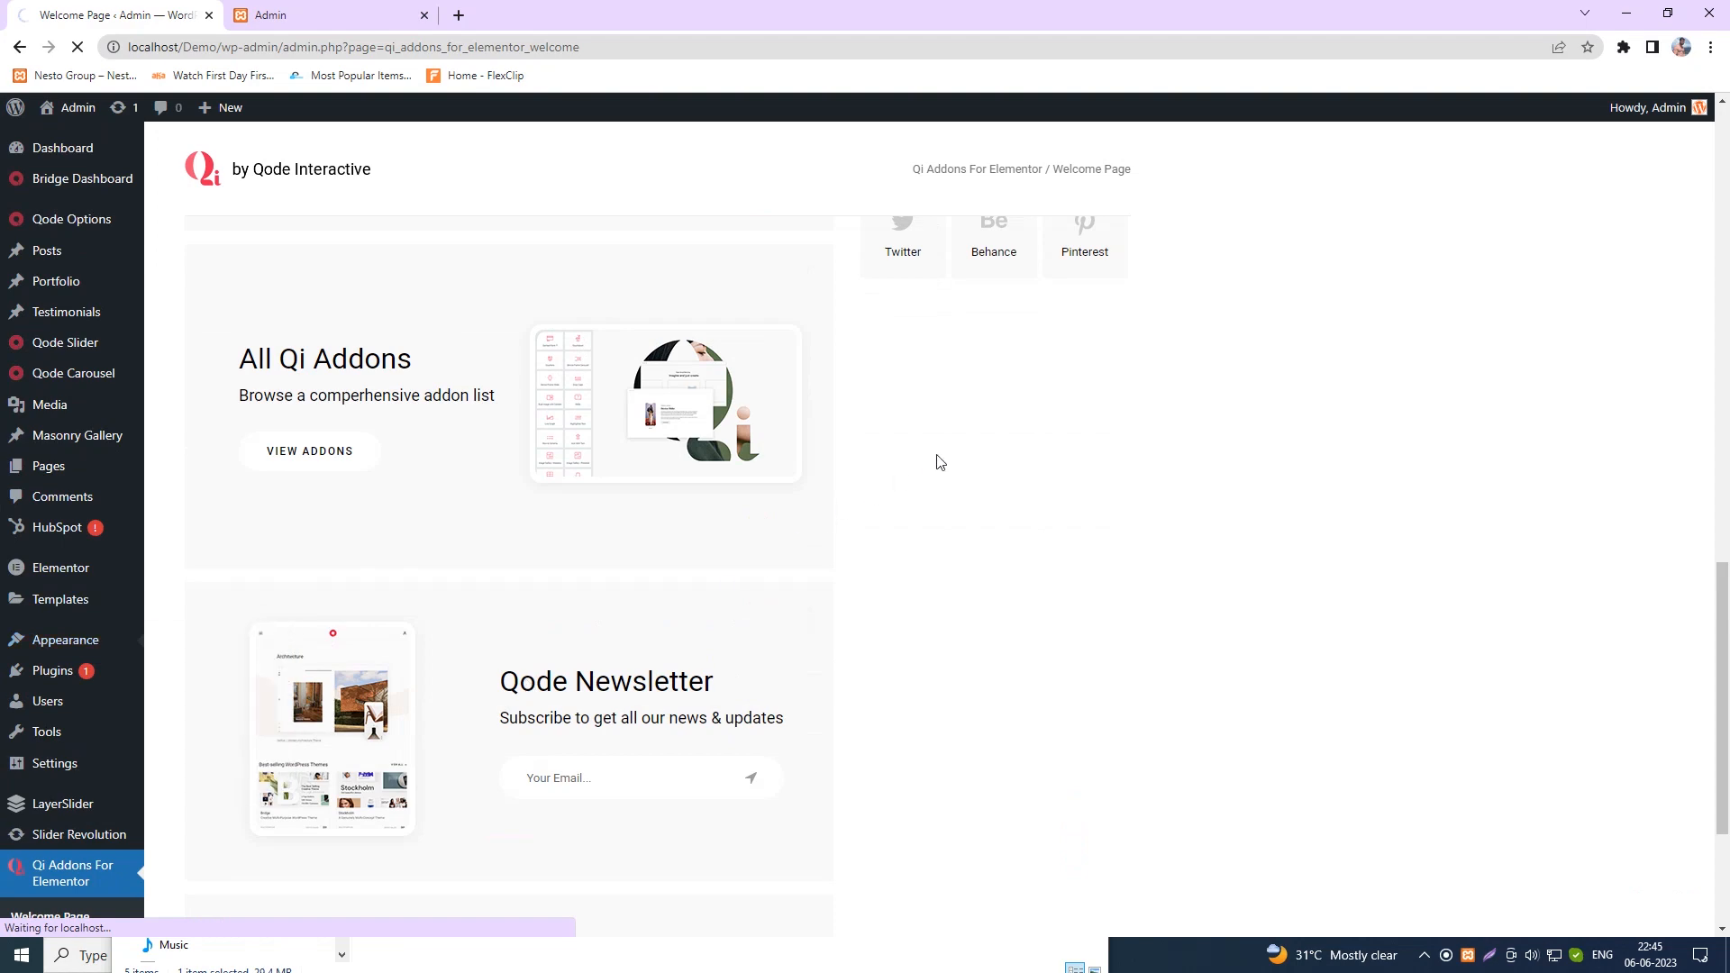
pyautogui.scroll(-2, 267, 579)
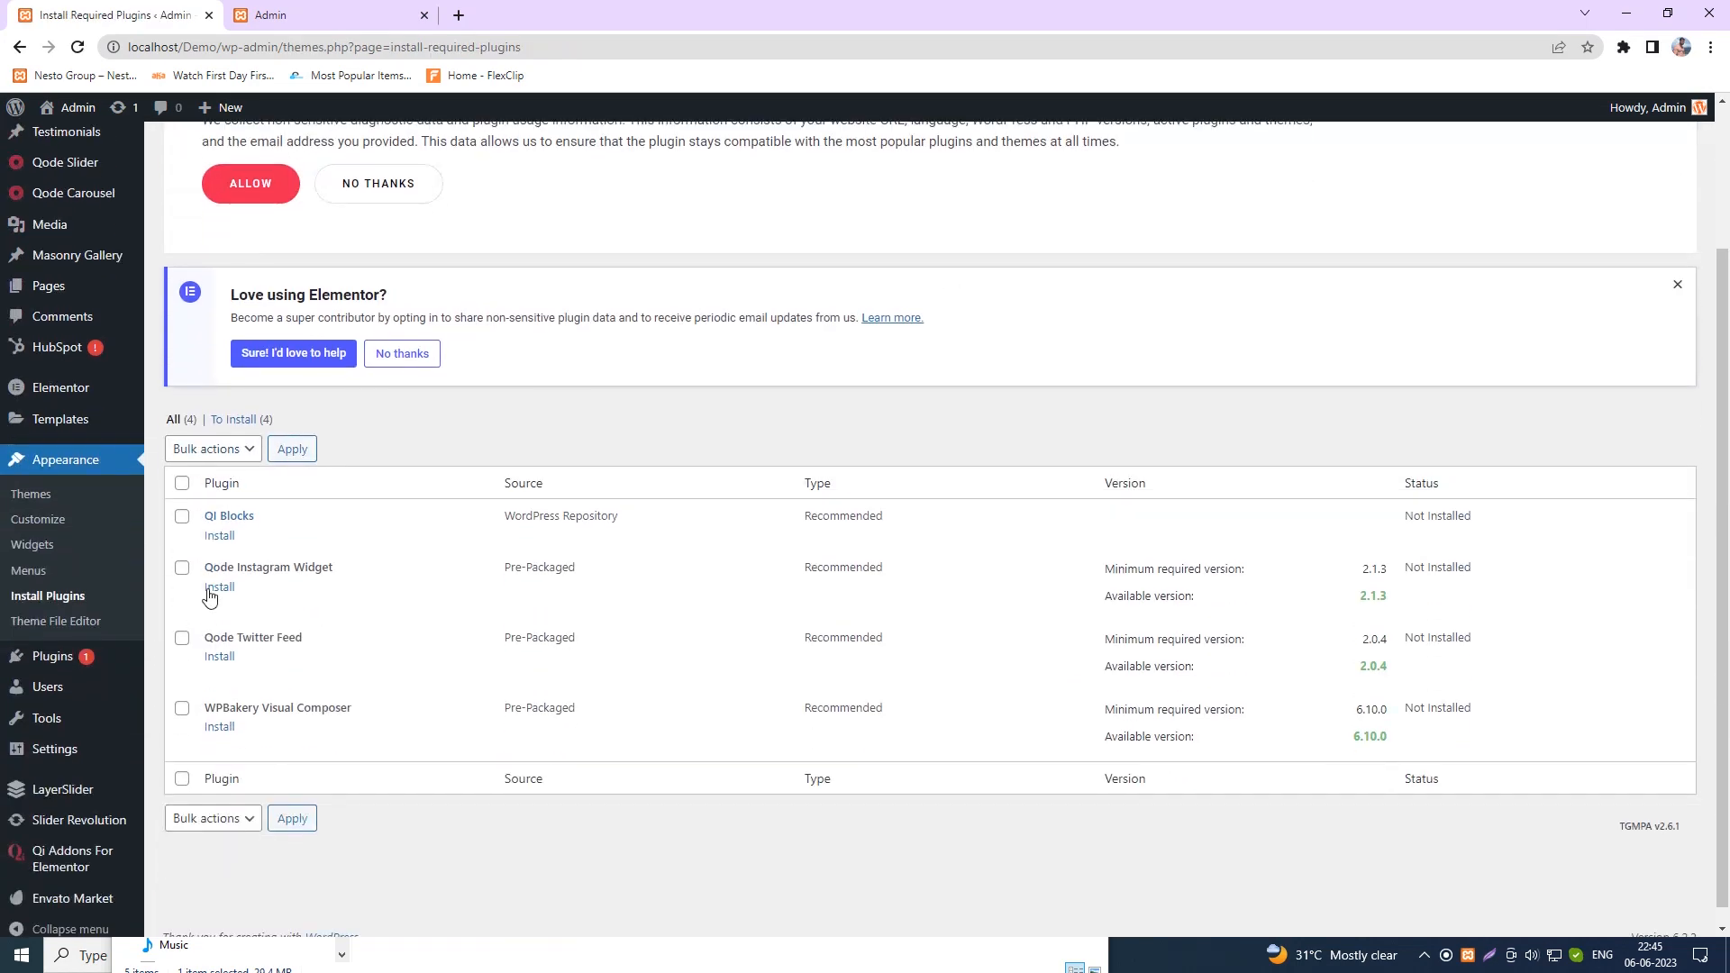
pyautogui.click(220, 543)
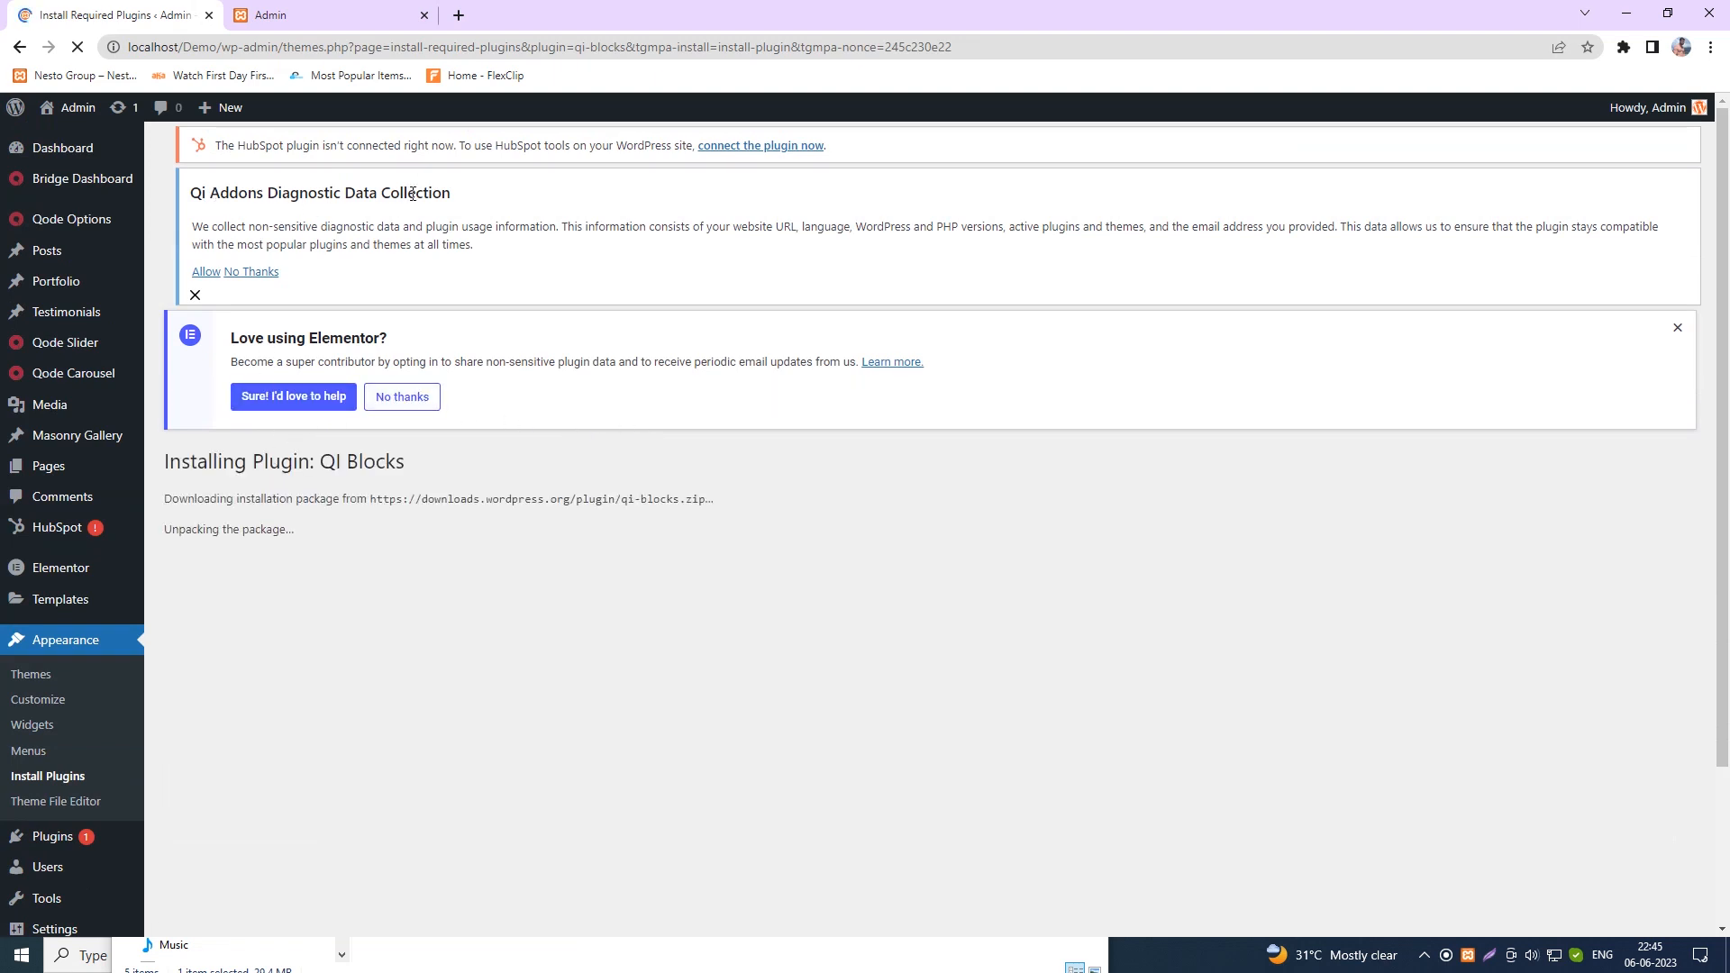
pyautogui.moveTo(290, 145); pyautogui.dragTo(641, 145)
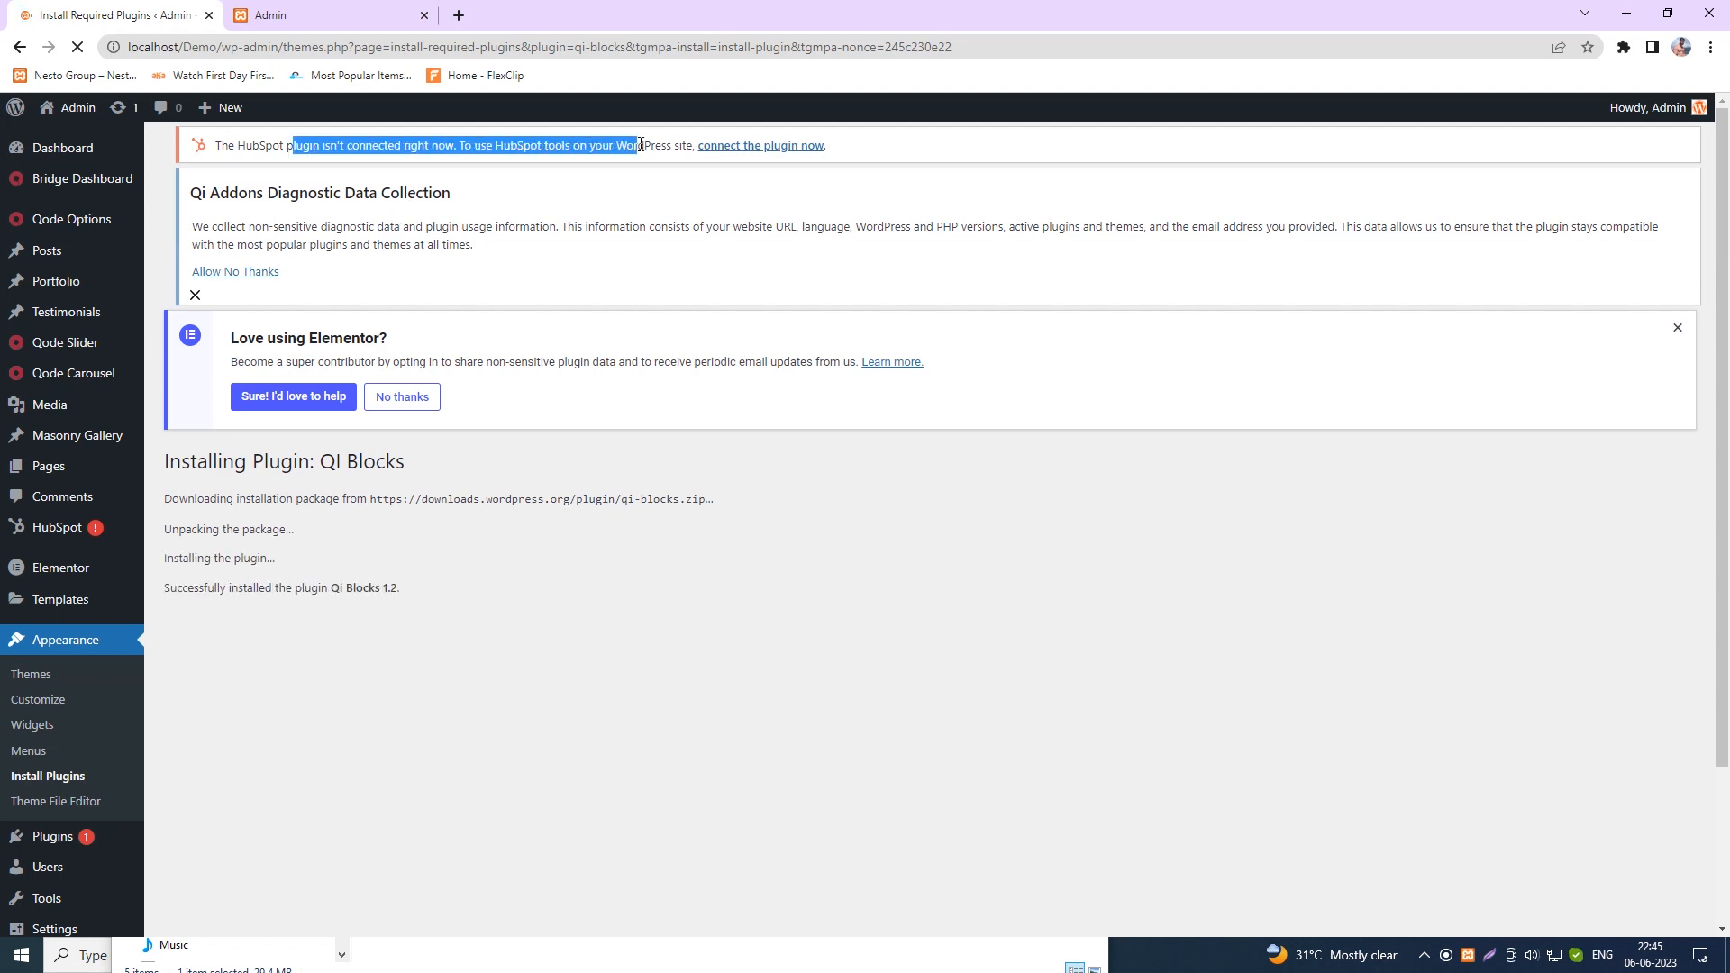
pyautogui.click(628, 675)
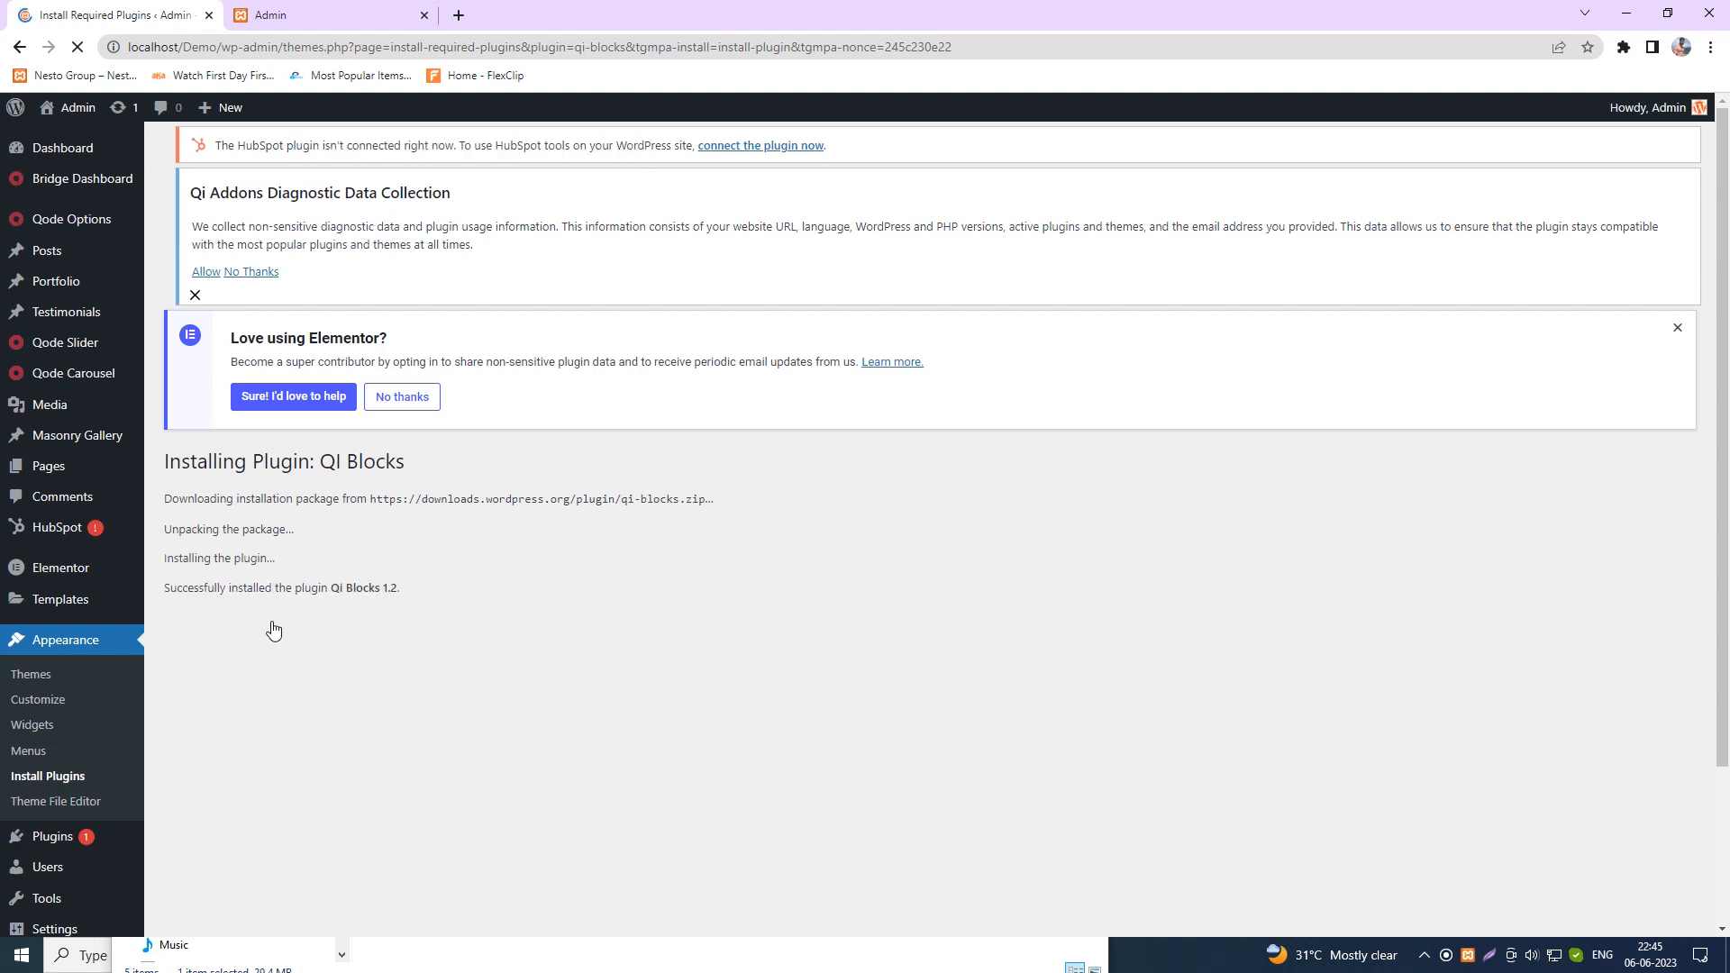
pyautogui.click(226, 710)
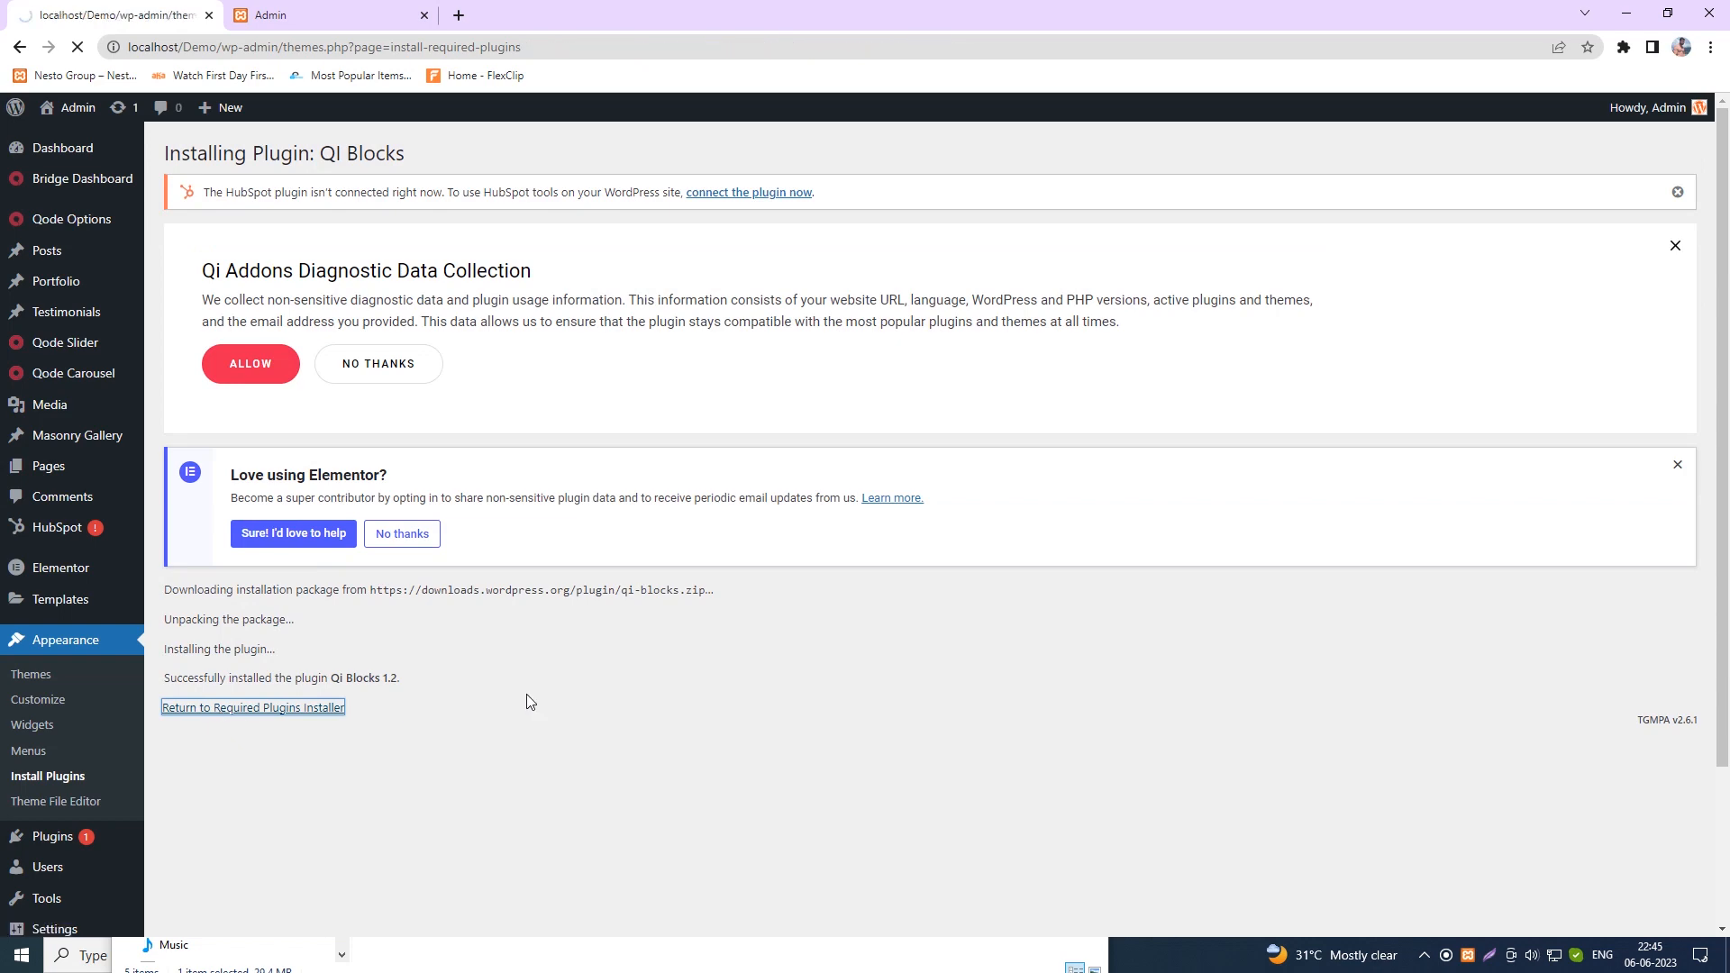
pyautogui.scroll(-2, 212, 631)
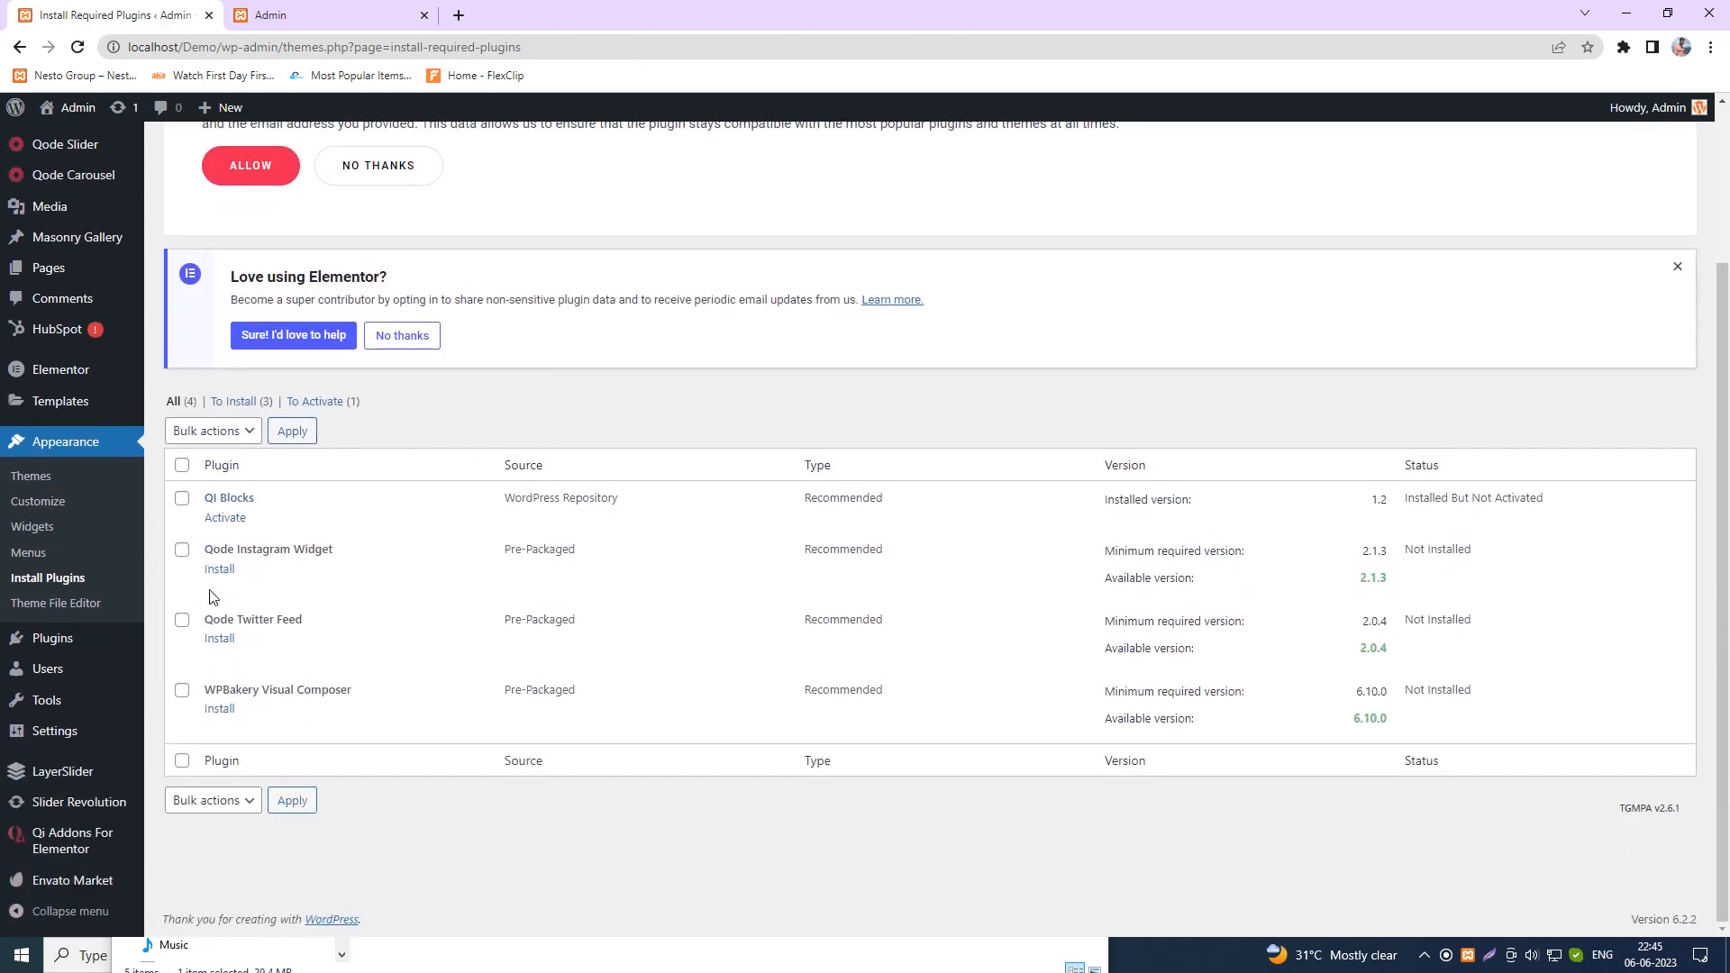
pyautogui.click(223, 519)
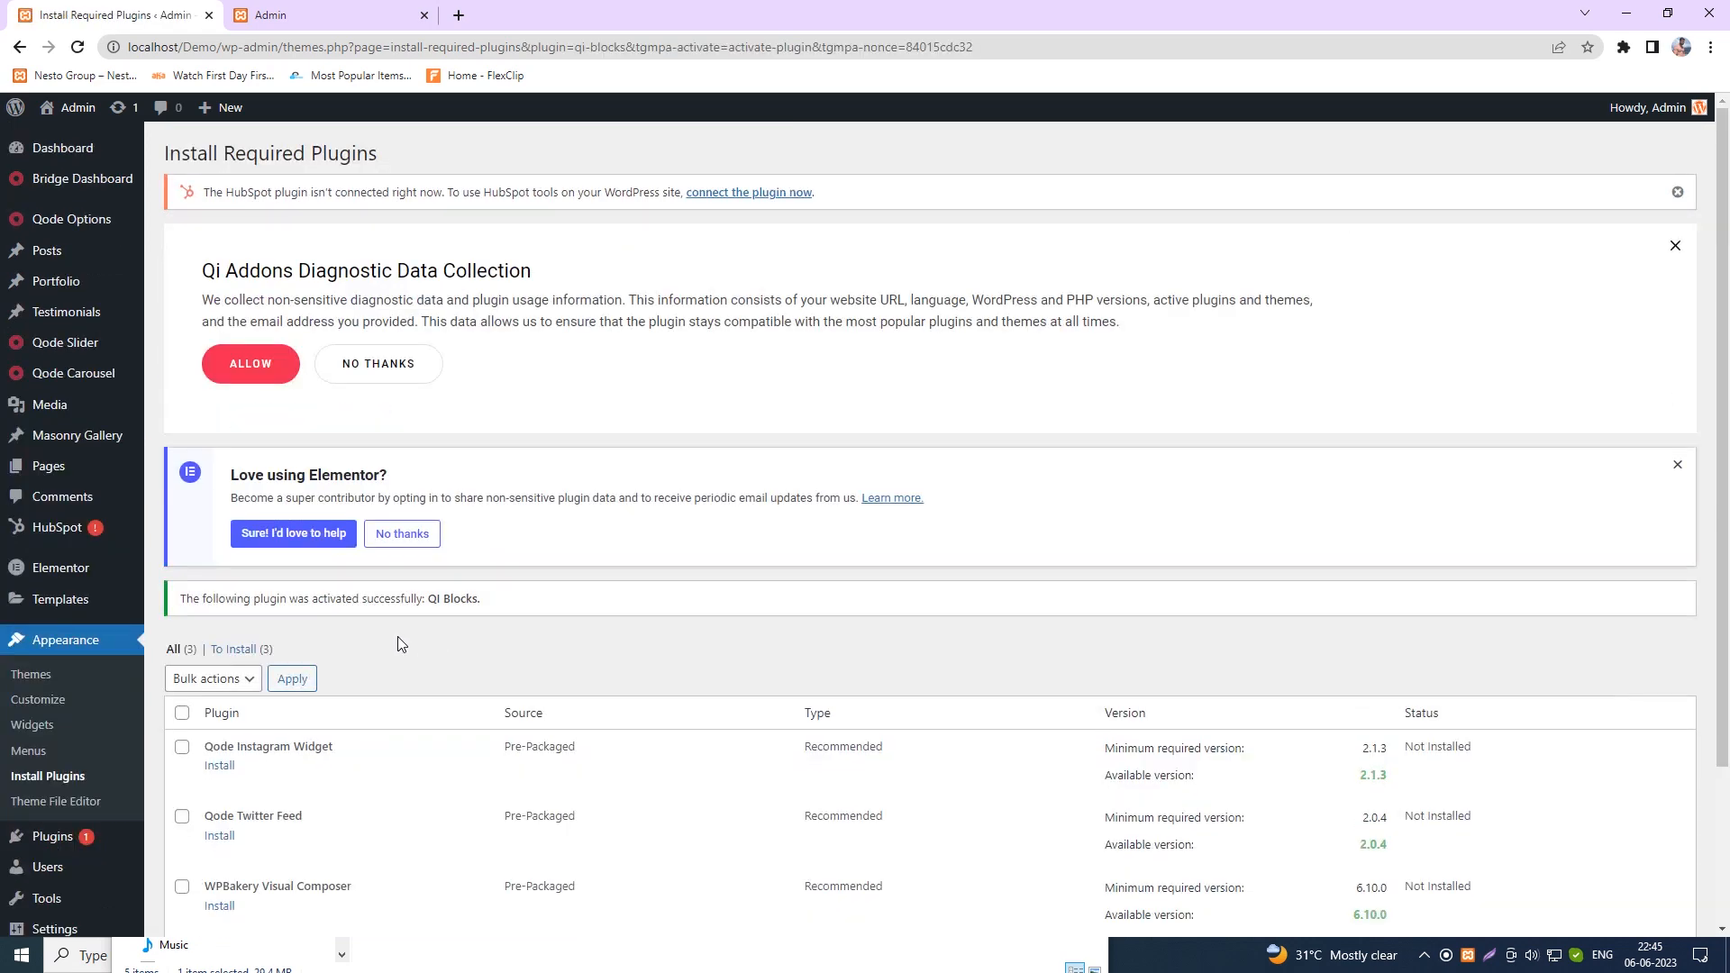
# - Try to bulk-install Qode Instagram Widget, Qode Twitter Feed and WPBakery Visual Composer
pyautogui.click(181, 713)
pyautogui.click(207, 679)
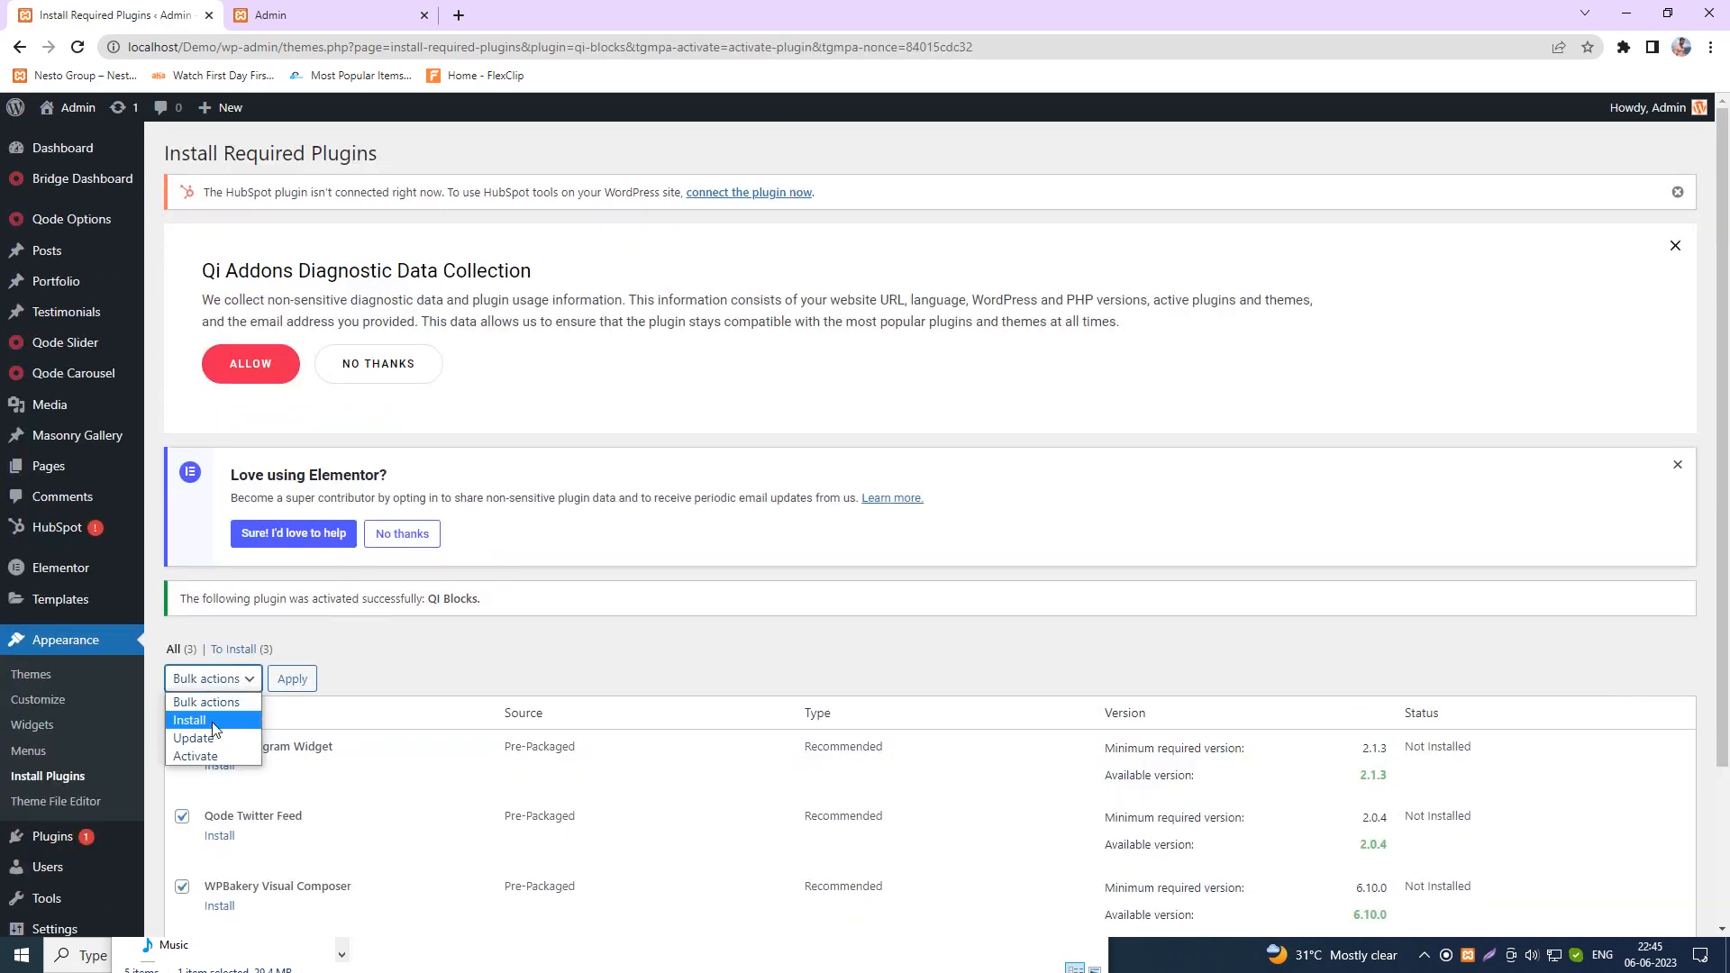
pyautogui.click(214, 723)
pyautogui.click(303, 684)
pyautogui.scroll(-2, 534, 656)
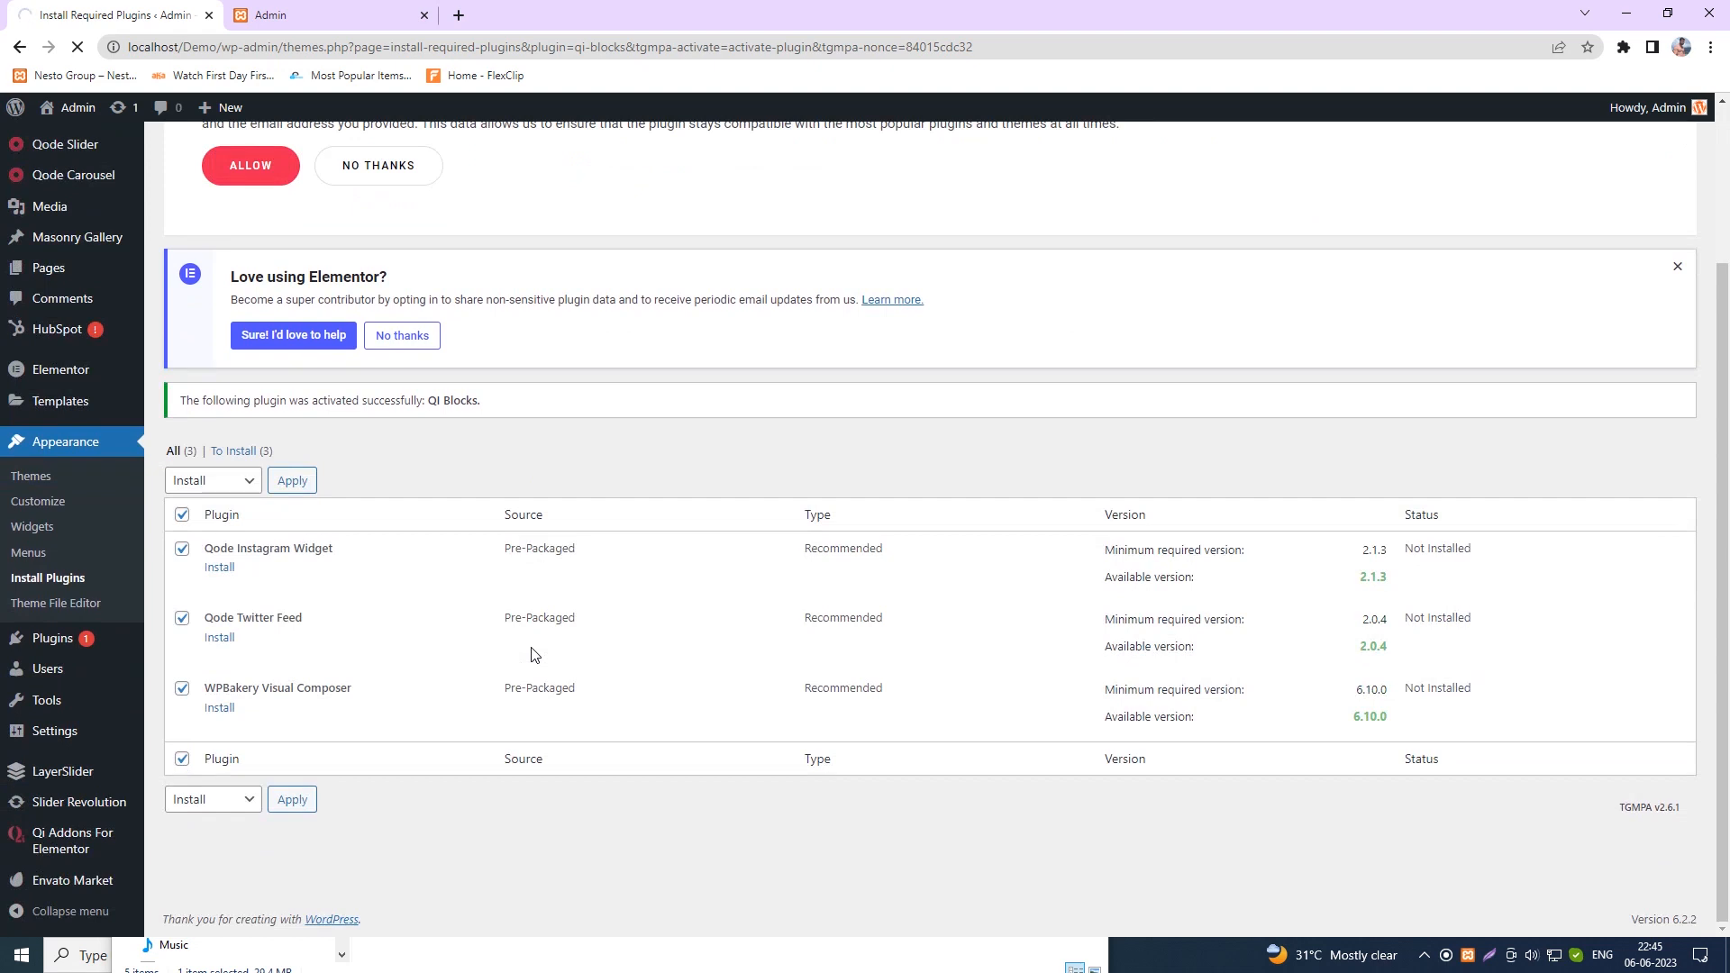
pyautogui.scroll(-1, 199, 649)
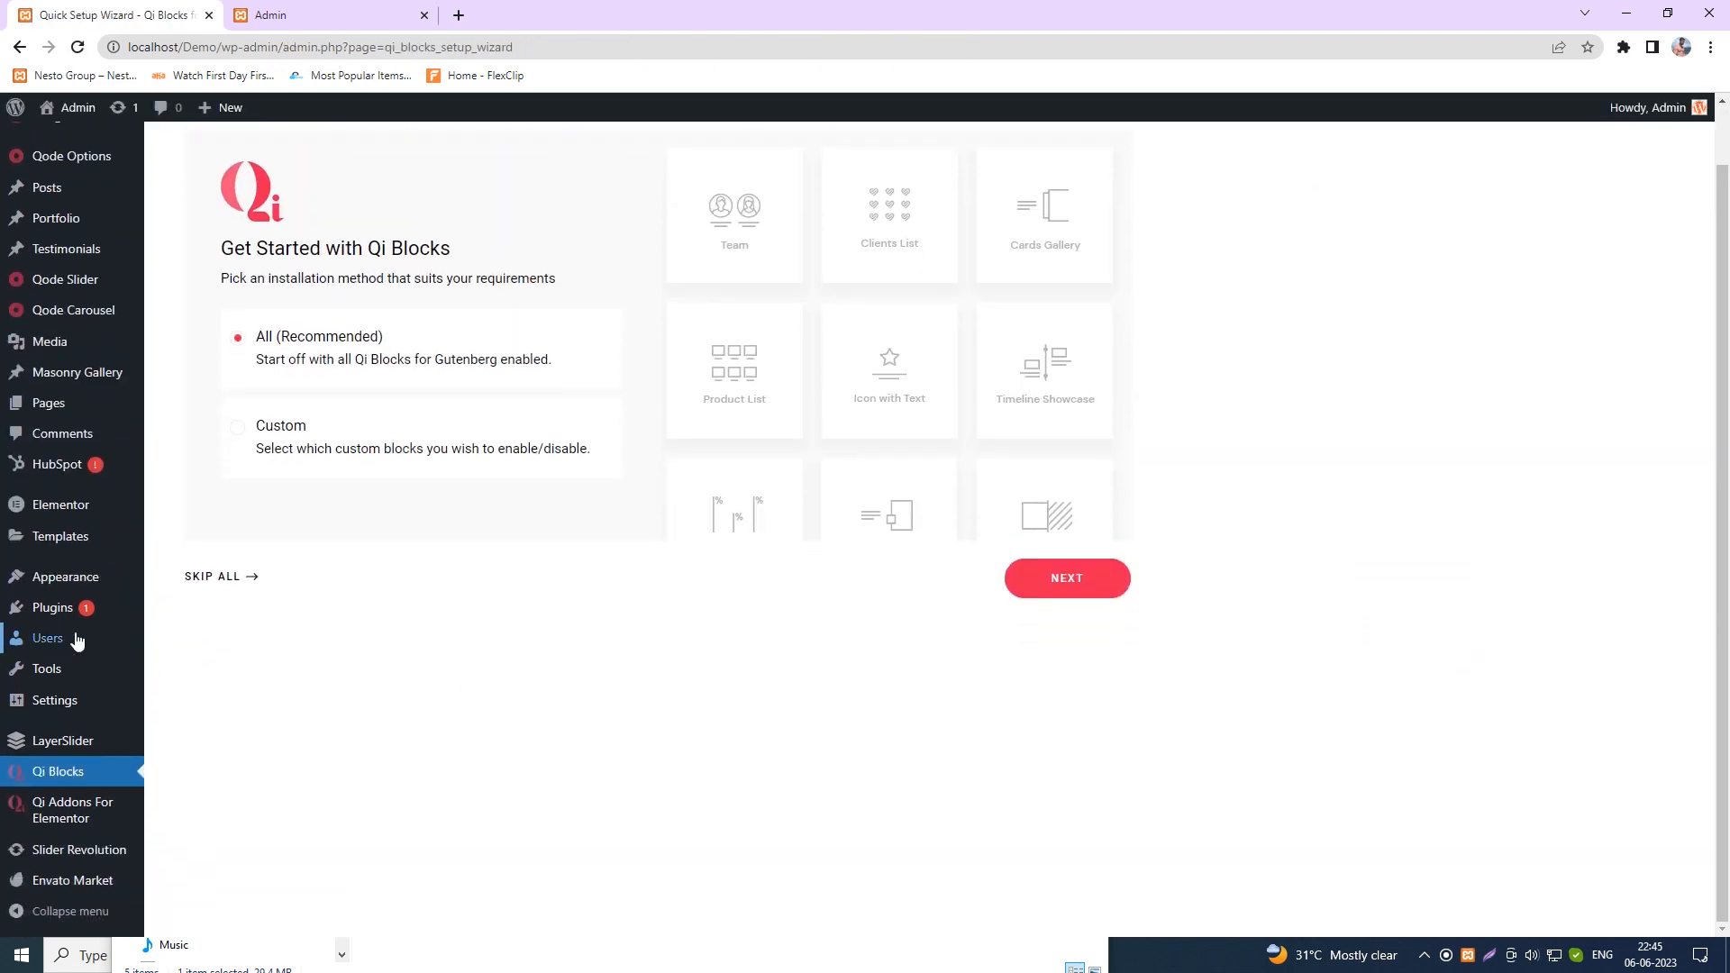
# - Return to the required plugins list from the Qi Blocks setup wizard and install and activate Qode Instagram Widget
pyautogui.moveTo(81, 582)
pyautogui.click(195, 682)
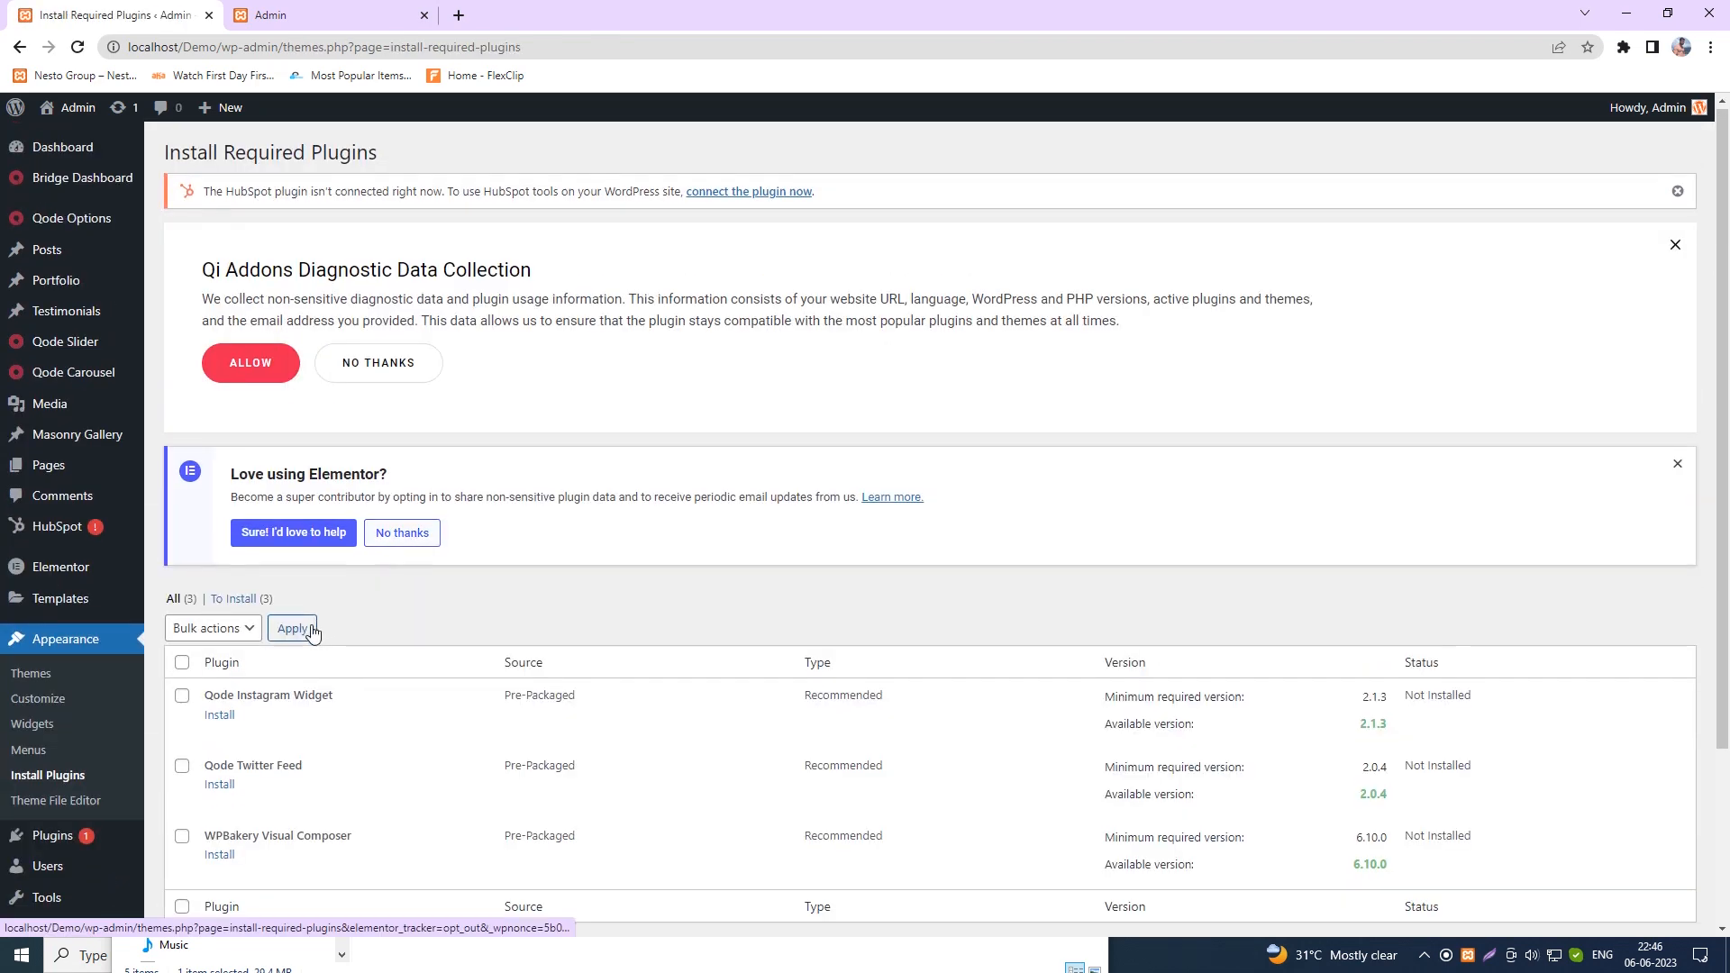
pyautogui.scroll(-2, 270, 567)
pyautogui.click(217, 539)
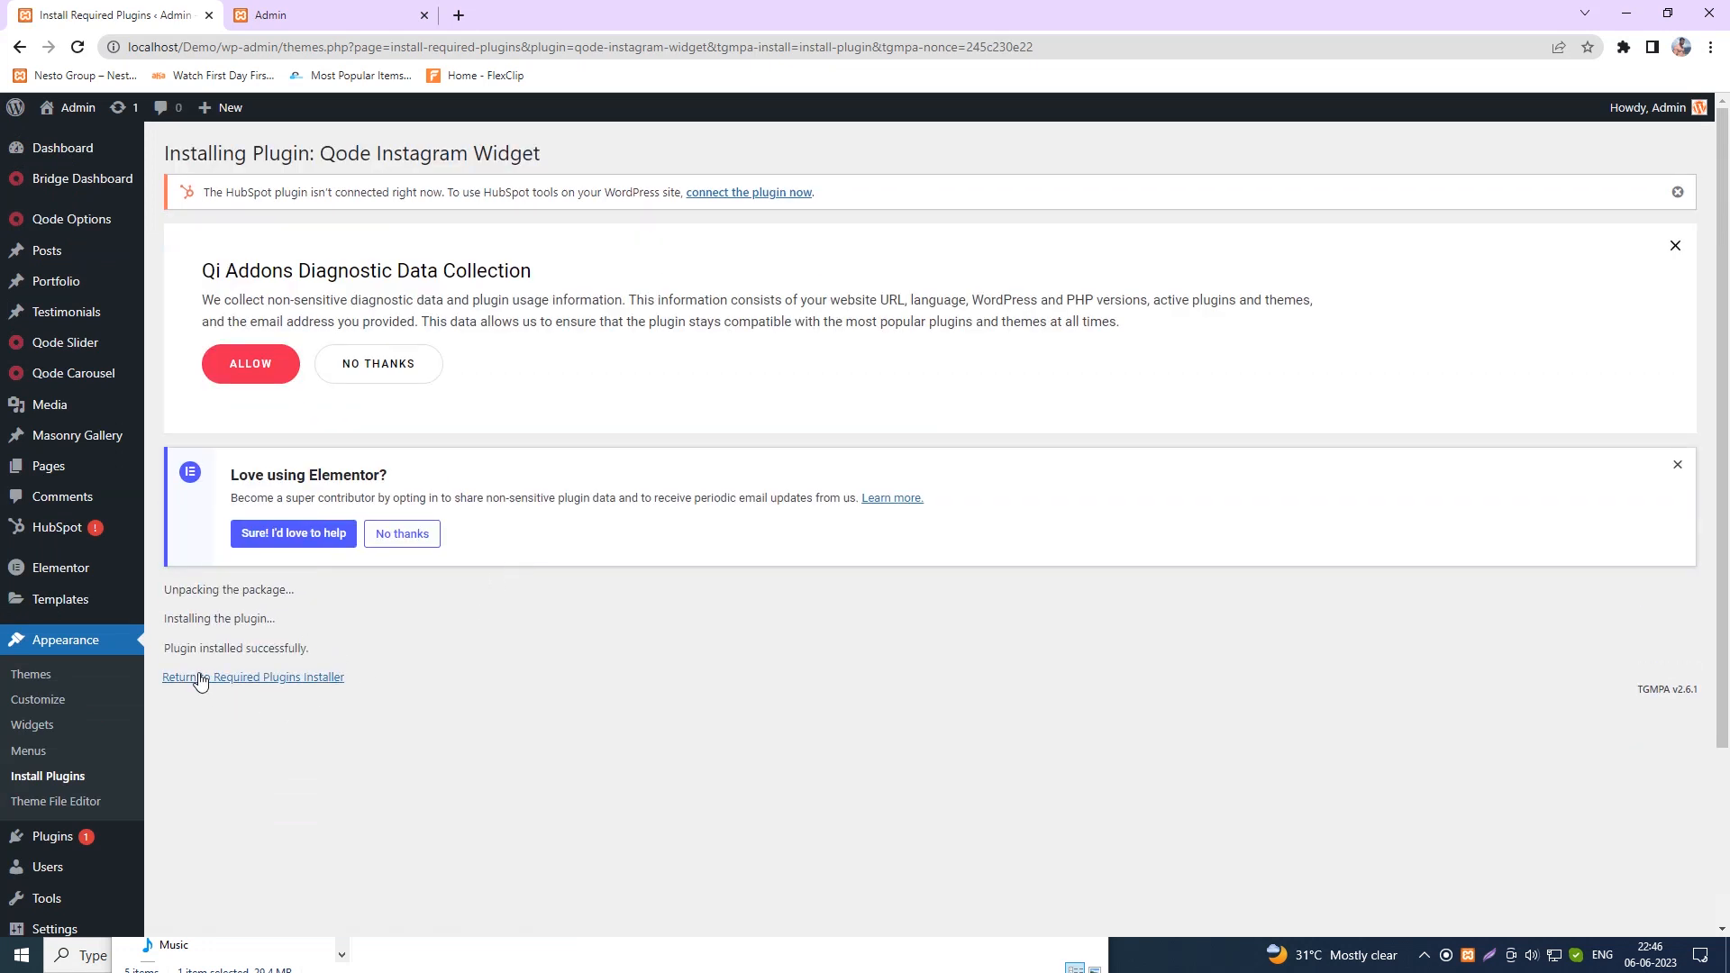
pyautogui.click(200, 678)
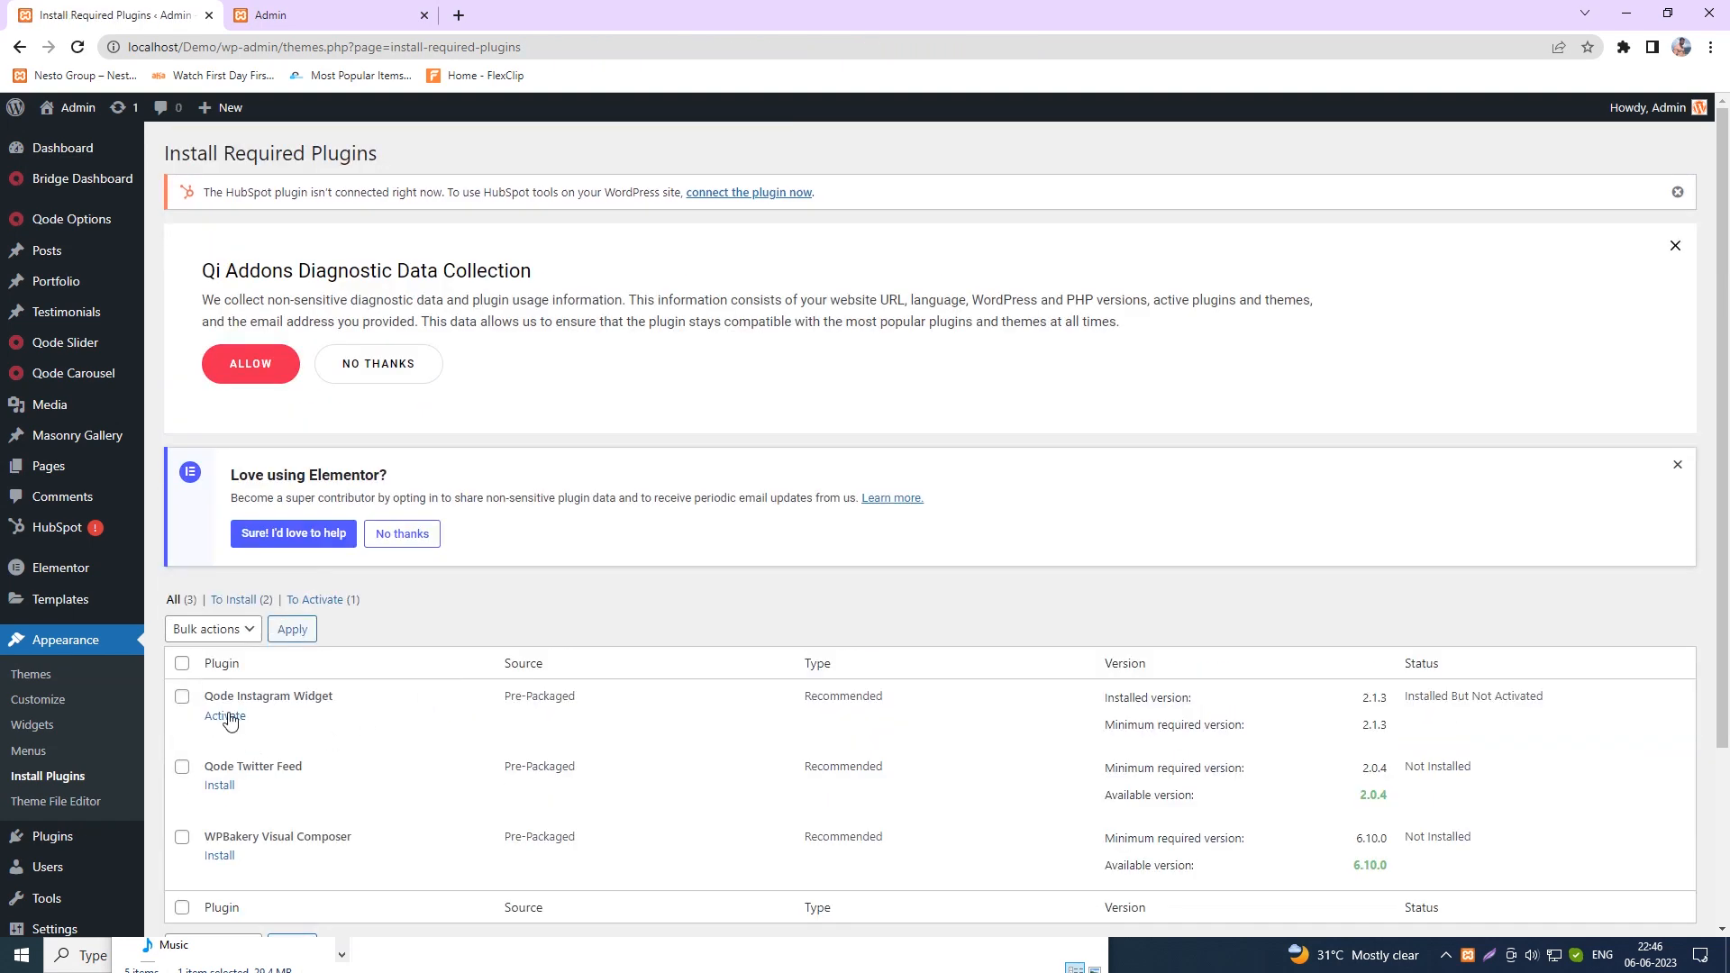
pyautogui.click(230, 718)
pyautogui.scroll(-1, 537, 751)
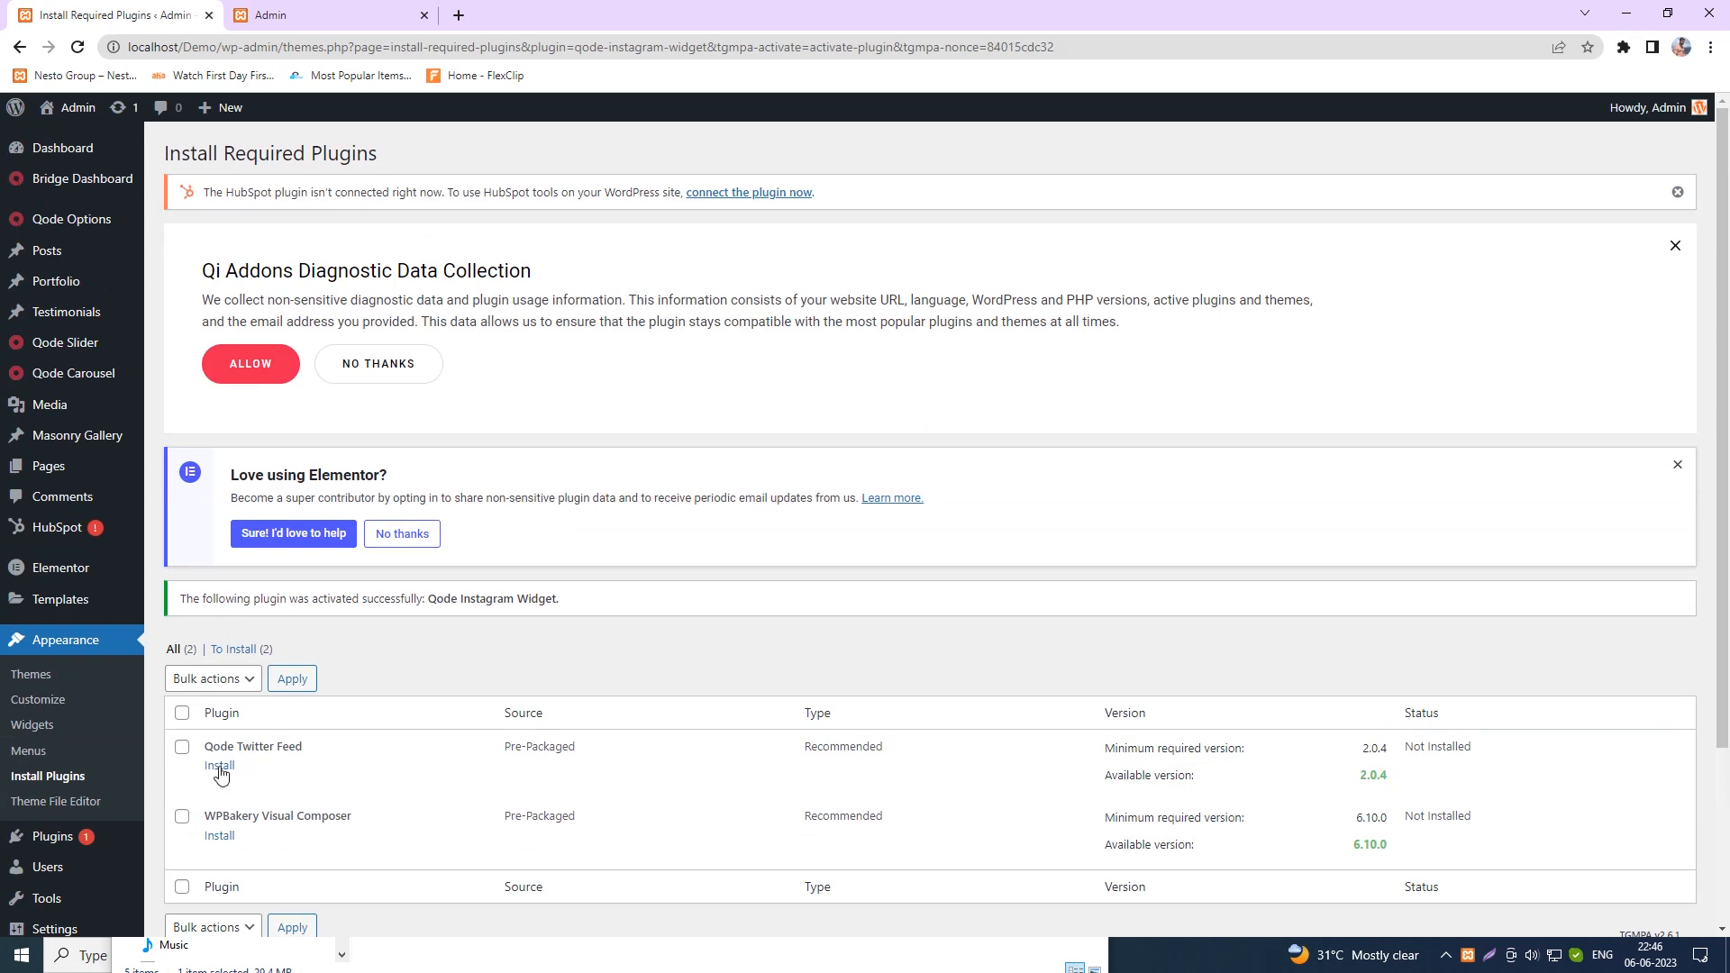
# - Install and activate the Qode Twitter Feed and WPBakery Visual Composer plugins individually
pyautogui.click(219, 767)
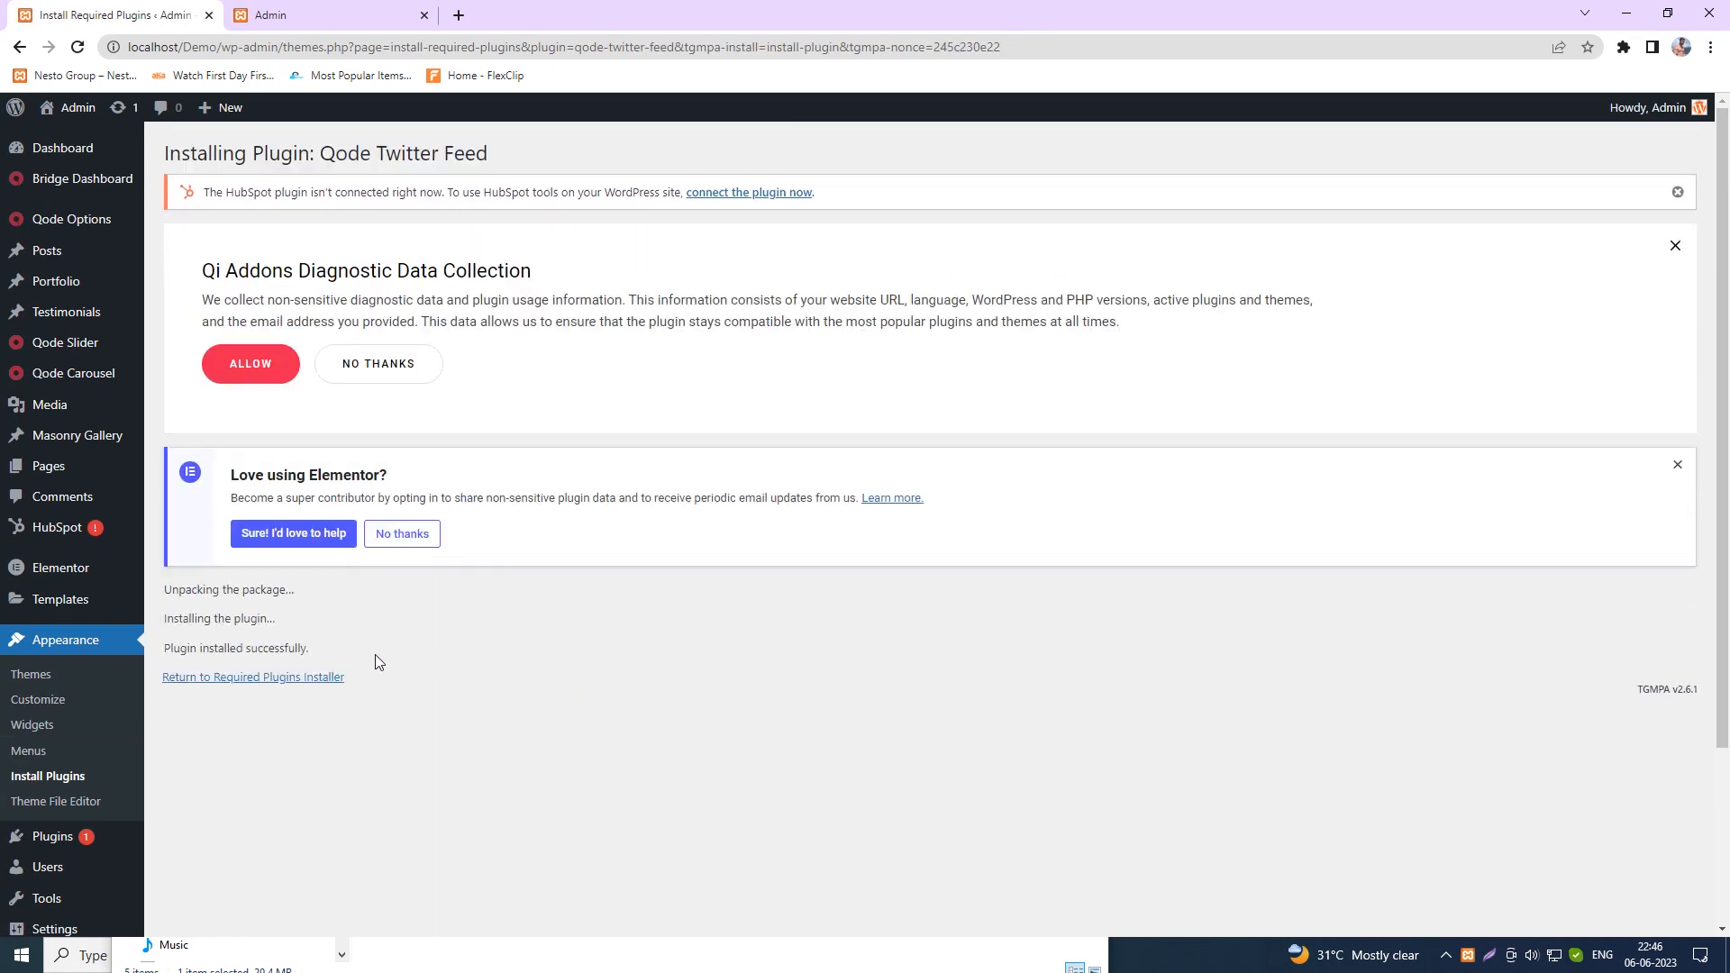
pyautogui.click(227, 680)
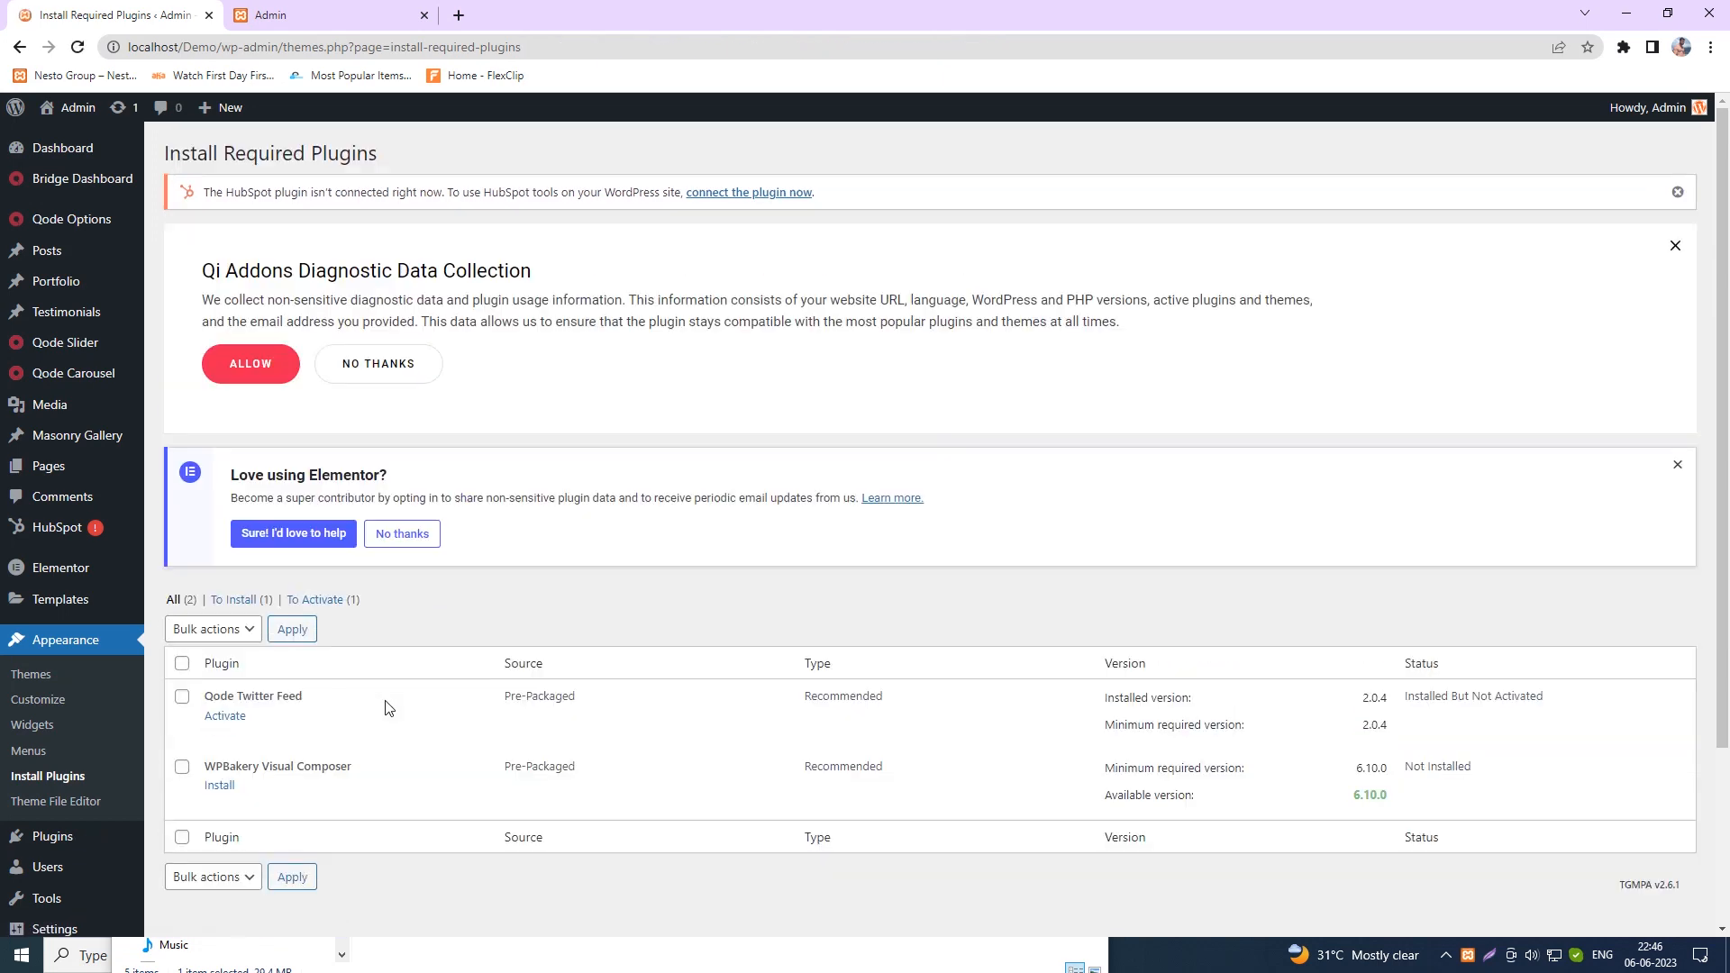
pyautogui.click(214, 721)
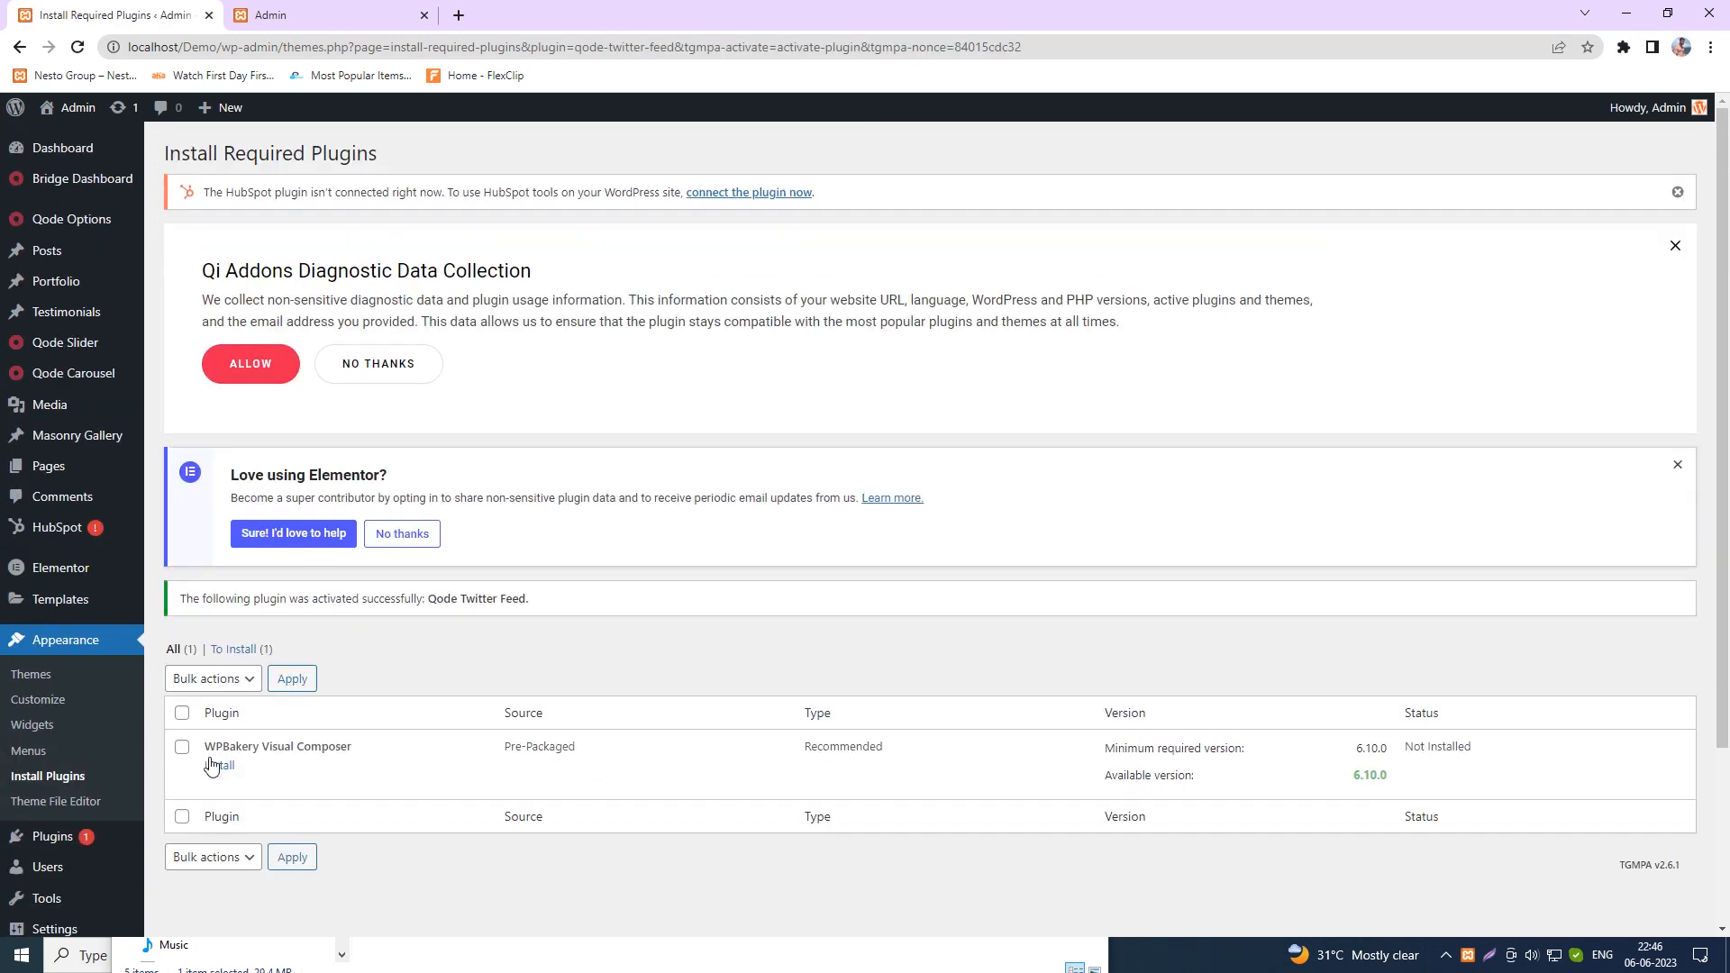
pyautogui.click(216, 766)
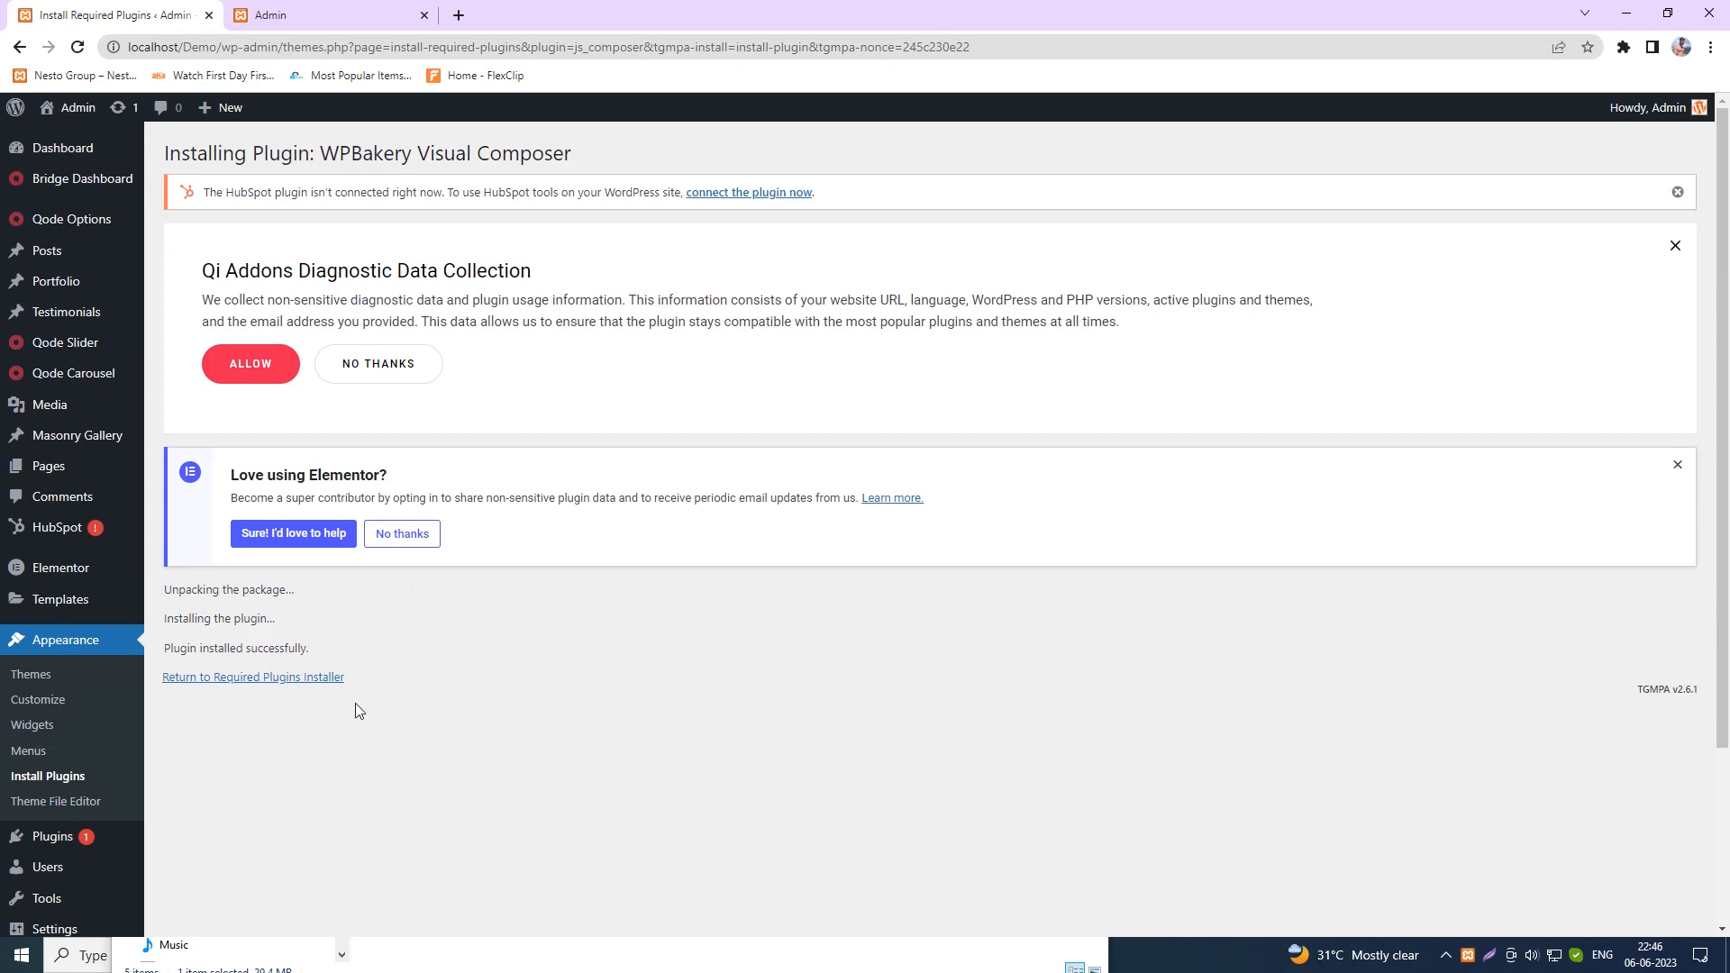
pyautogui.click(213, 676)
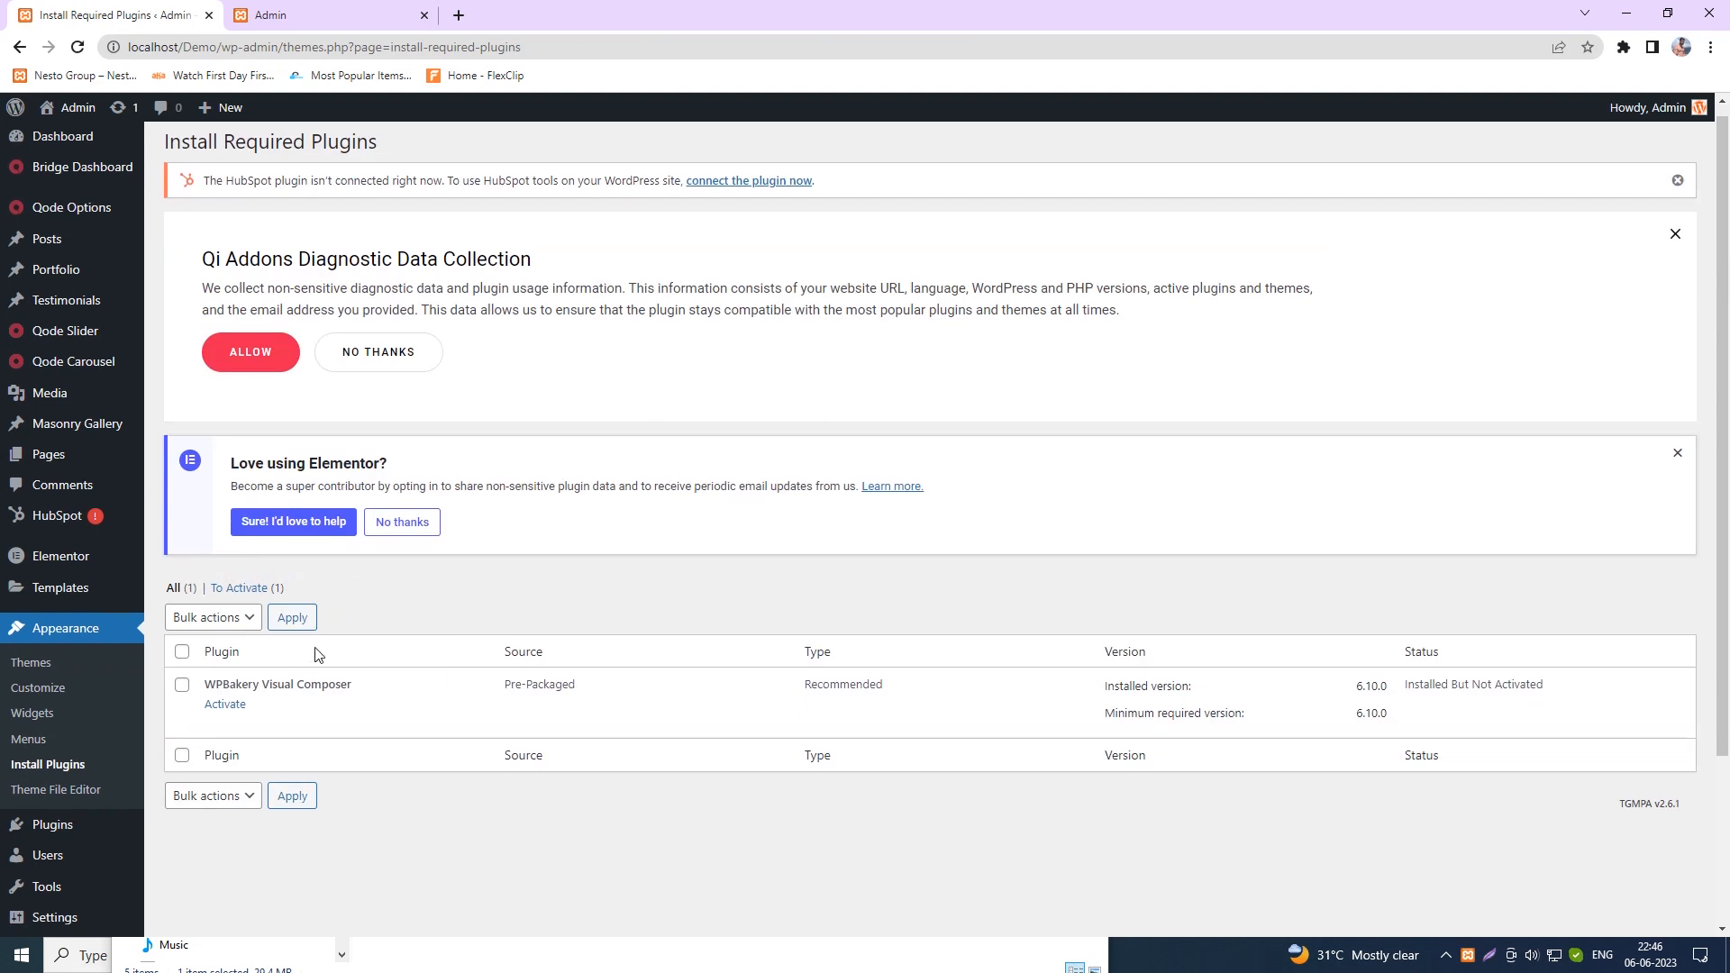
pyautogui.scroll(-2, 270, 594)
pyautogui.click(233, 537)
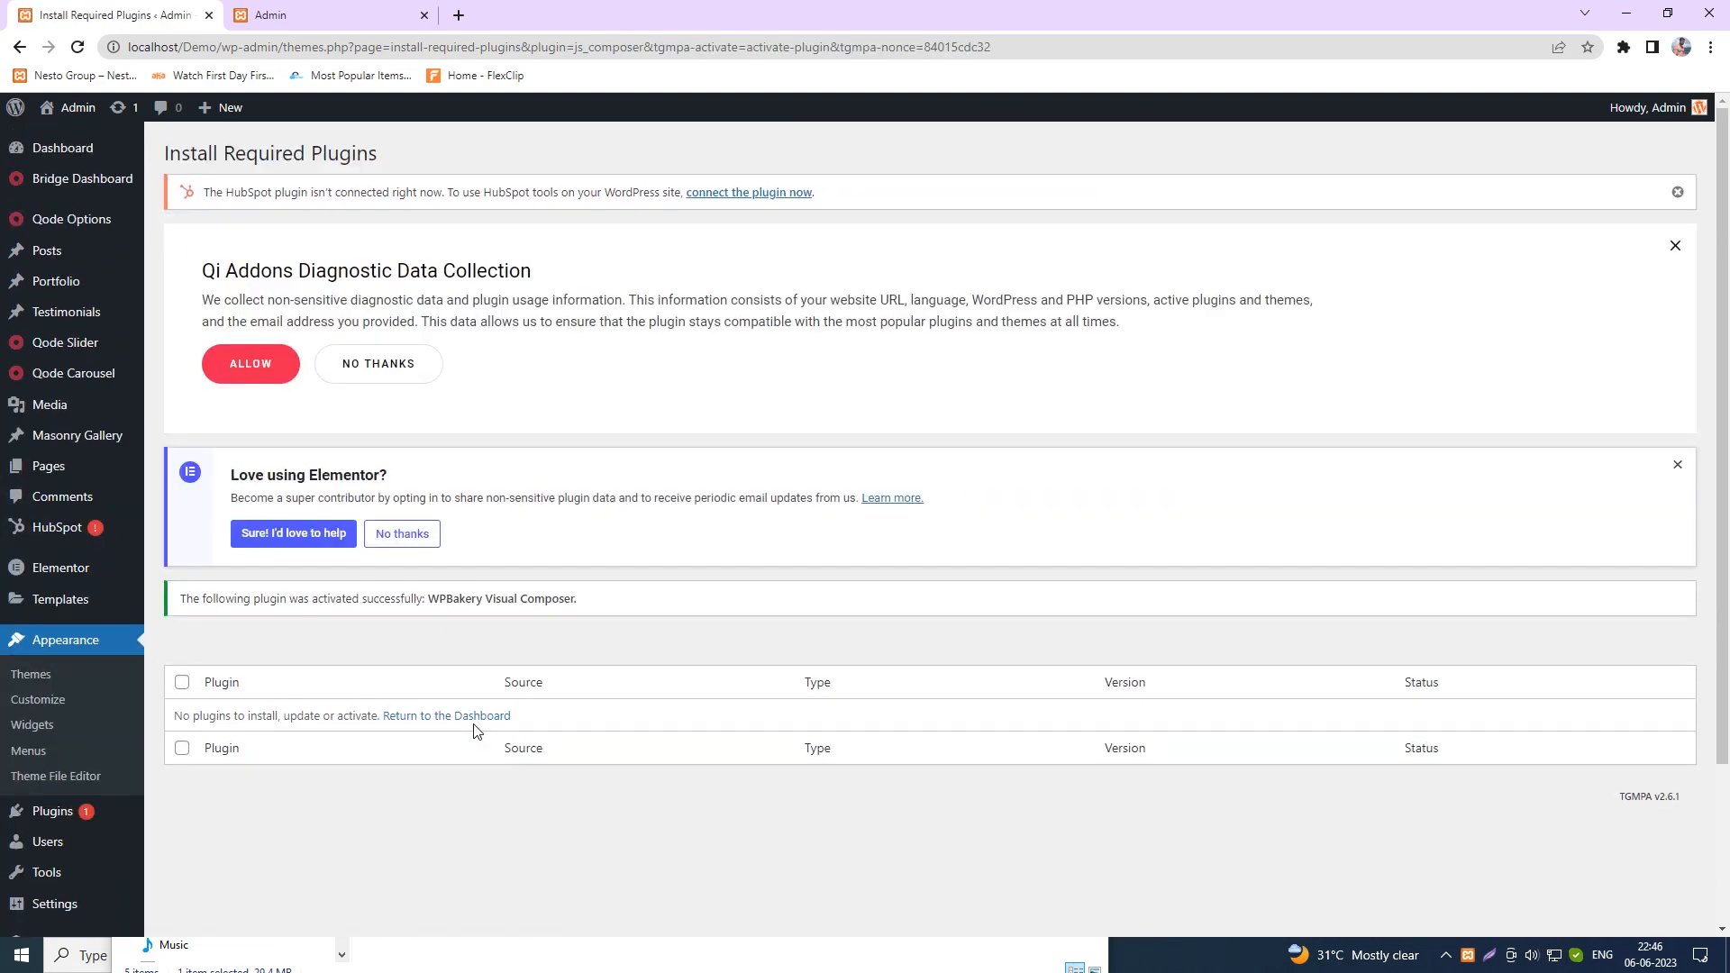
# - Dismiss the Elementor, Qi Addons diagnostic data and HubSpot notices on the required plugins page
pyautogui.click(1677, 464)
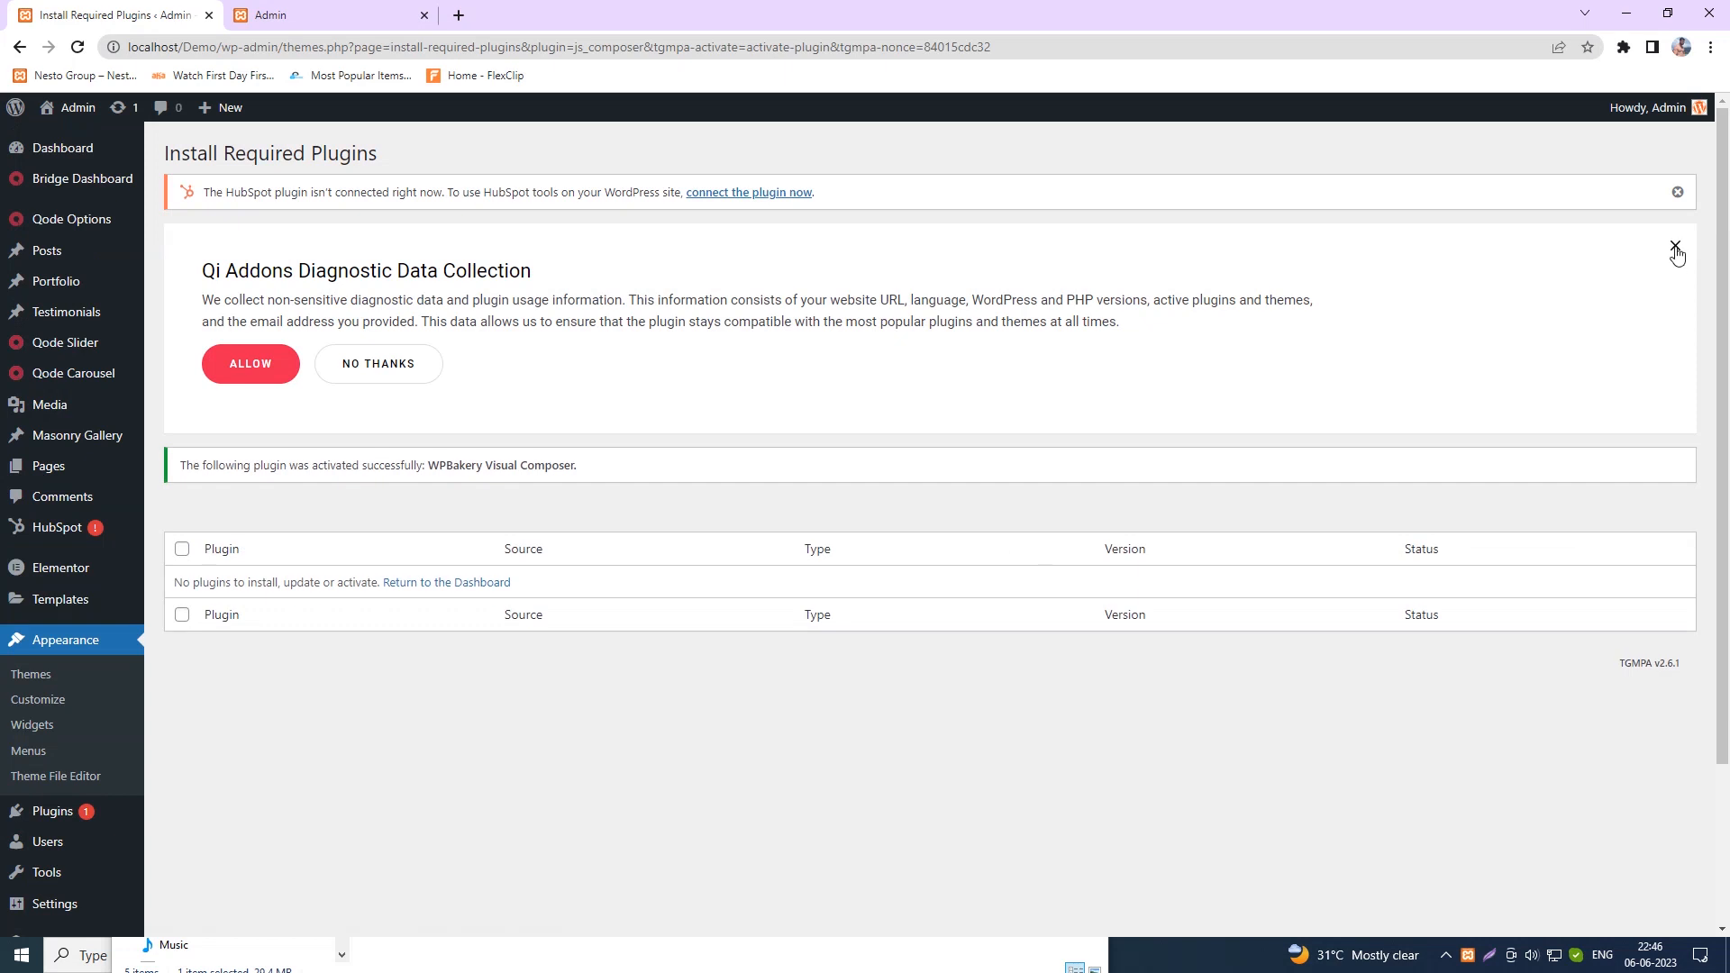
pyautogui.click(1675, 246)
pyautogui.click(1677, 194)
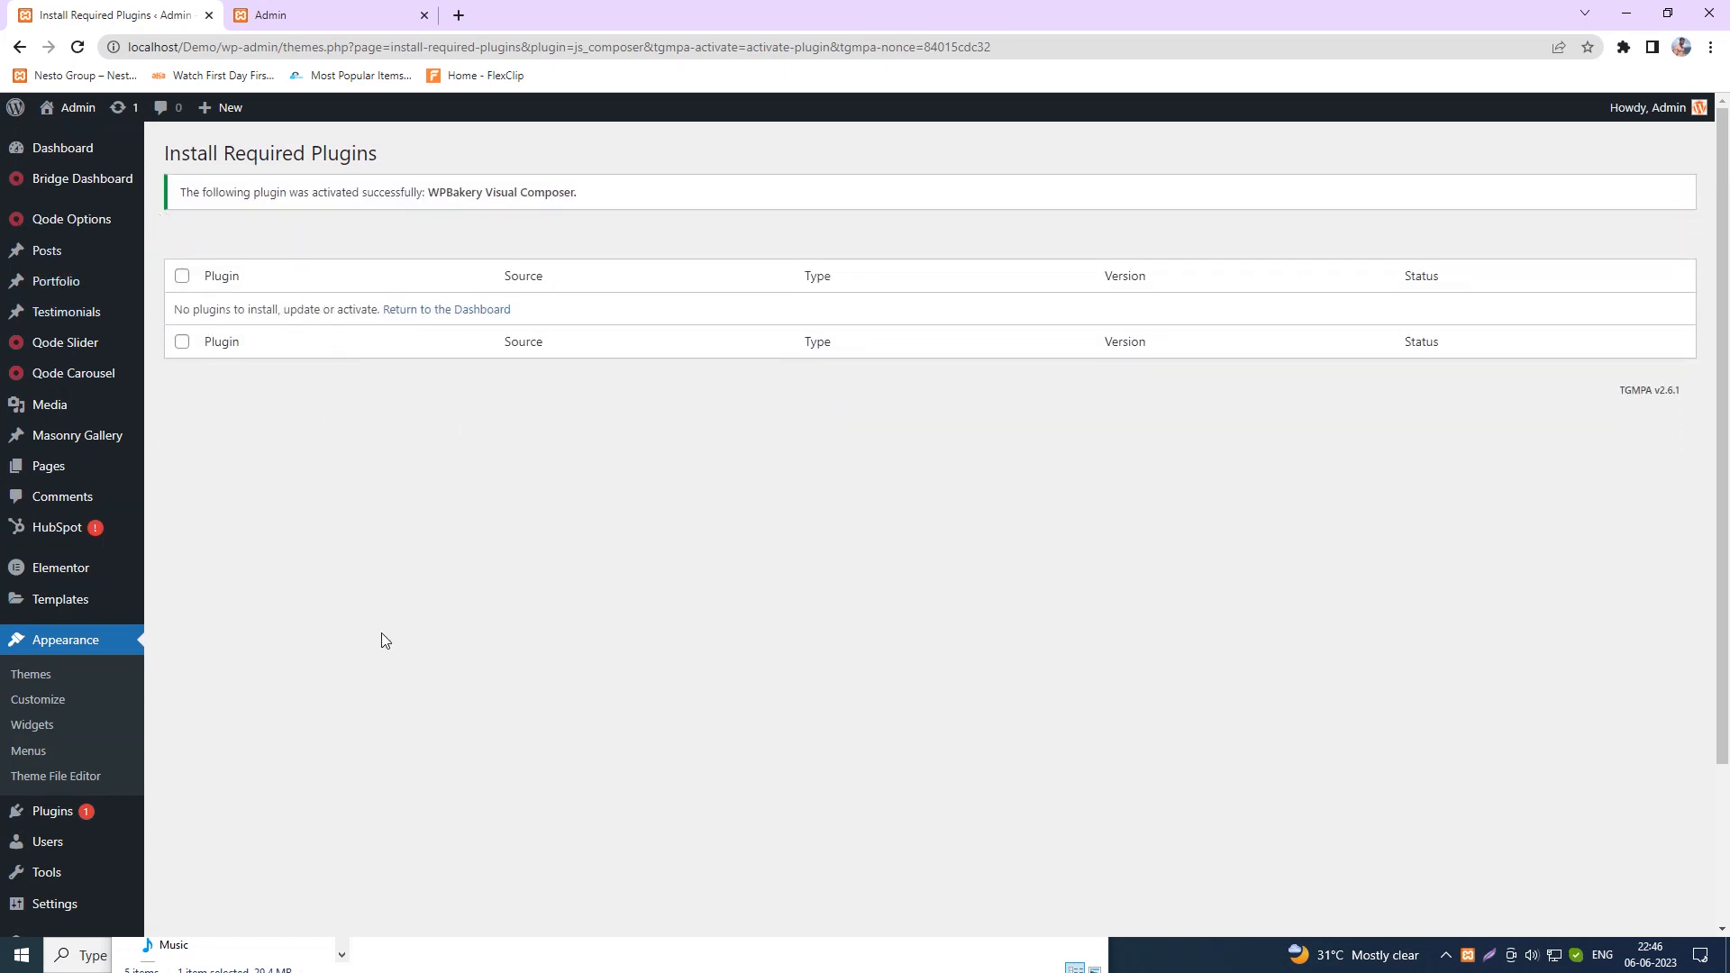
# - Open the Bridge Dashboard and review the theme's registration and system information sections
pyautogui.moveTo(72, 219)
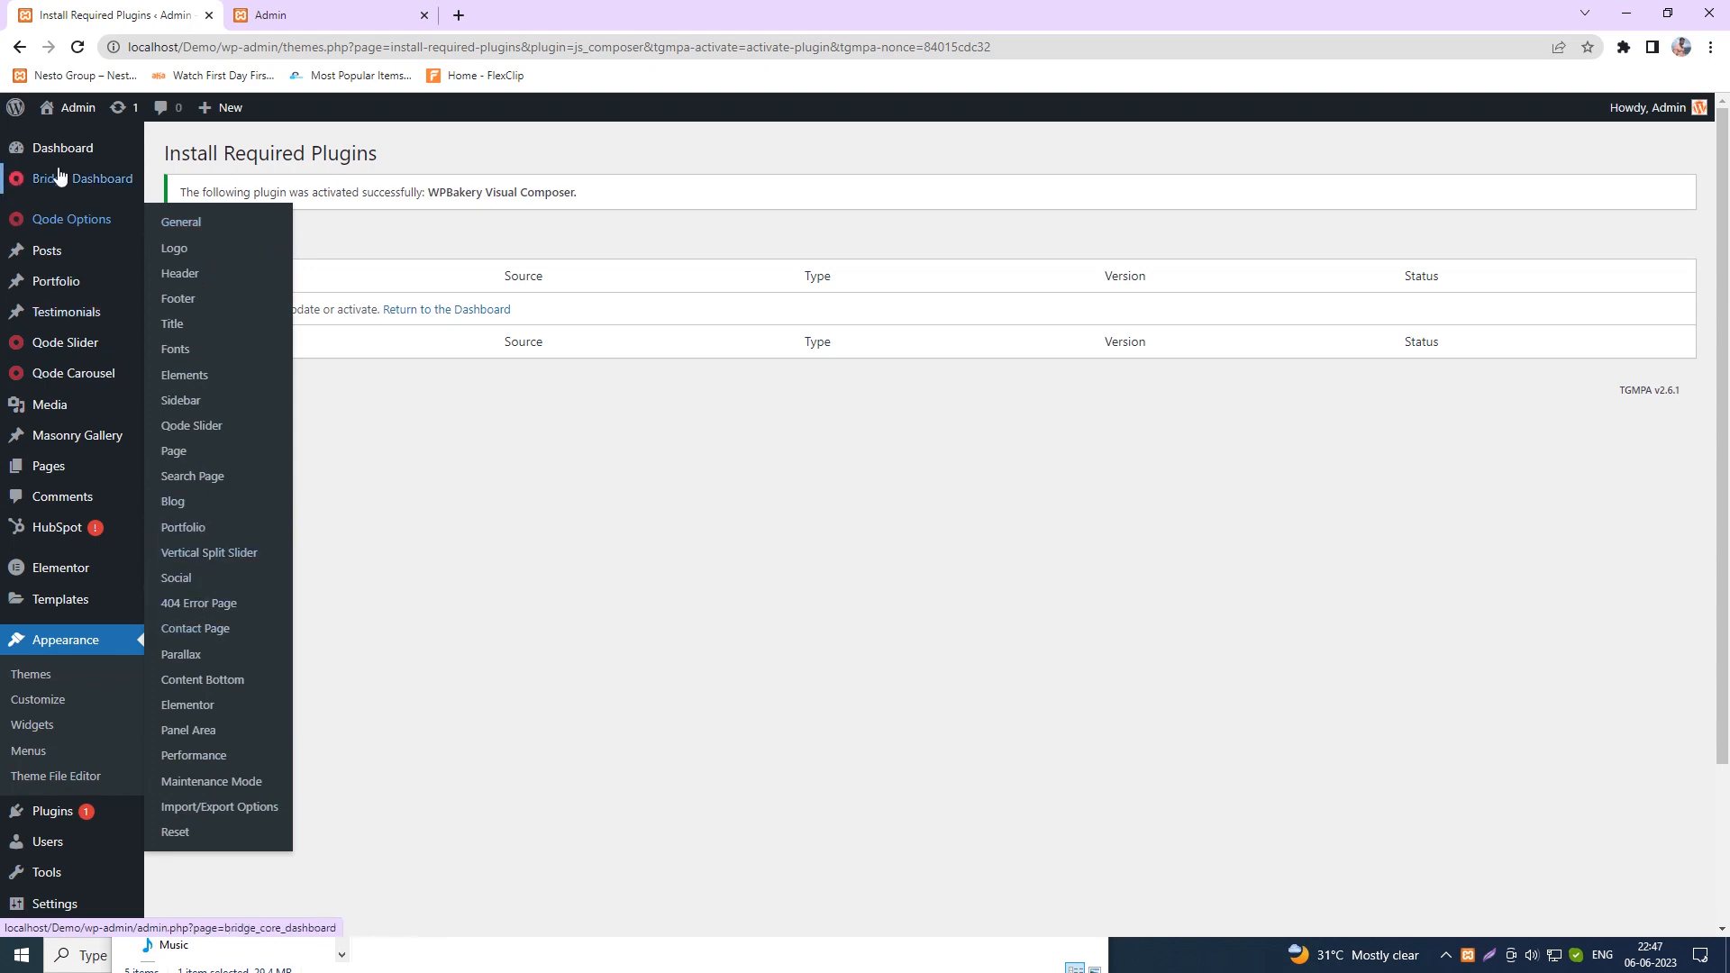
pyautogui.moveTo(184, 183)
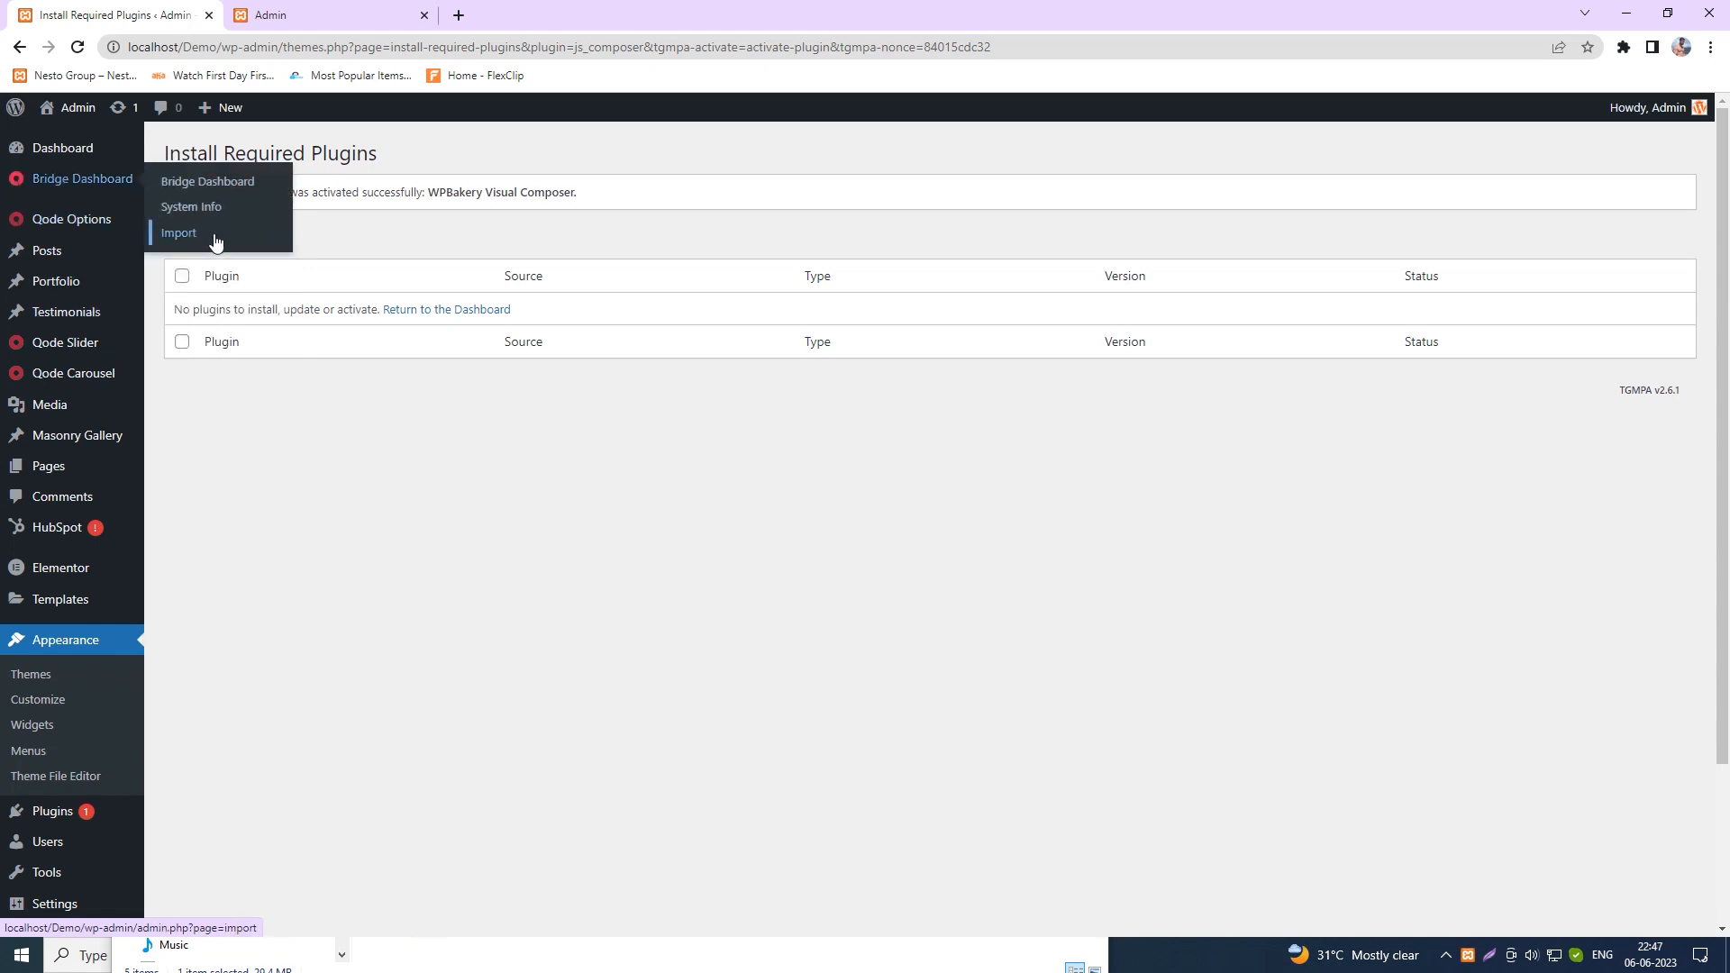
pyautogui.click(206, 183)
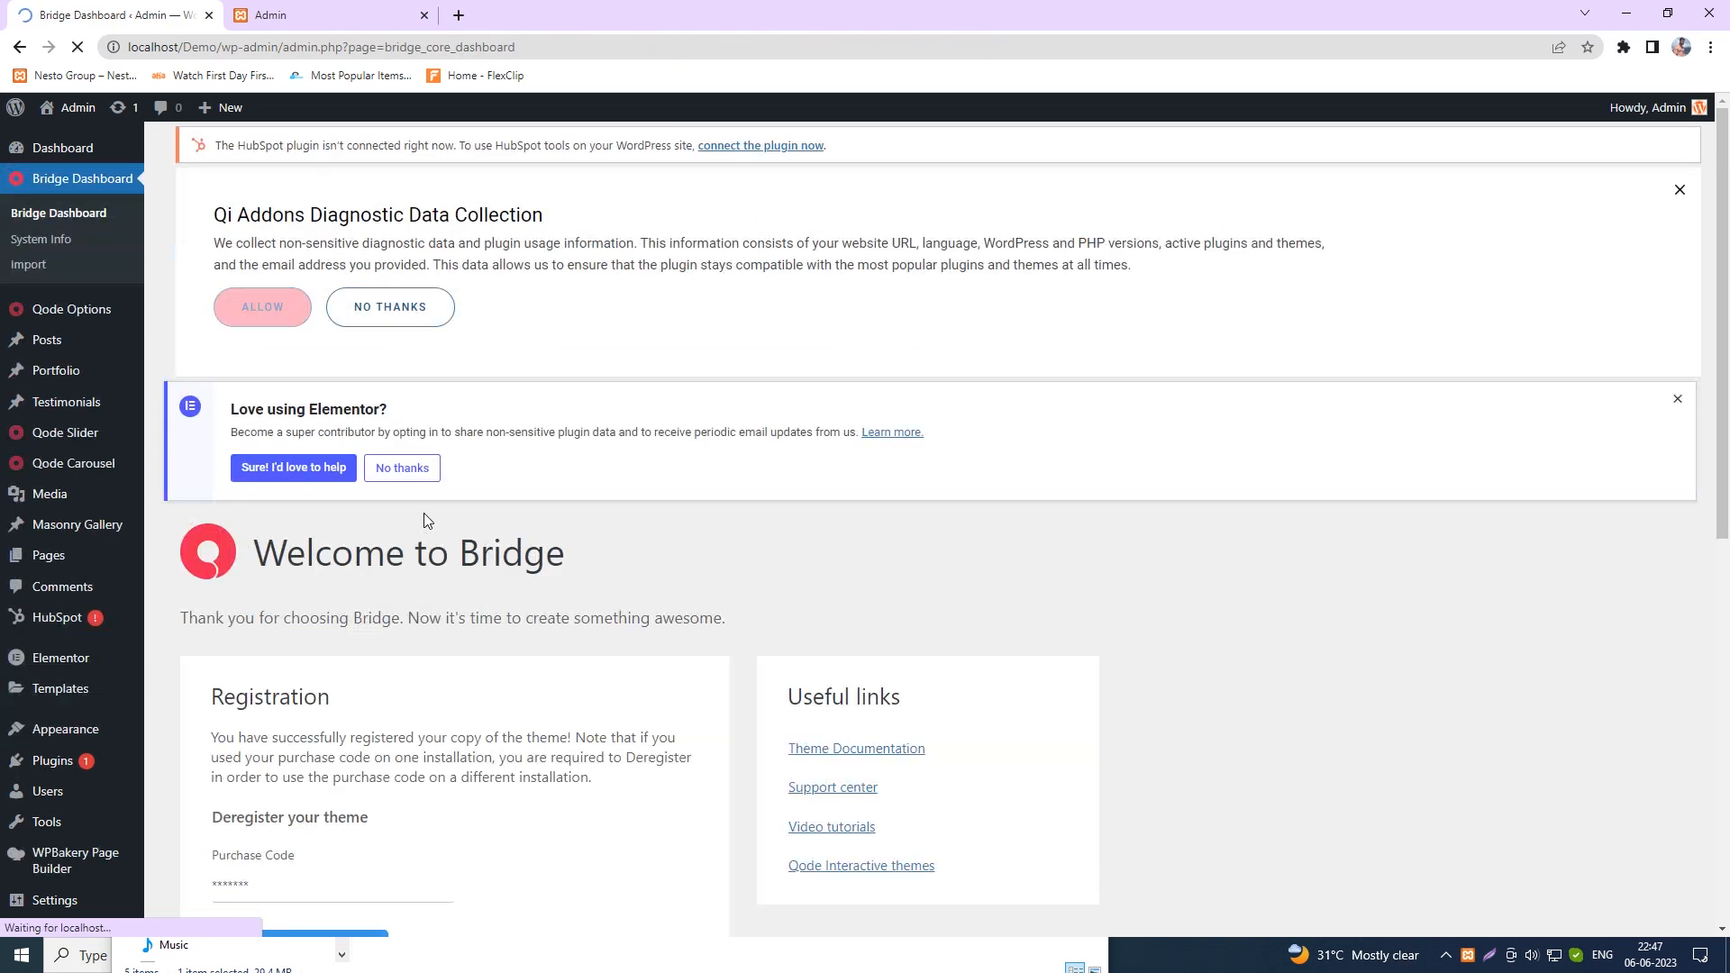
pyautogui.scroll(-2, 243, 451)
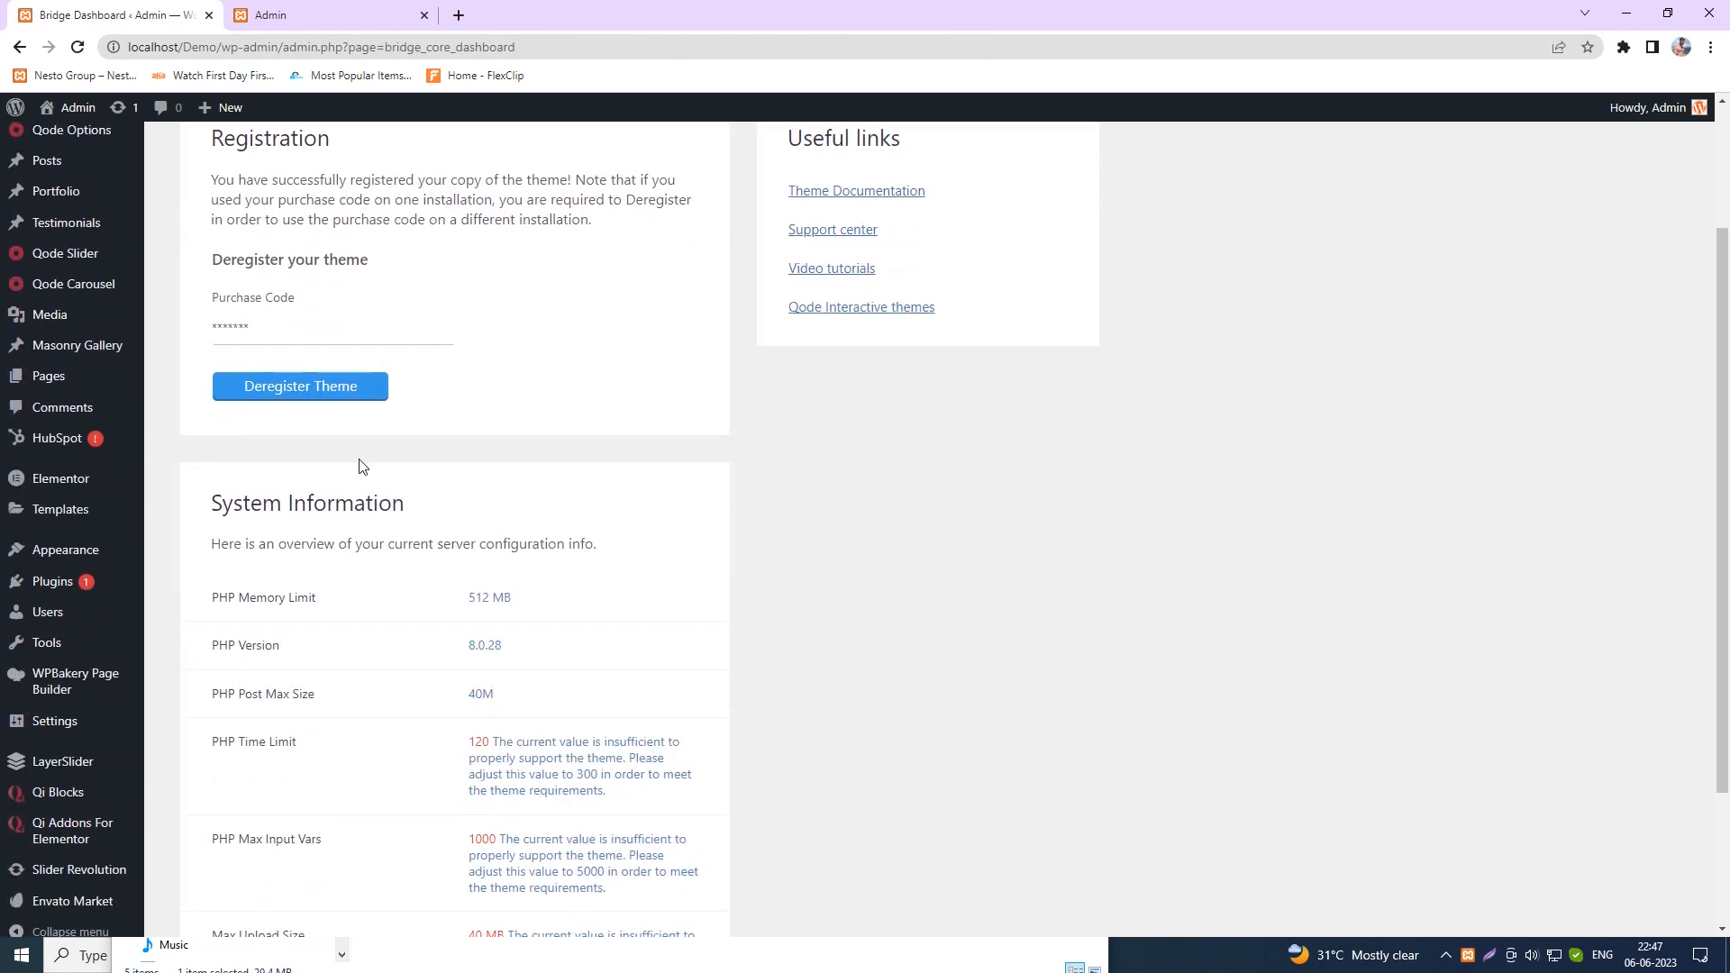
pyautogui.scroll(2, 361, 467)
pyautogui.moveTo(222, 319); pyautogui.dragTo(246, 495)
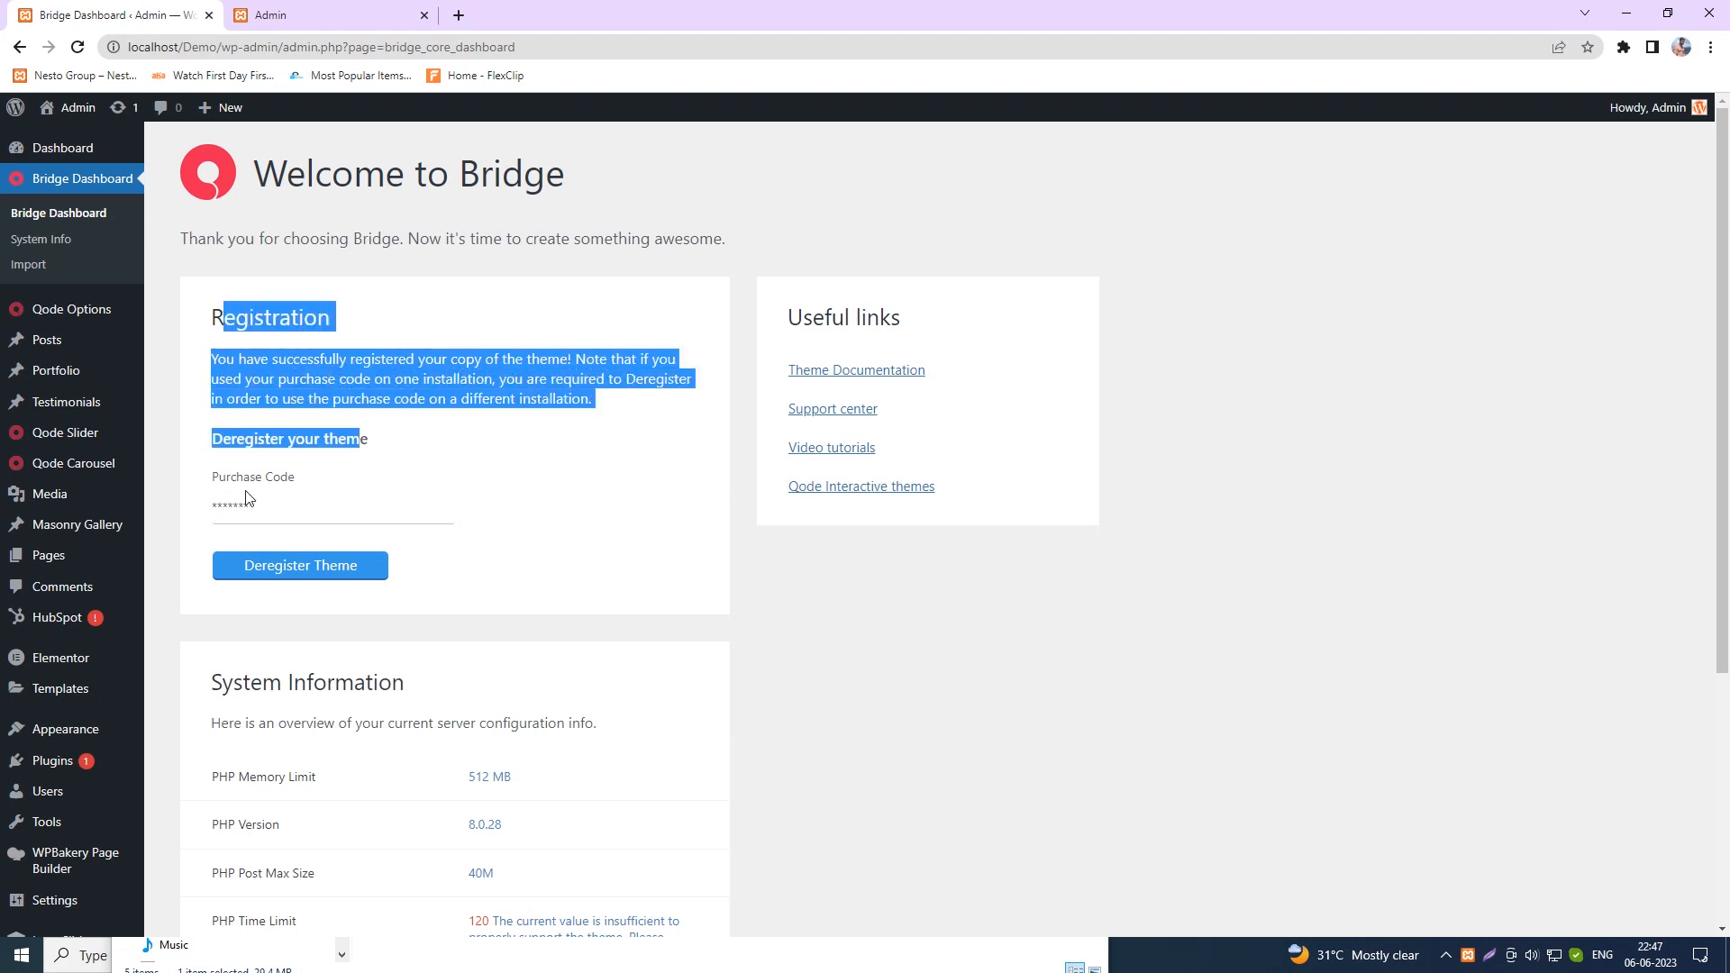
pyautogui.click(222, 479)
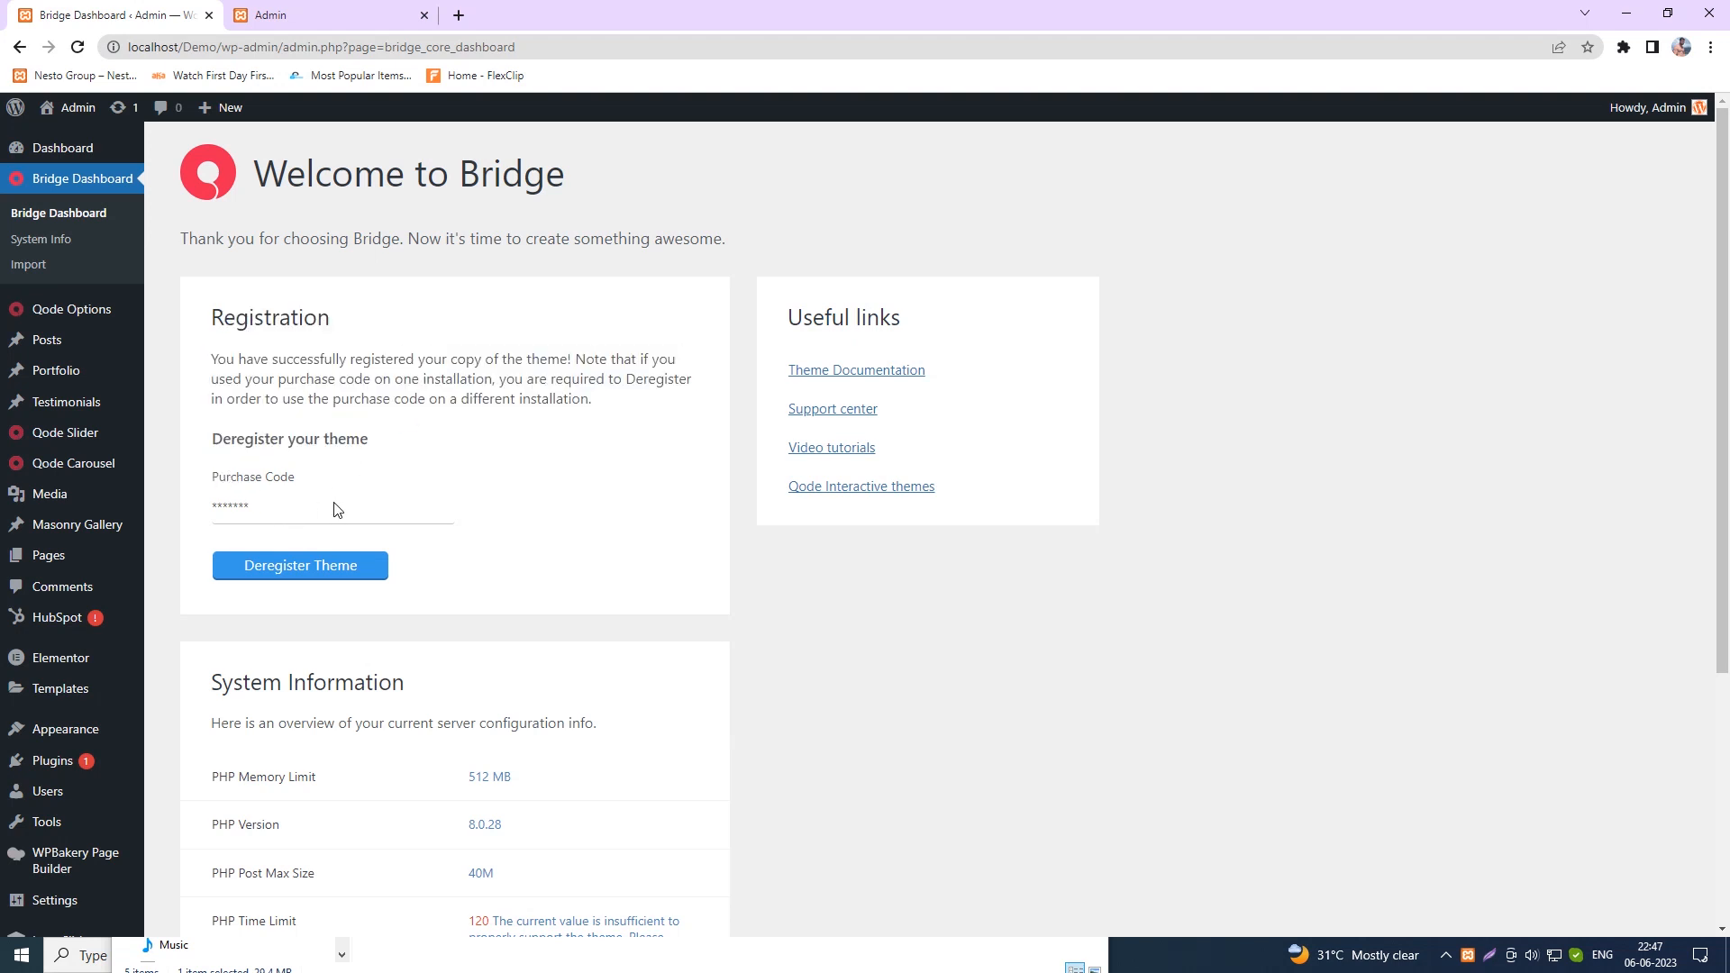
pyautogui.moveTo(271, 435); pyautogui.dragTo(433, 491)
pyautogui.click(823, 640)
pyautogui.scroll(-4, 670, 674)
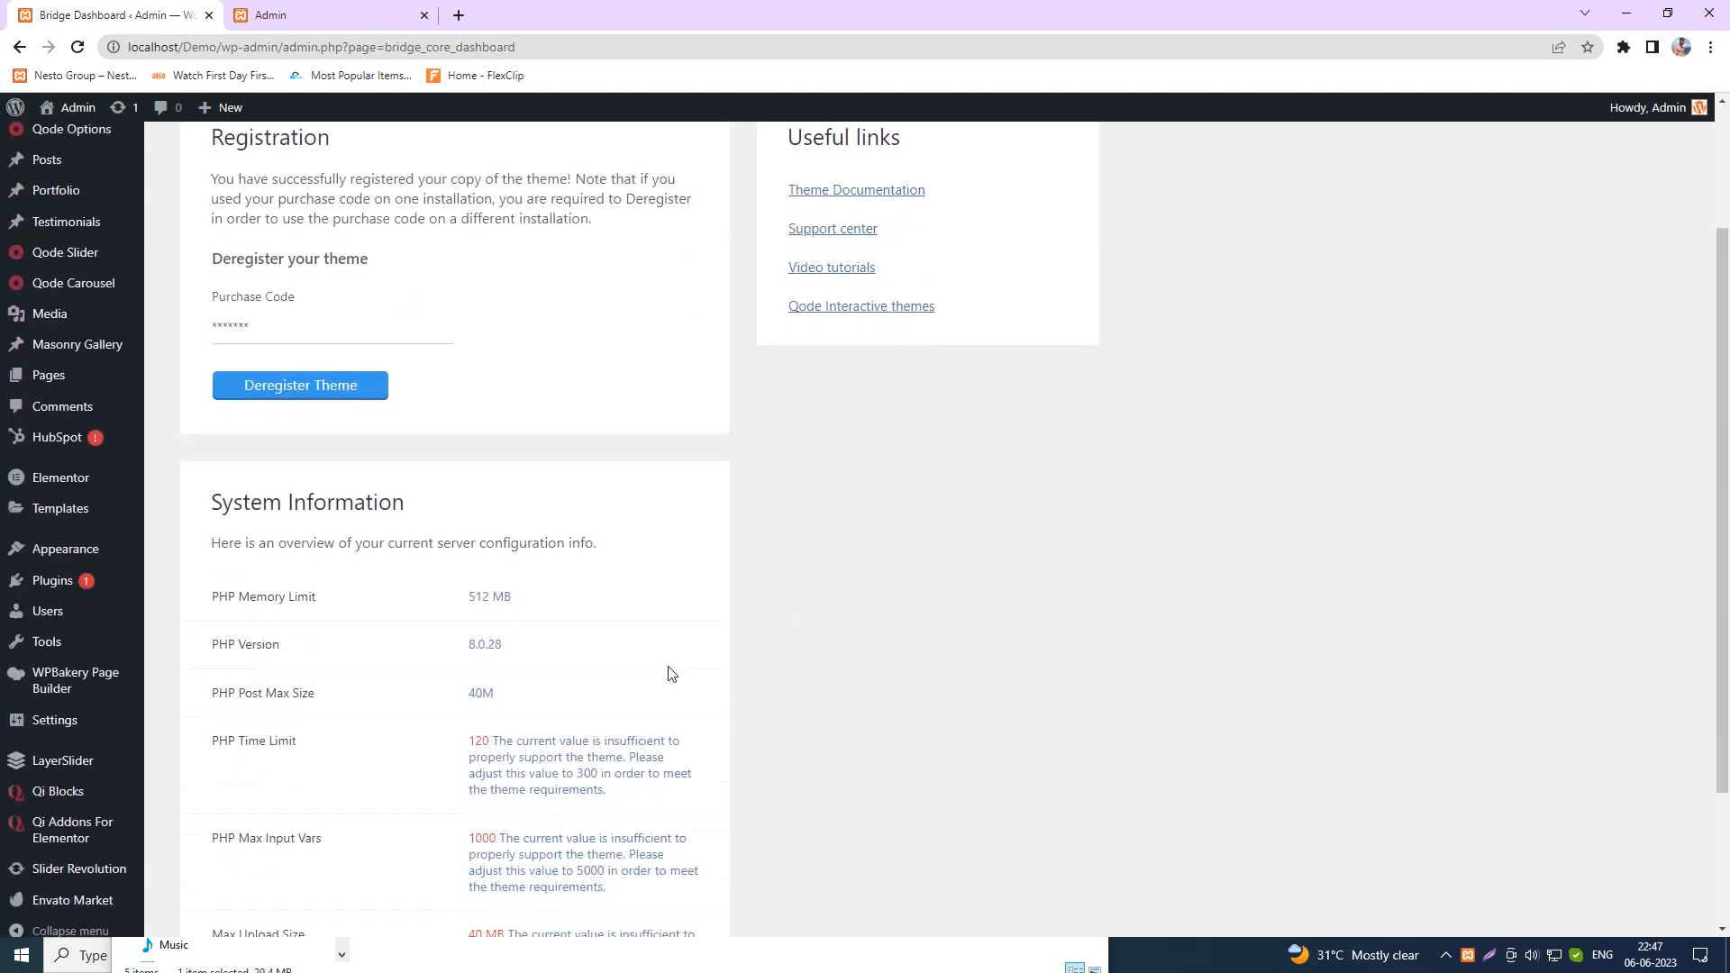
pyautogui.scroll(4, 310, 650)
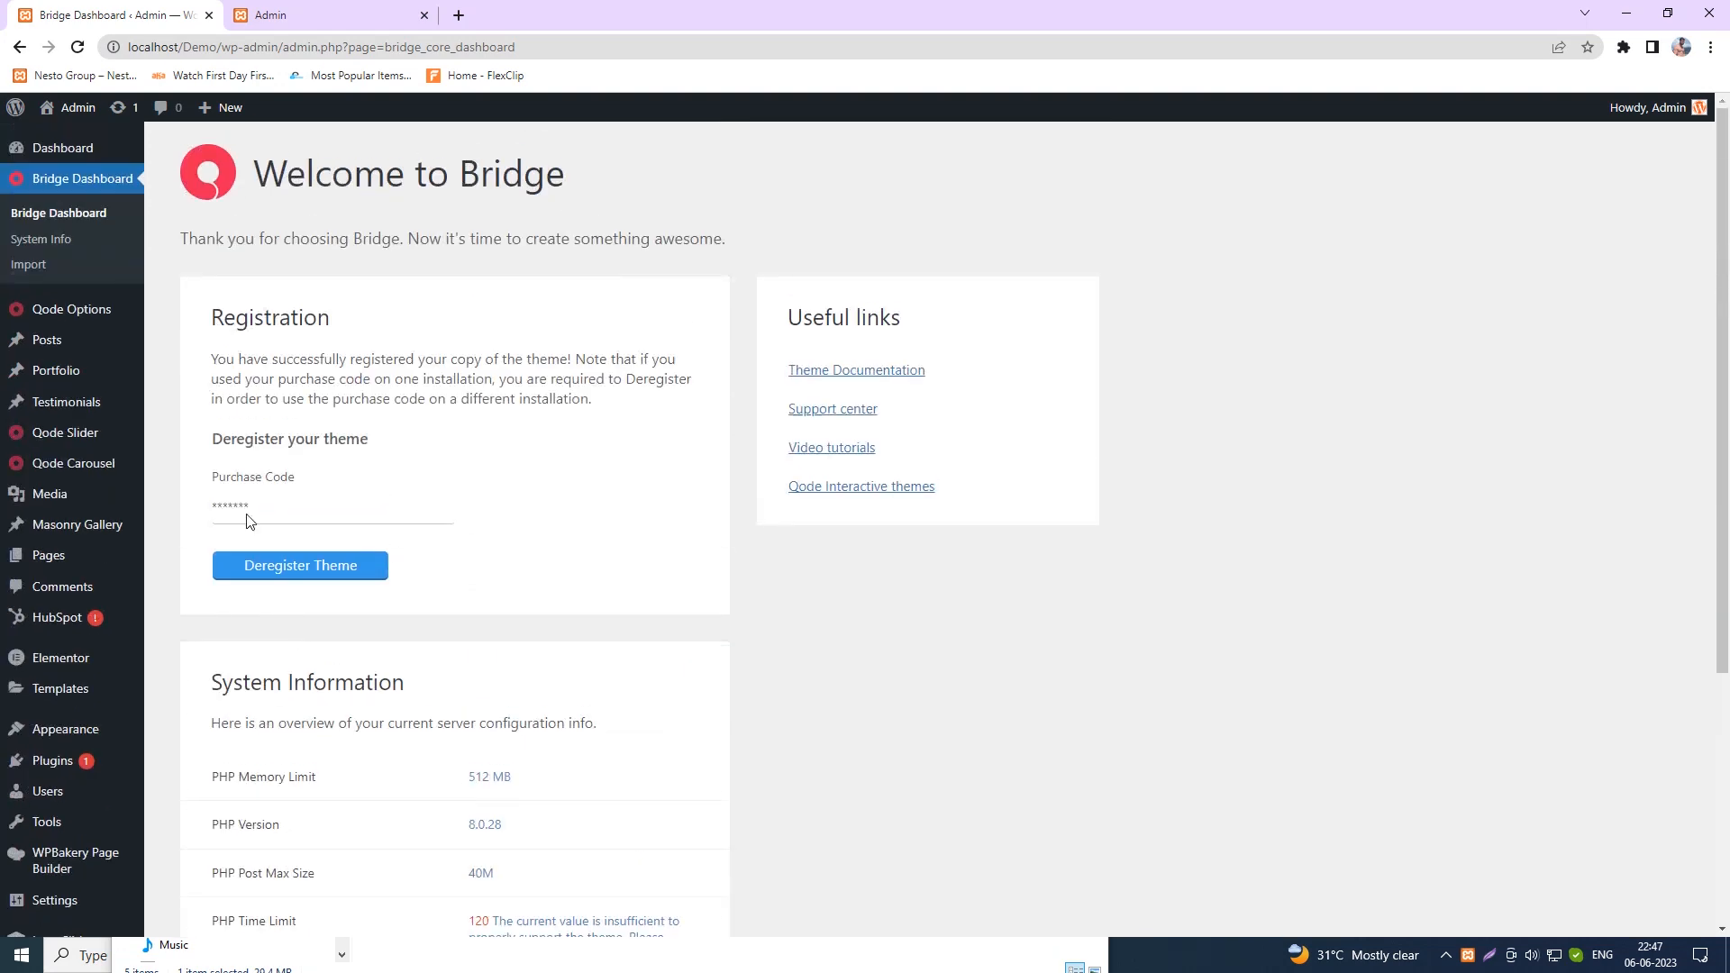
# - Open the Bridge theme's Import page and browse the available demos and their supported page builders
pyautogui.click(28, 264)
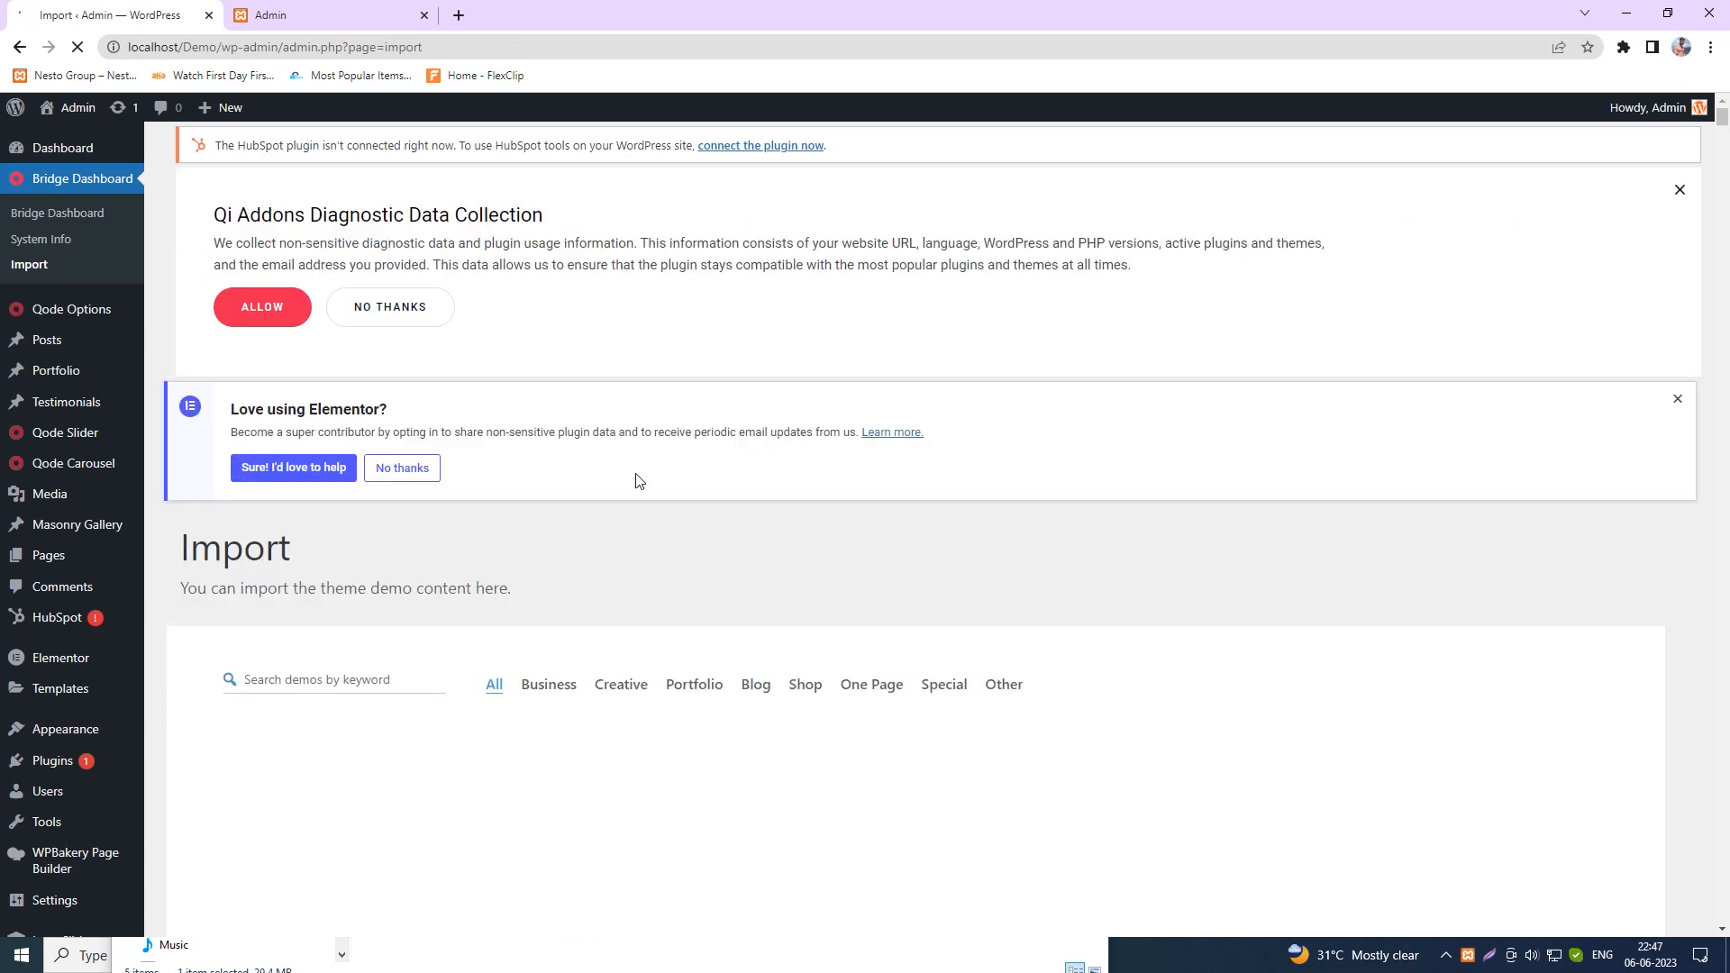
pyautogui.scroll(-5, 636, 480)
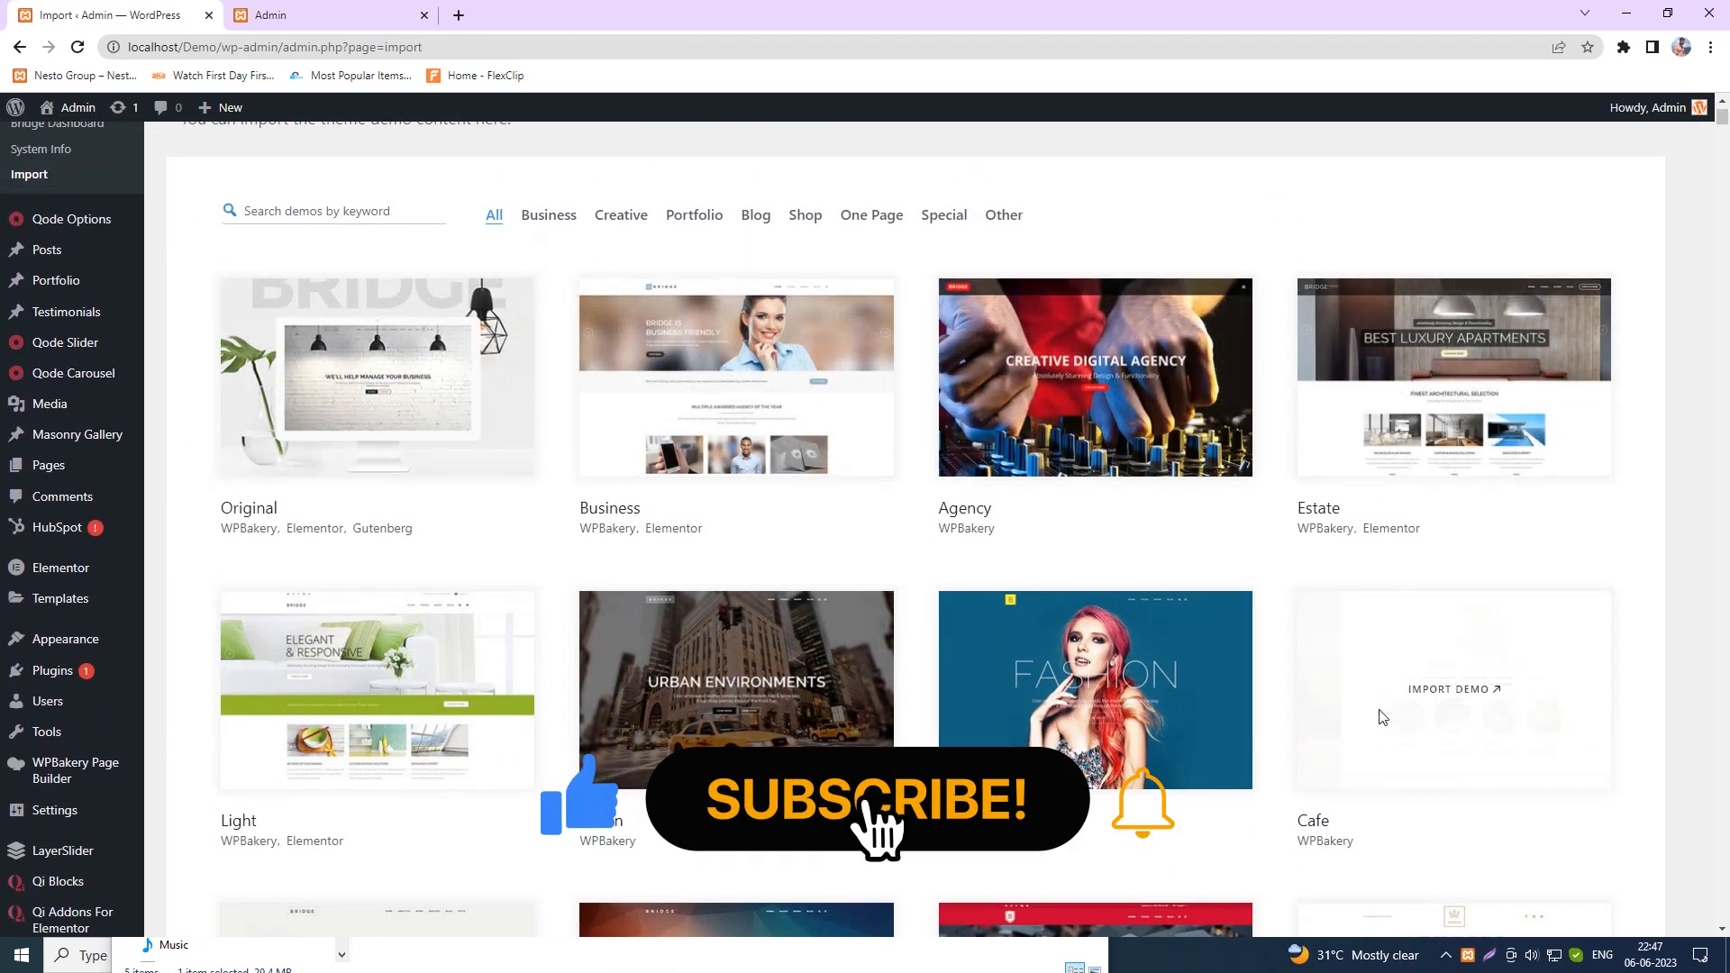
pyautogui.scroll(-2, 671, 450)
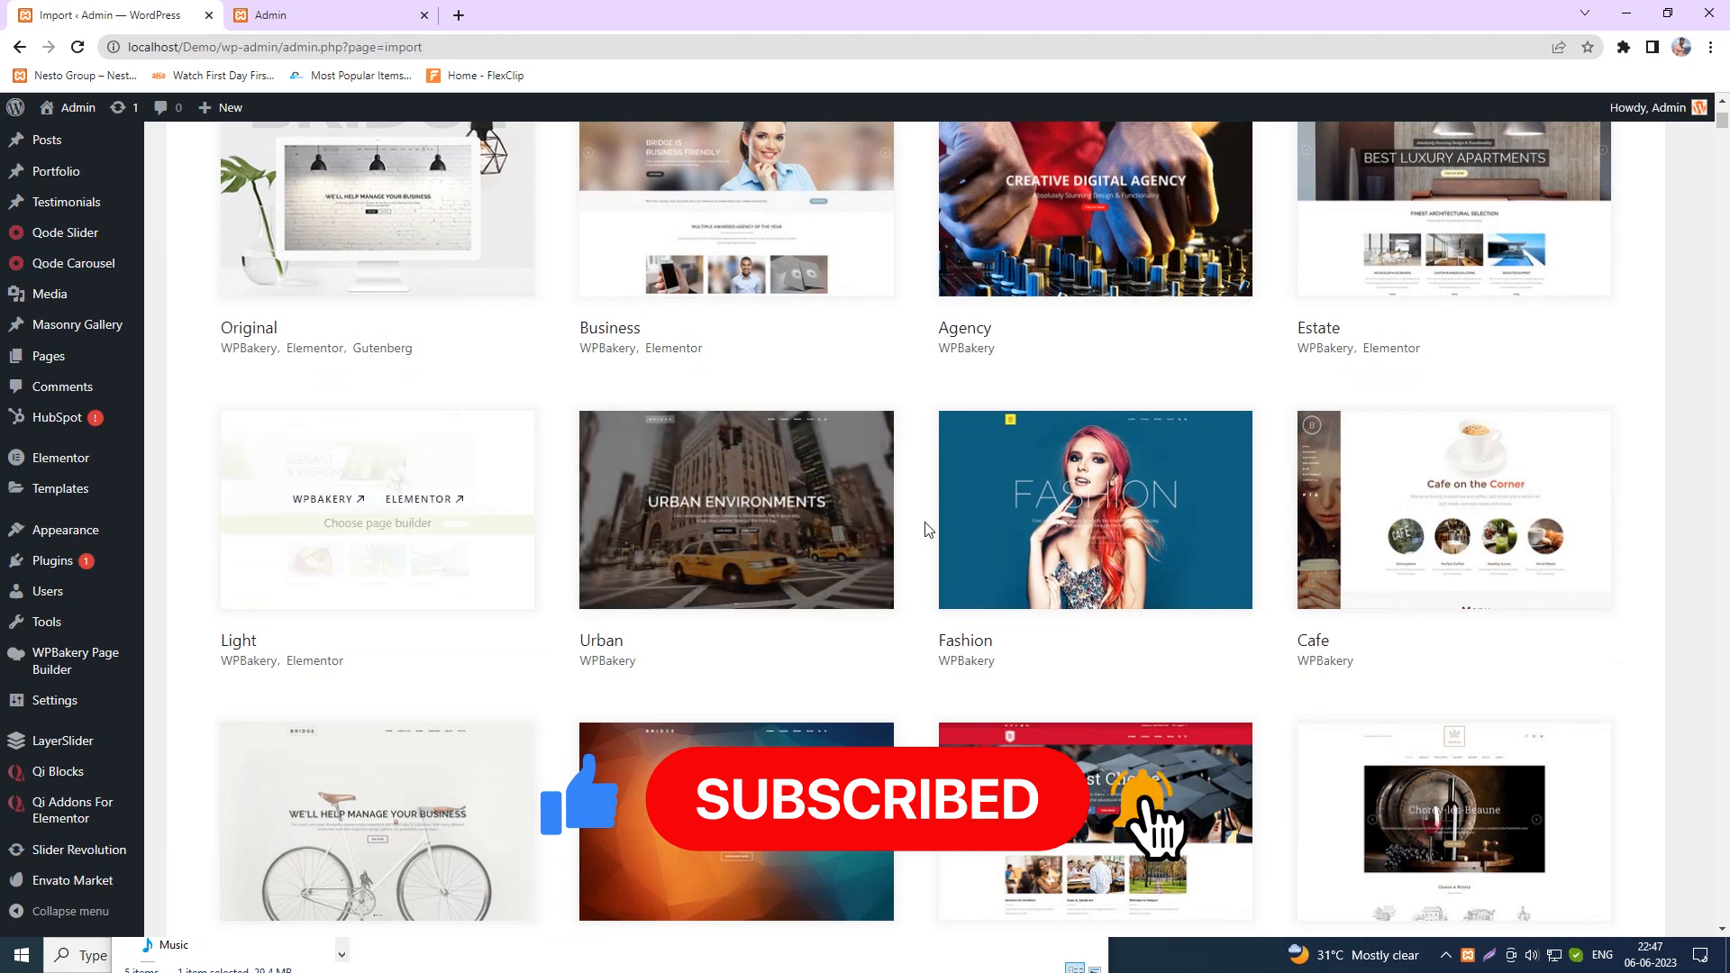
pyautogui.scroll(-2, 1352, 596)
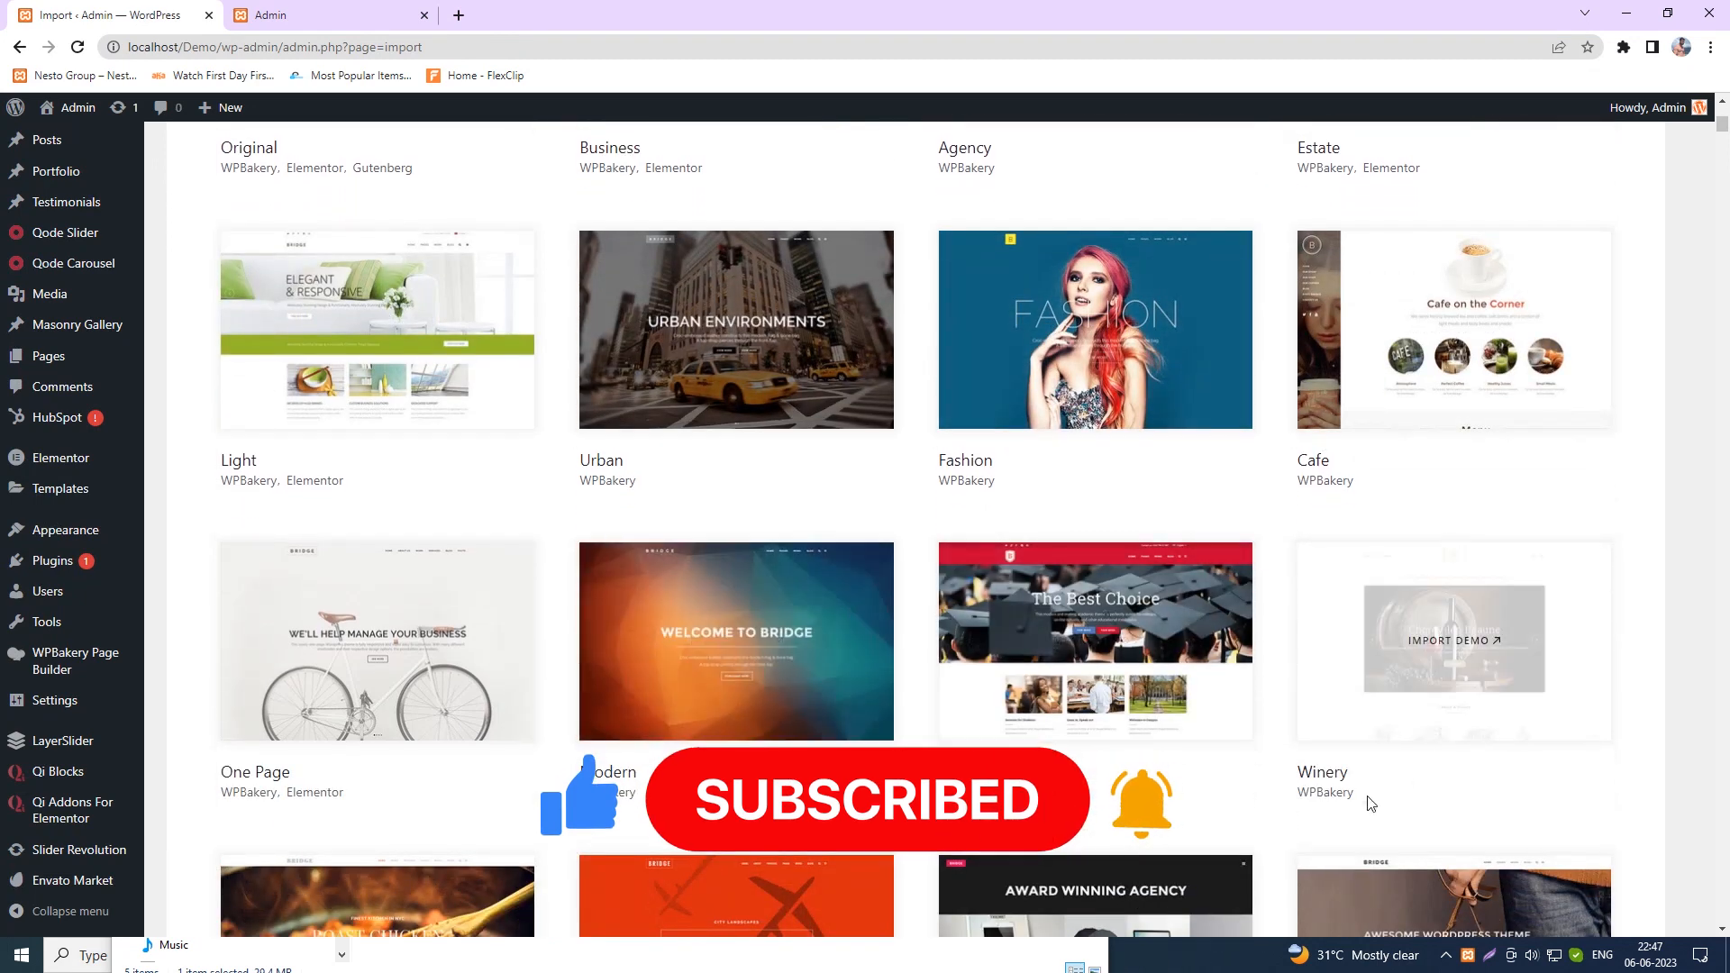
pyautogui.doubleClick(1306, 772)
pyautogui.click(739, 782)
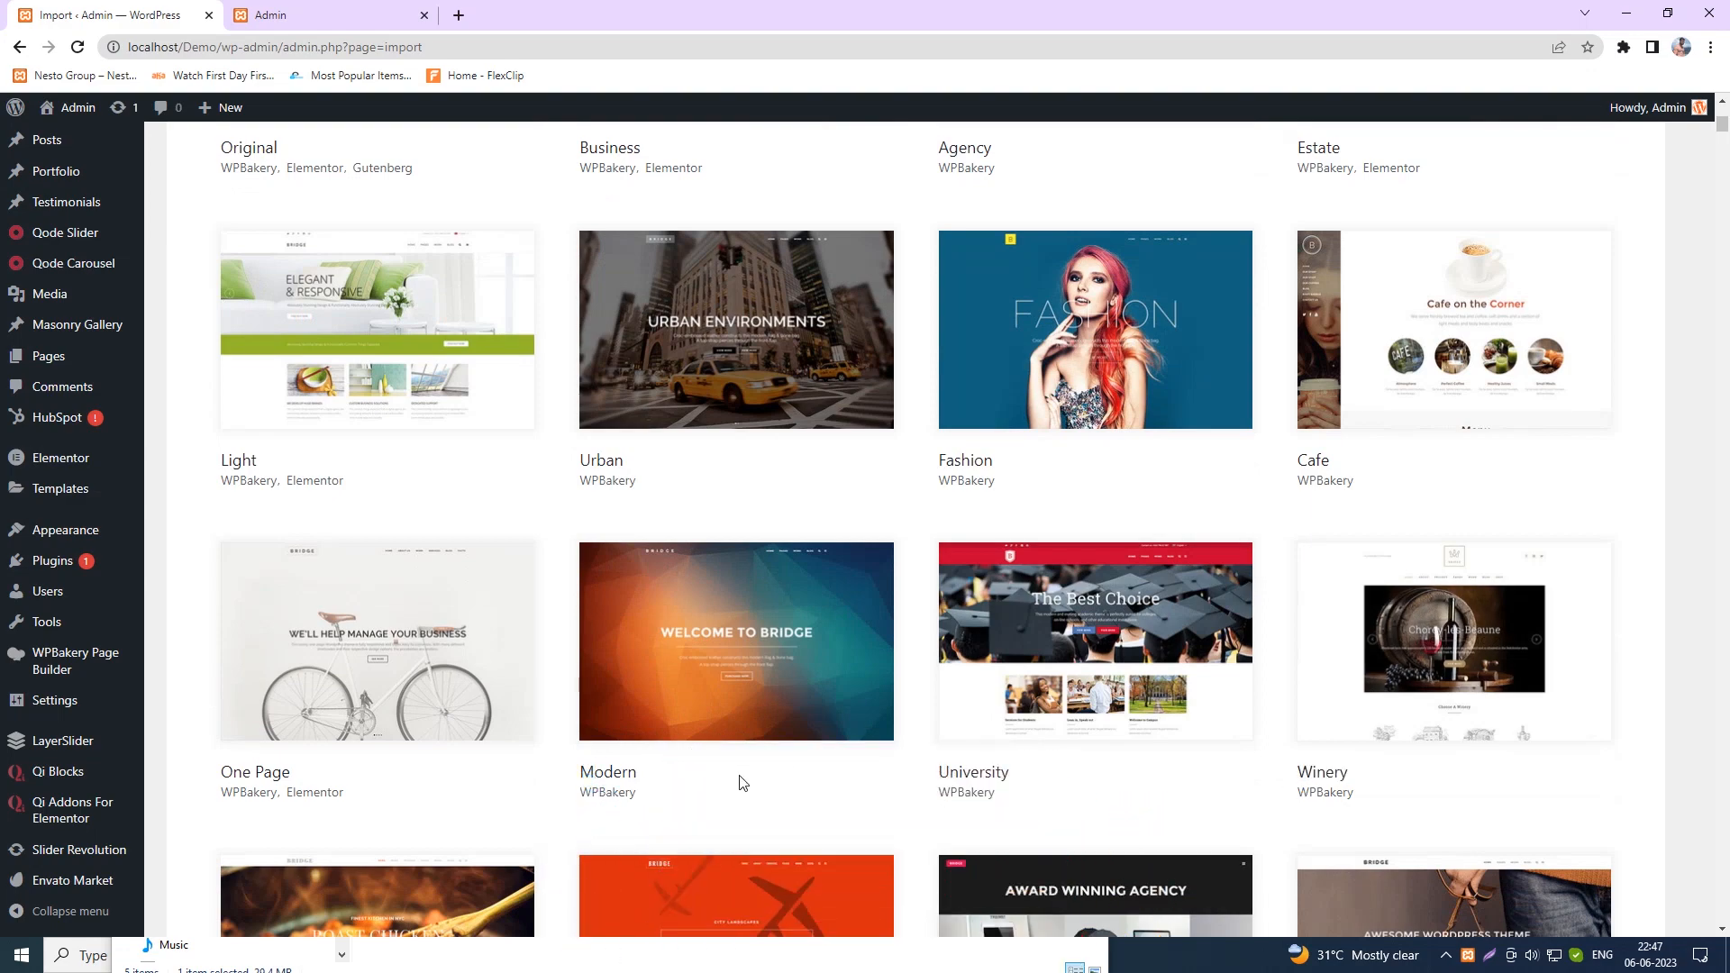
pyautogui.scroll(5, 656, 564)
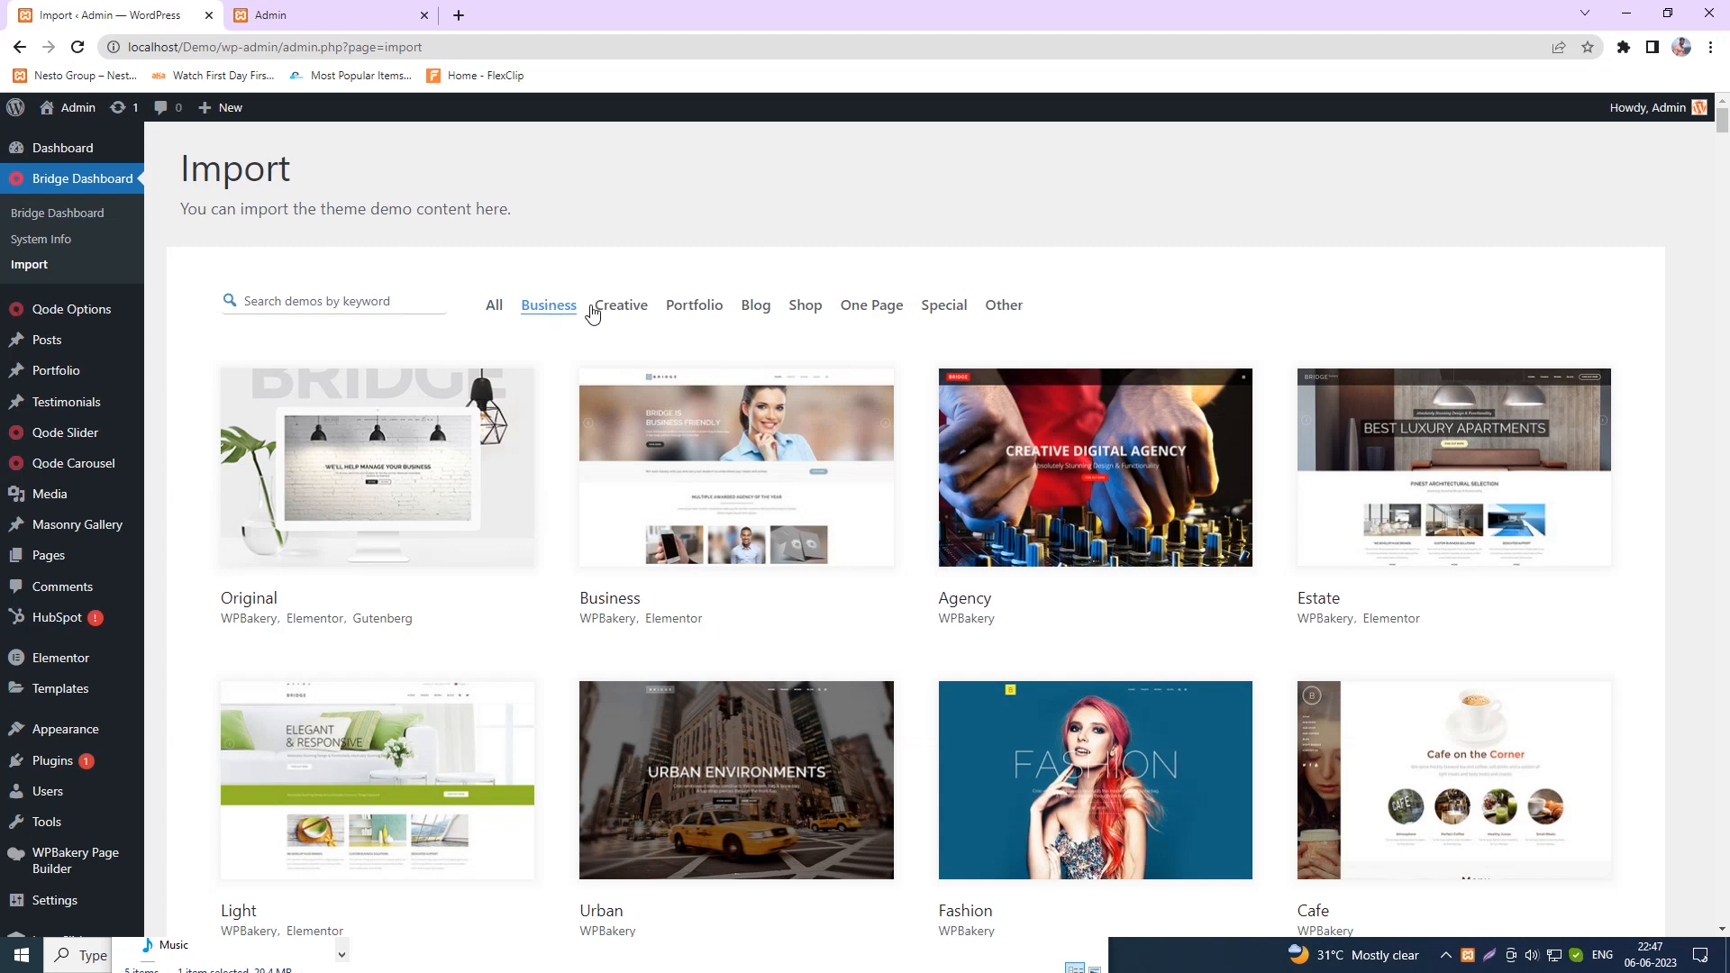
# - Filter the demos by the Creative category, look through them, and switch back to showing all demos
pyautogui.click(622, 306)
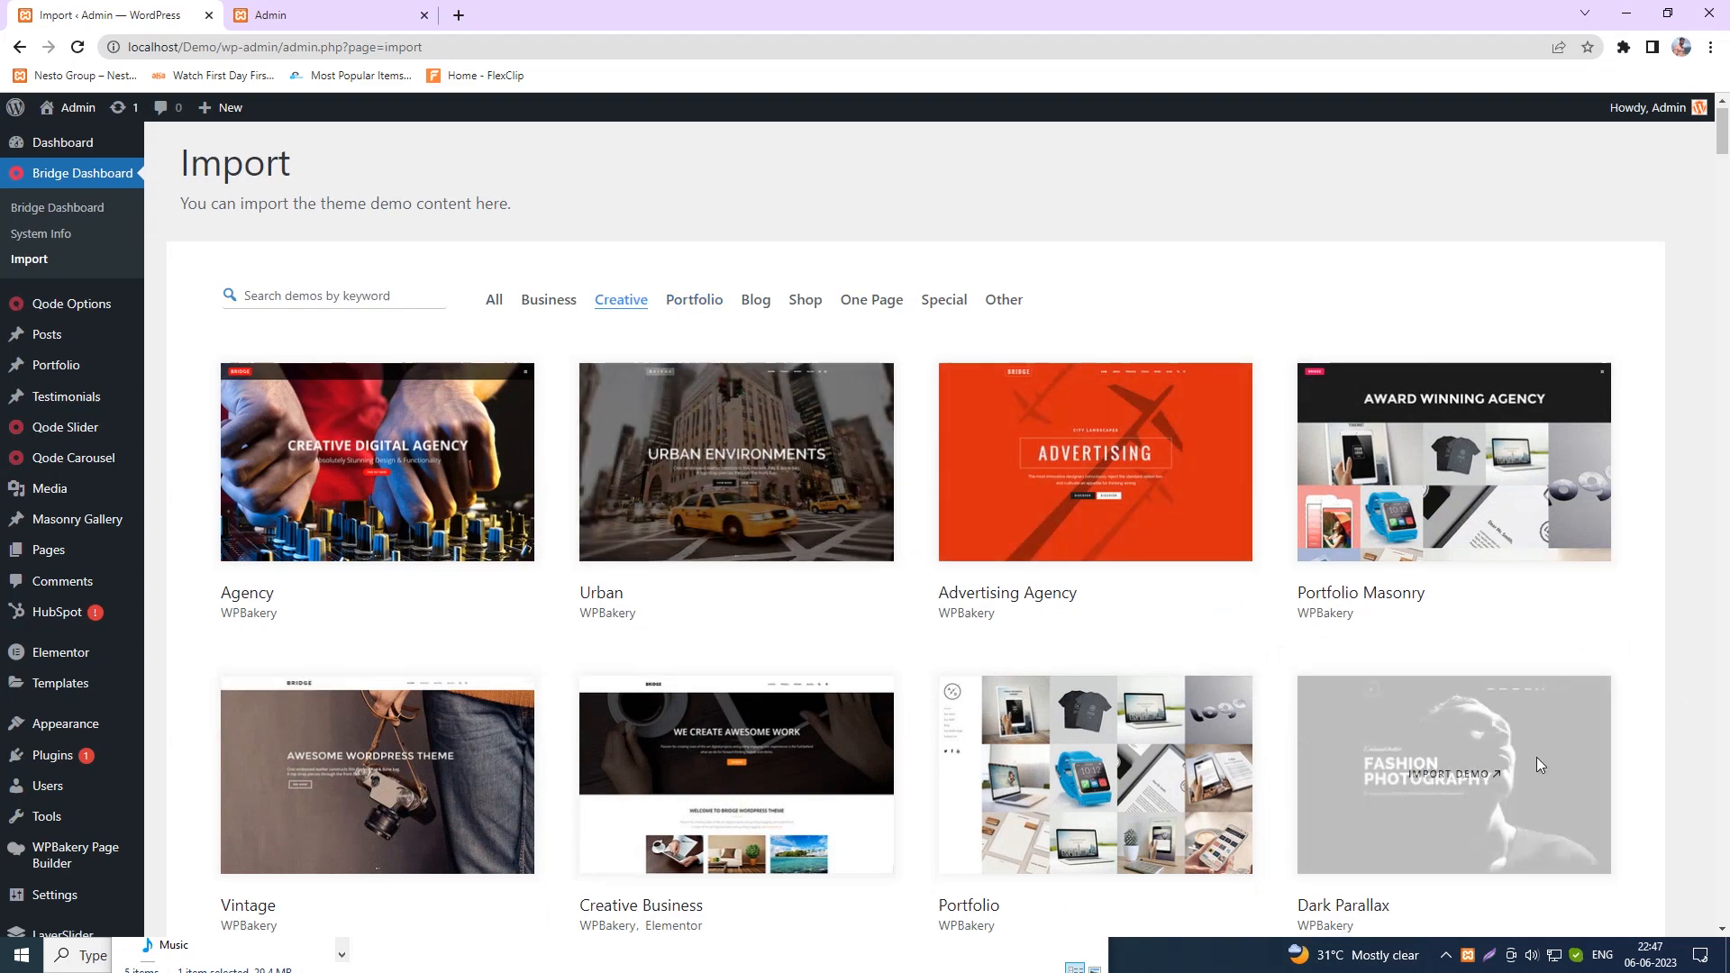
pyautogui.scroll(-5, 1537, 757)
pyautogui.scroll(-10, 976, 709)
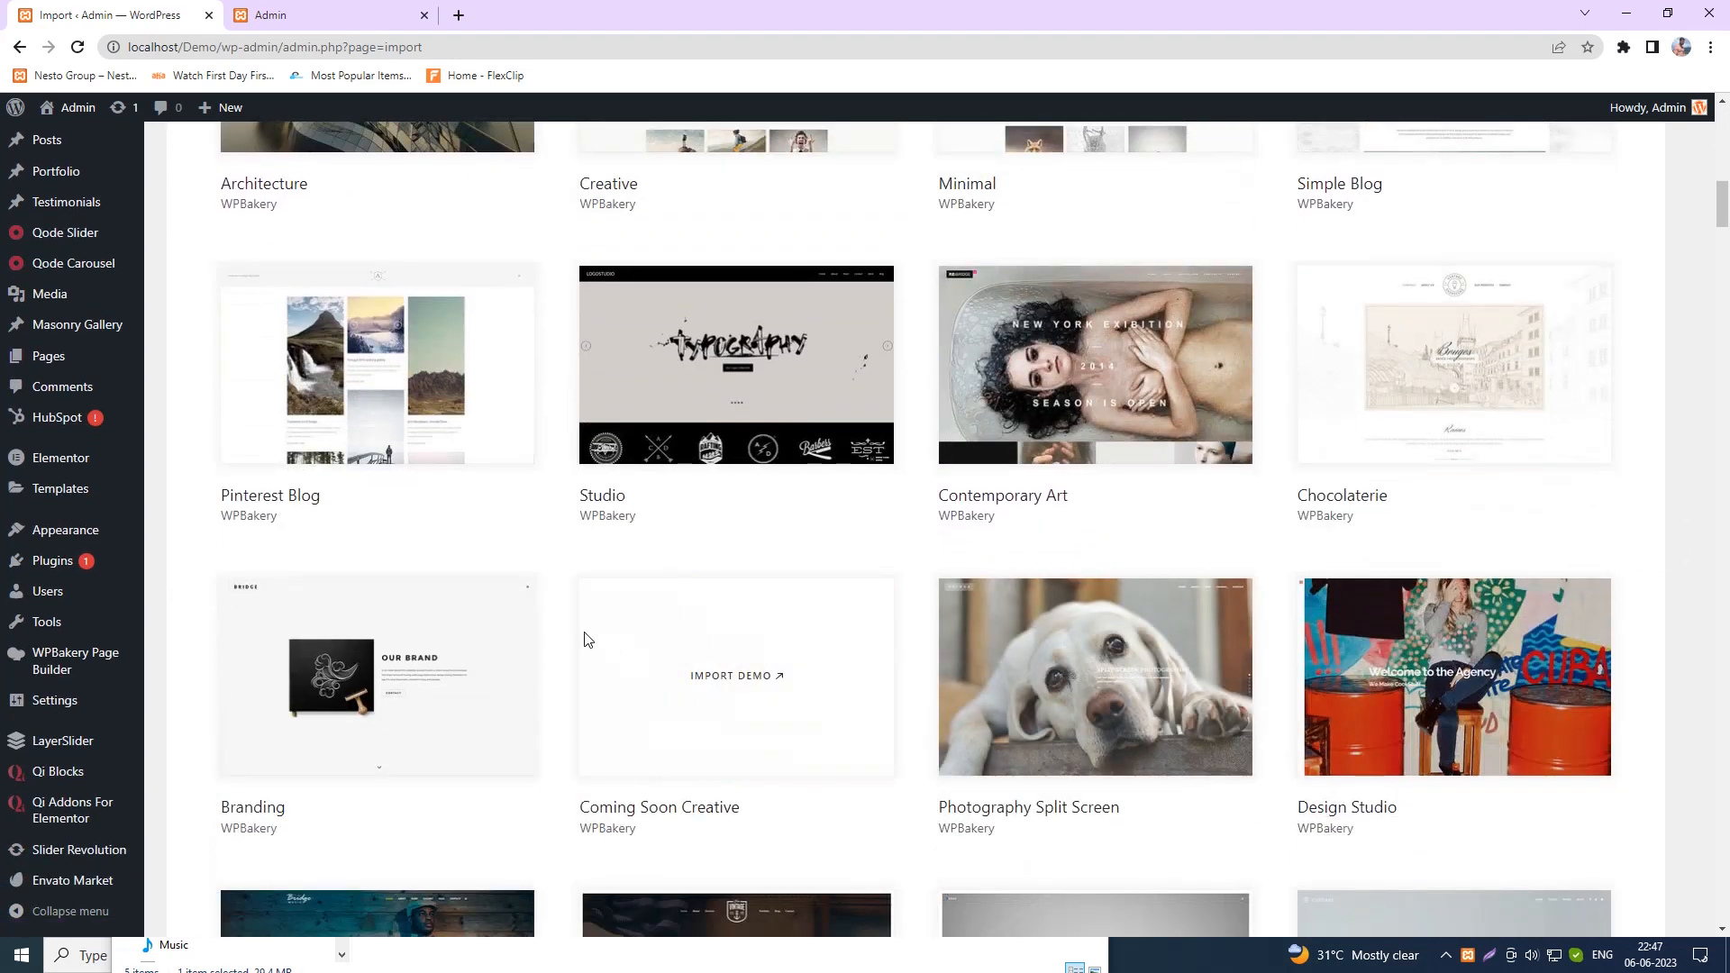
pyautogui.scroll(-2, 1410, 695)
pyautogui.scroll(-5, 1400, 694)
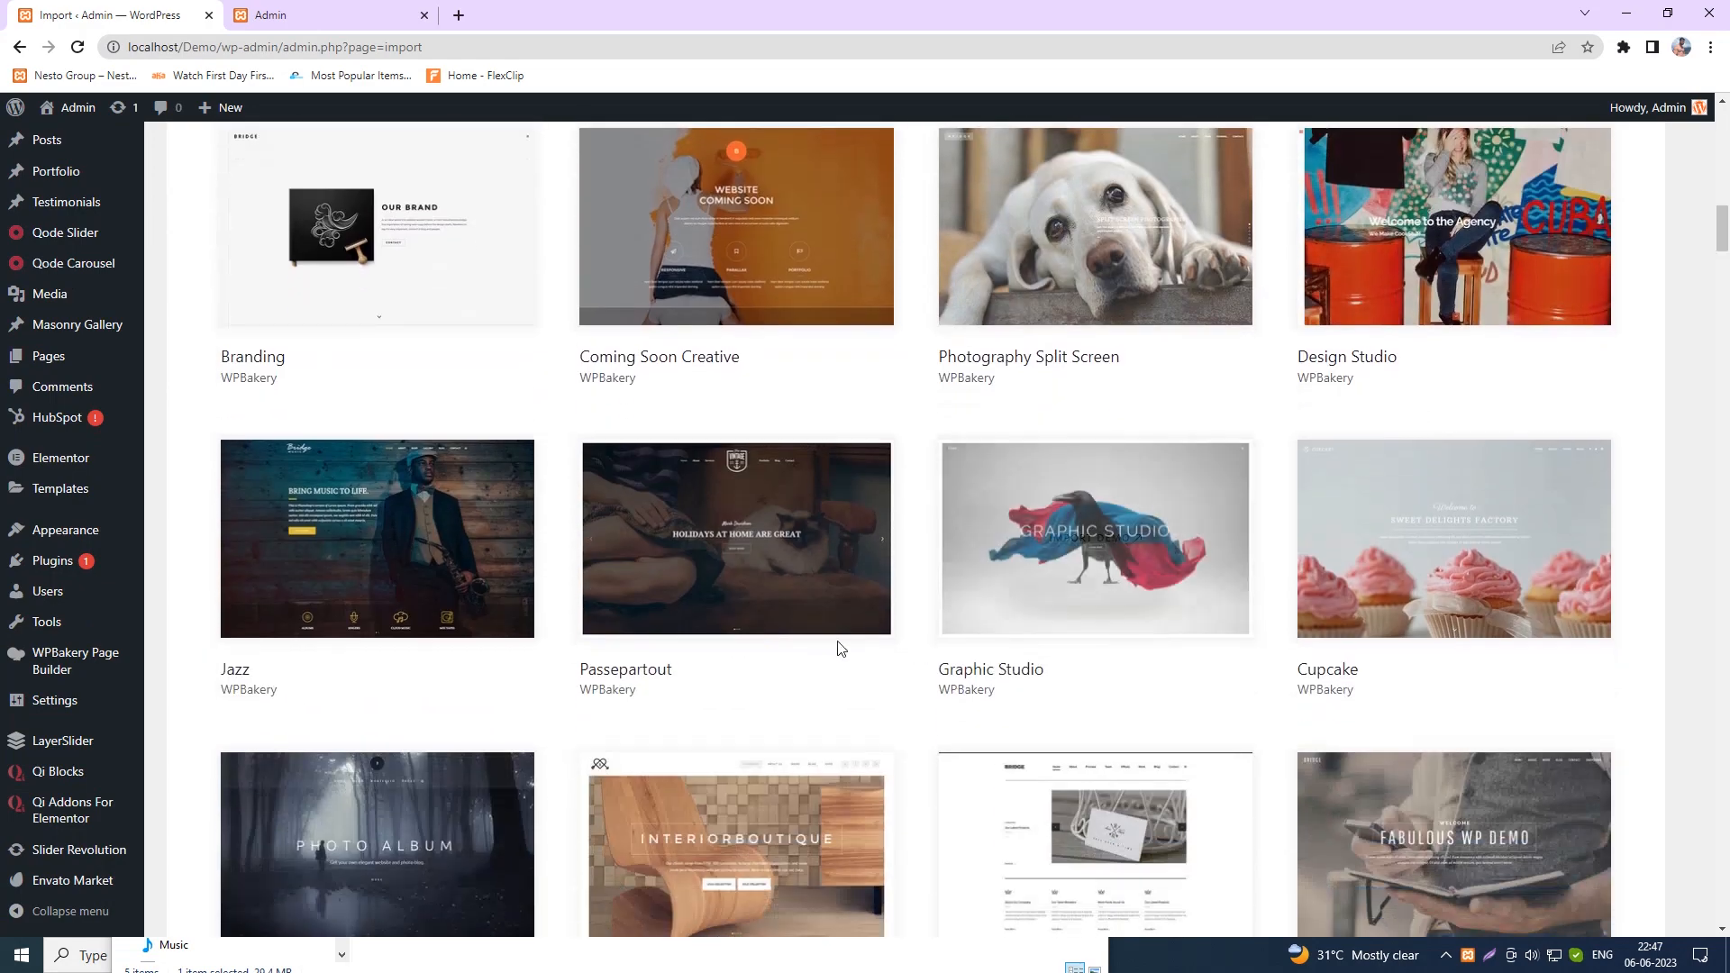
pyautogui.scroll(-3, 1441, 701)
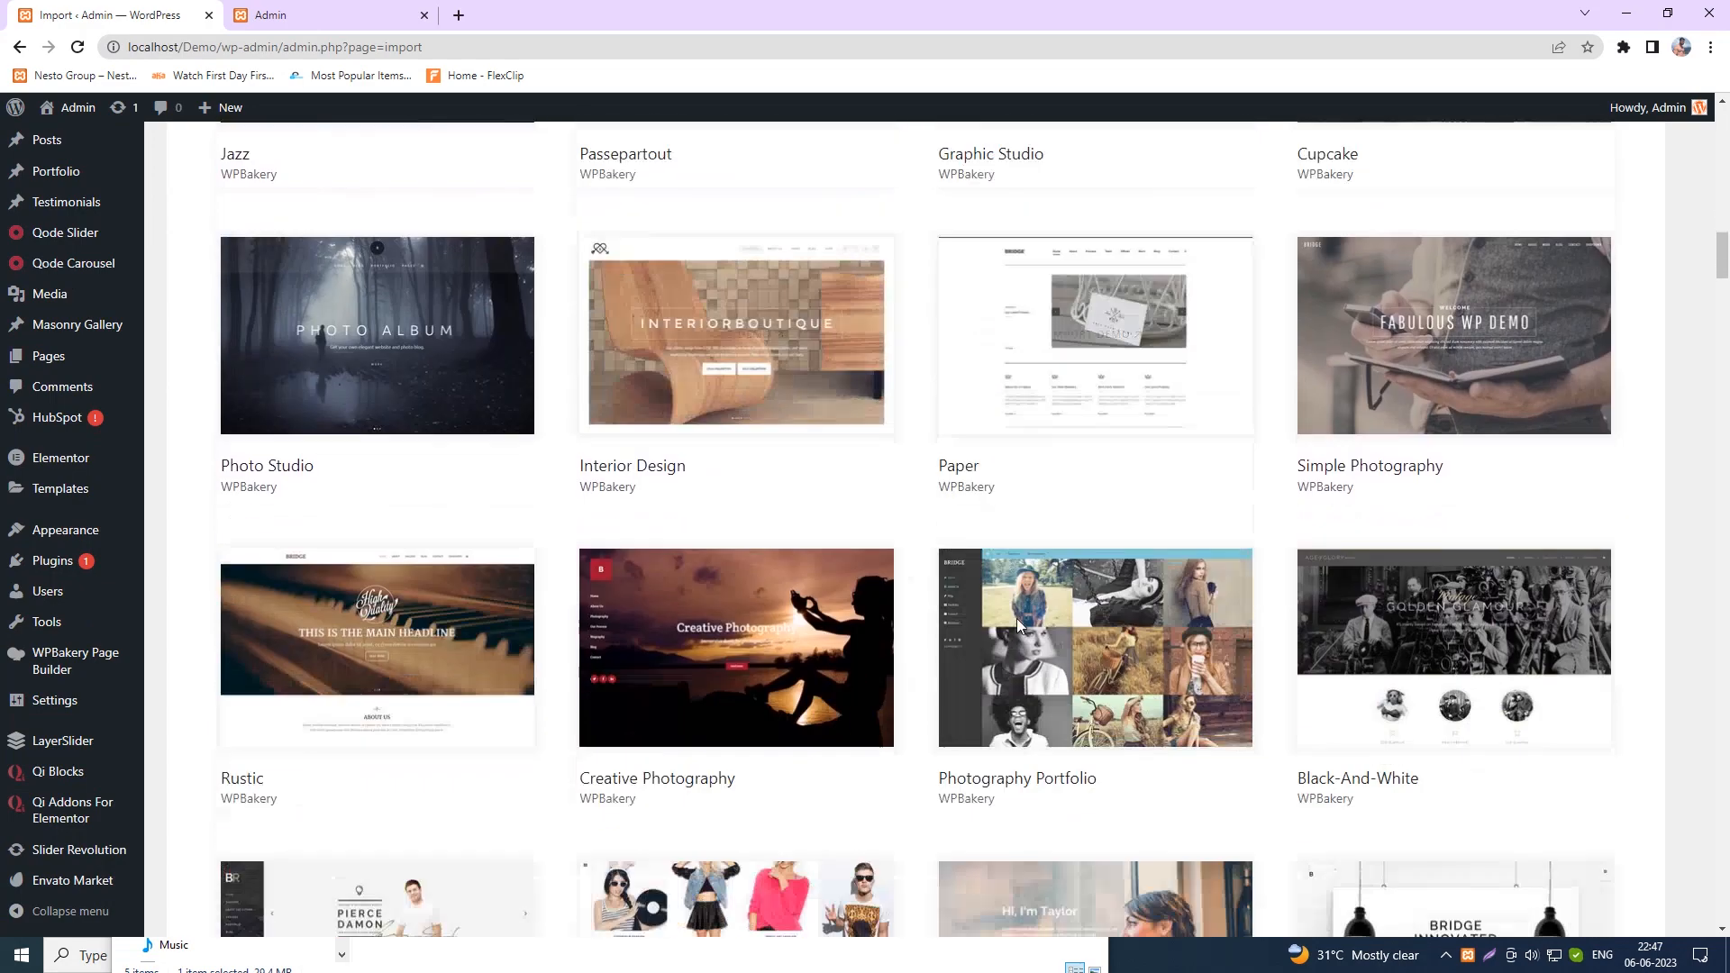
pyautogui.scroll(-4, 1441, 701)
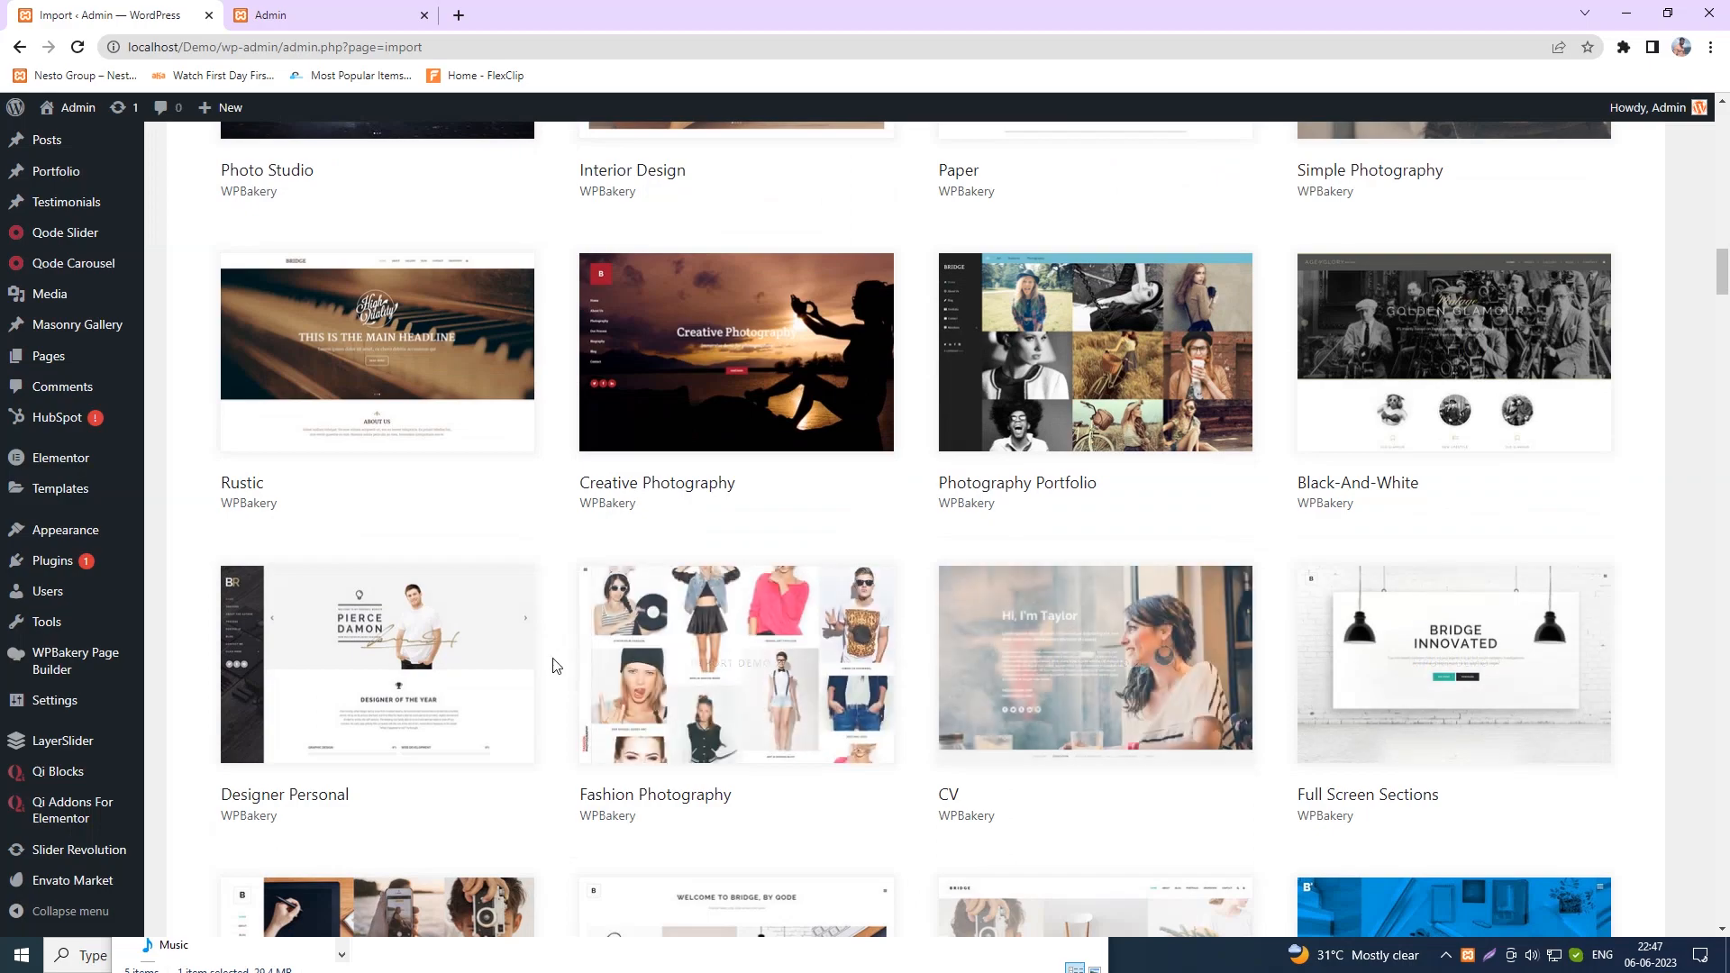
pyautogui.scroll(10, 553, 667)
pyautogui.scroll(18, 552, 667)
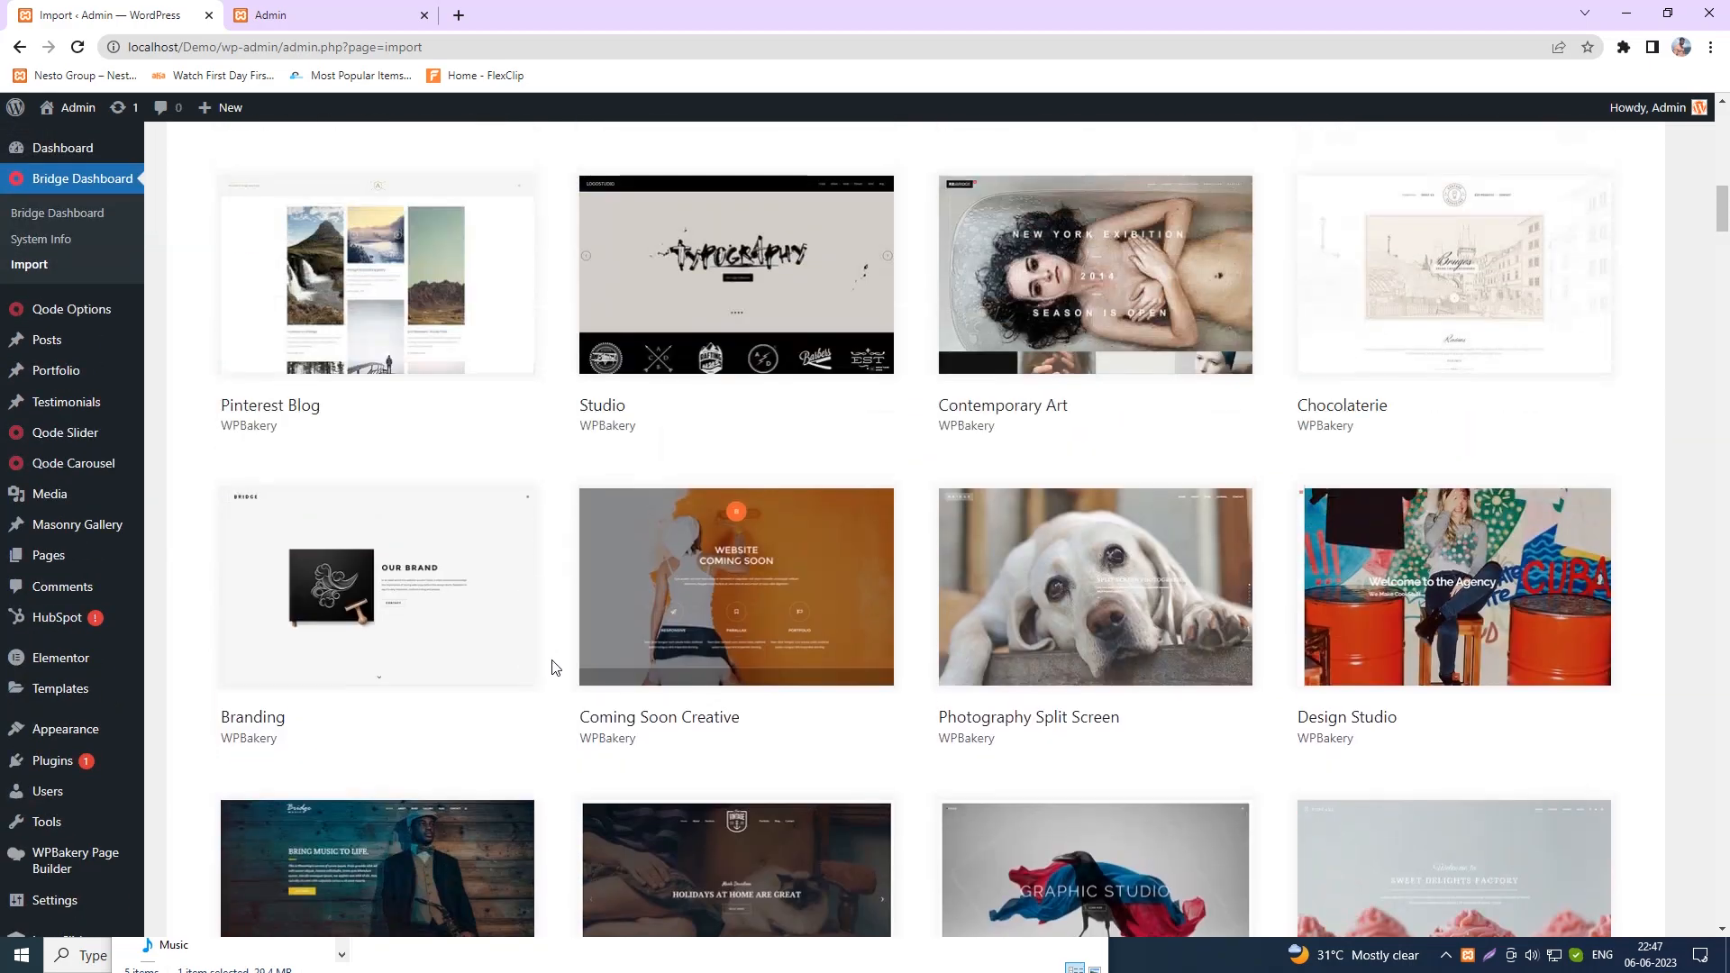
pyautogui.scroll(1, 478, 406)
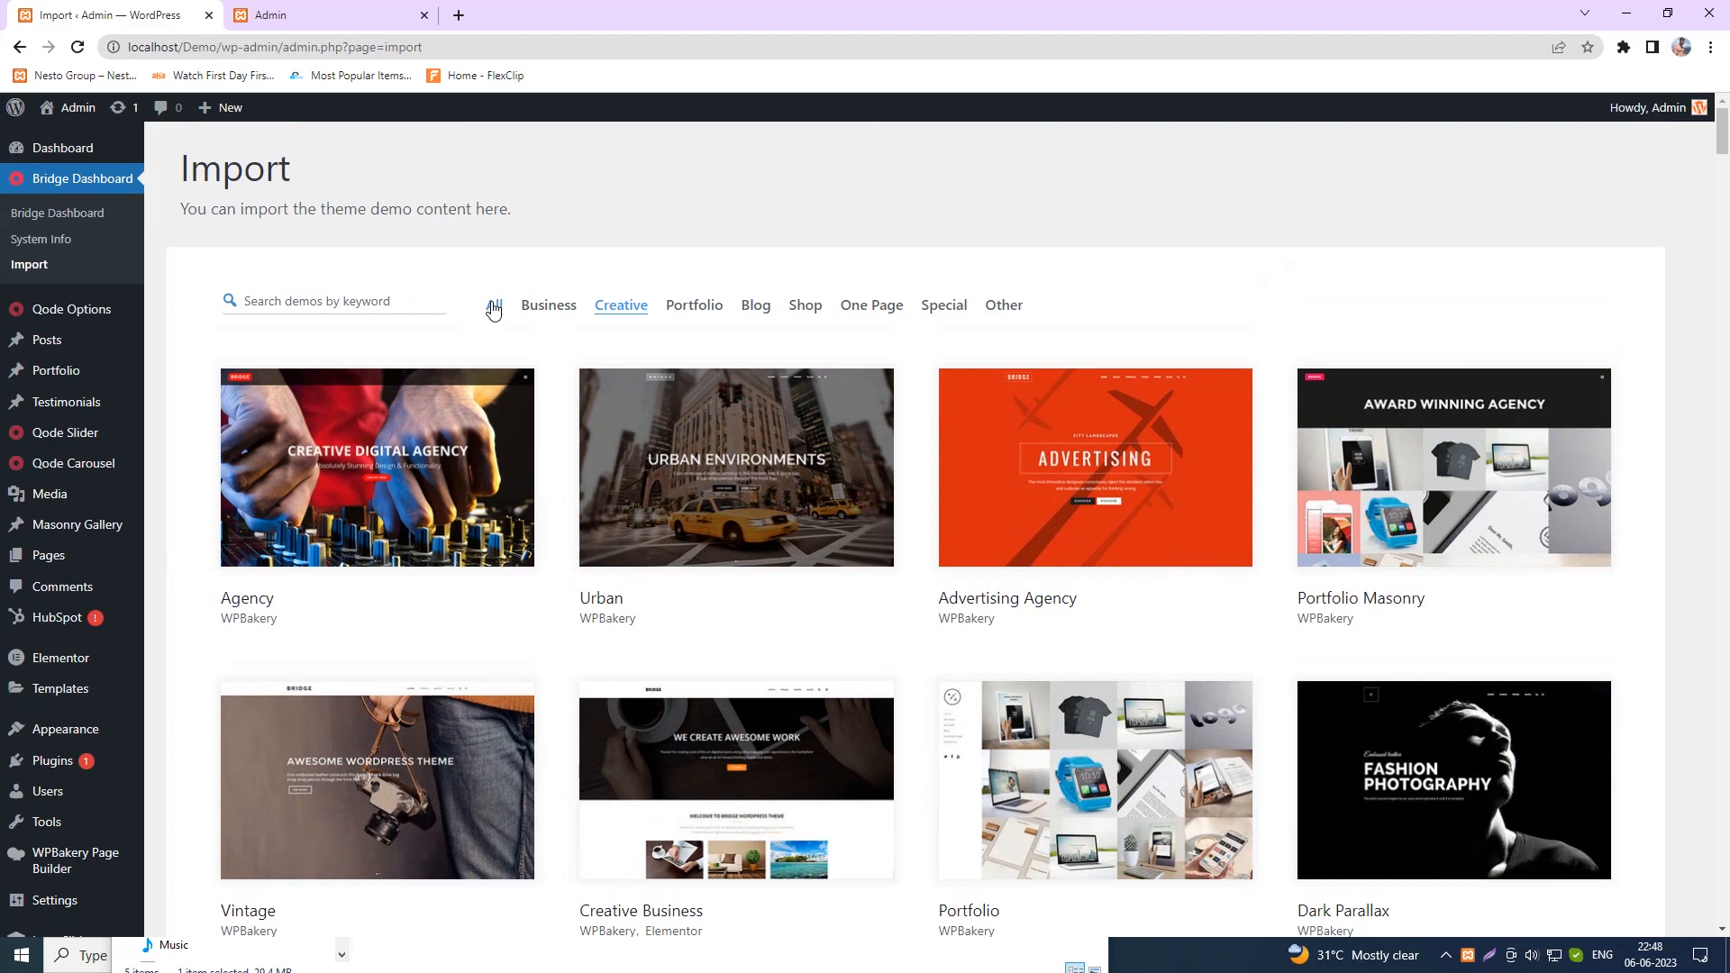
pyautogui.click(494, 307)
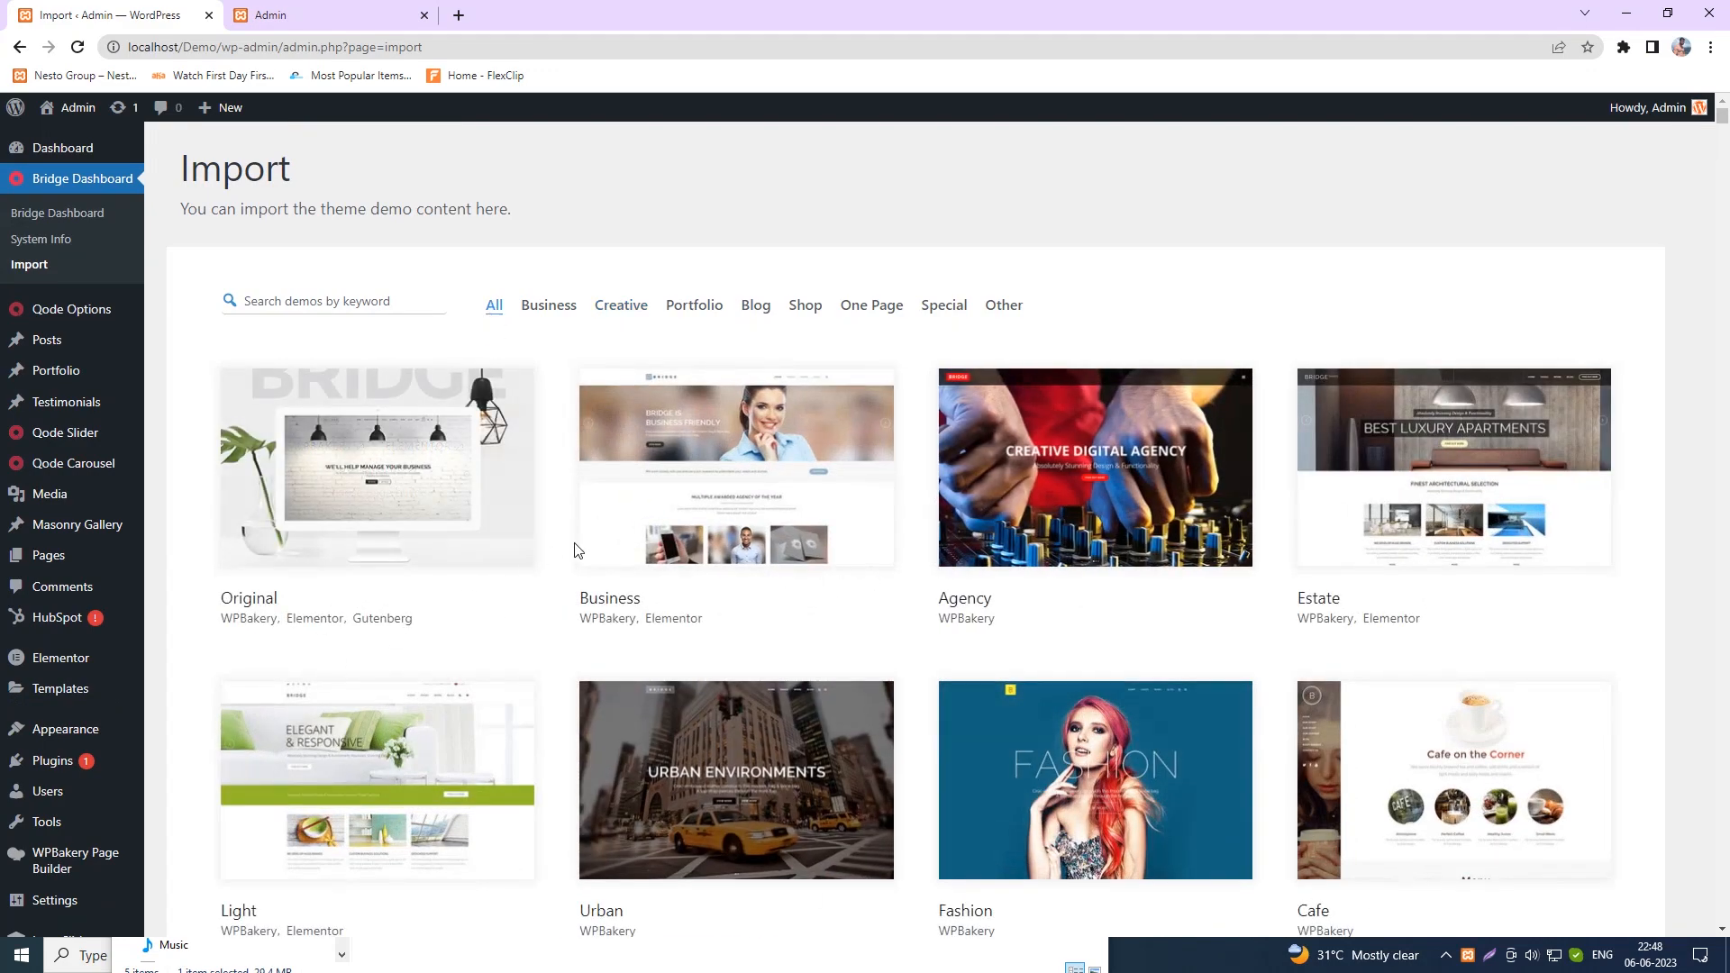
# - Read the server configuration notice in the Modern demo's import dialog and close the dialog
pyautogui.scroll(-3, 1487, 569)
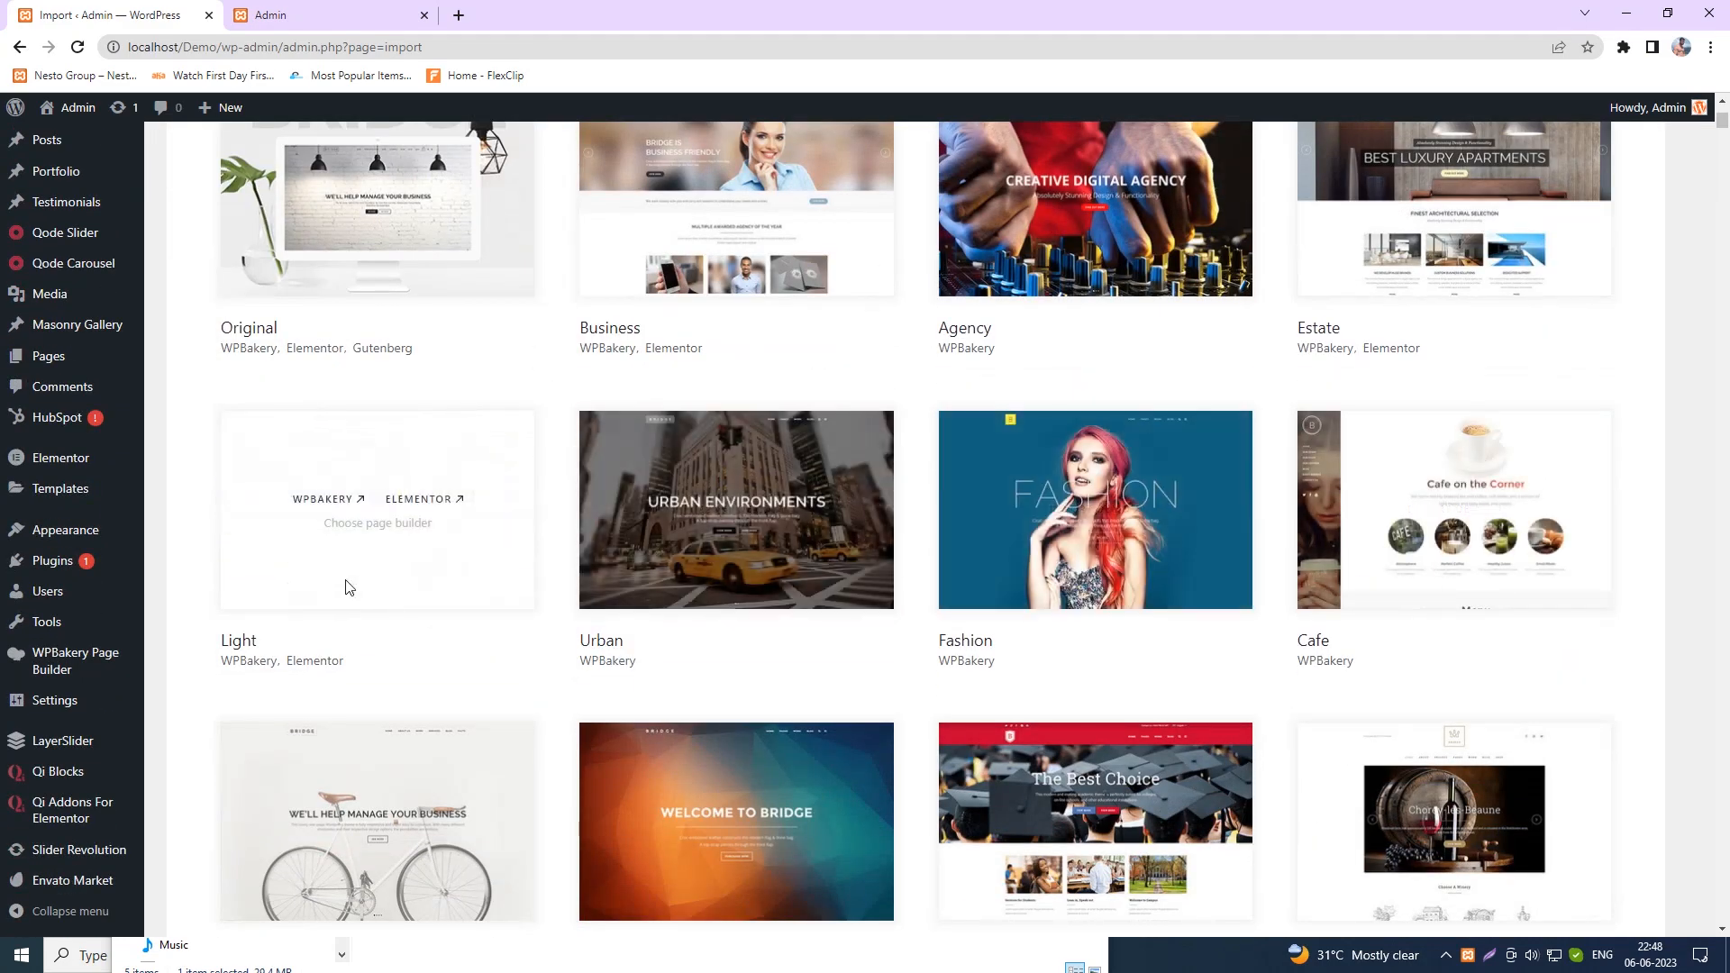
pyautogui.scroll(-2, 343, 590)
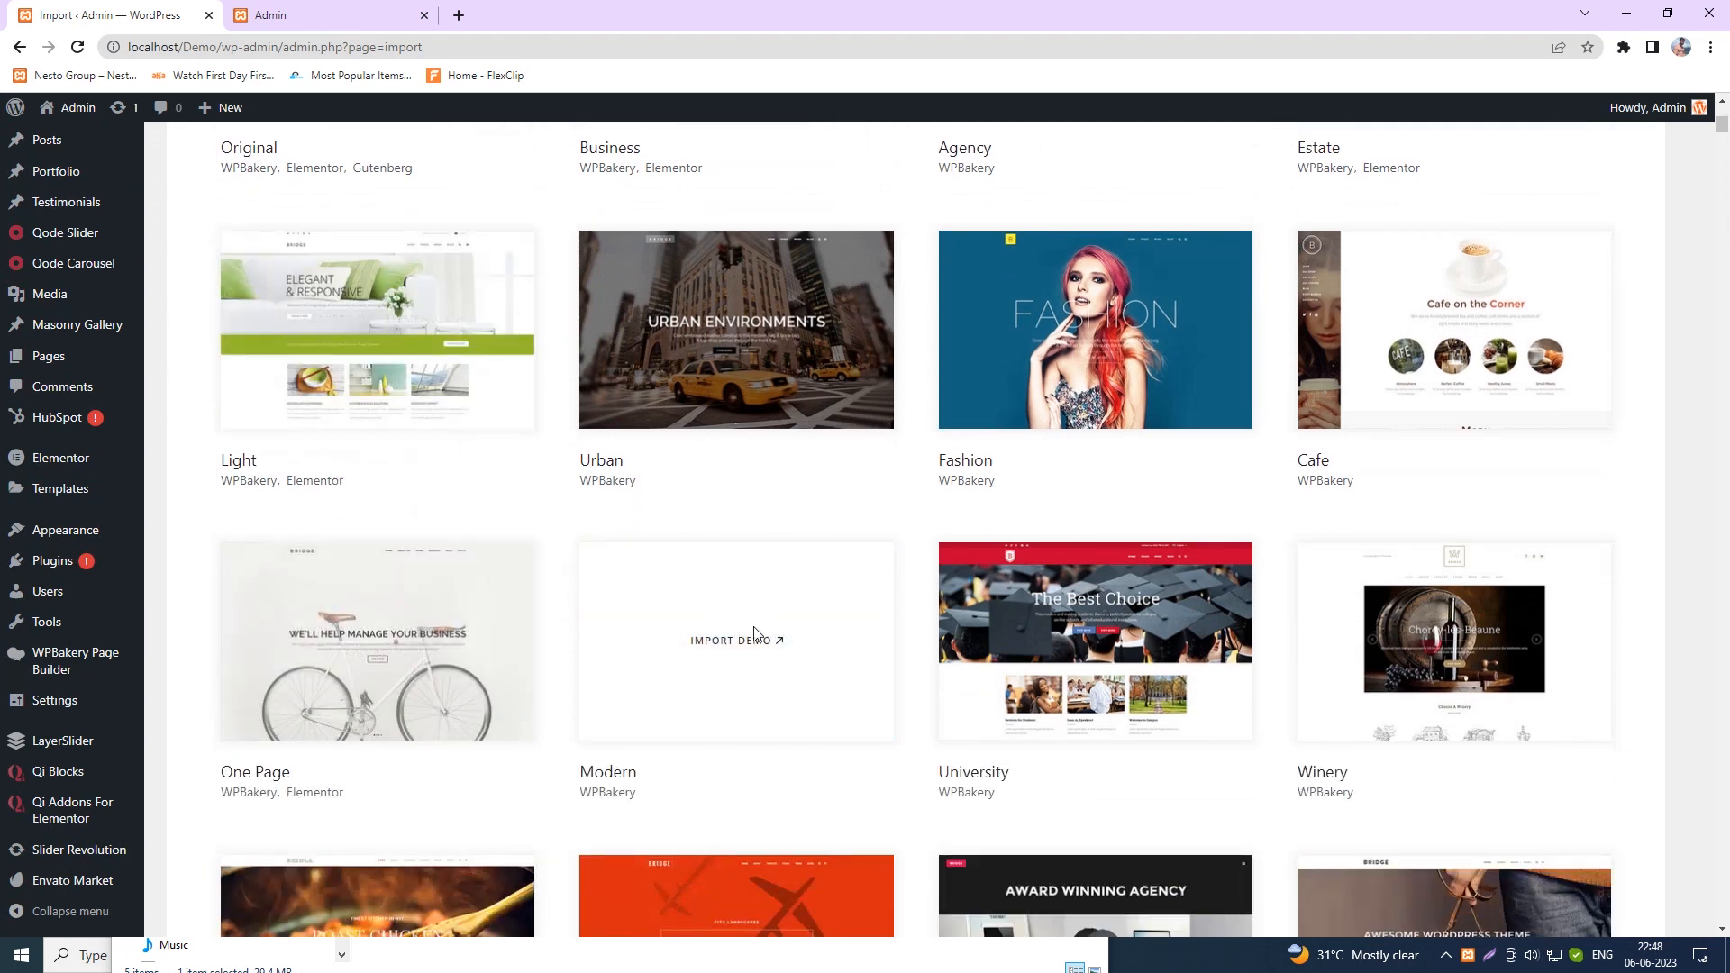
pyautogui.click(721, 647)
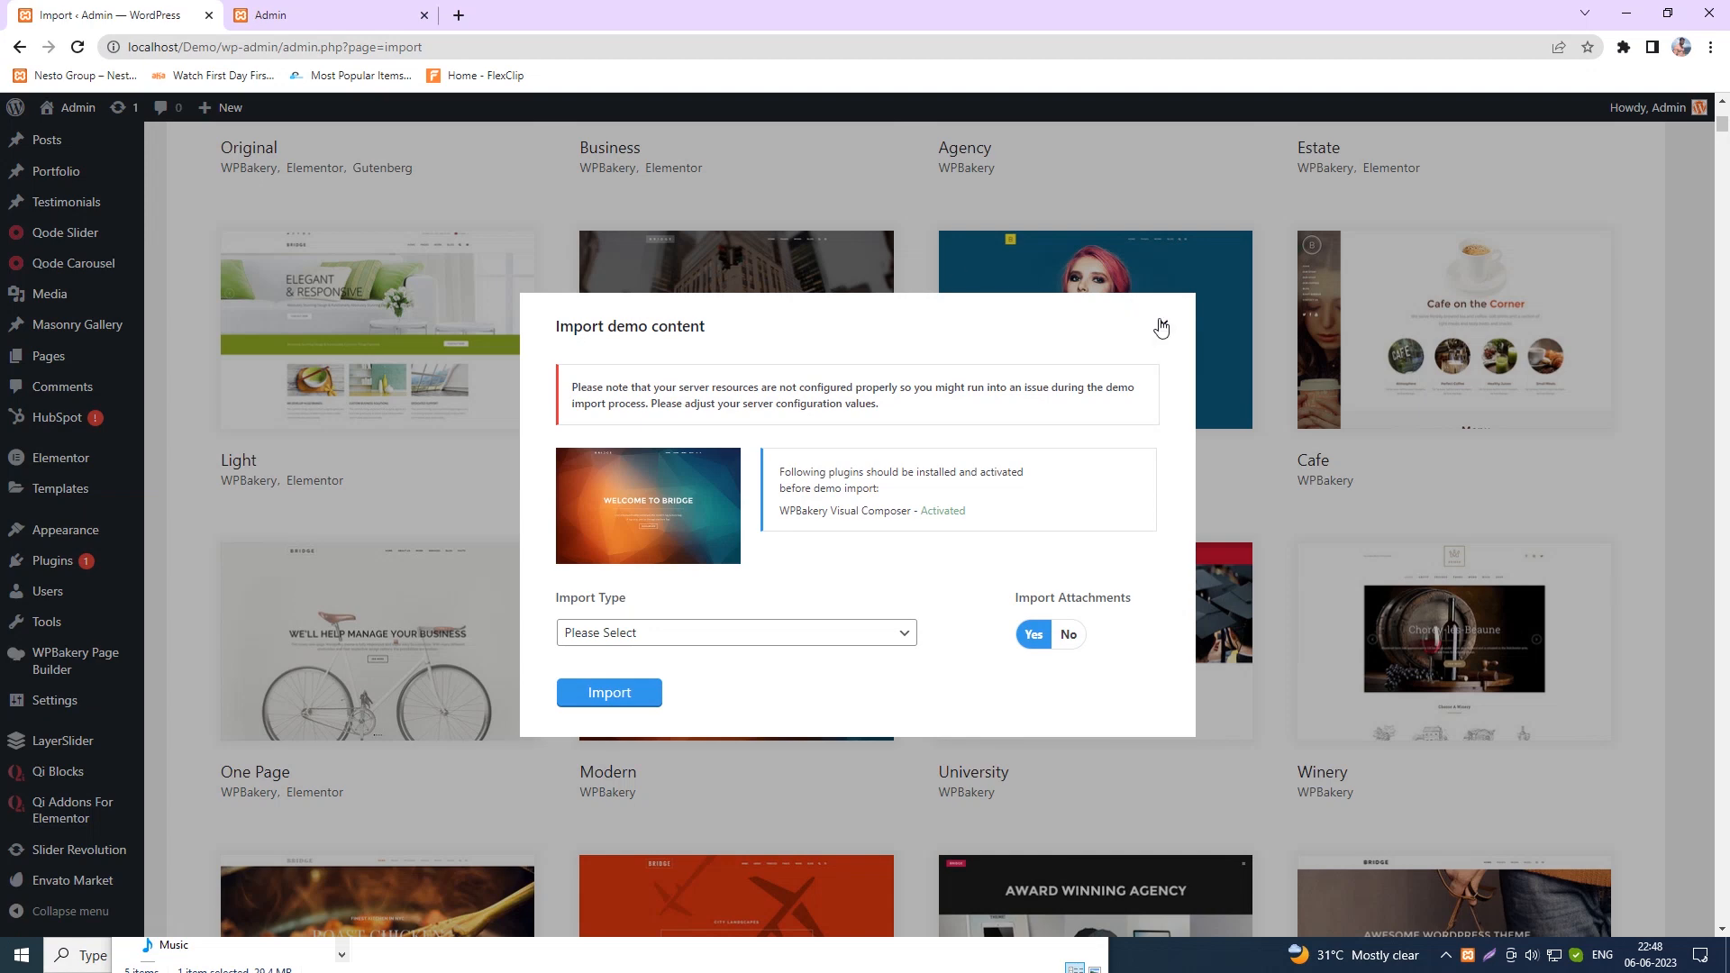
pyautogui.moveTo(573, 392); pyautogui.dragTo(944, 407)
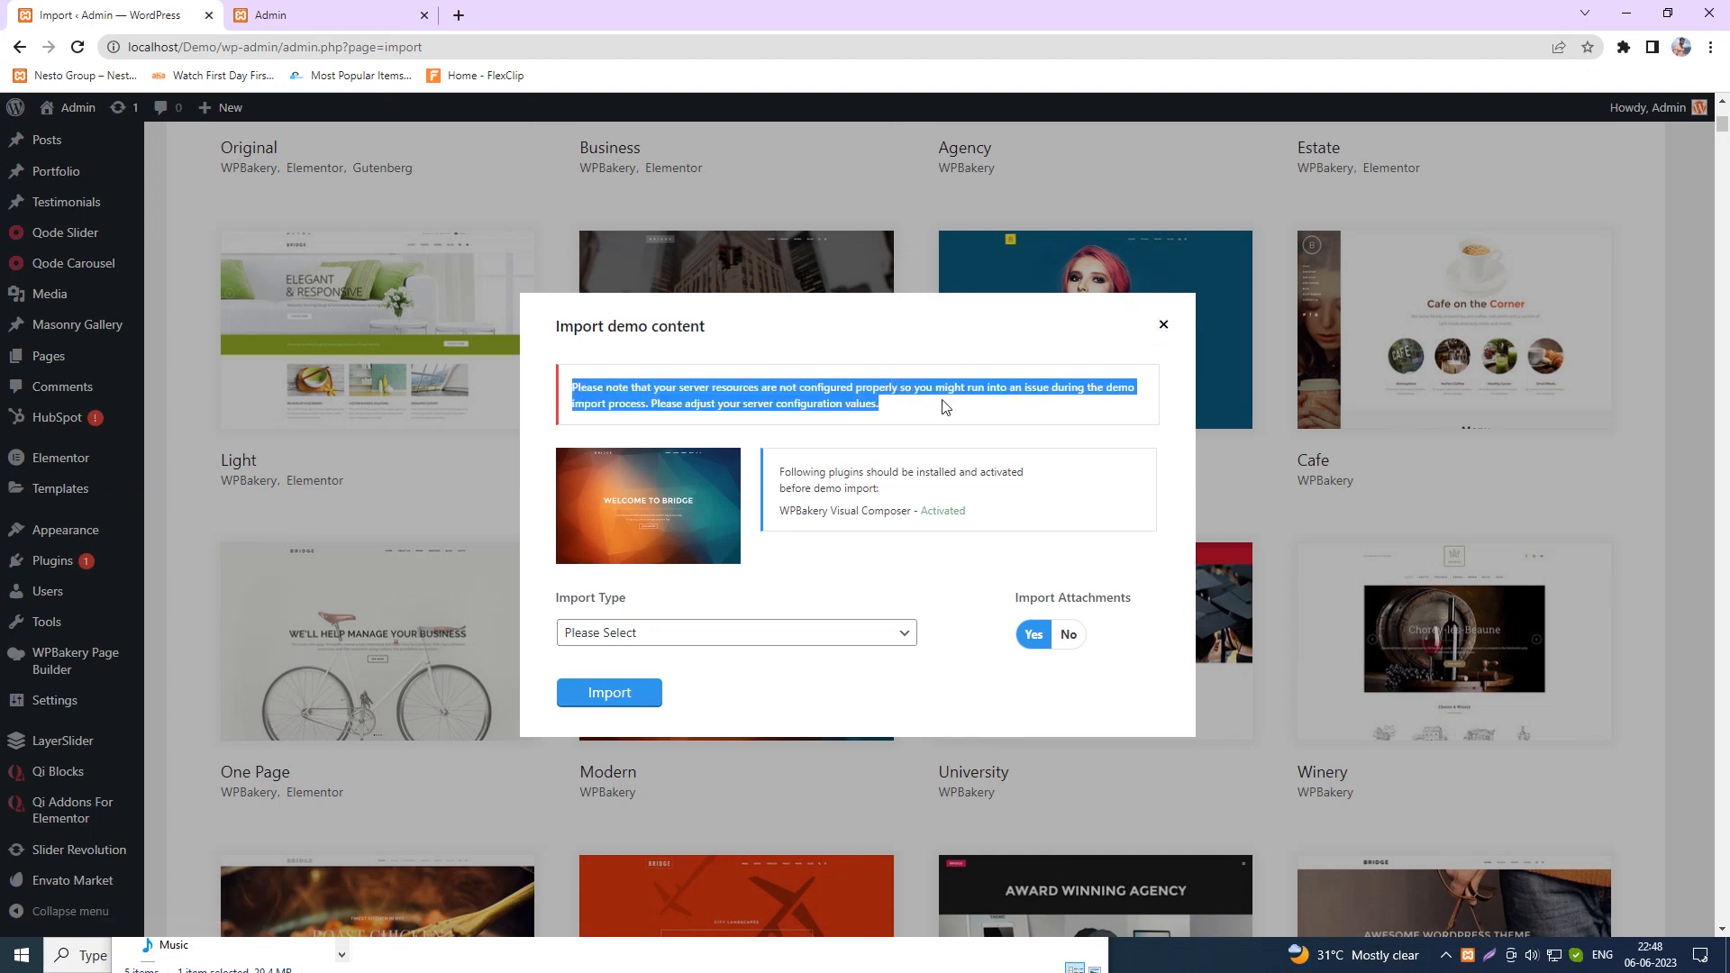
pyautogui.click(1082, 409)
pyautogui.moveTo(1052, 386); pyautogui.dragTo(1094, 382)
pyautogui.moveTo(584, 404); pyautogui.dragTo(877, 419)
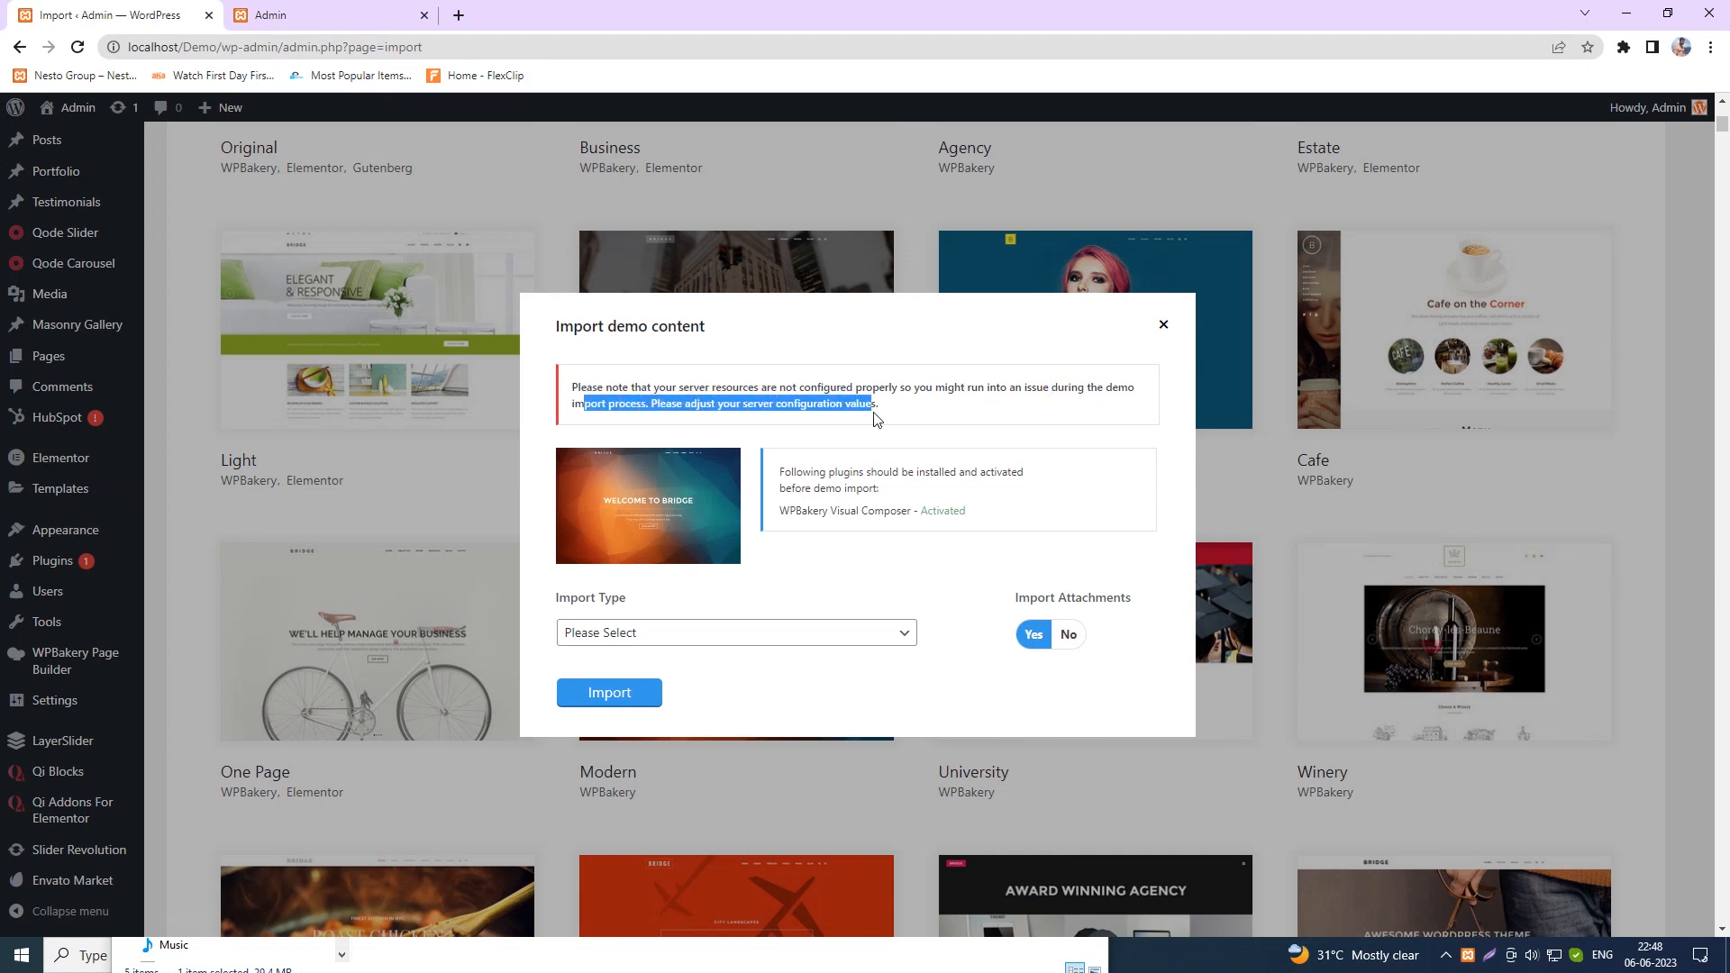
pyautogui.click(955, 414)
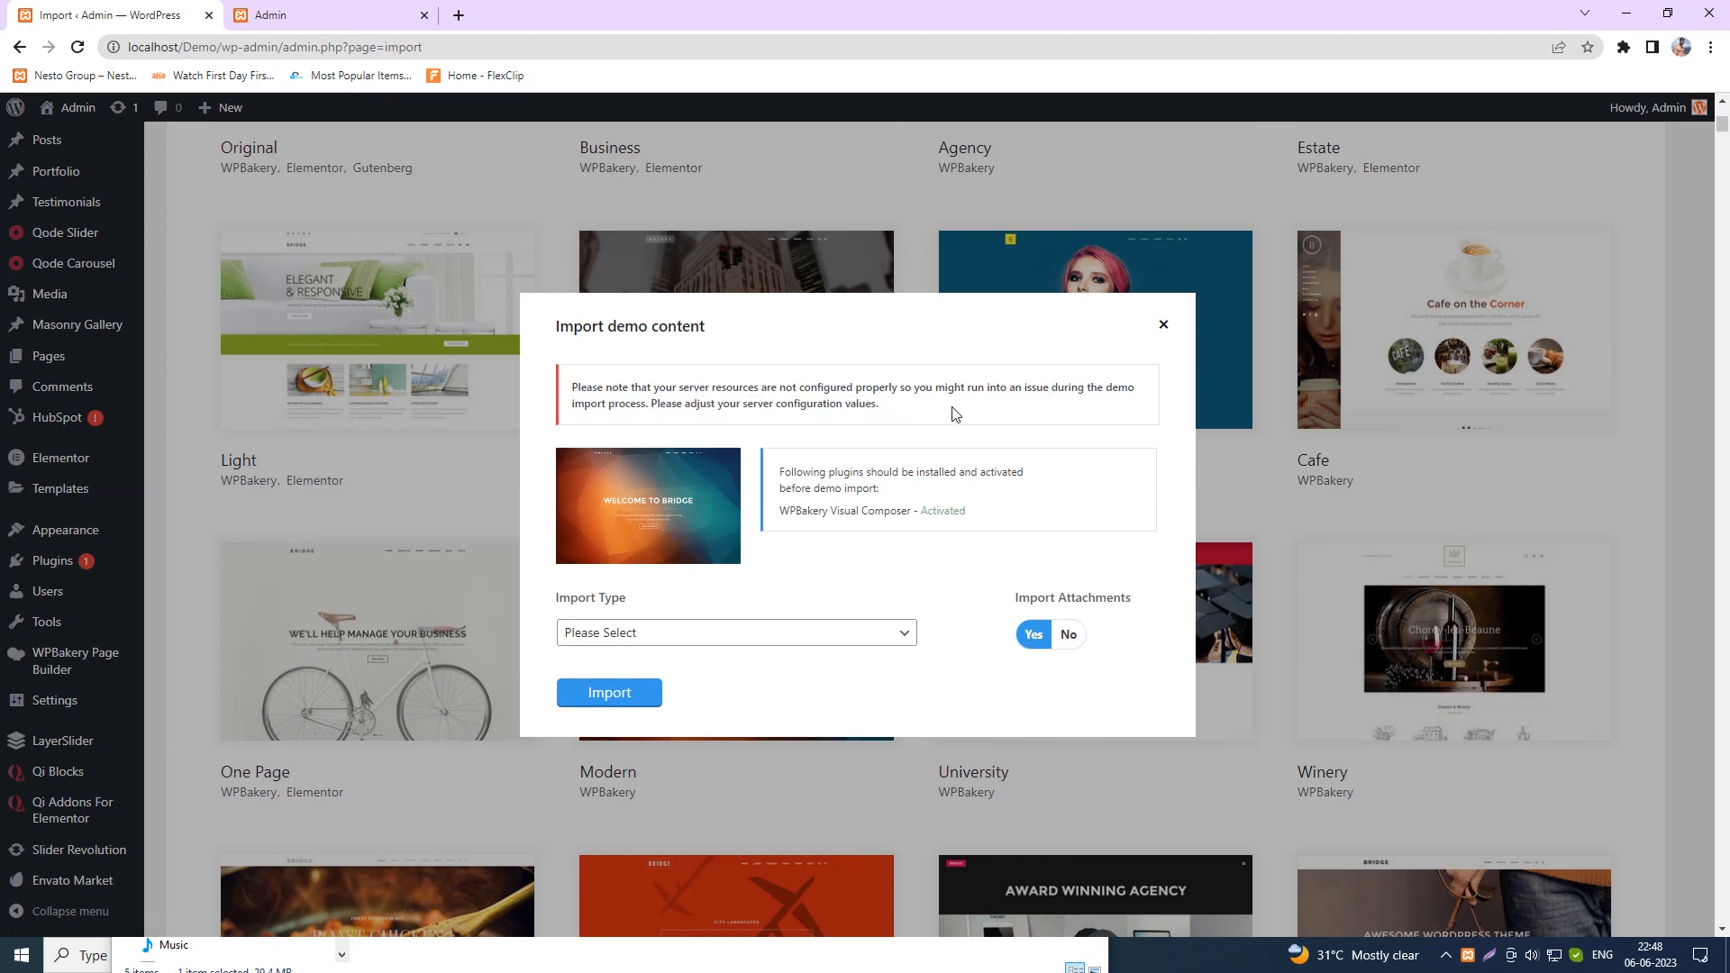
pyautogui.click(1163, 325)
# - Open the Bridge theme's System Info page in a new tab and go to its System Information section
pyautogui.moveTo(56, 172)
pyautogui.moveTo(57, 245)
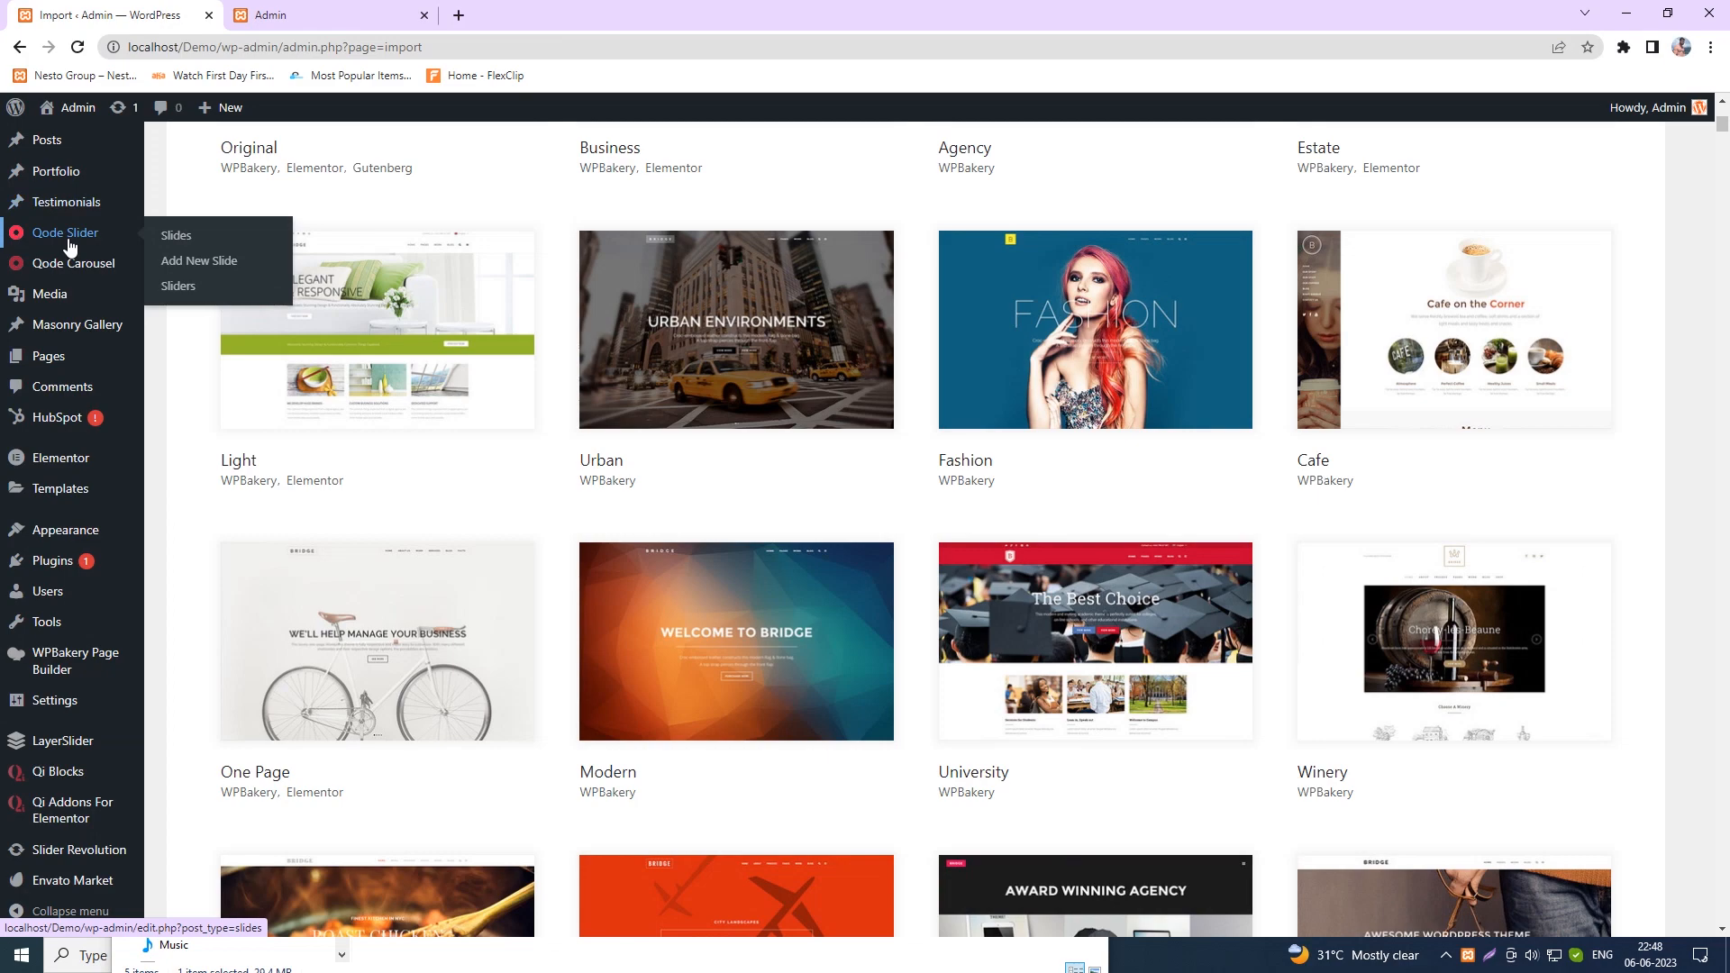
pyautogui.moveTo(78, 266)
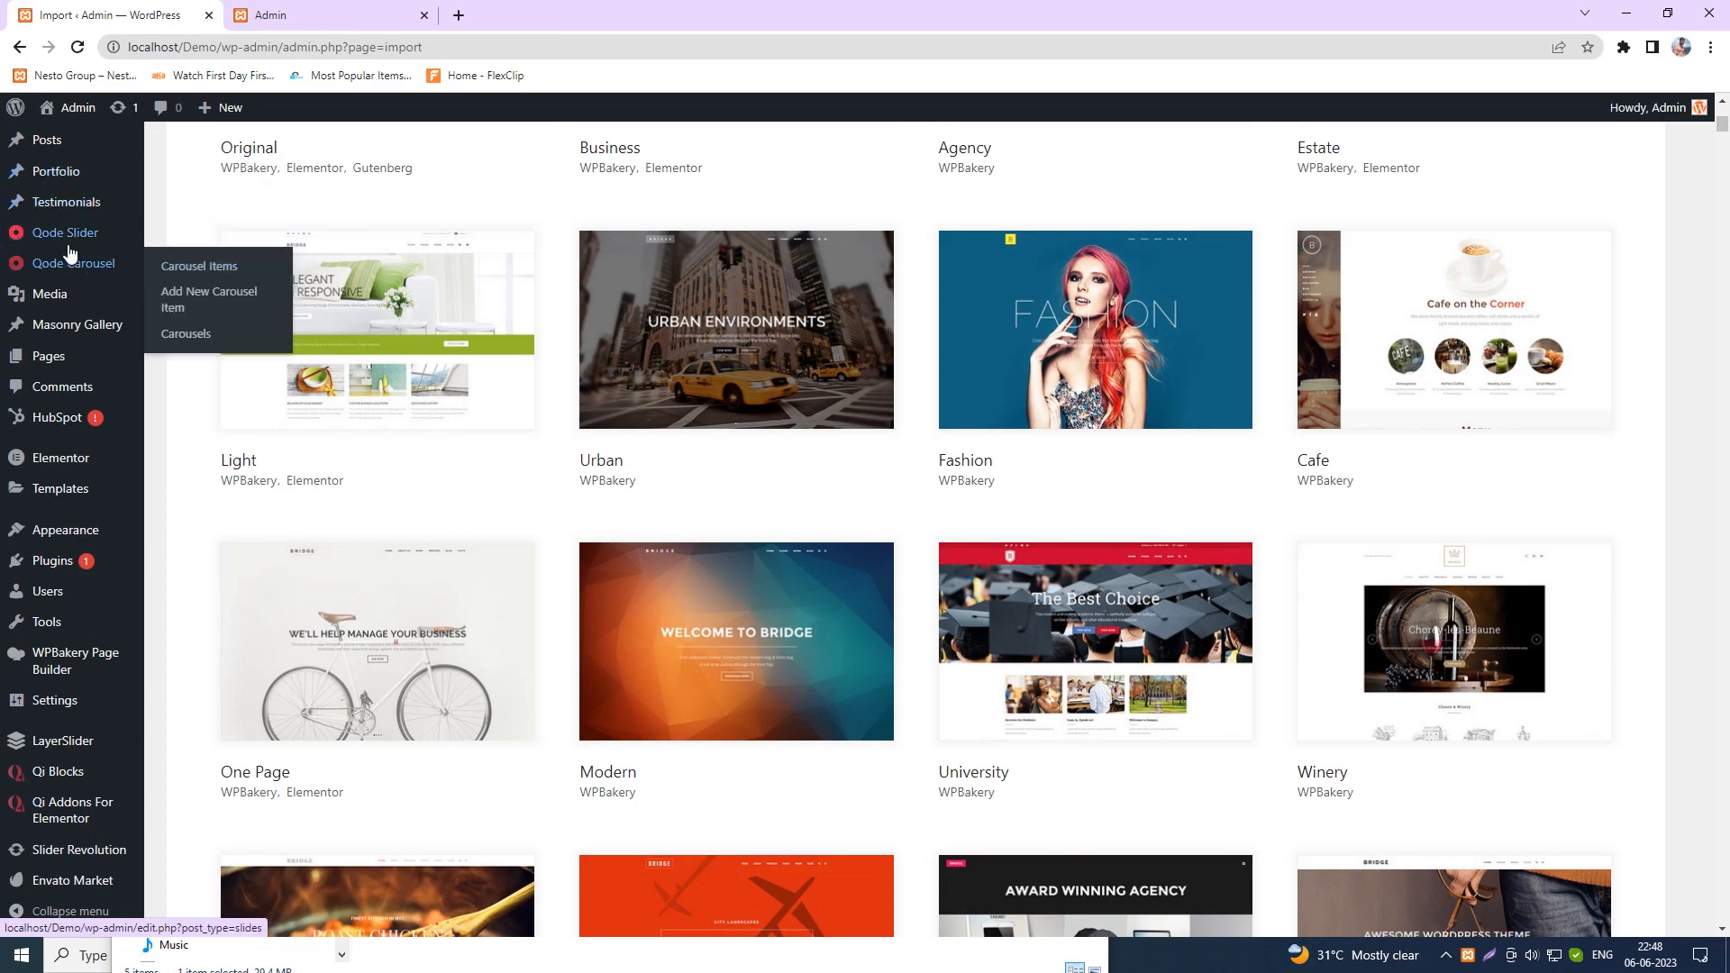
pyautogui.scroll(3, 37, 264)
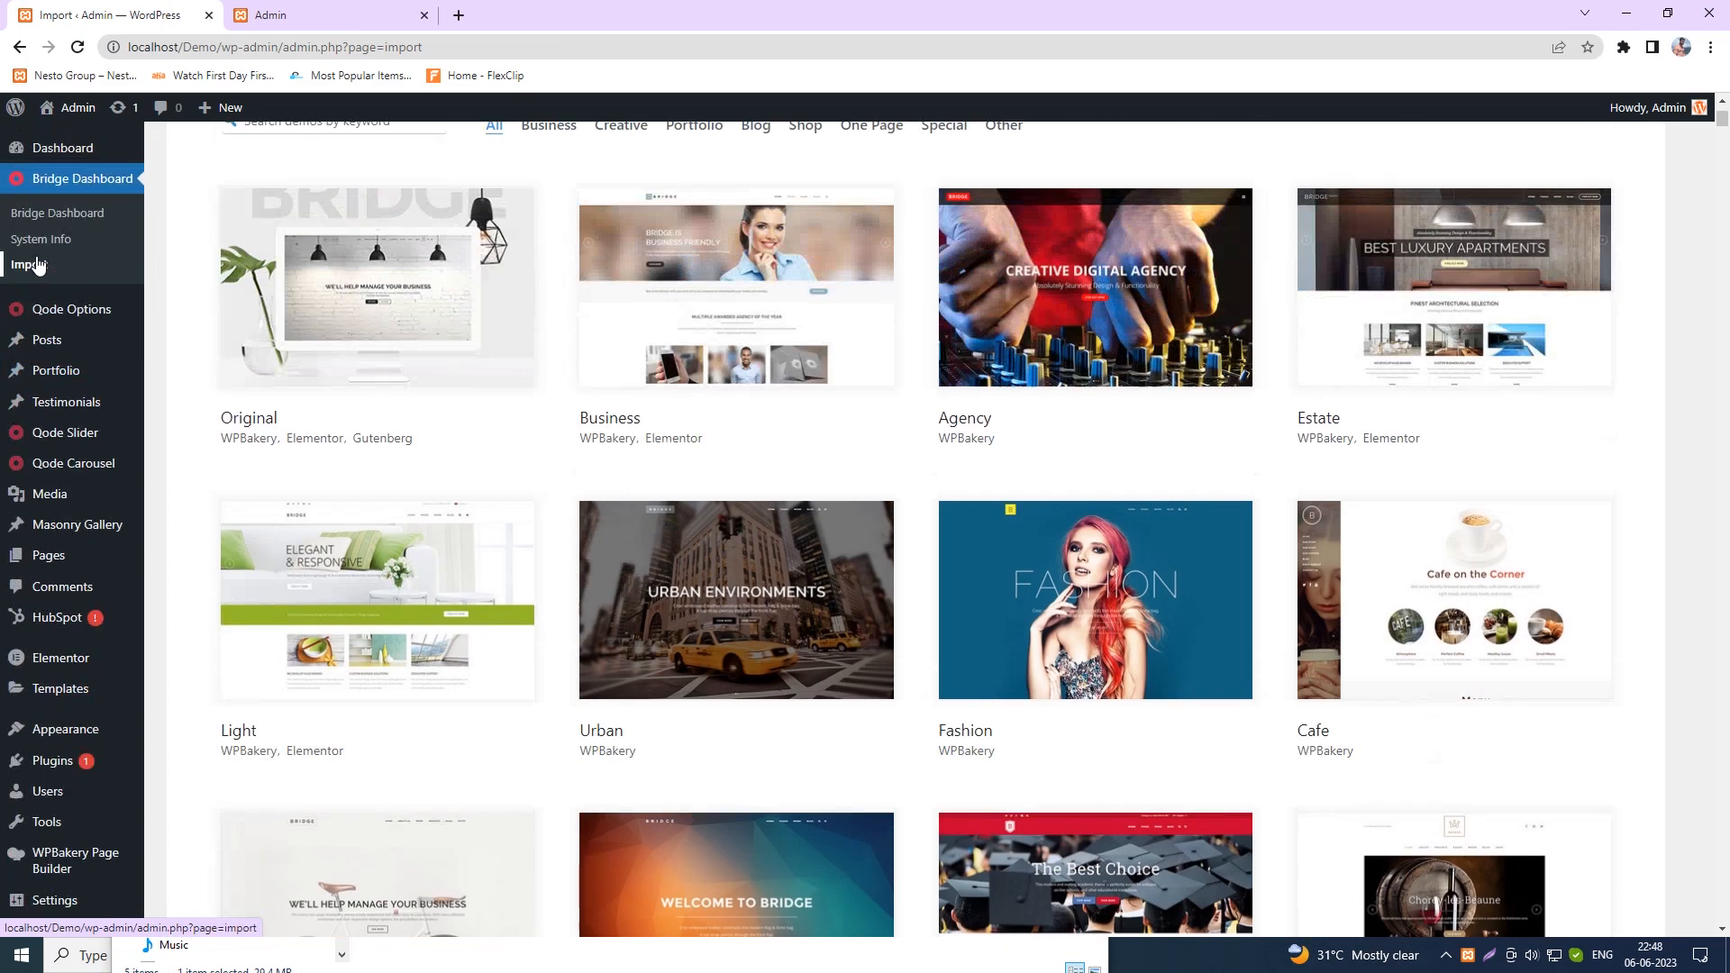
pyautogui.scroll(2, 36, 264)
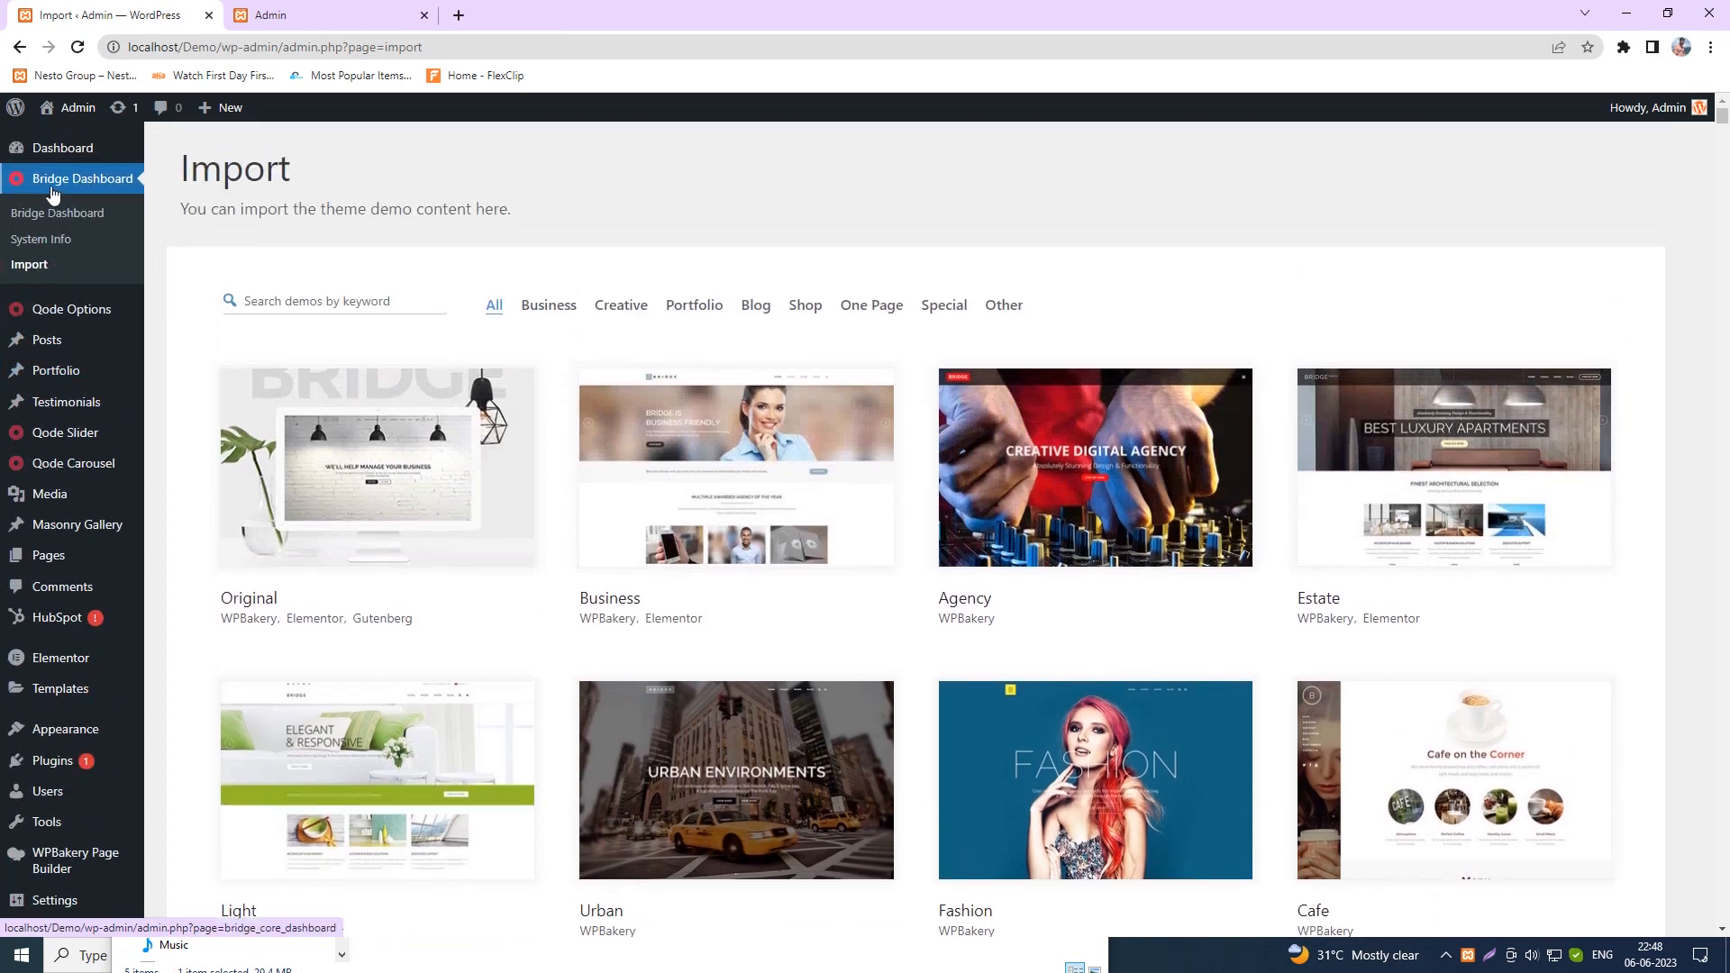
pyautogui.middleClick(41, 242)
pyautogui.click(270, 16)
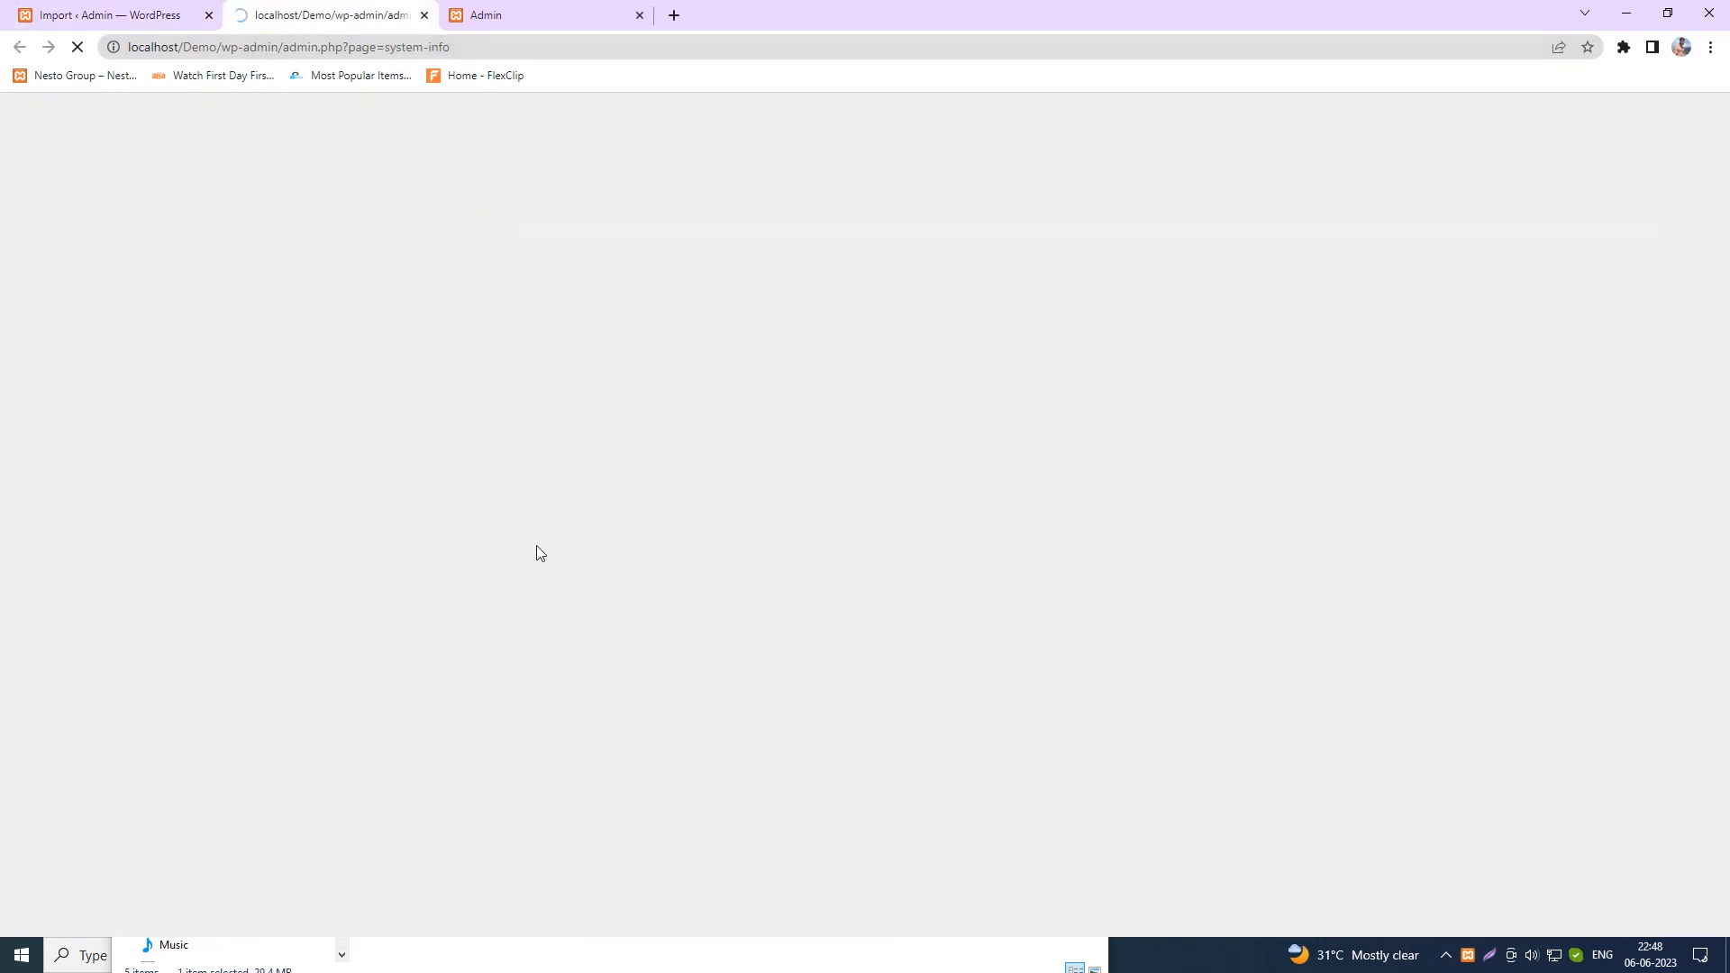
pyautogui.scroll(-6, 530, 491)
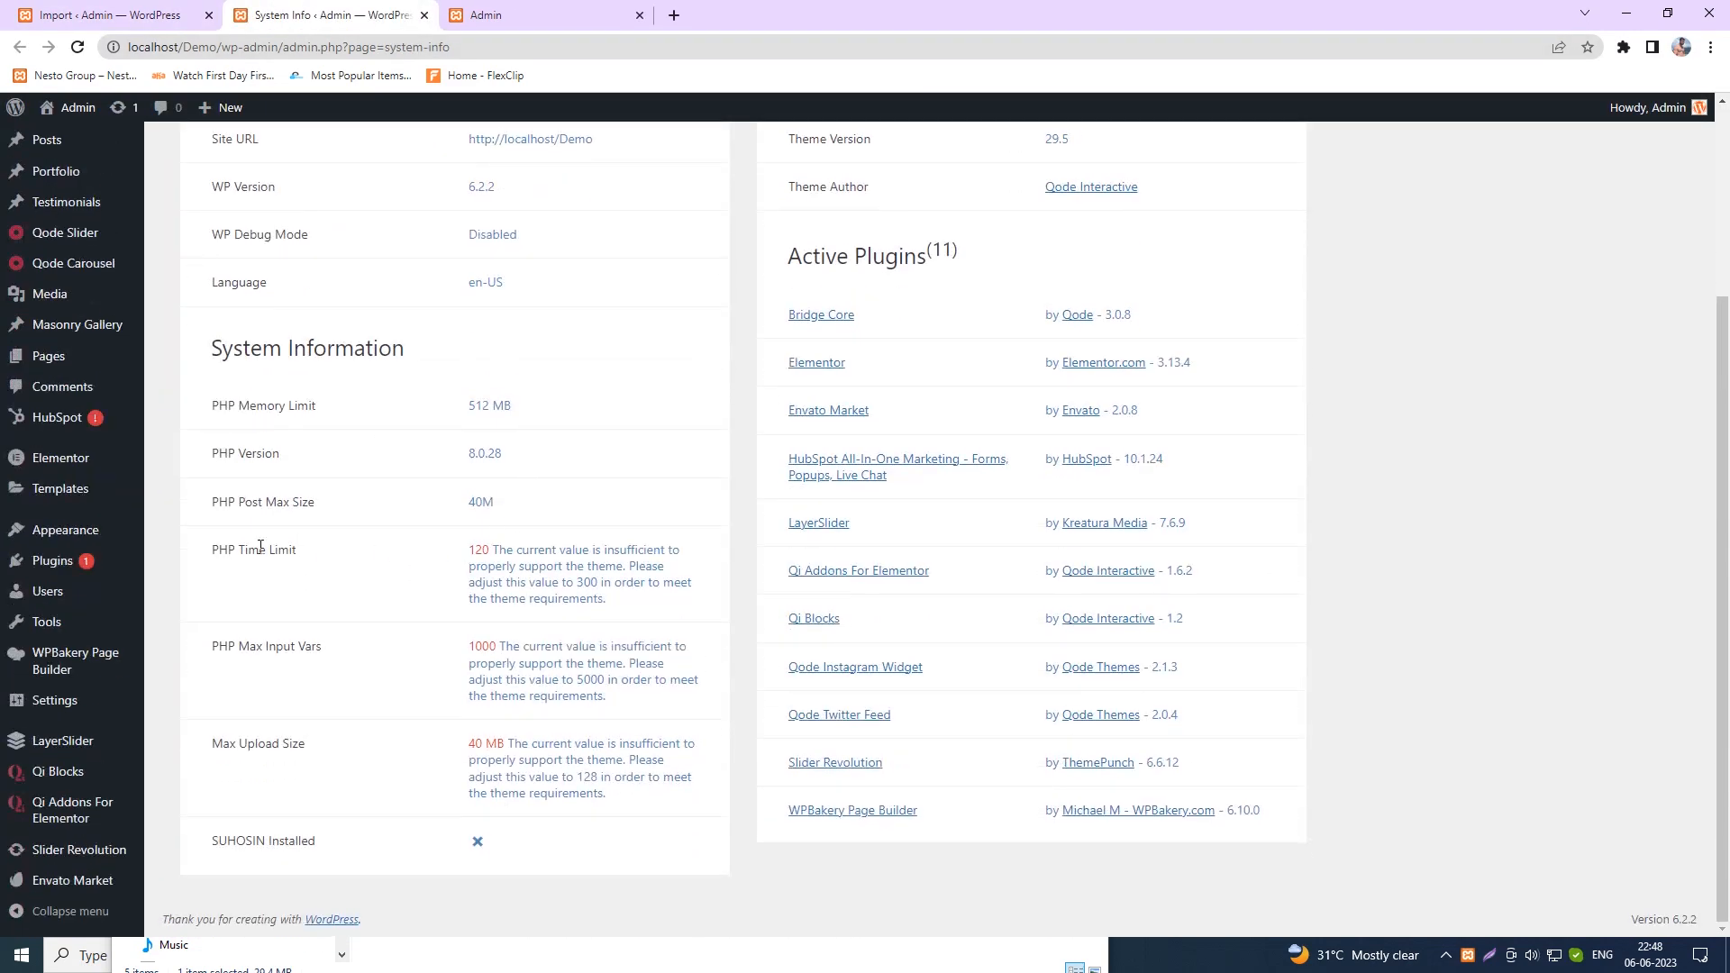
# - Read the required values for PHP Time Limit, PHP Max Input Vars and Max Upload Size in the System Information section
pyautogui.moveTo(215, 548); pyautogui.dragTo(515, 546)
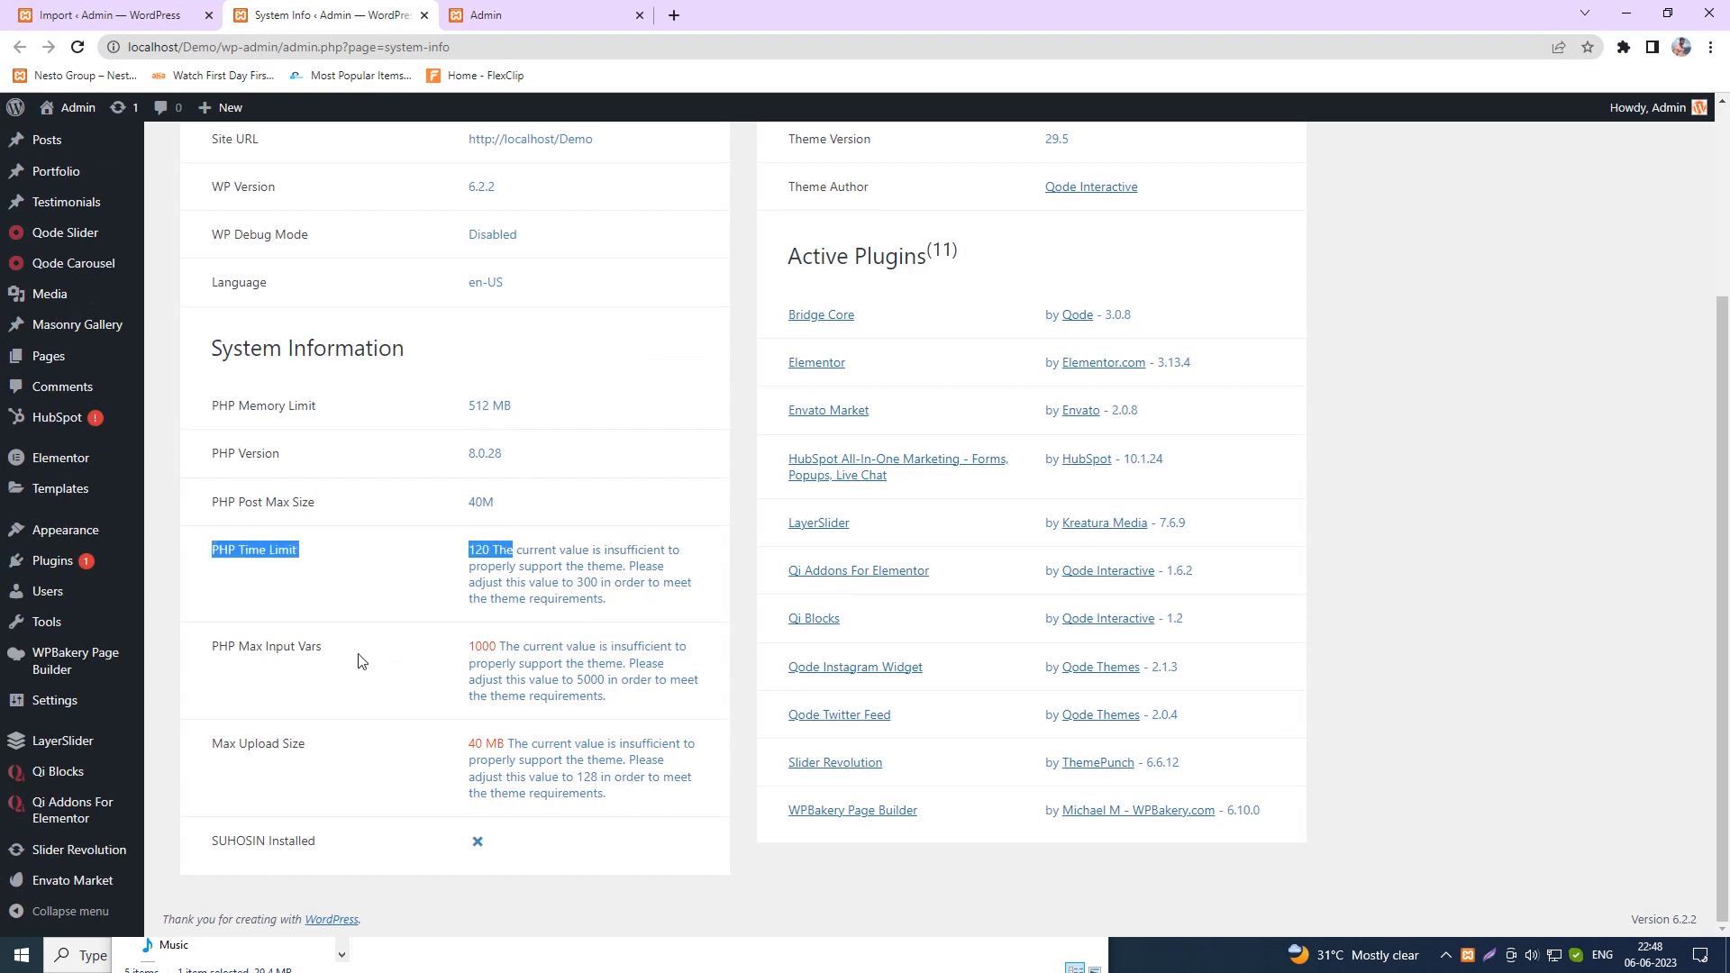
pyautogui.click(434, 654)
pyautogui.moveTo(495, 643); pyautogui.dragTo(521, 646)
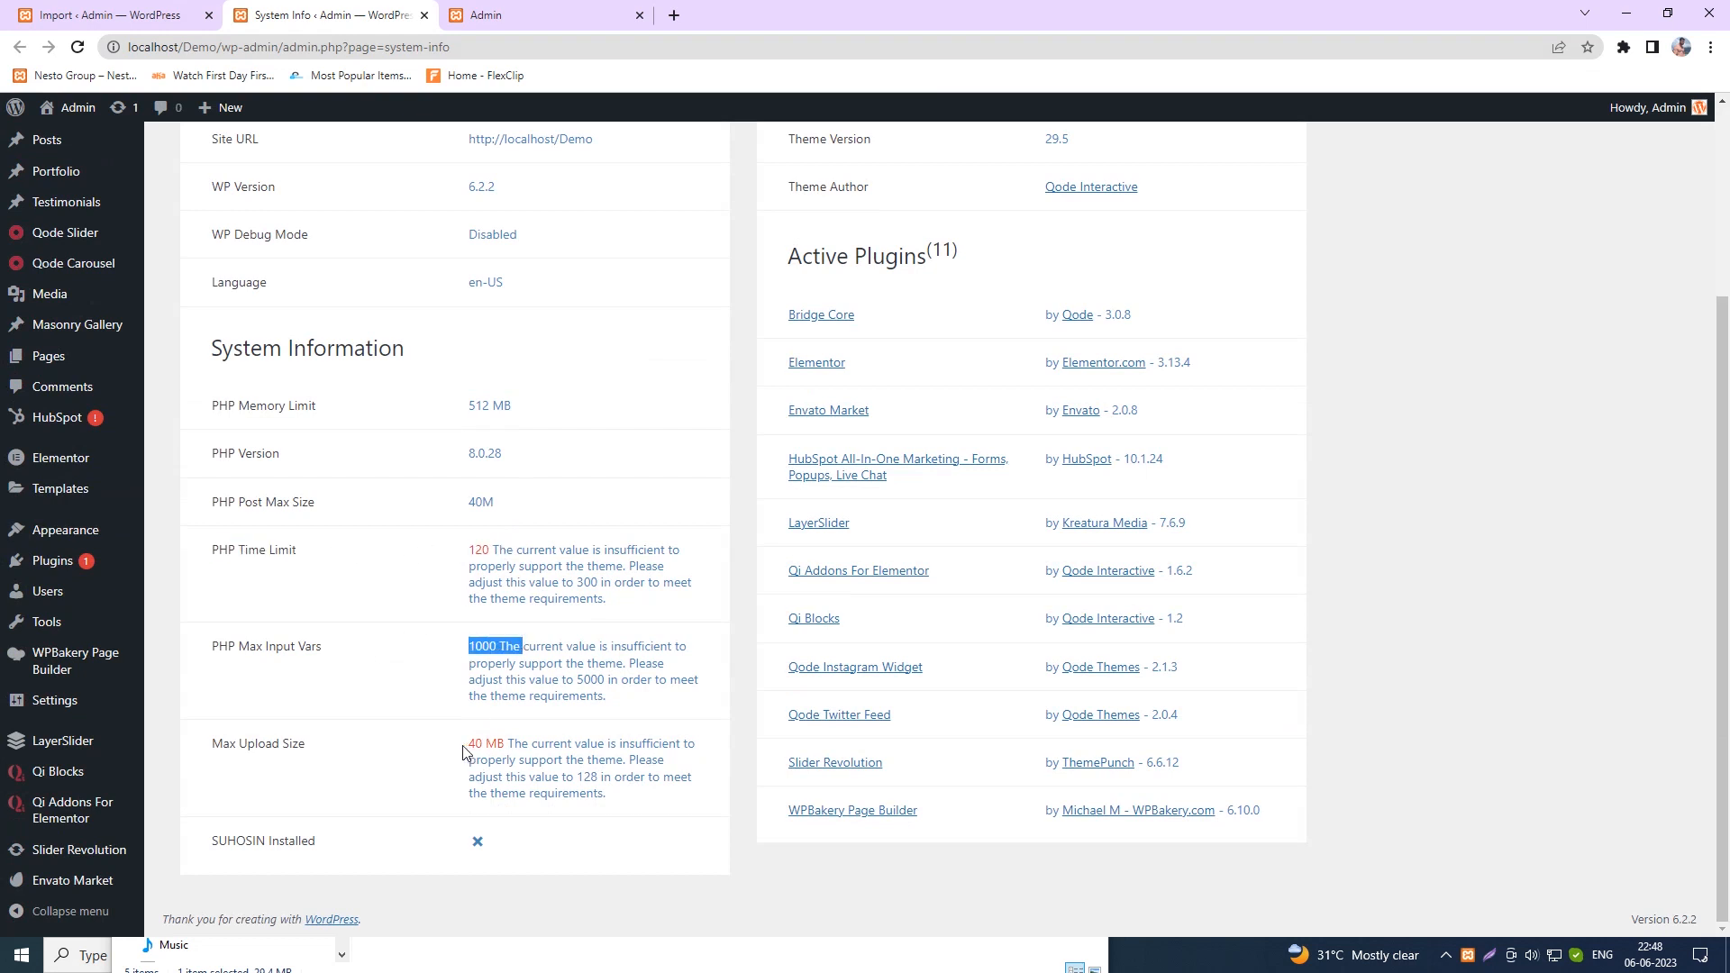
pyautogui.moveTo(466, 746); pyautogui.dragTo(639, 817)
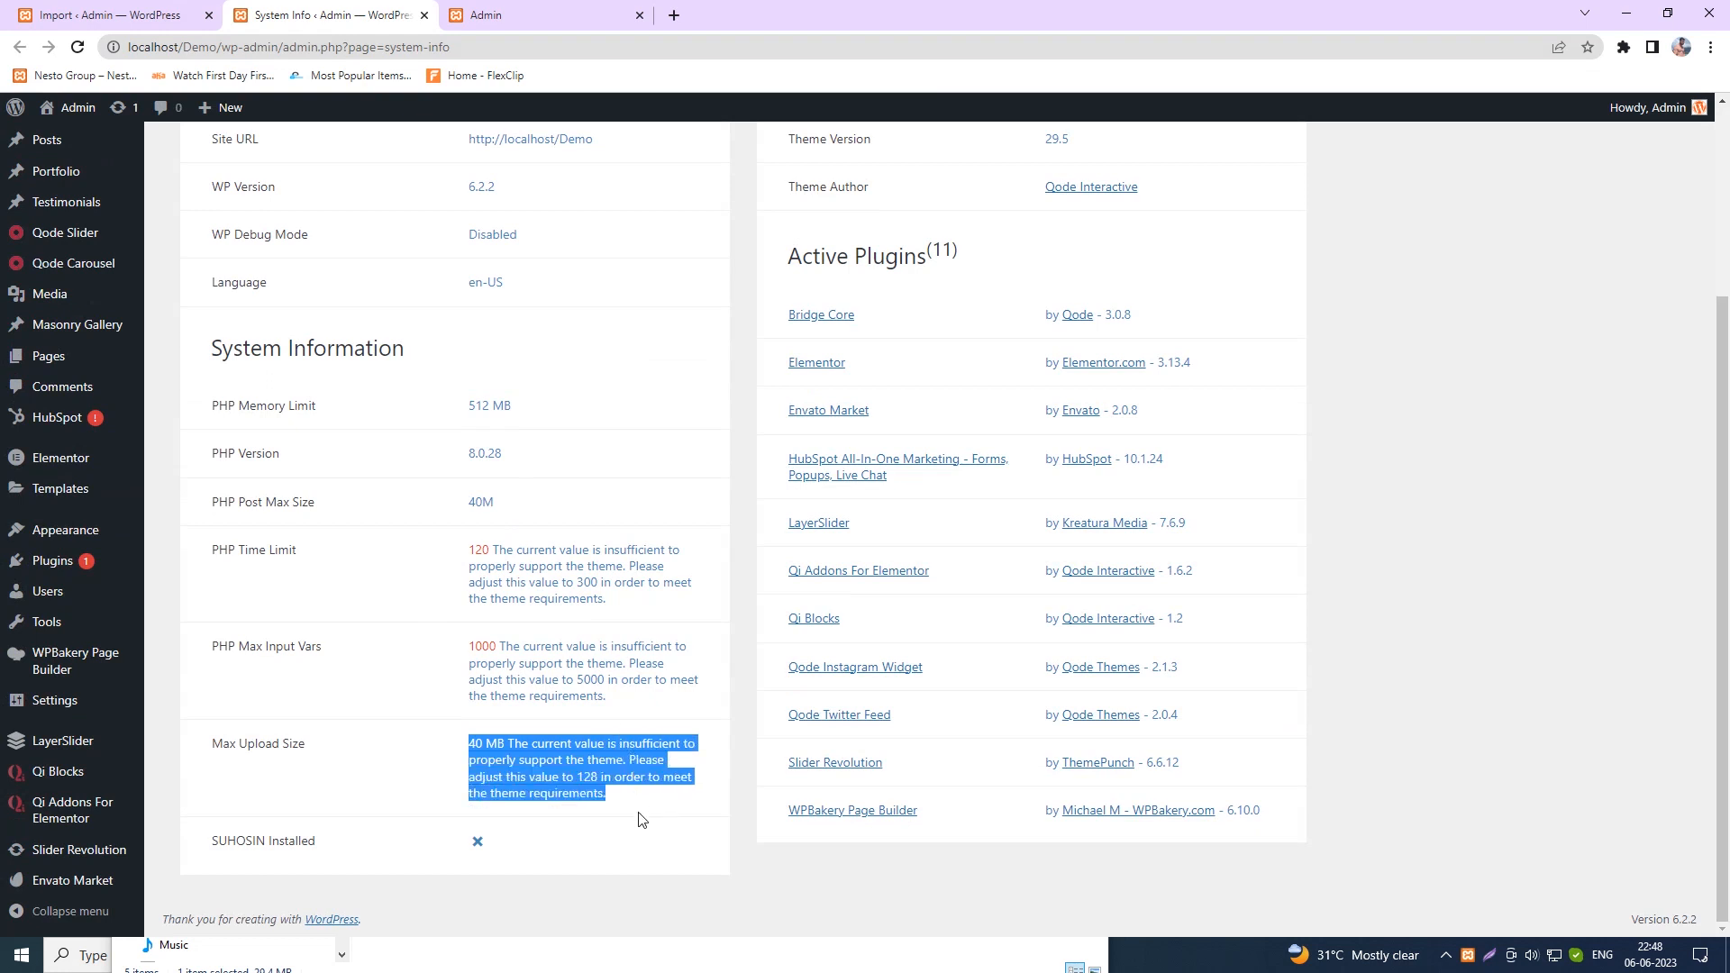
pyautogui.moveTo(469, 647); pyautogui.dragTo(630, 712)
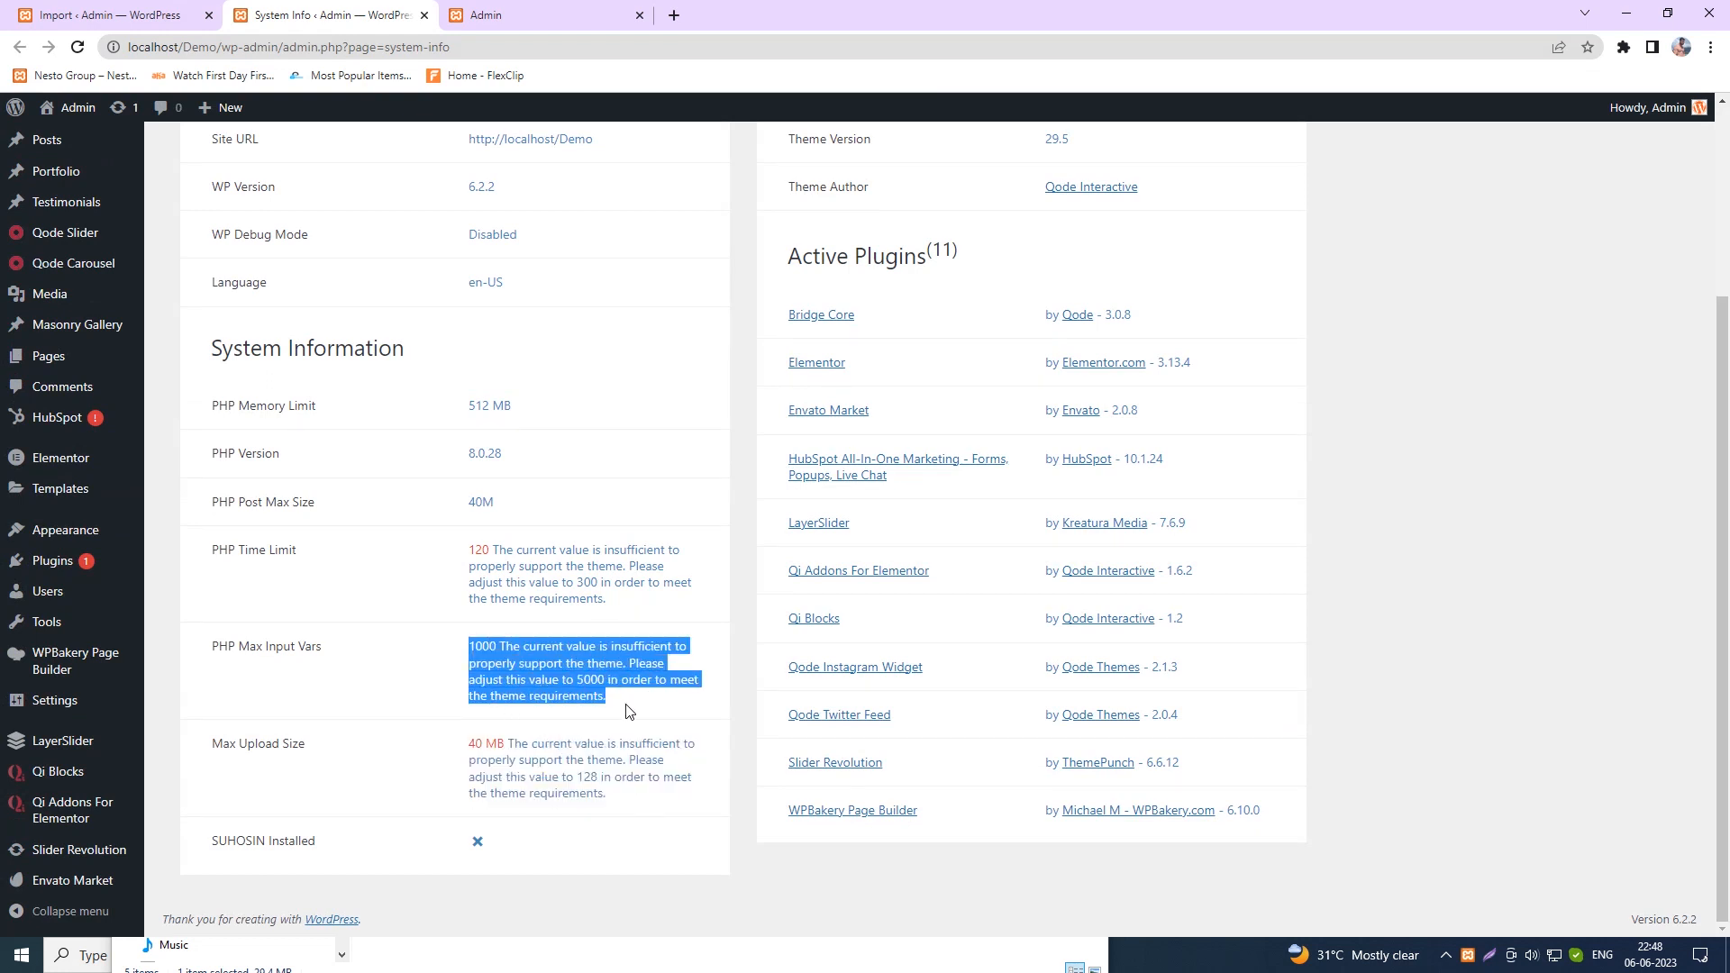
pyautogui.moveTo(465, 565); pyautogui.dragTo(618, 610)
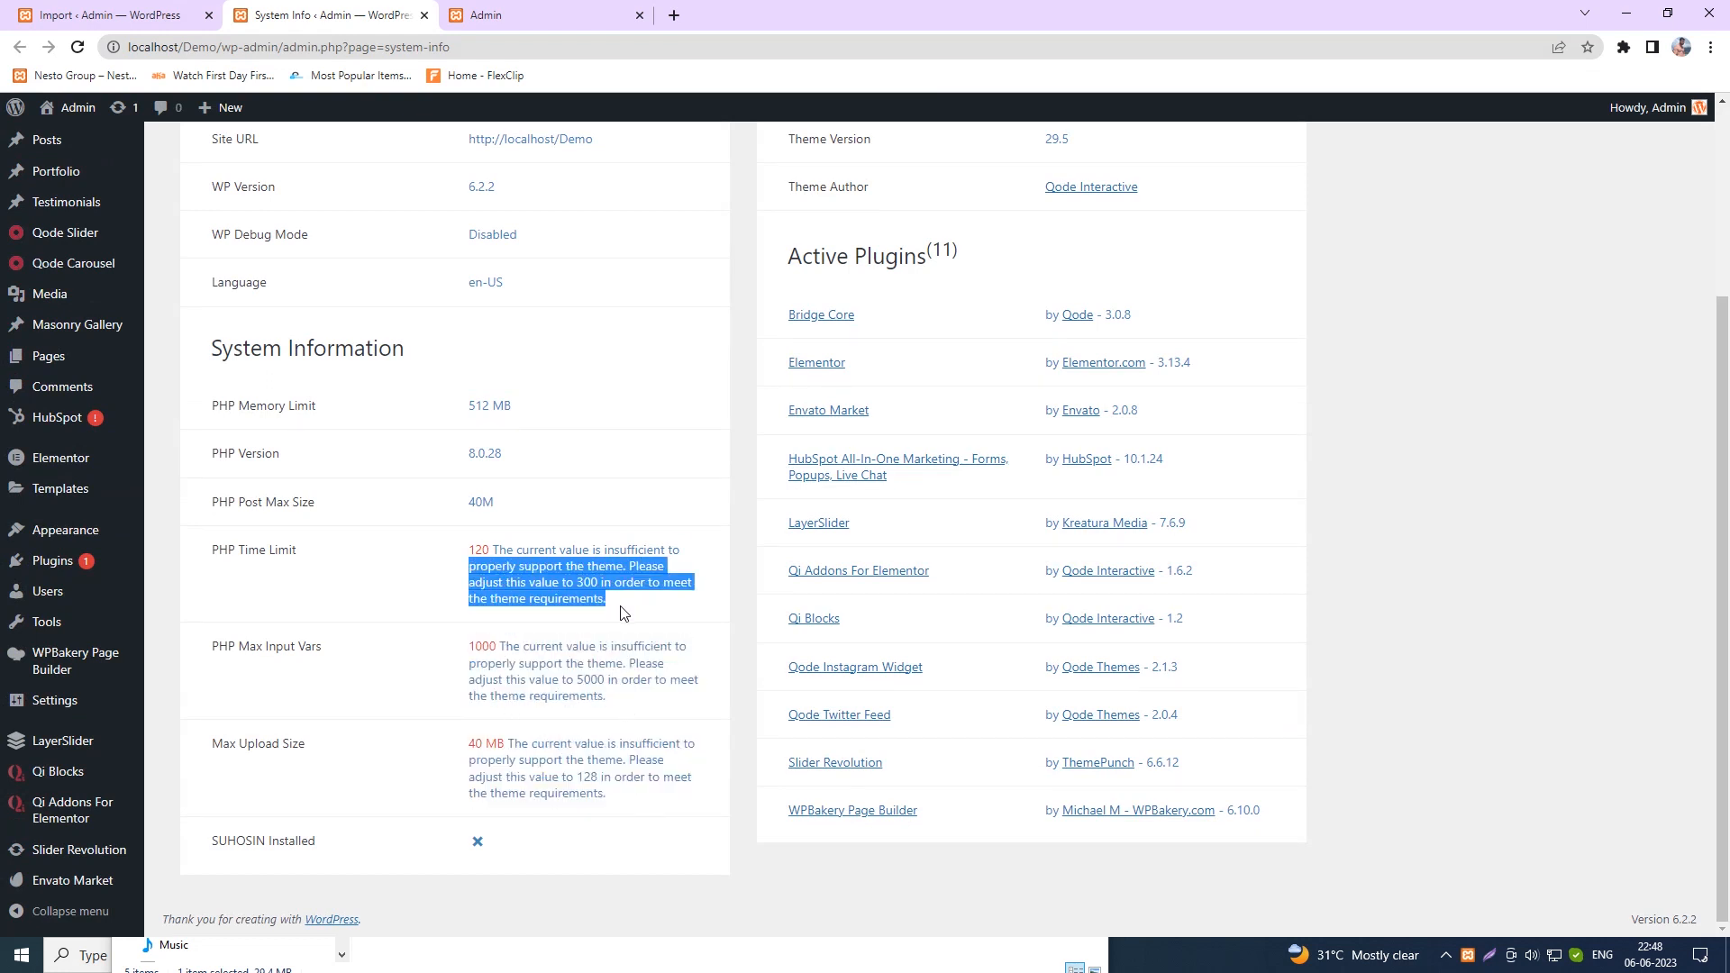
pyautogui.click(645, 610)
pyautogui.scroll(3, 387, 563)
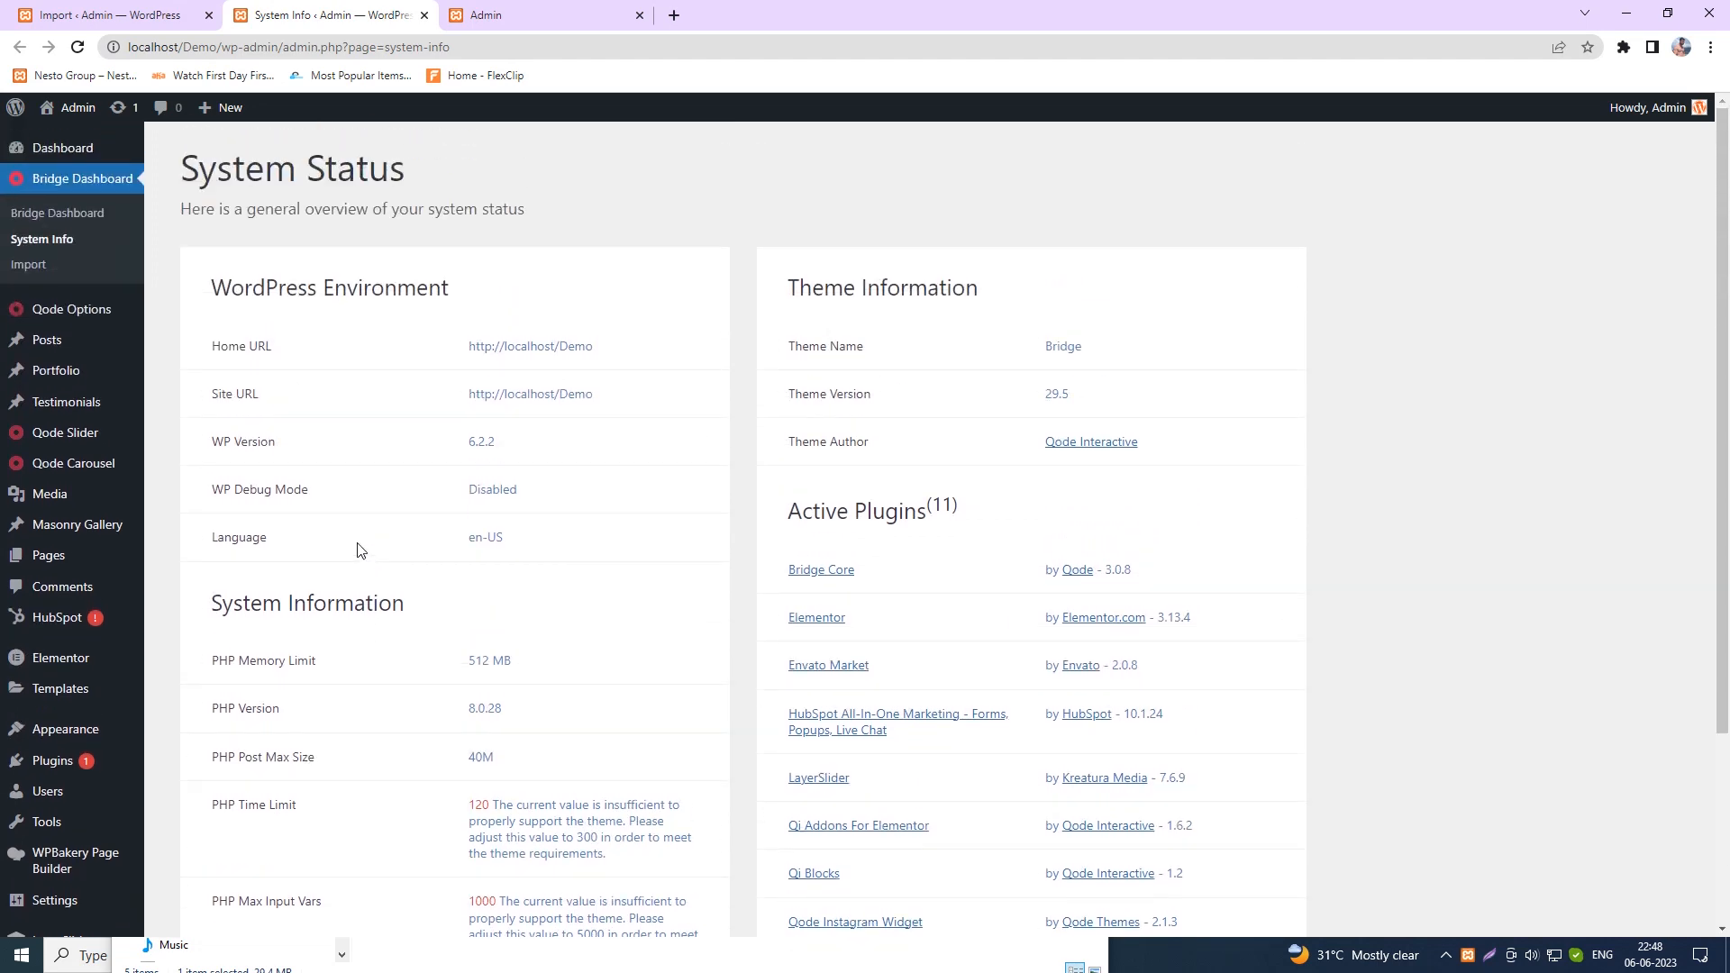
# - Return to the theme's demo Import page, check the Modern demo's import dialog again and close it
pyautogui.click(543, 9)
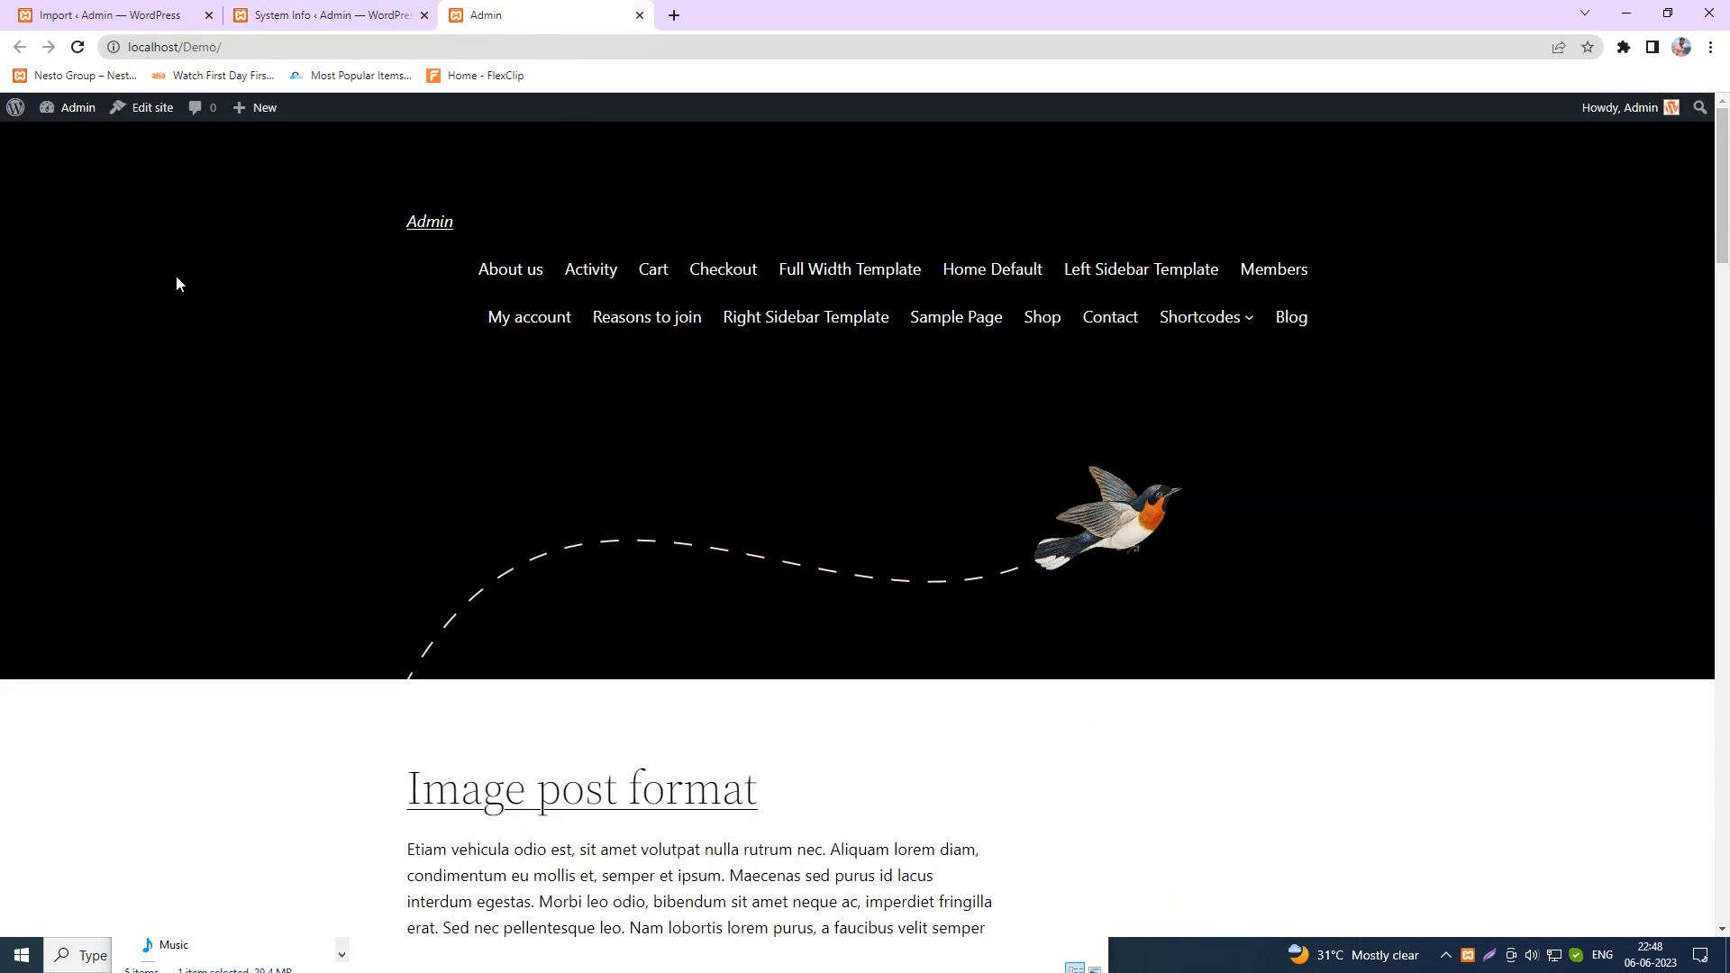
pyautogui.click(365, 9)
pyautogui.click(82, 8)
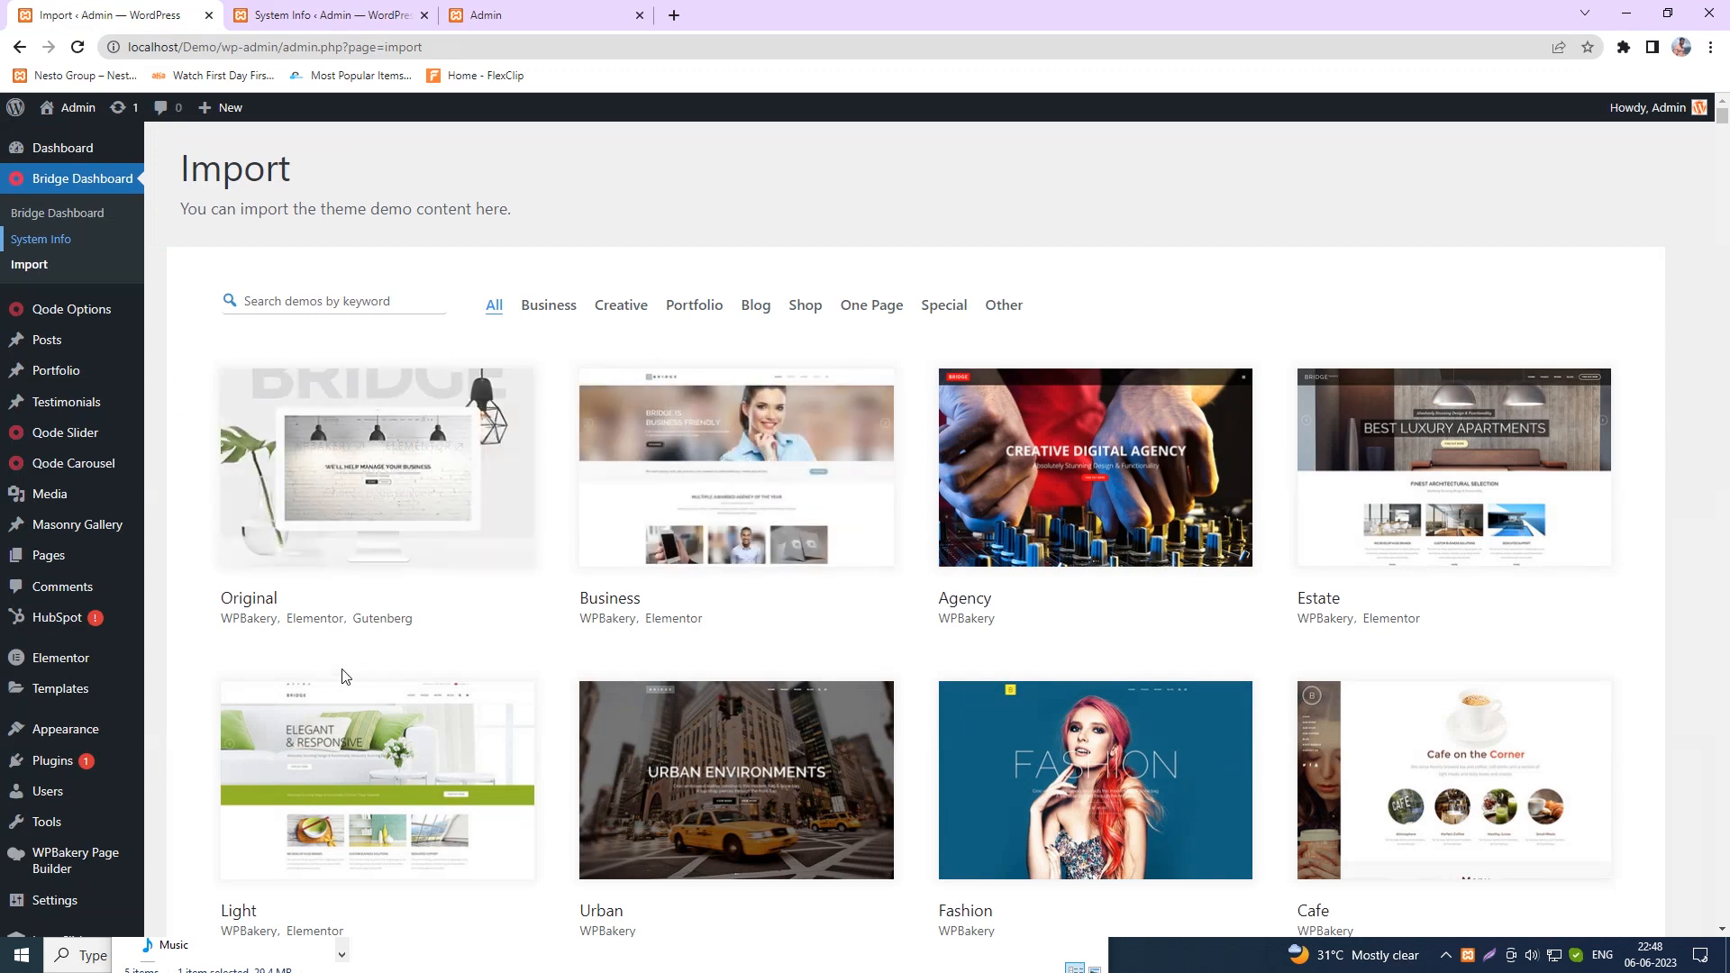
pyautogui.moveTo(358, 448)
pyautogui.scroll(-2, 591, 557)
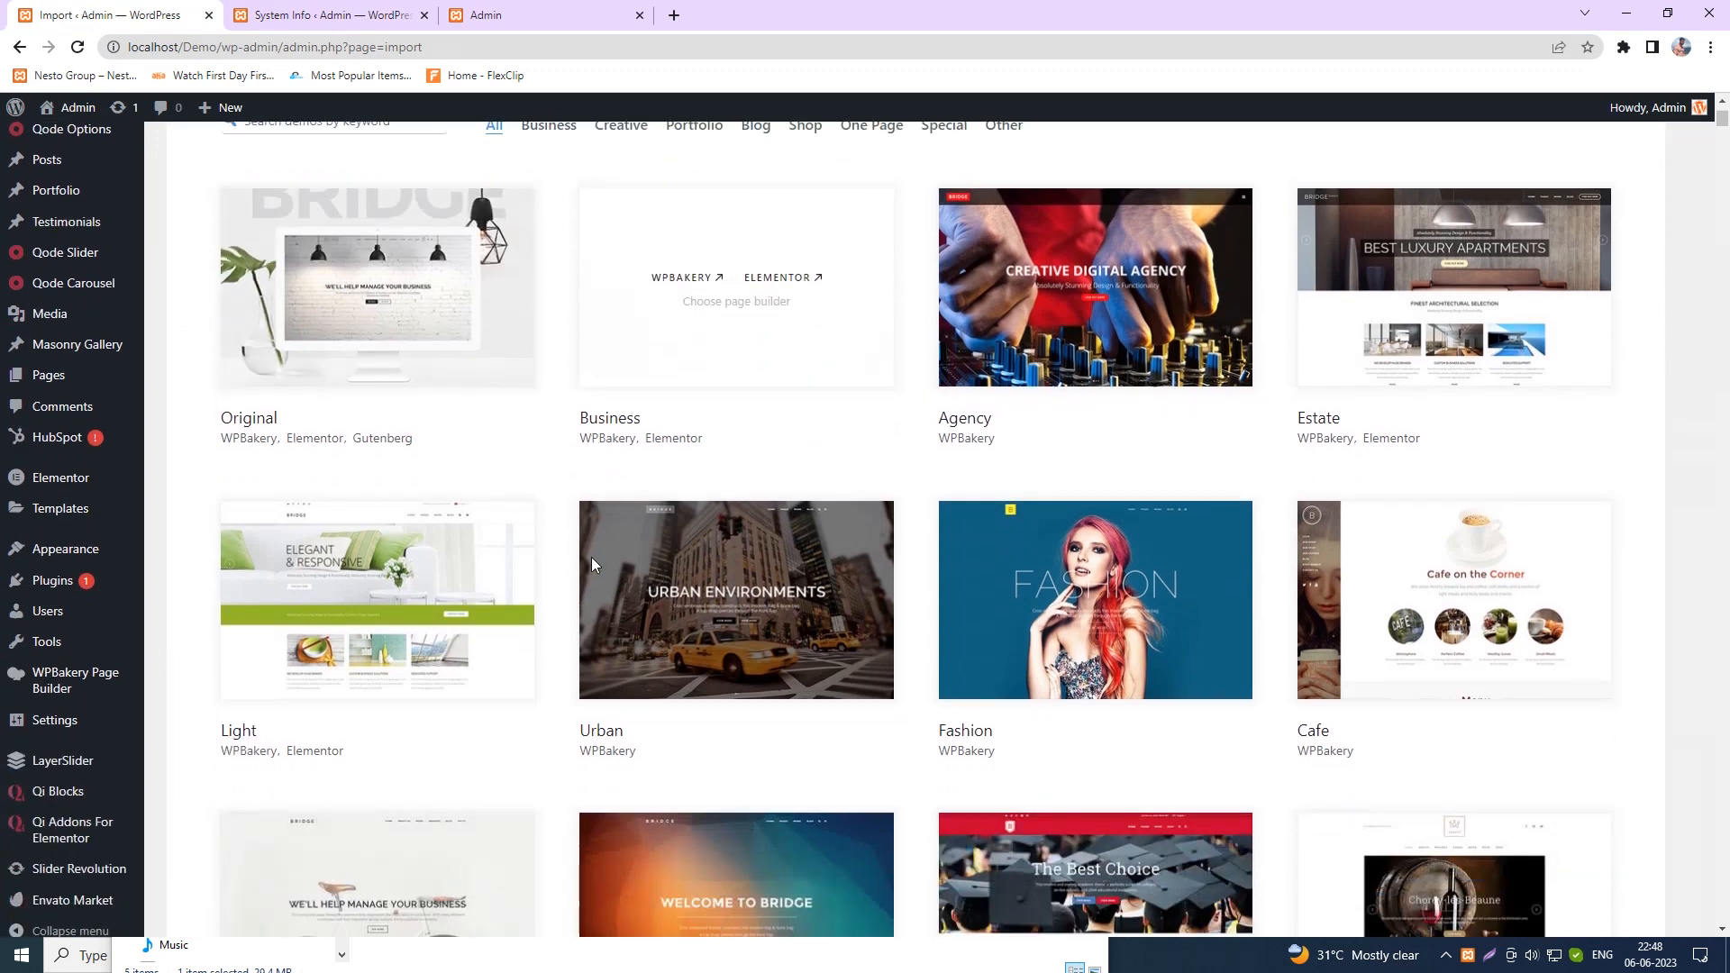
pyautogui.scroll(2, 581, 559)
pyautogui.scroll(-4, 575, 559)
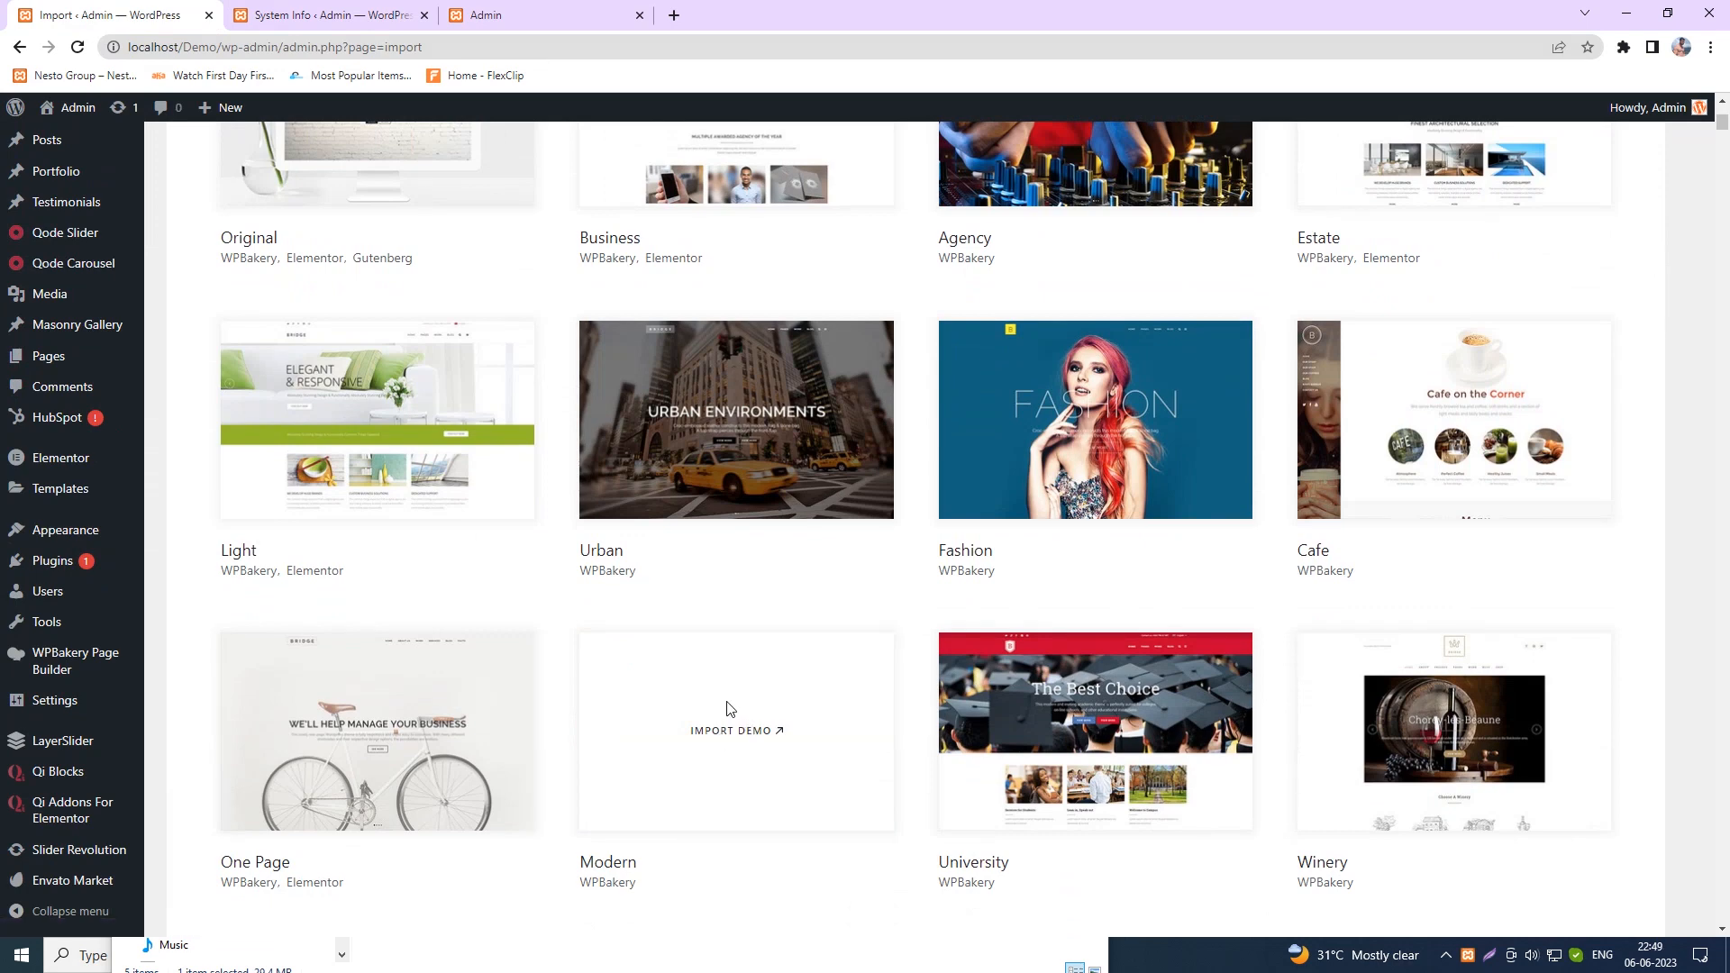
pyautogui.click(730, 709)
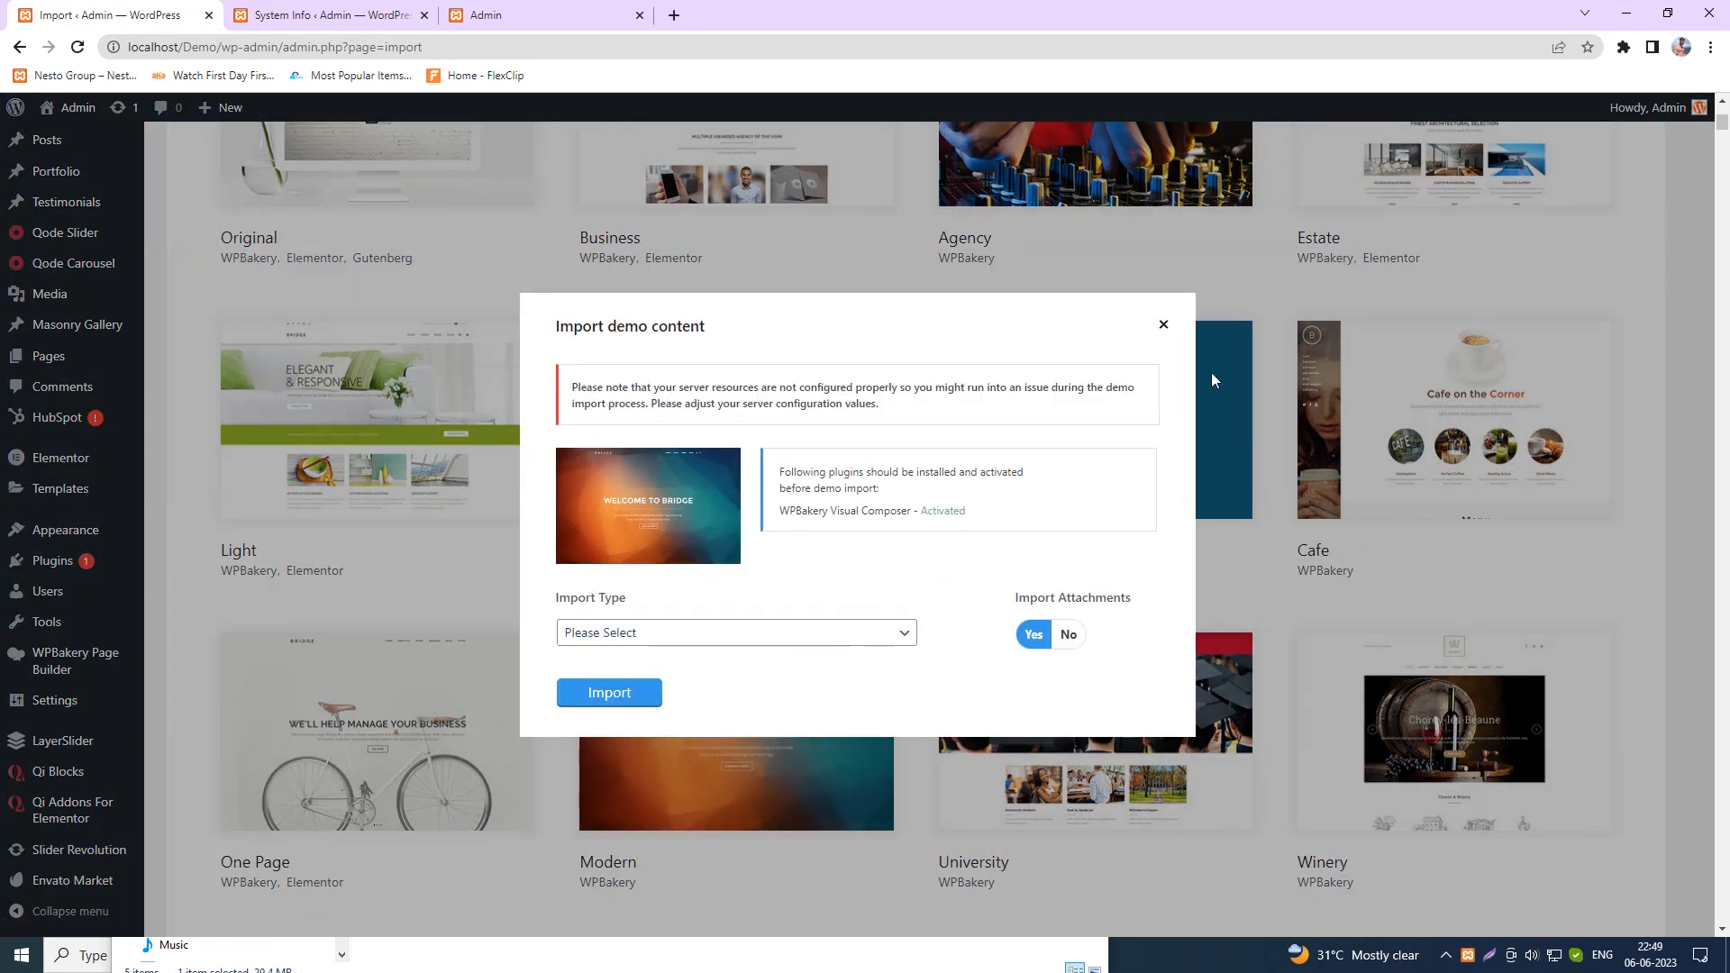
pyautogui.click(1163, 324)
# - Open the import dialog for the One Page demo with Elementor as the page builder
pyautogui.scroll(-3, 306, 477)
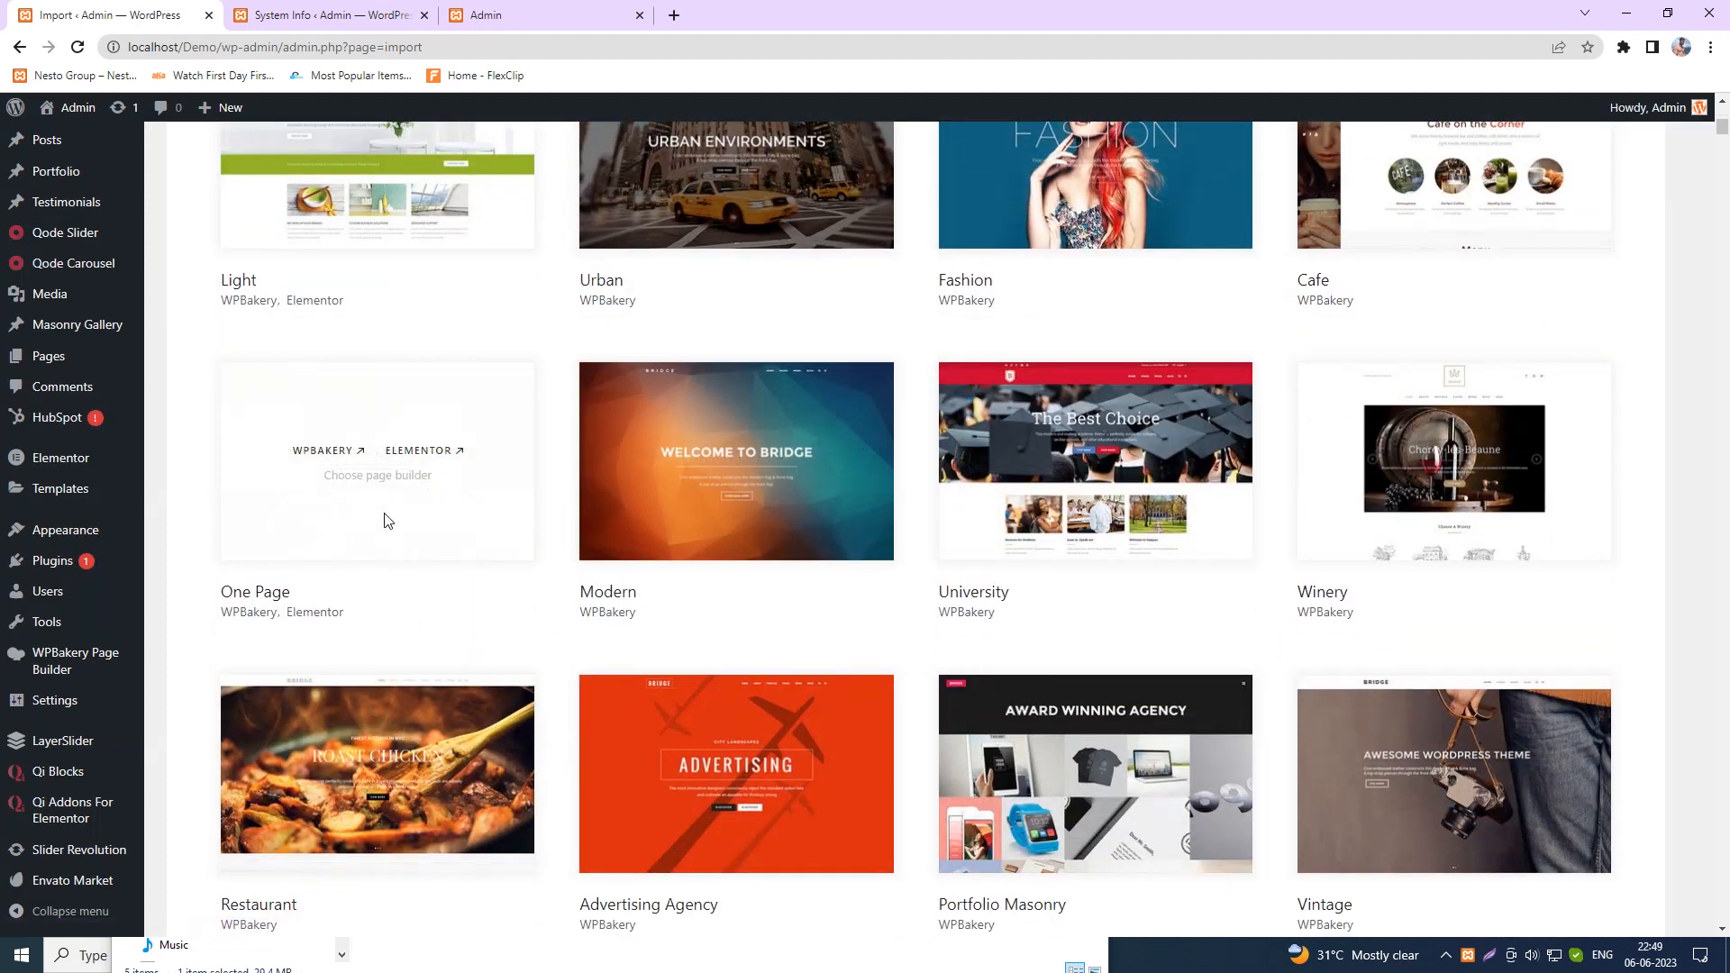
pyautogui.moveTo(221, 610); pyautogui.dragTo(362, 621)
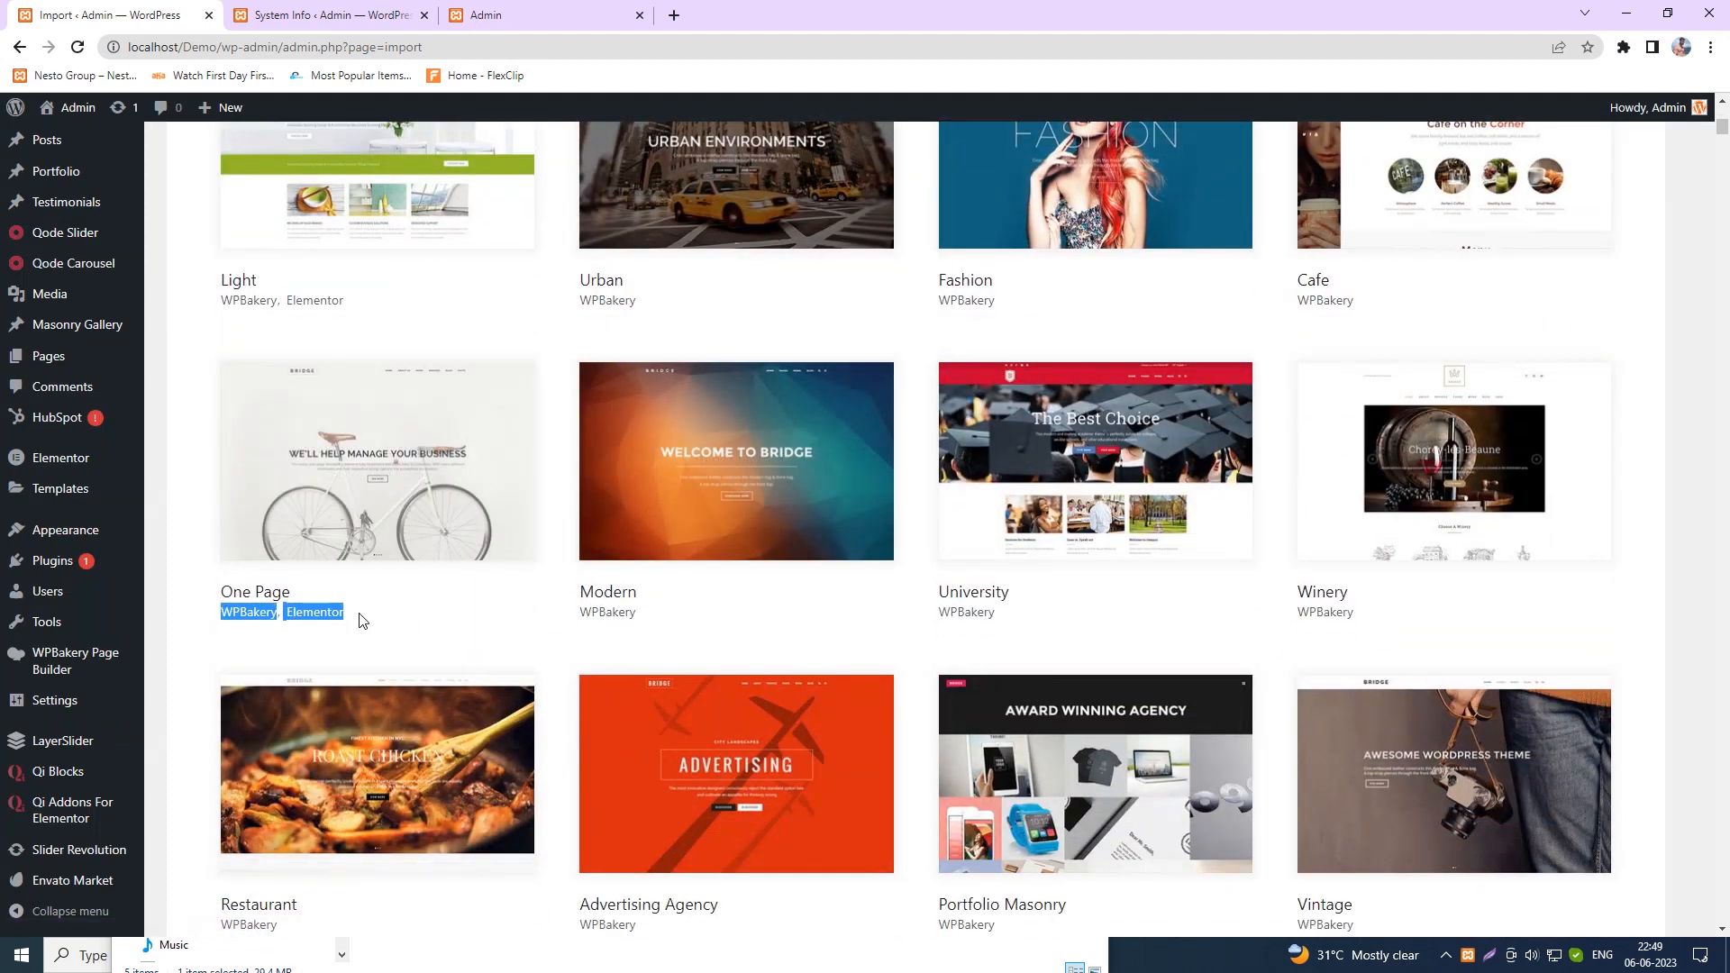
pyautogui.click(418, 629)
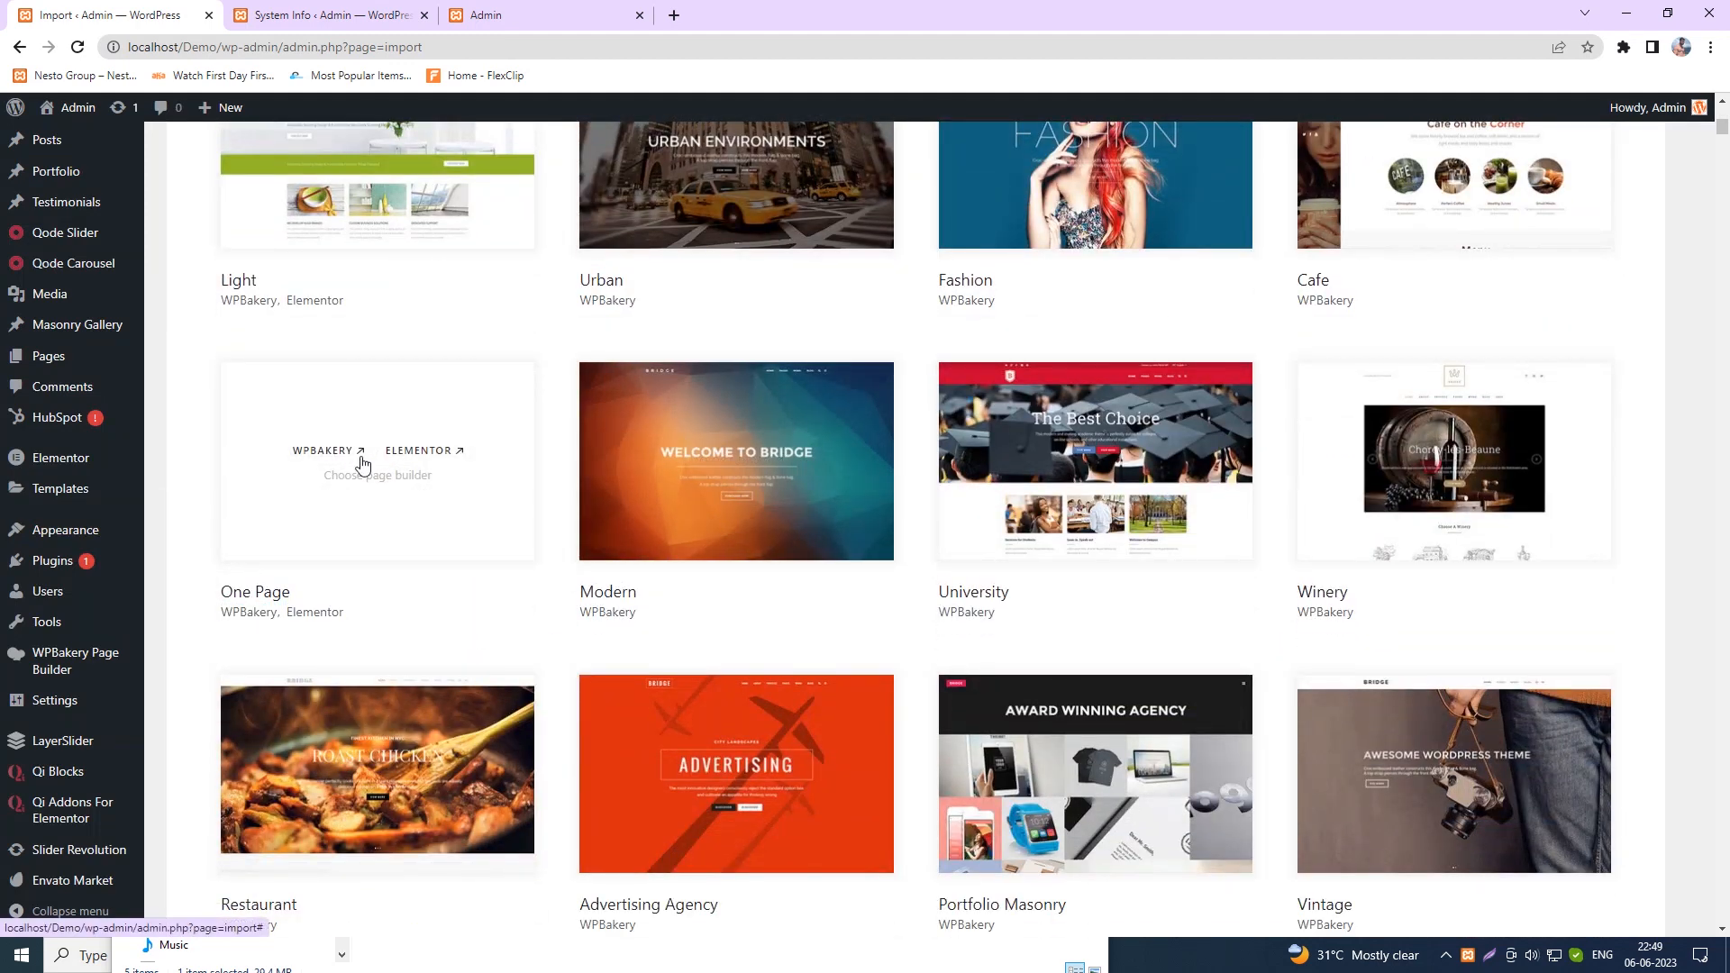
pyautogui.click(424, 454)
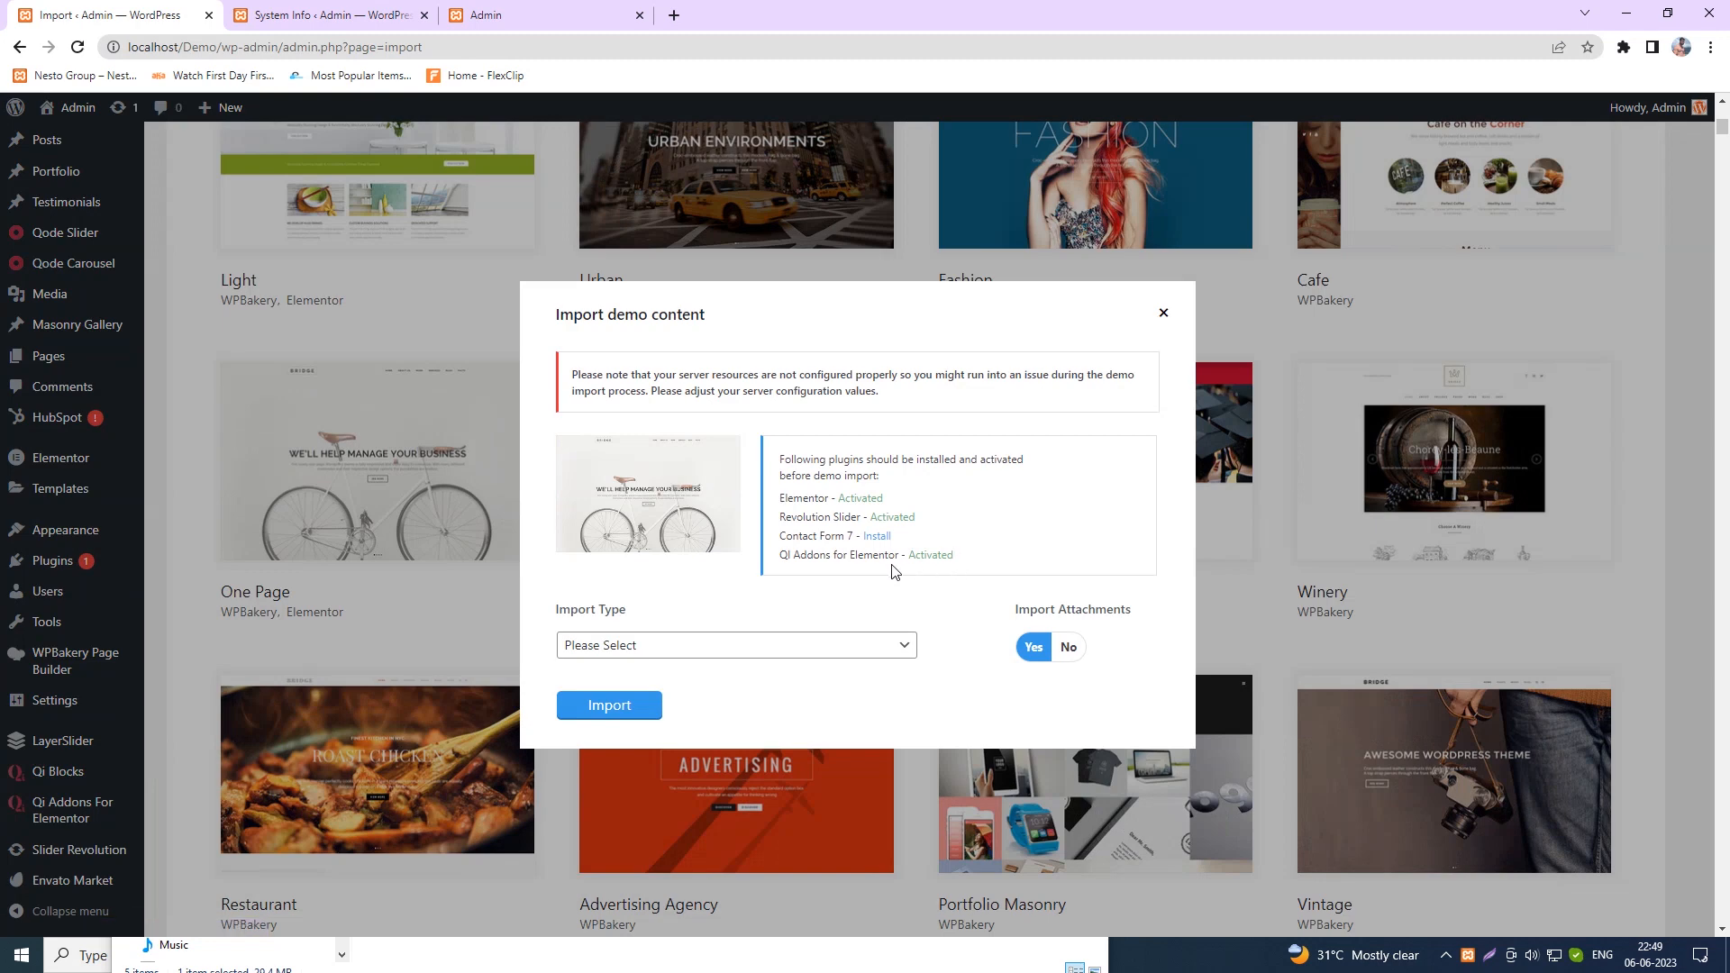
# - Import the One Page demo with the import type All and attachments included, and confirm the import
pyautogui.scroll(-2, 845, 597)
pyautogui.scroll(1, 414, 609)
pyautogui.click(683, 646)
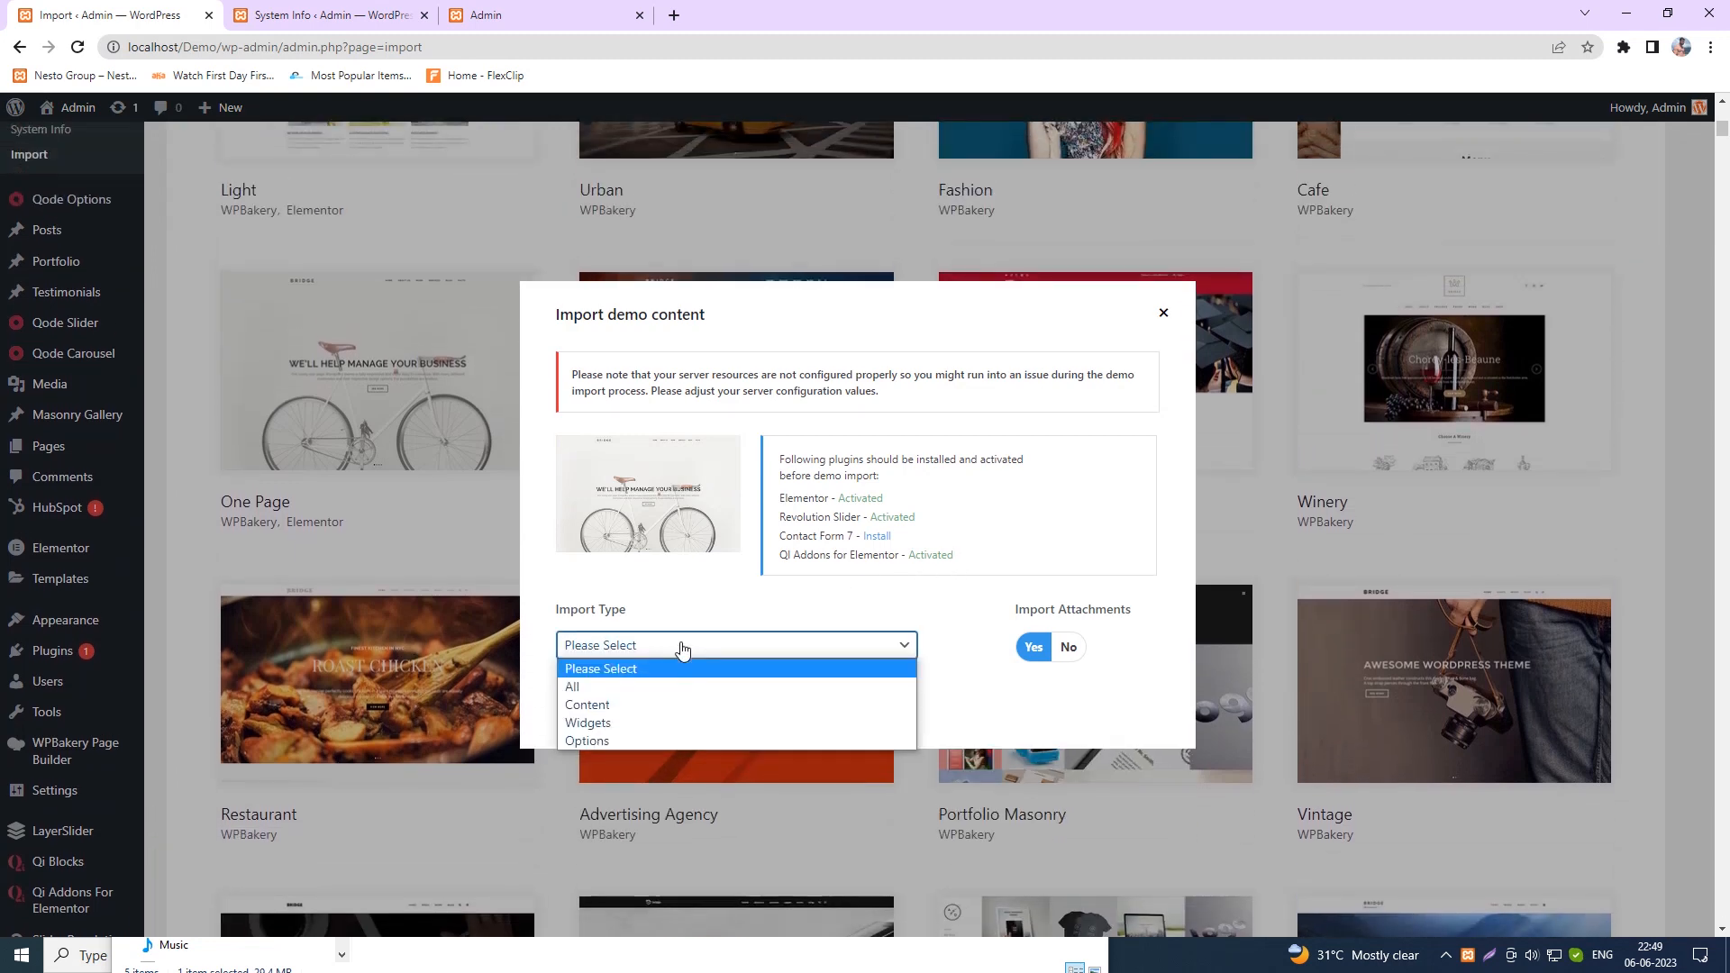
pyautogui.click(644, 689)
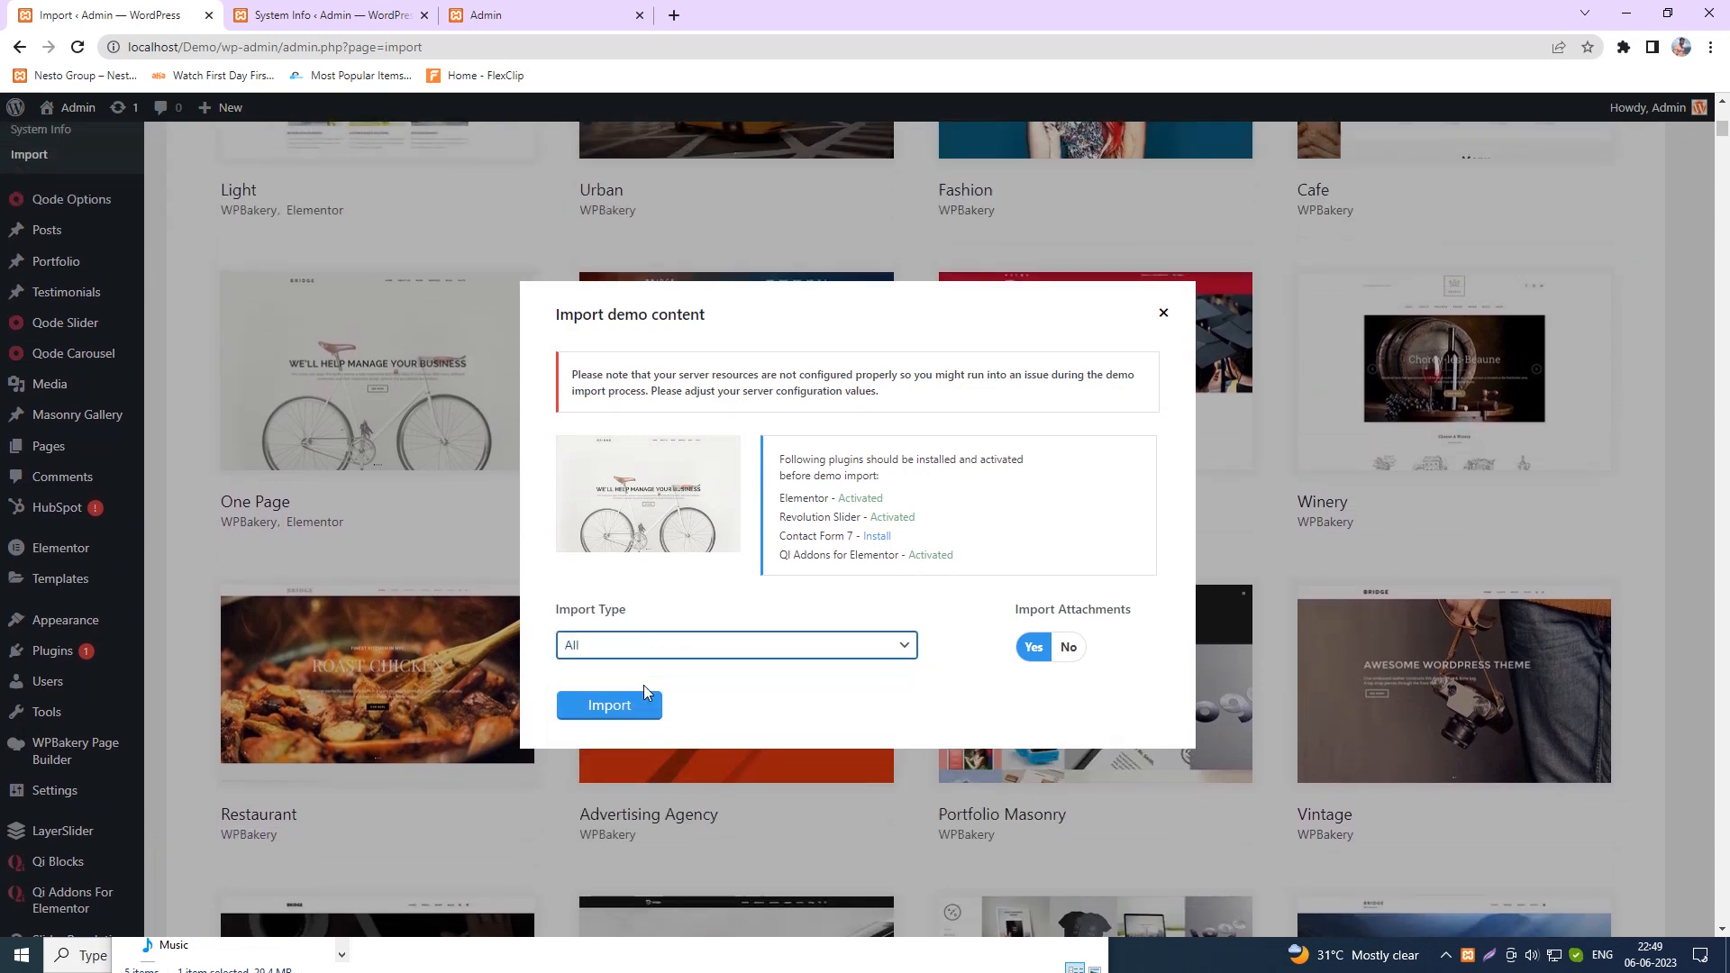
pyautogui.click(622, 711)
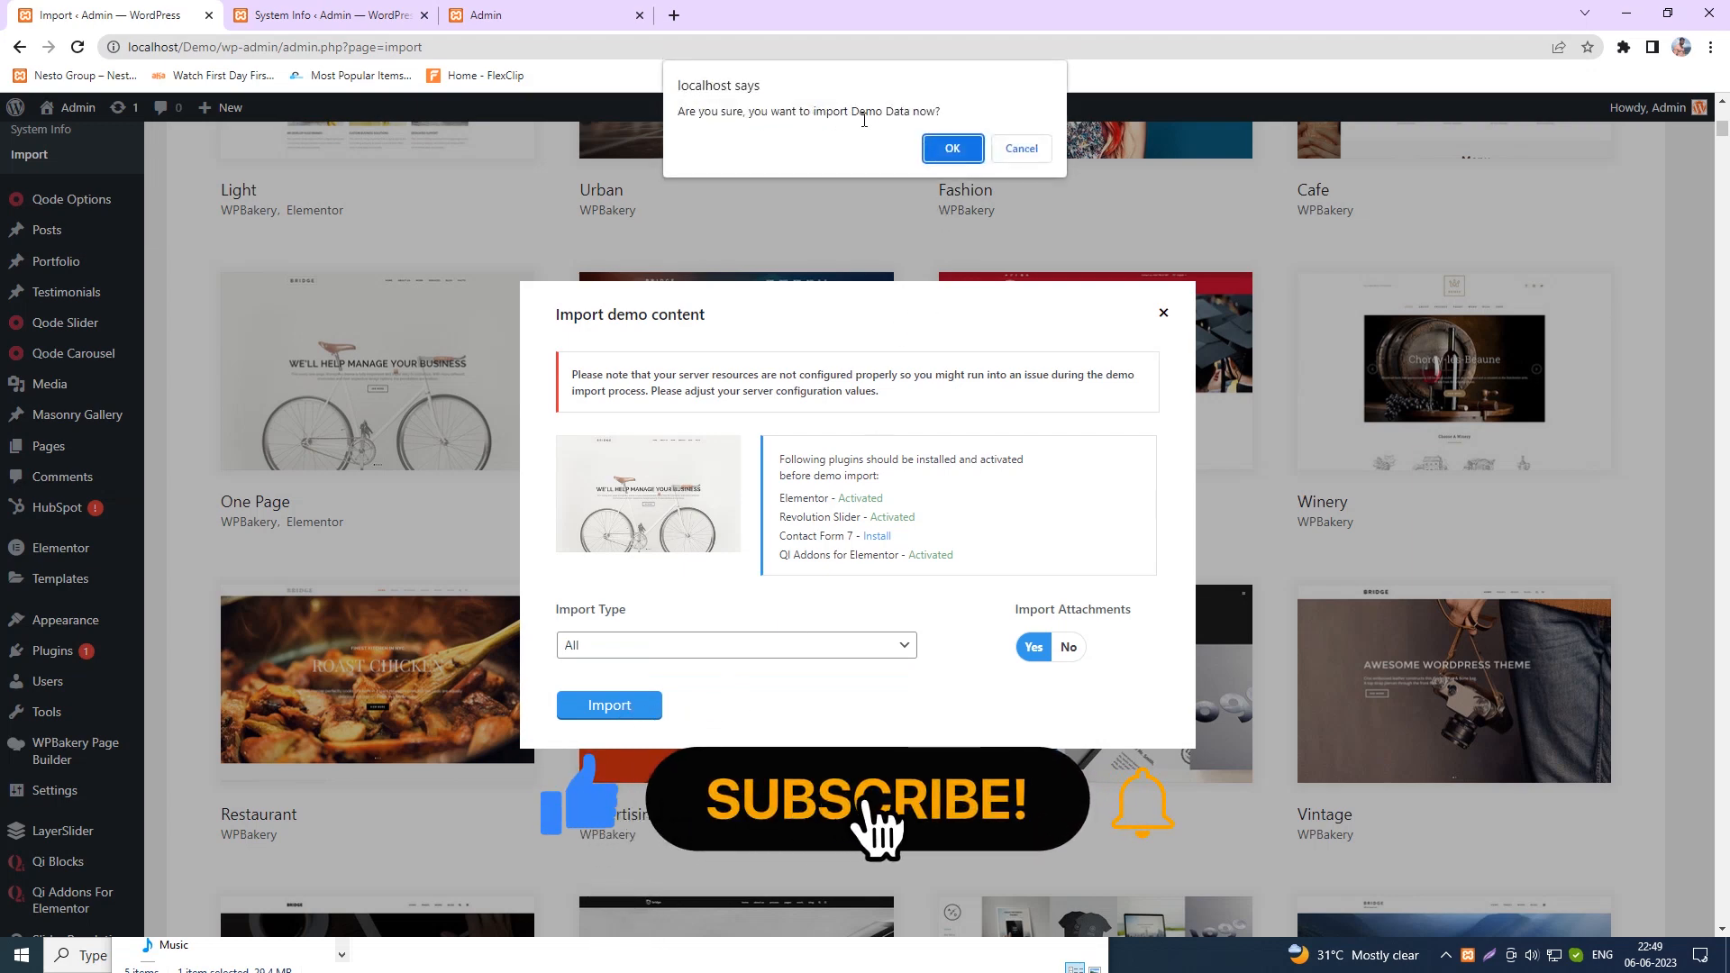
pyautogui.click(949, 154)
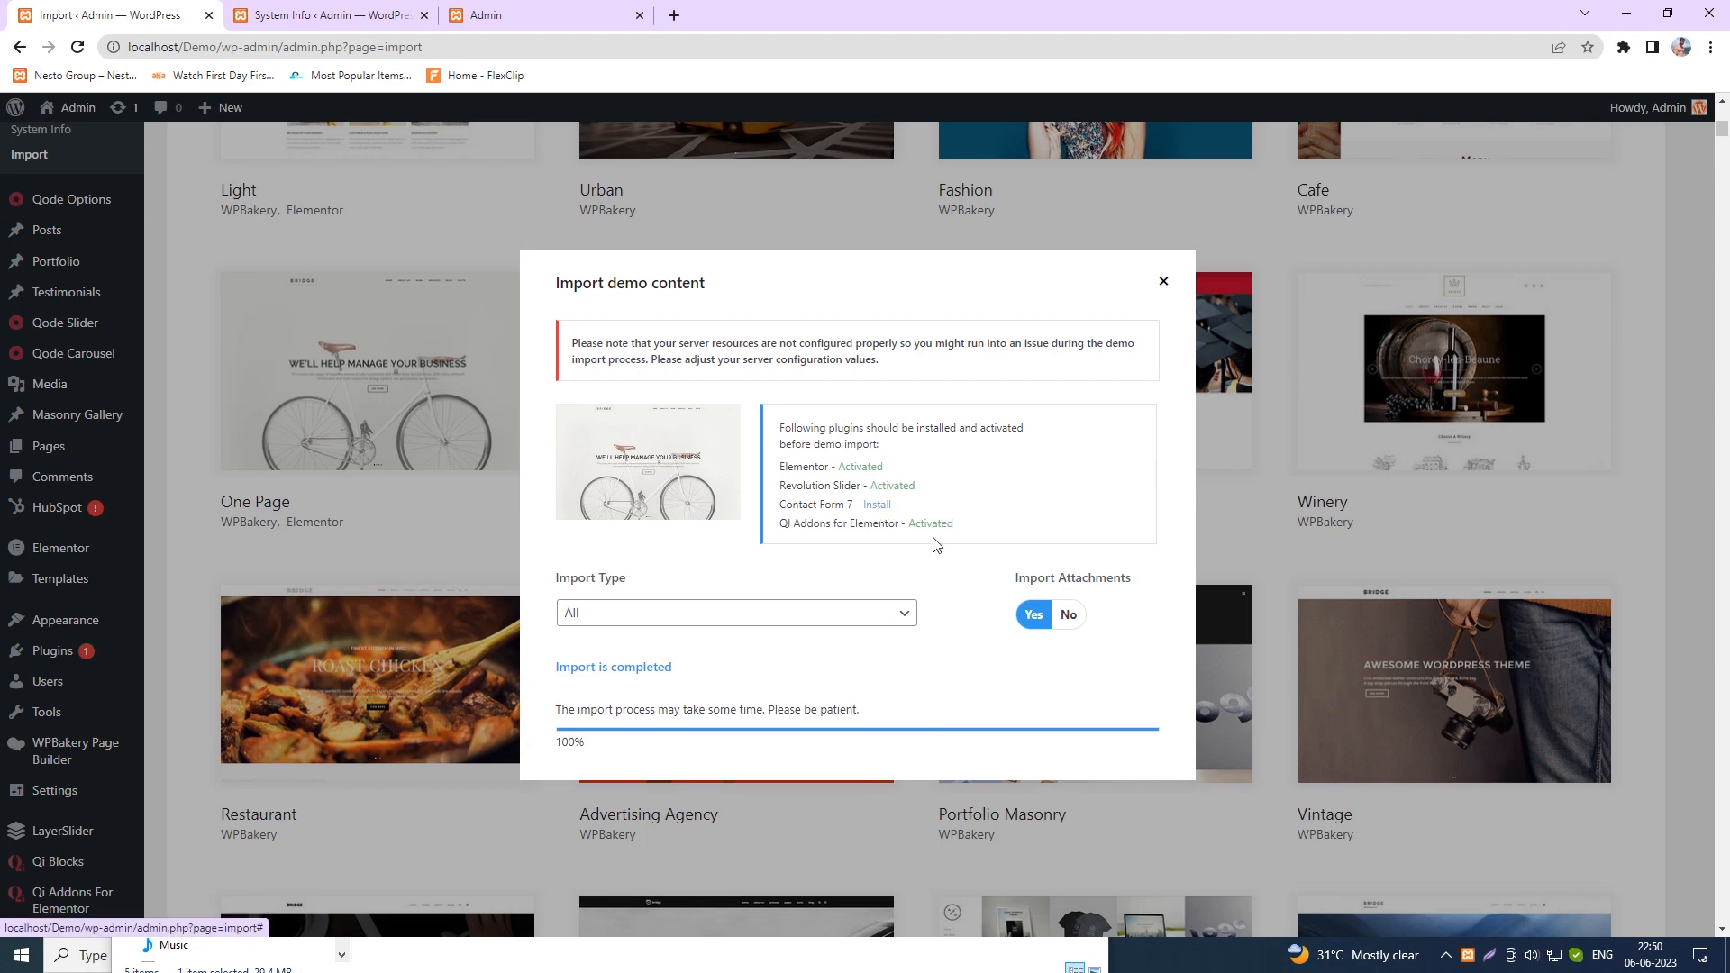
# - Check the Contact Form 7 entry in the import dialog's list of required plugins
pyautogui.tripleClick(800, 506)
pyautogui.click(963, 690)
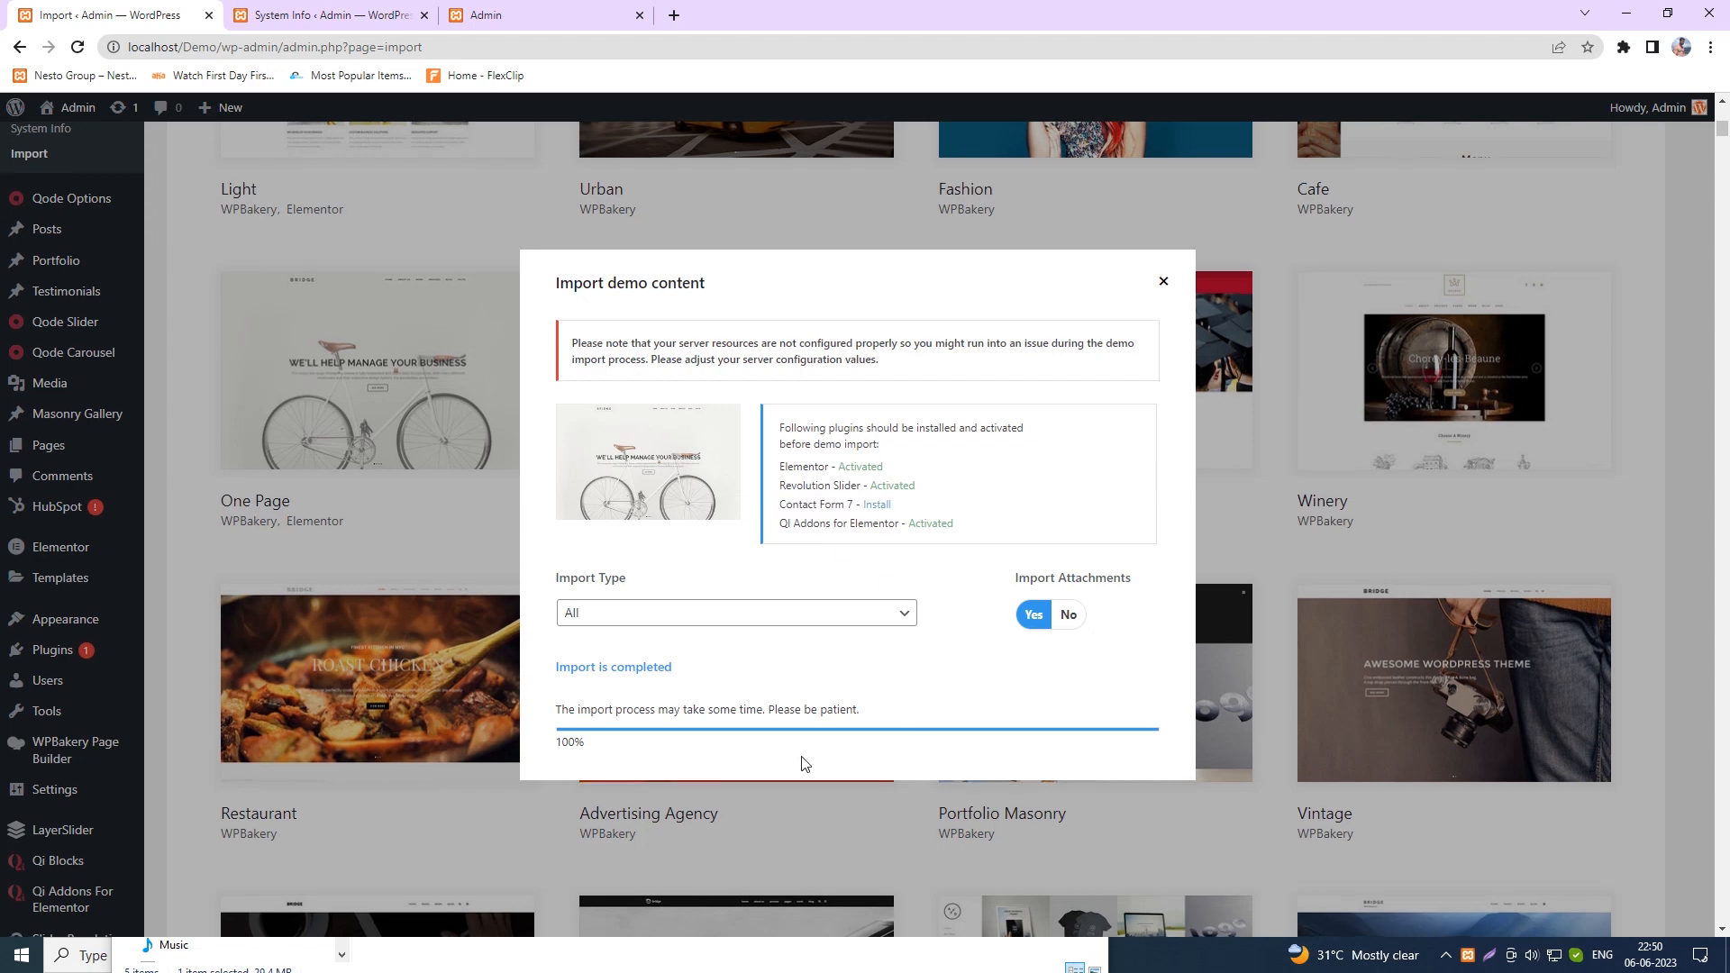
pyautogui.scroll(2, 798, 757)
# - Switch to the site's front page and reload it to show the imported One Page demo
pyautogui.click(289, 24)
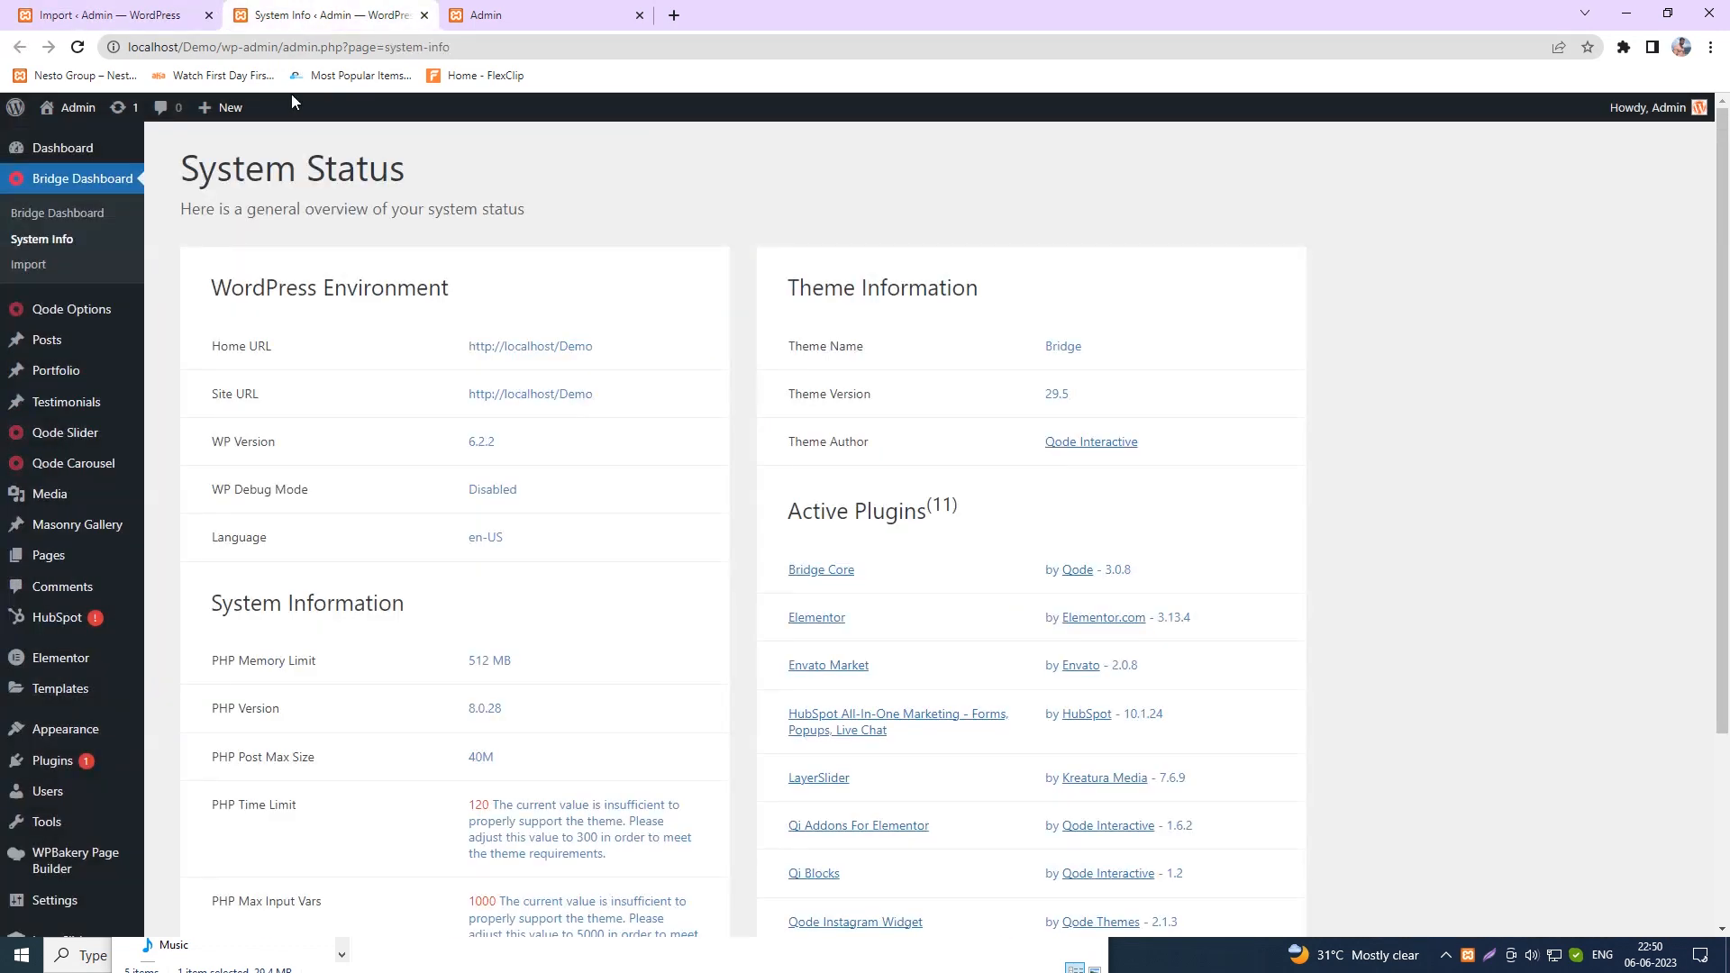
pyautogui.click(483, 12)
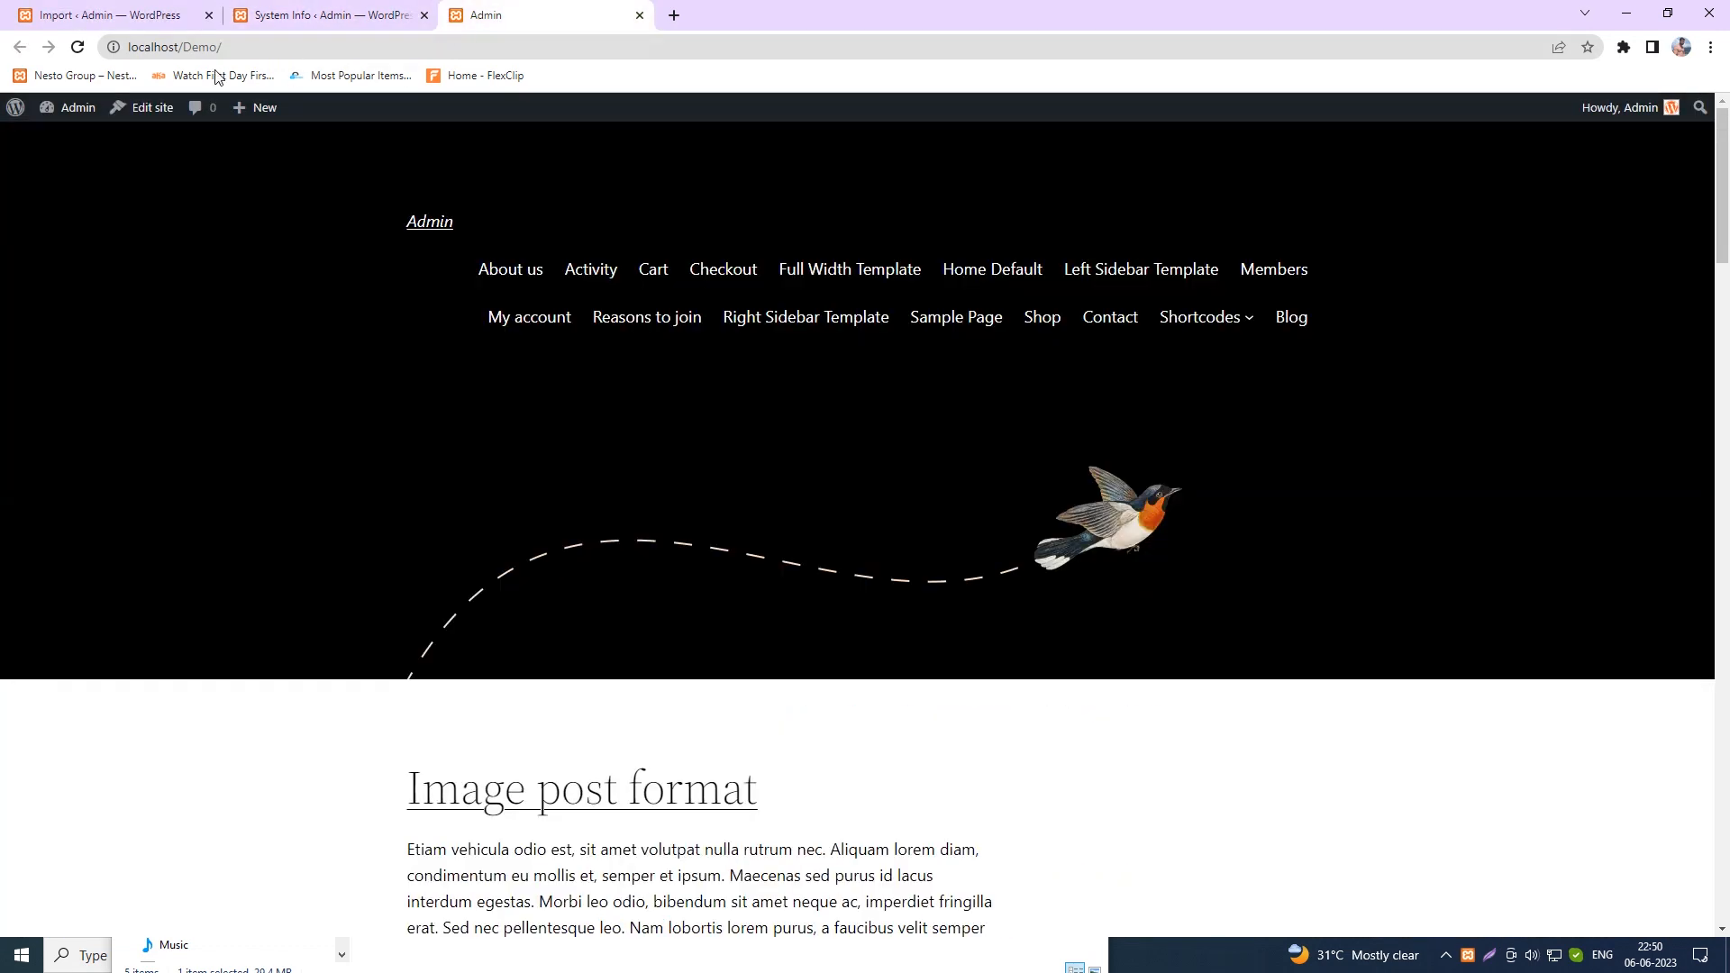
pyautogui.click(77, 49)
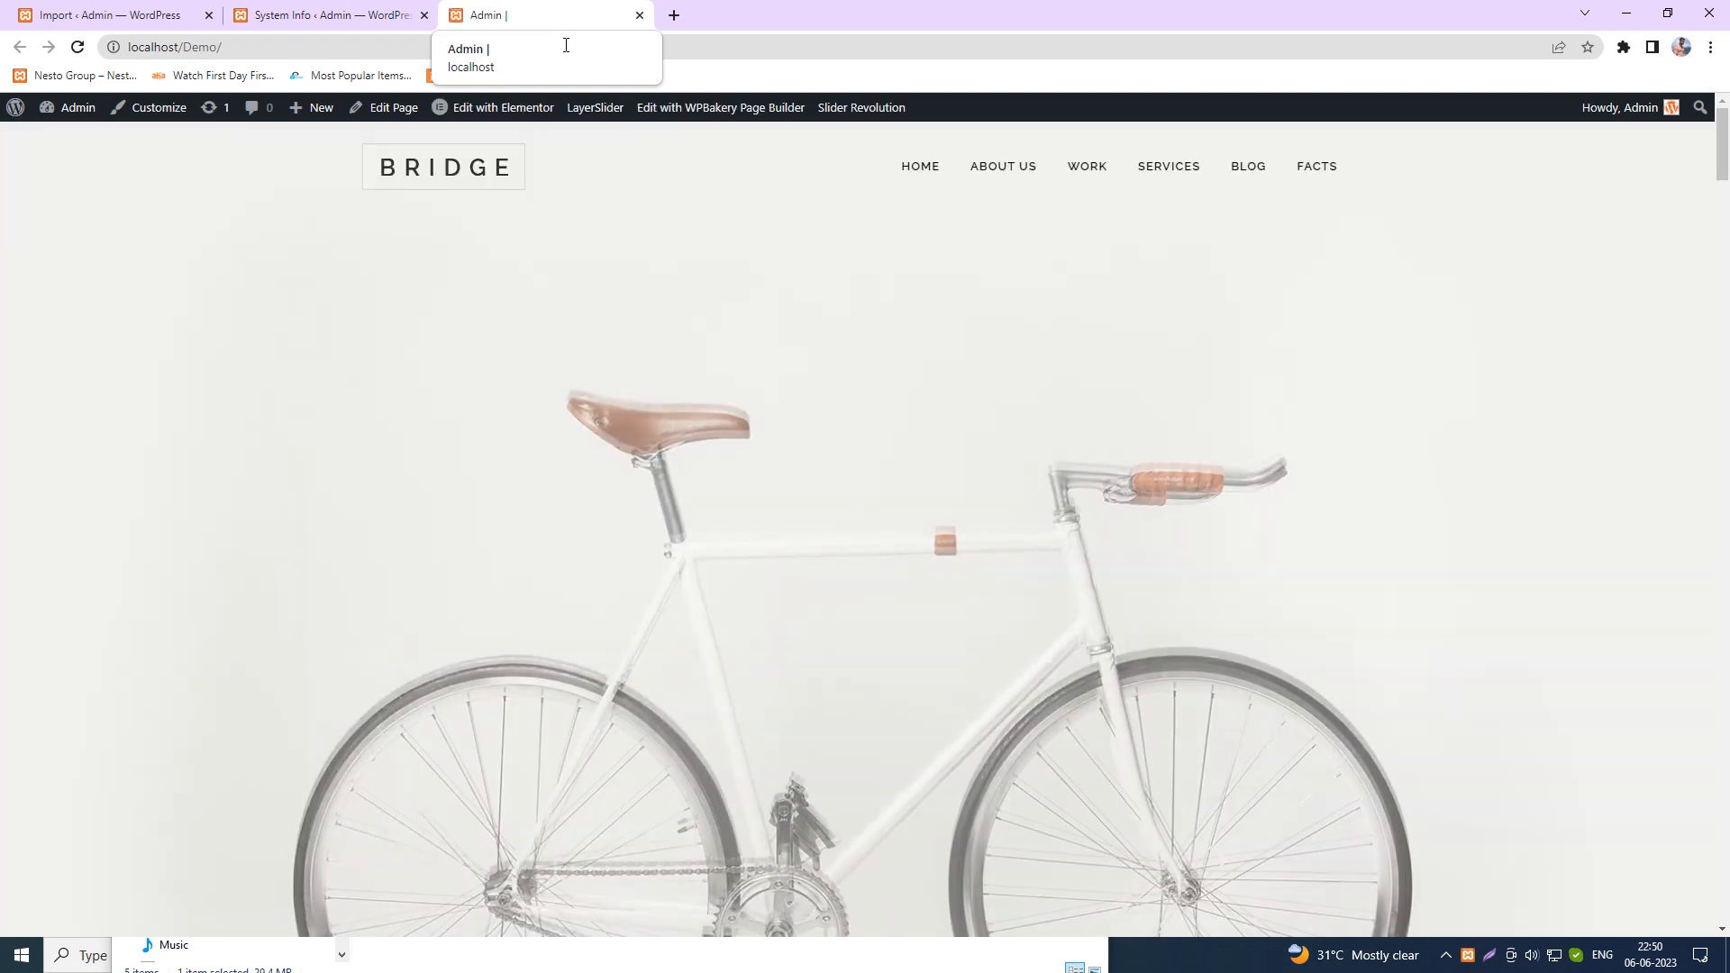
# - Look through the imported home page's sections down to the footer, and return to the hero slider
pyautogui.scroll(-15, 609, 457)
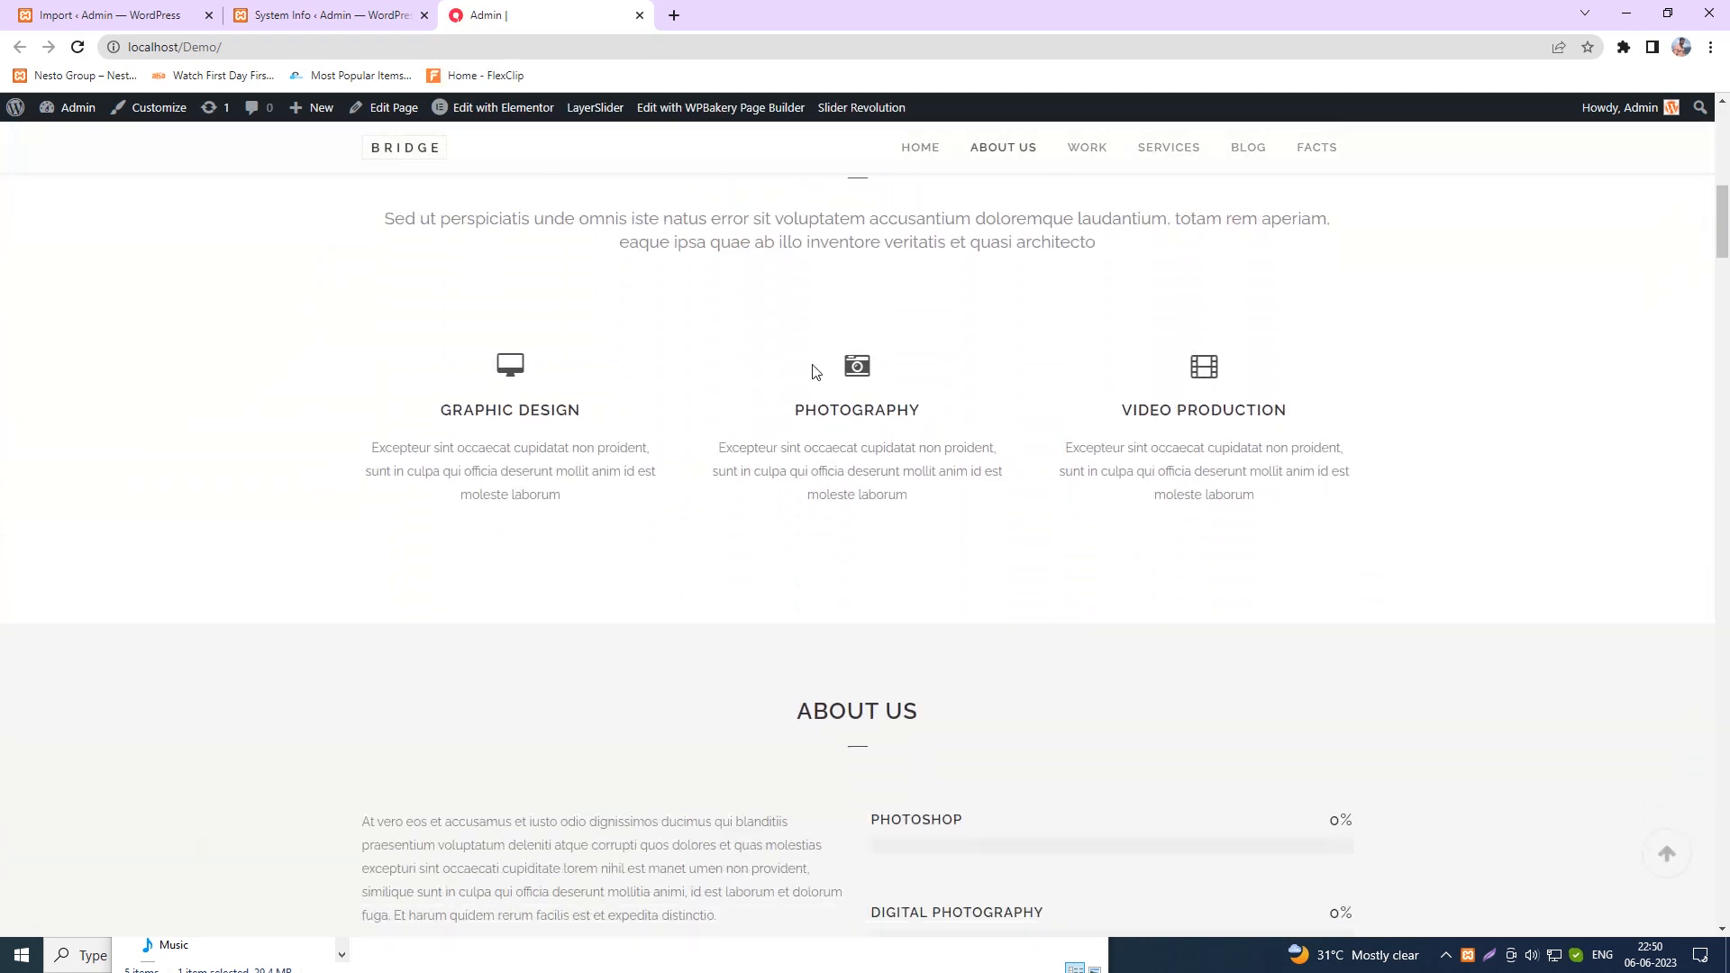
pyautogui.scroll(-6, 741, 358)
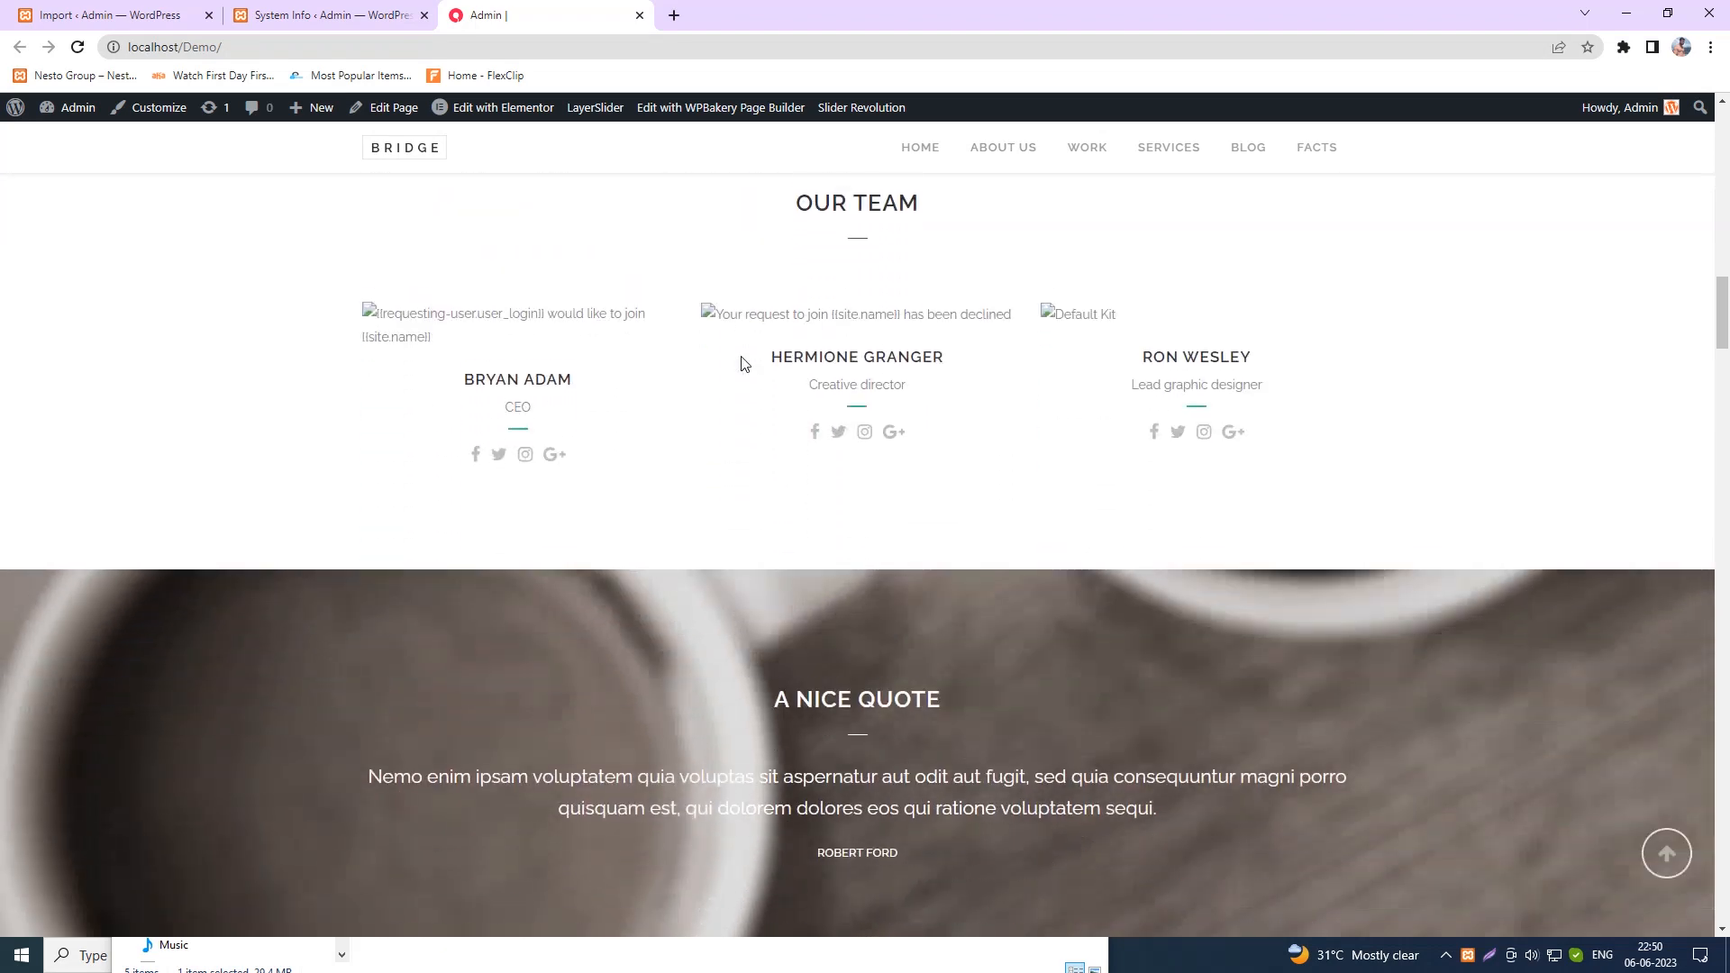
pyautogui.scroll(-11, 941, 515)
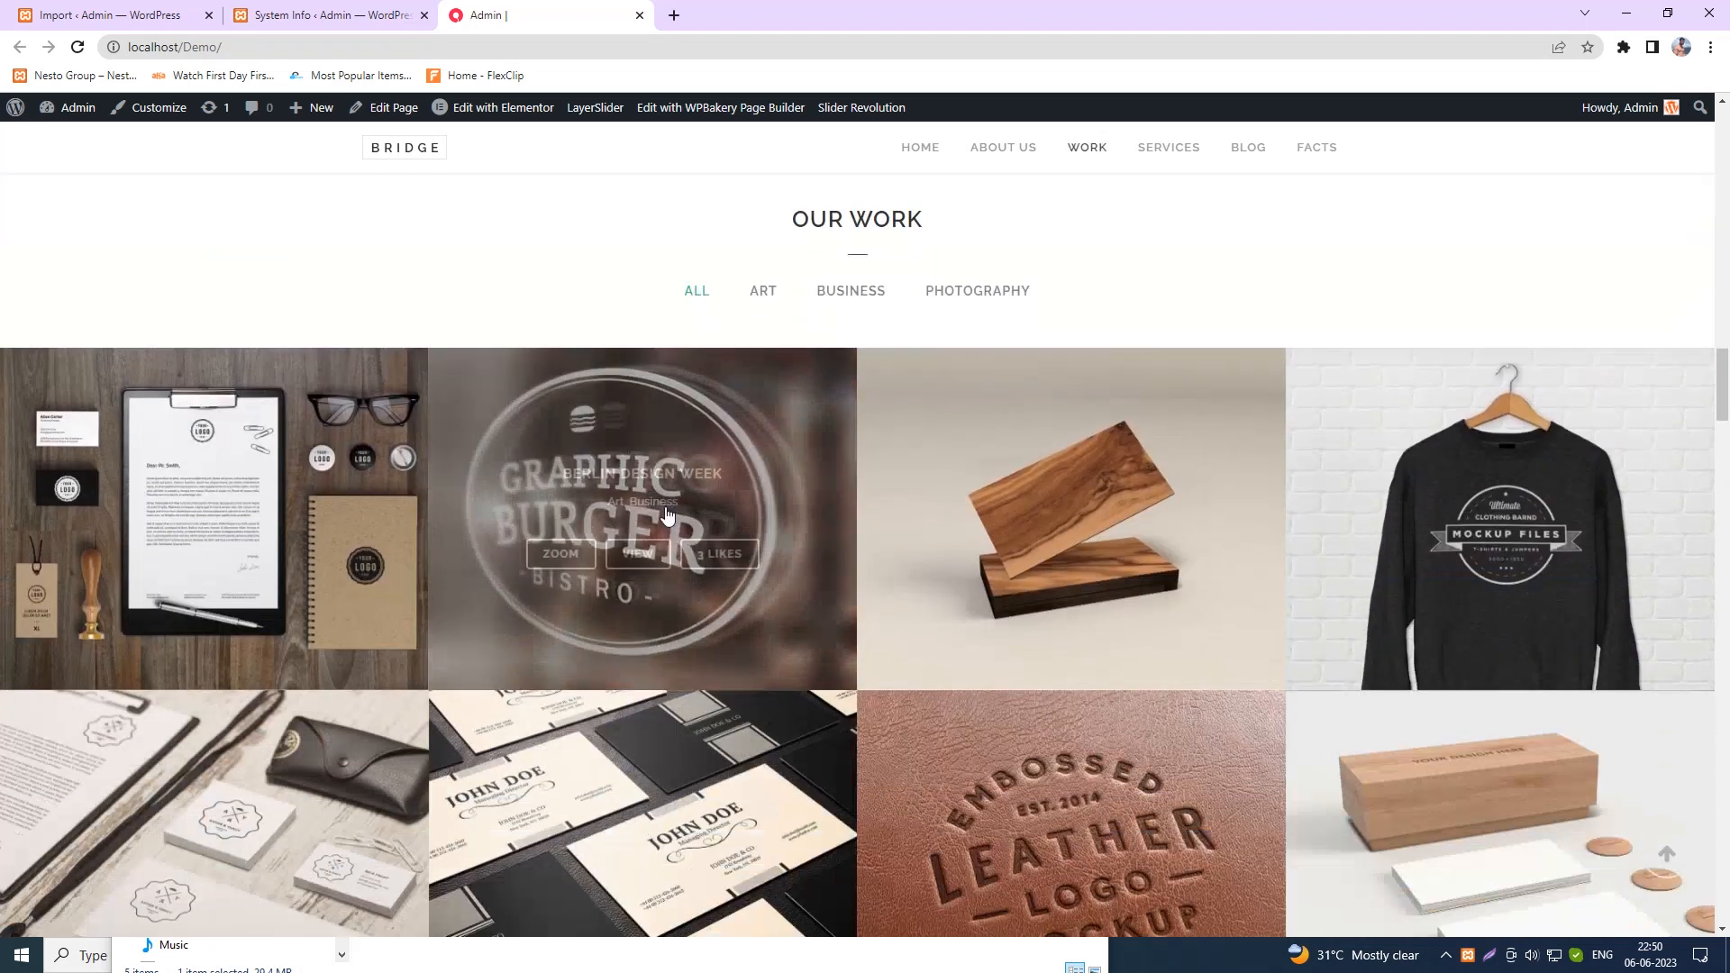
pyautogui.scroll(2, 775, 270)
pyautogui.scroll(-13, 784, 359)
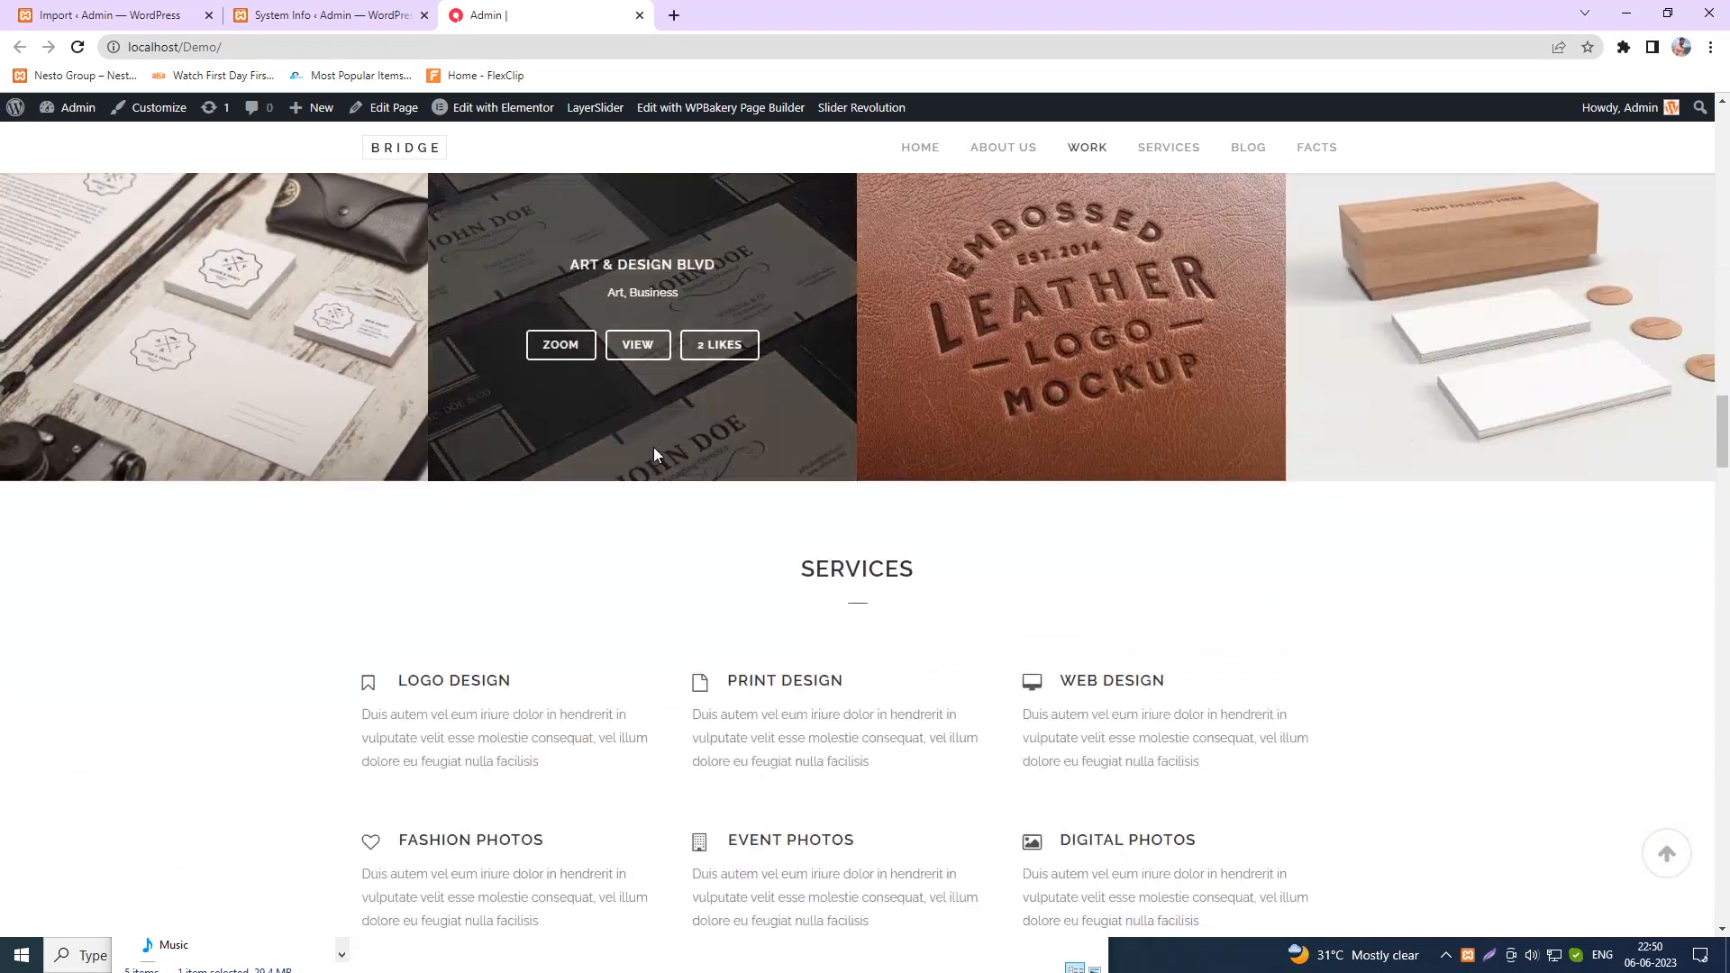
pyautogui.scroll(-15, 642, 455)
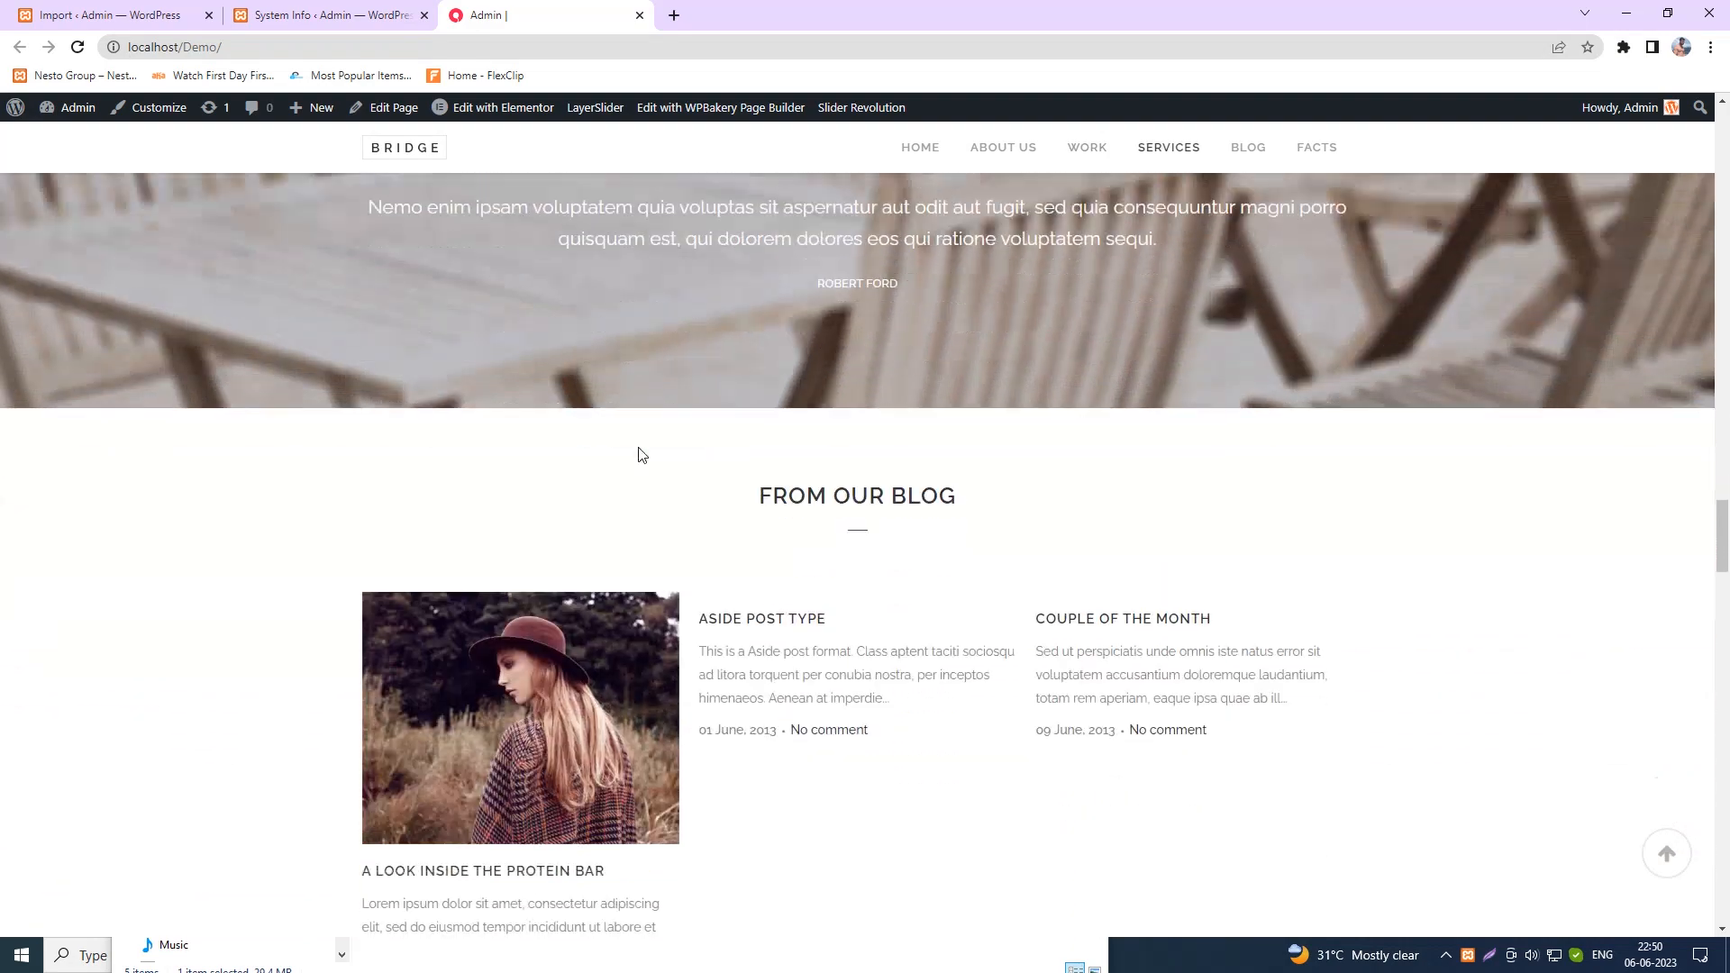
pyautogui.scroll(-15, 1087, 496)
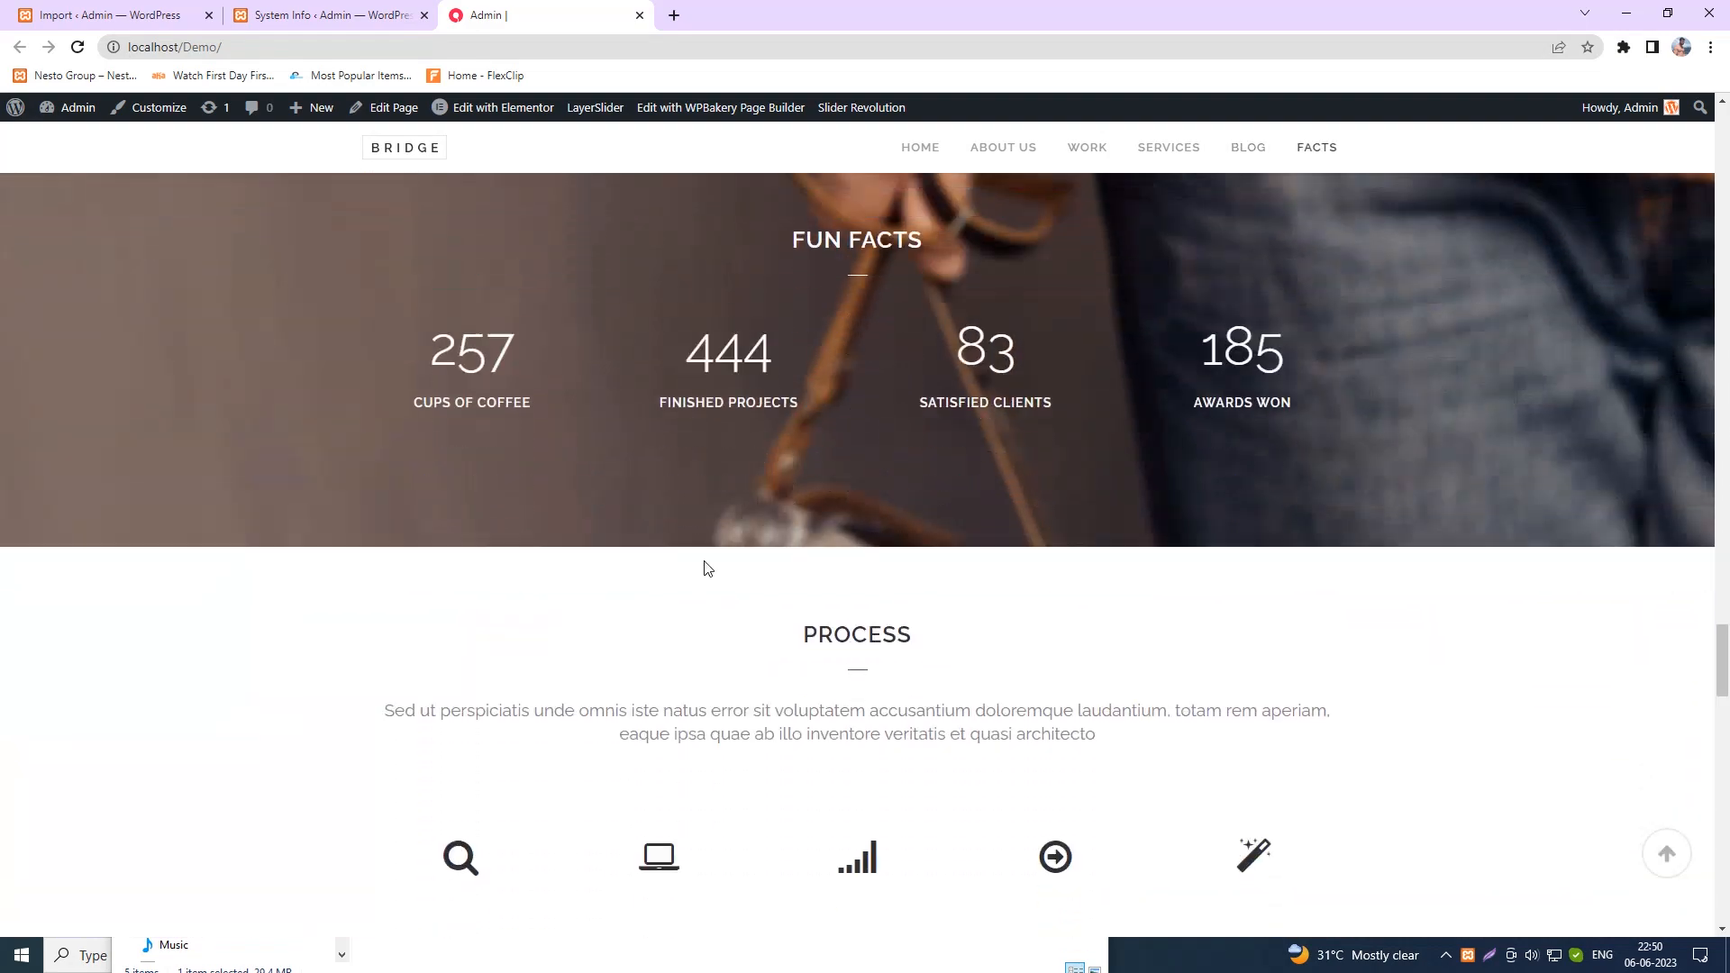
pyautogui.scroll(-15, 1216, 629)
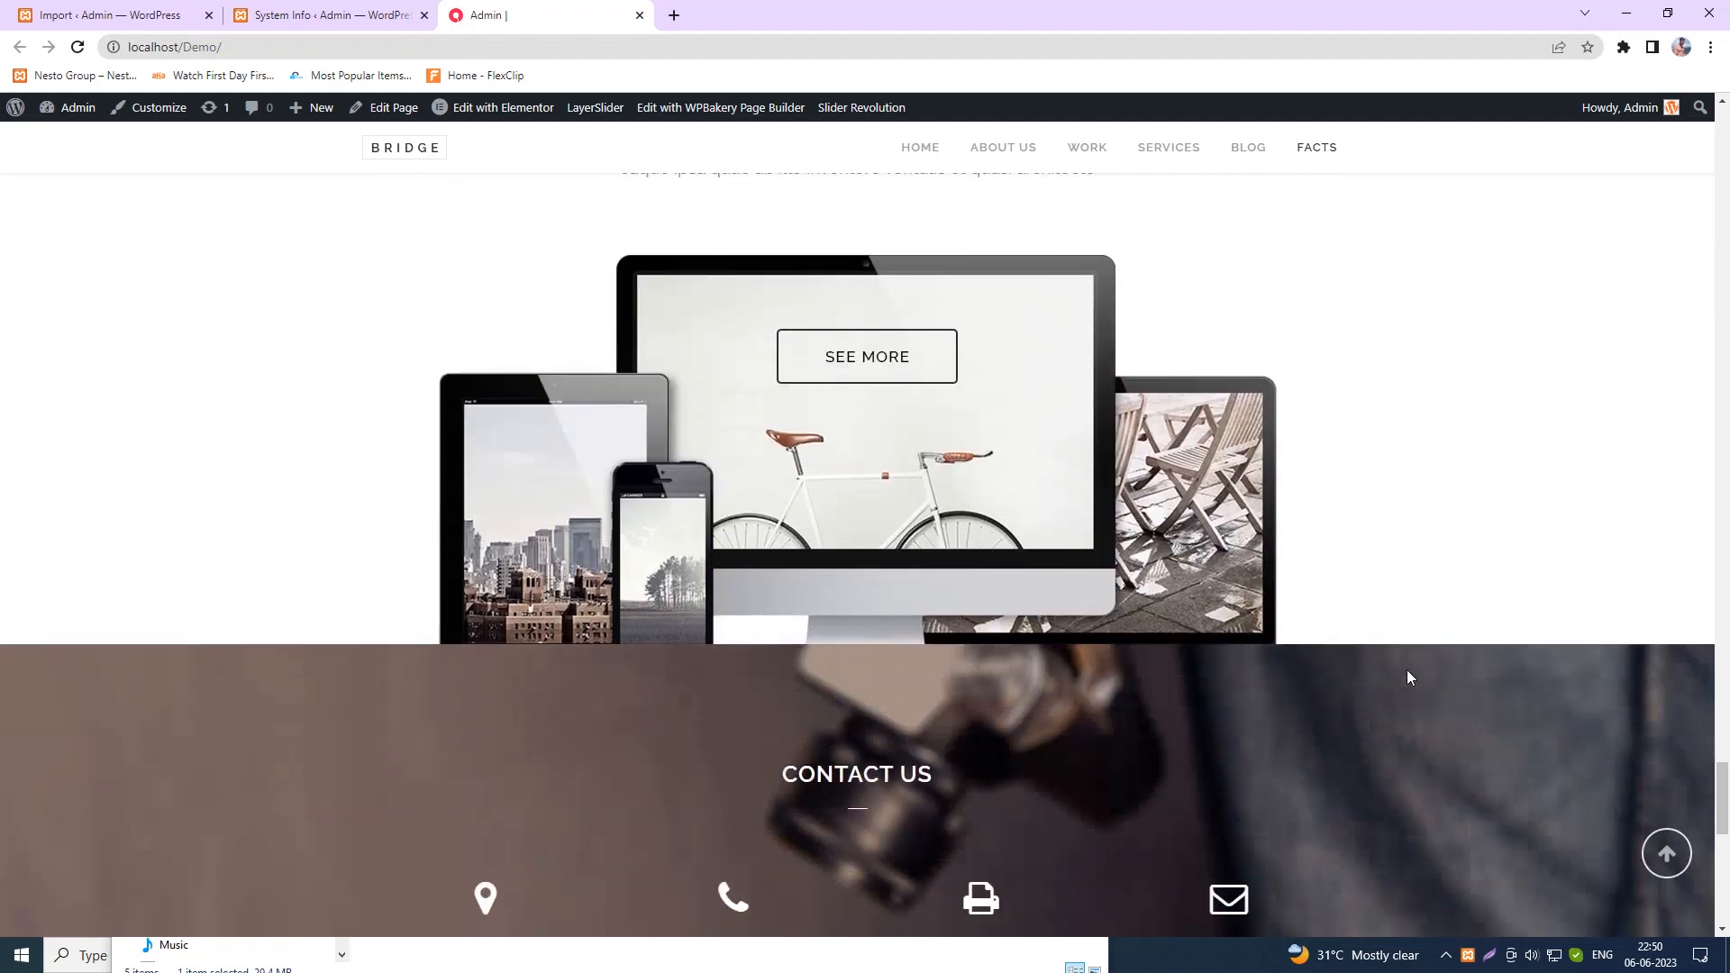
pyautogui.scroll(-3, 1622, 789)
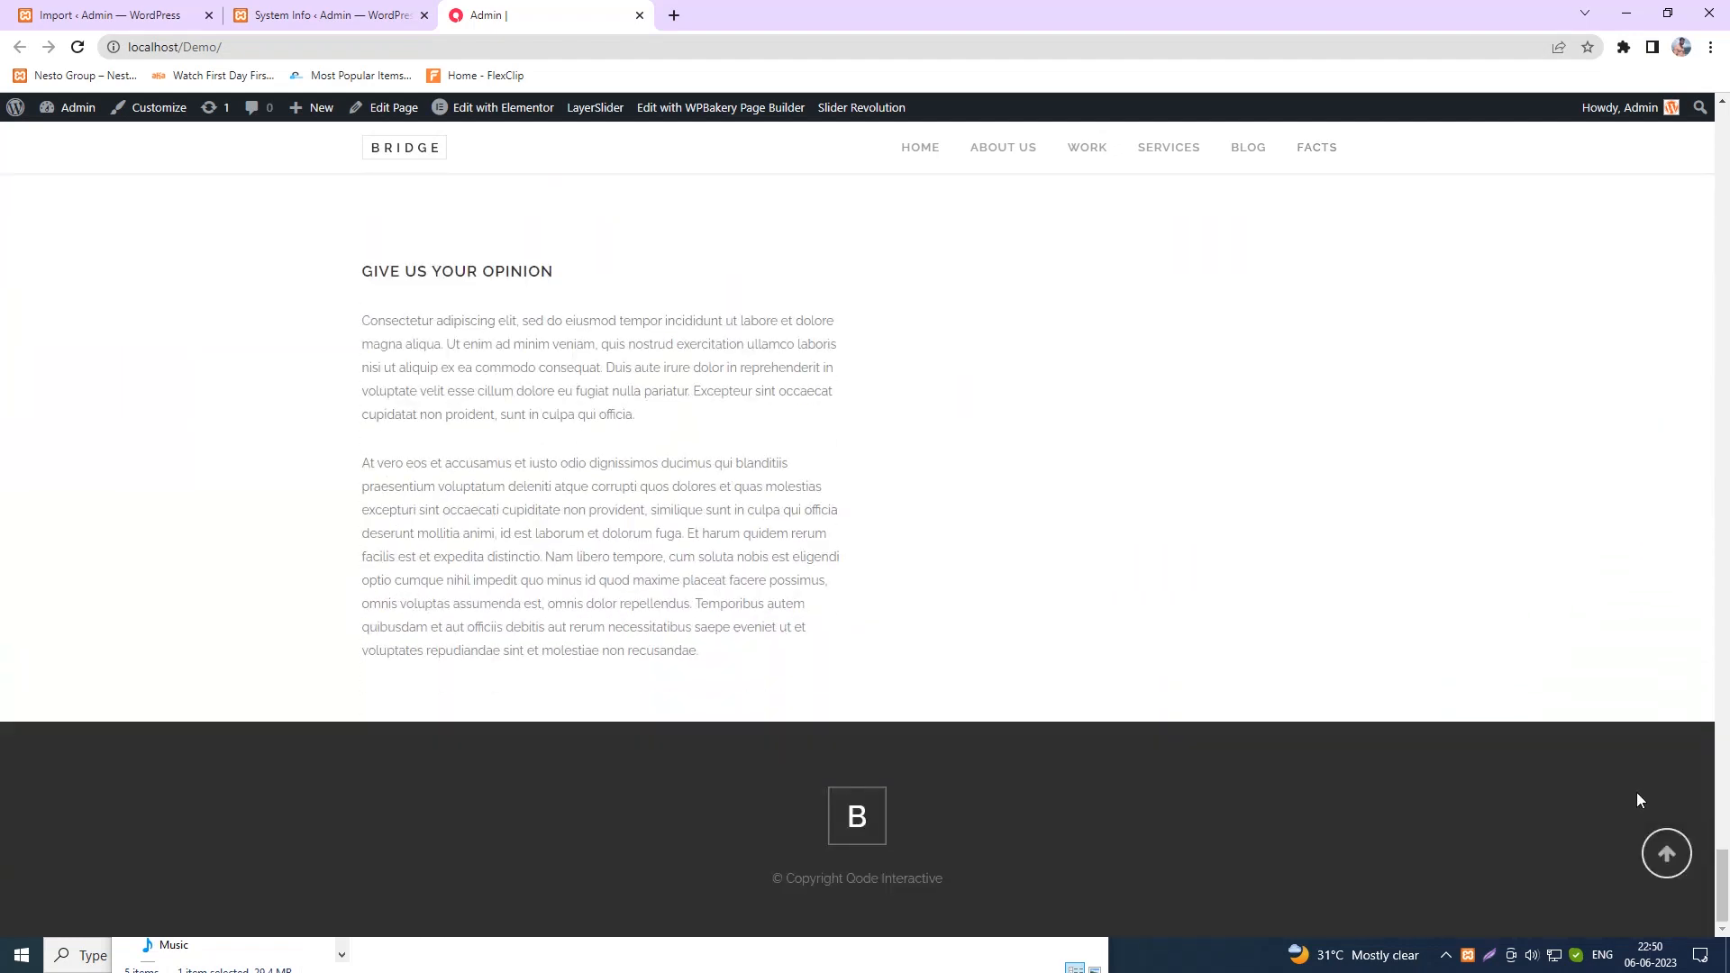
pyautogui.click(1666, 853)
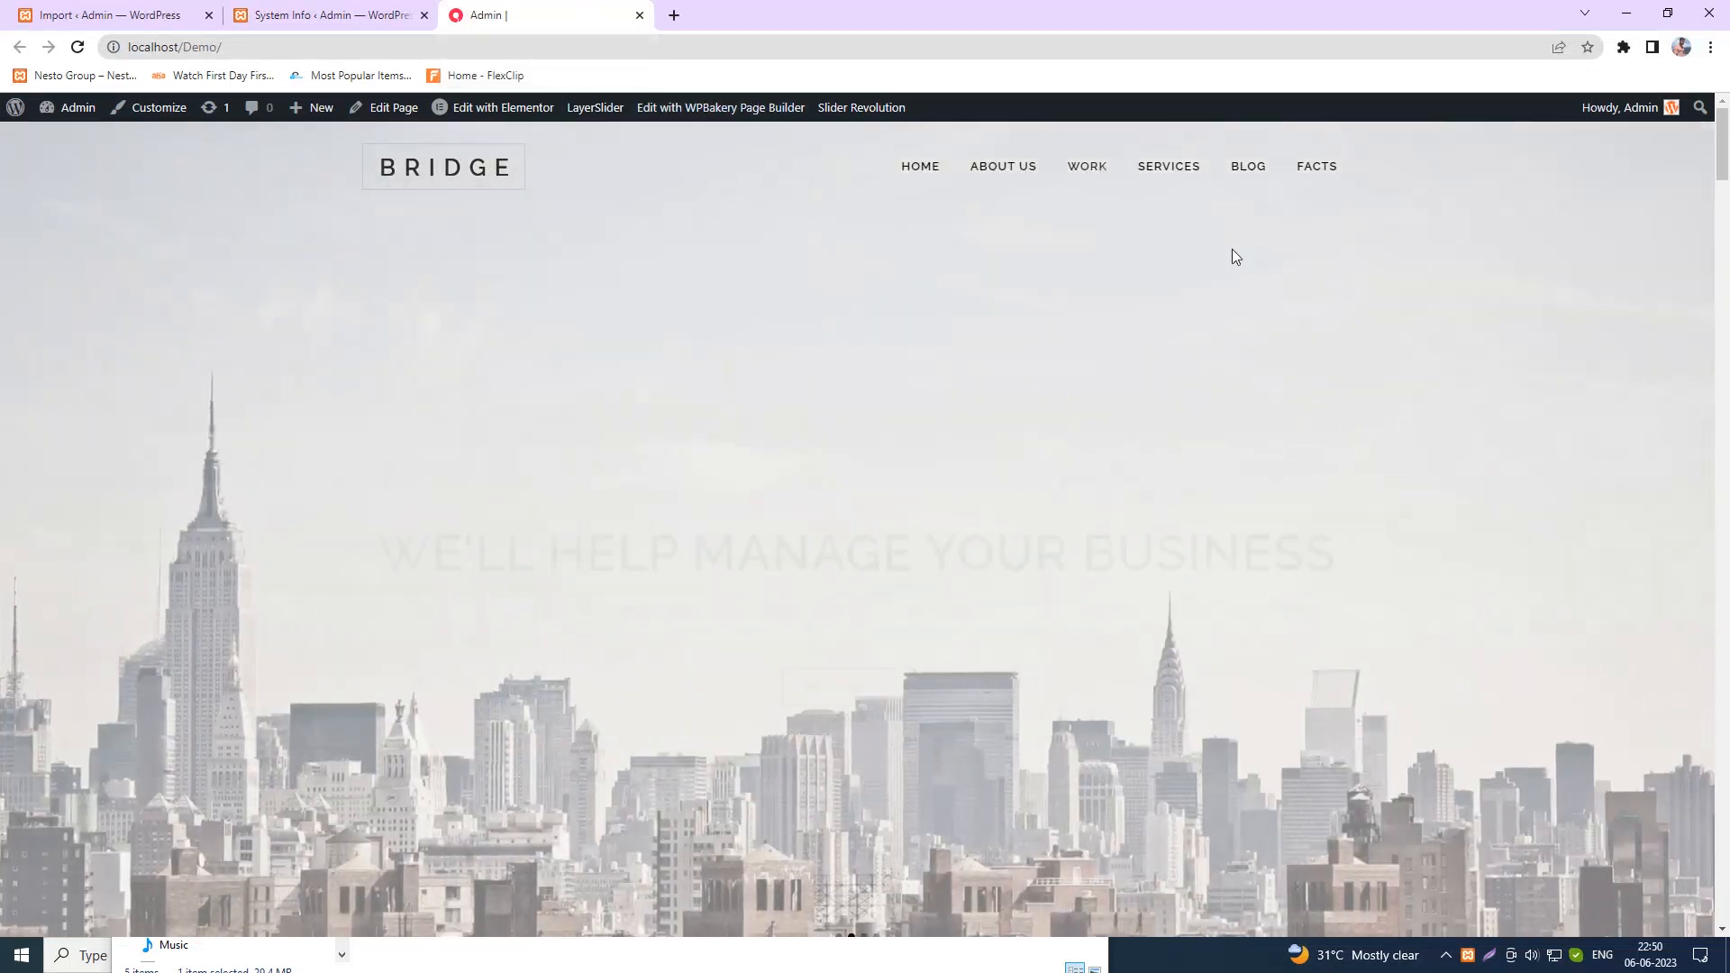
pyautogui.click(1661, 544)
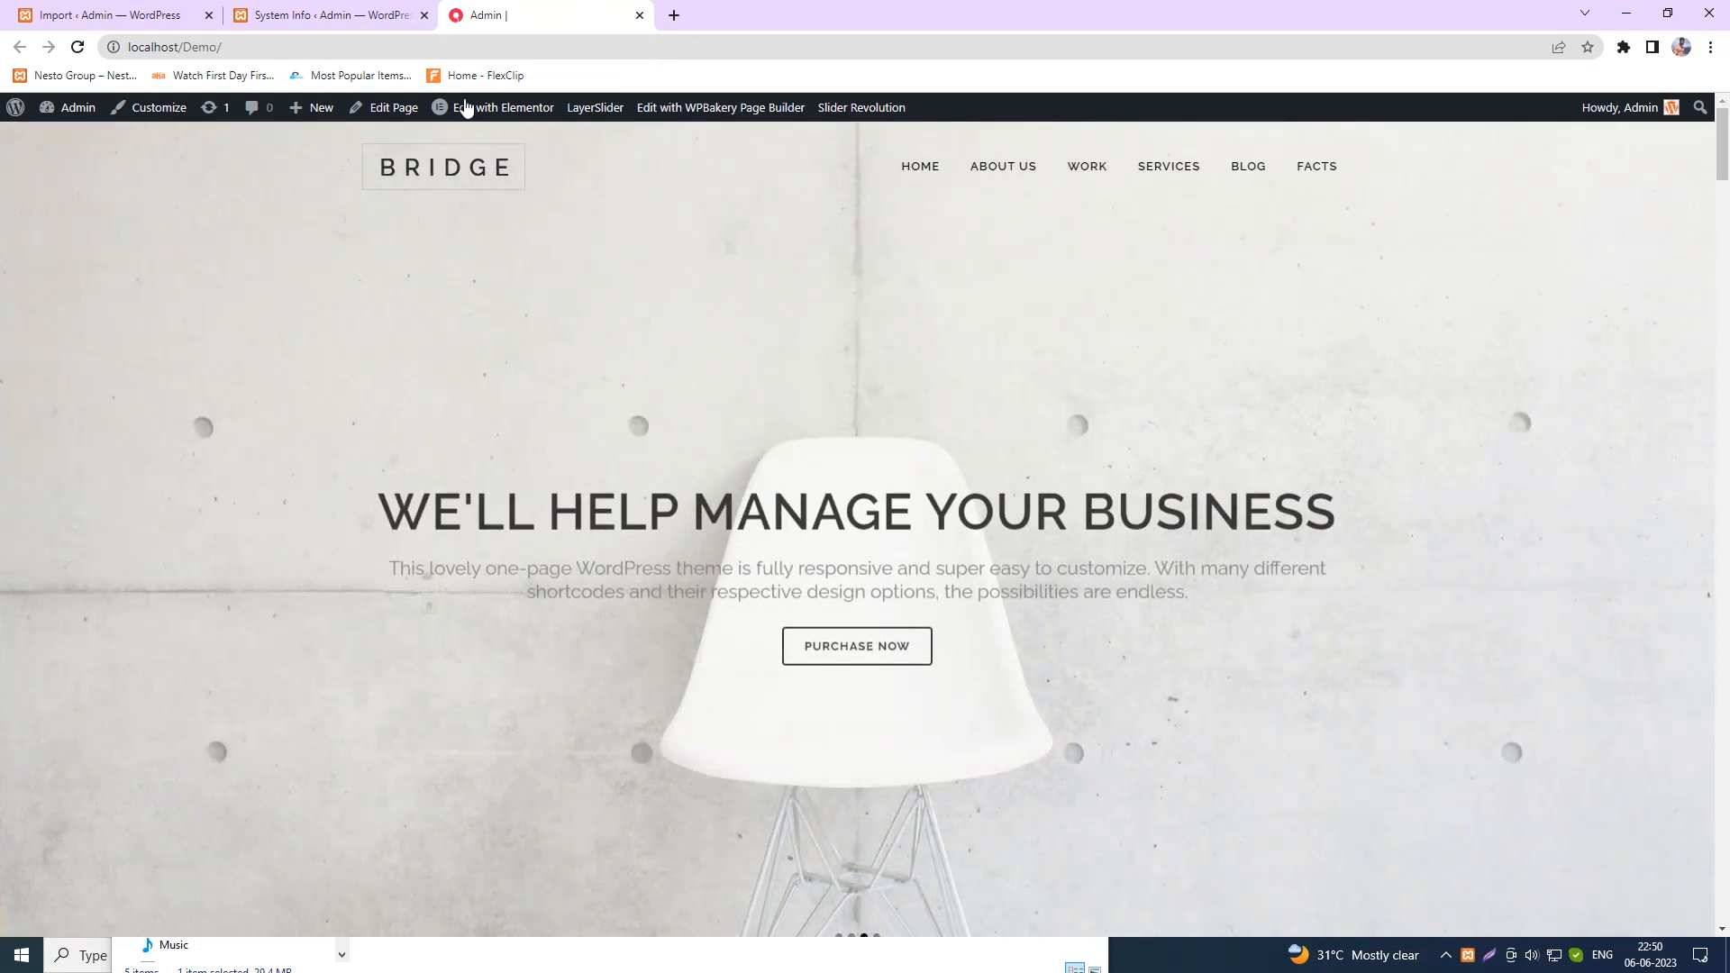
# - Open the imported home page for editing with Elementor
pyautogui.moveTo(484, 115)
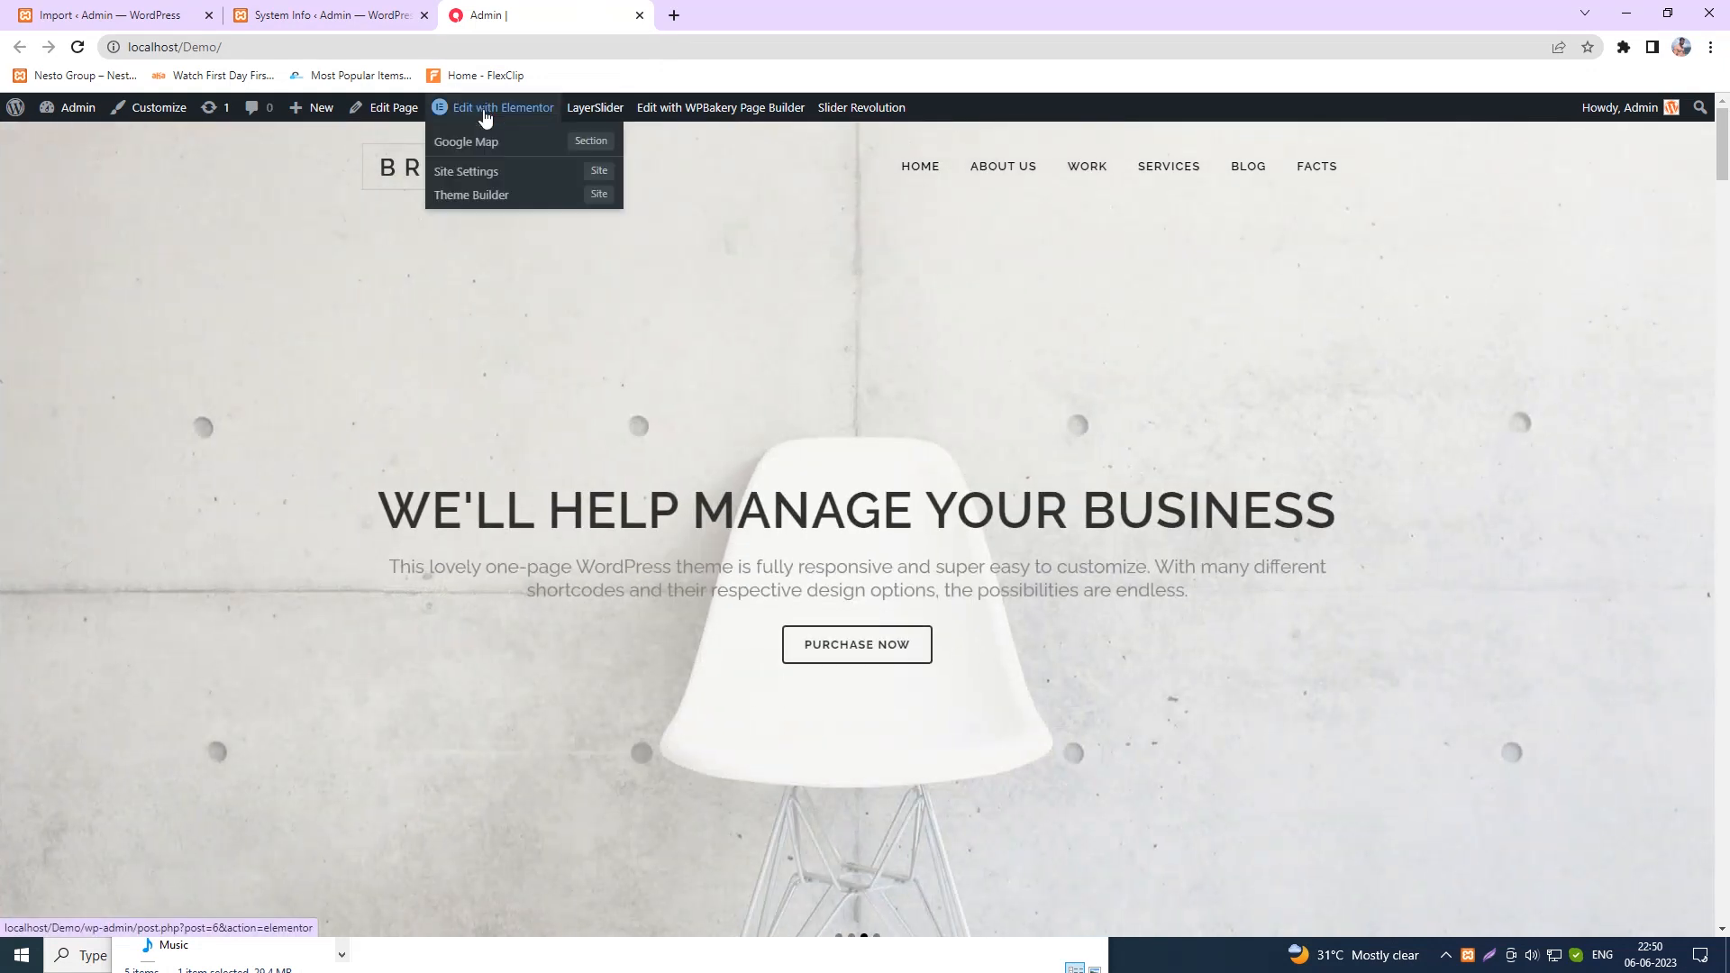
pyautogui.click(484, 110)
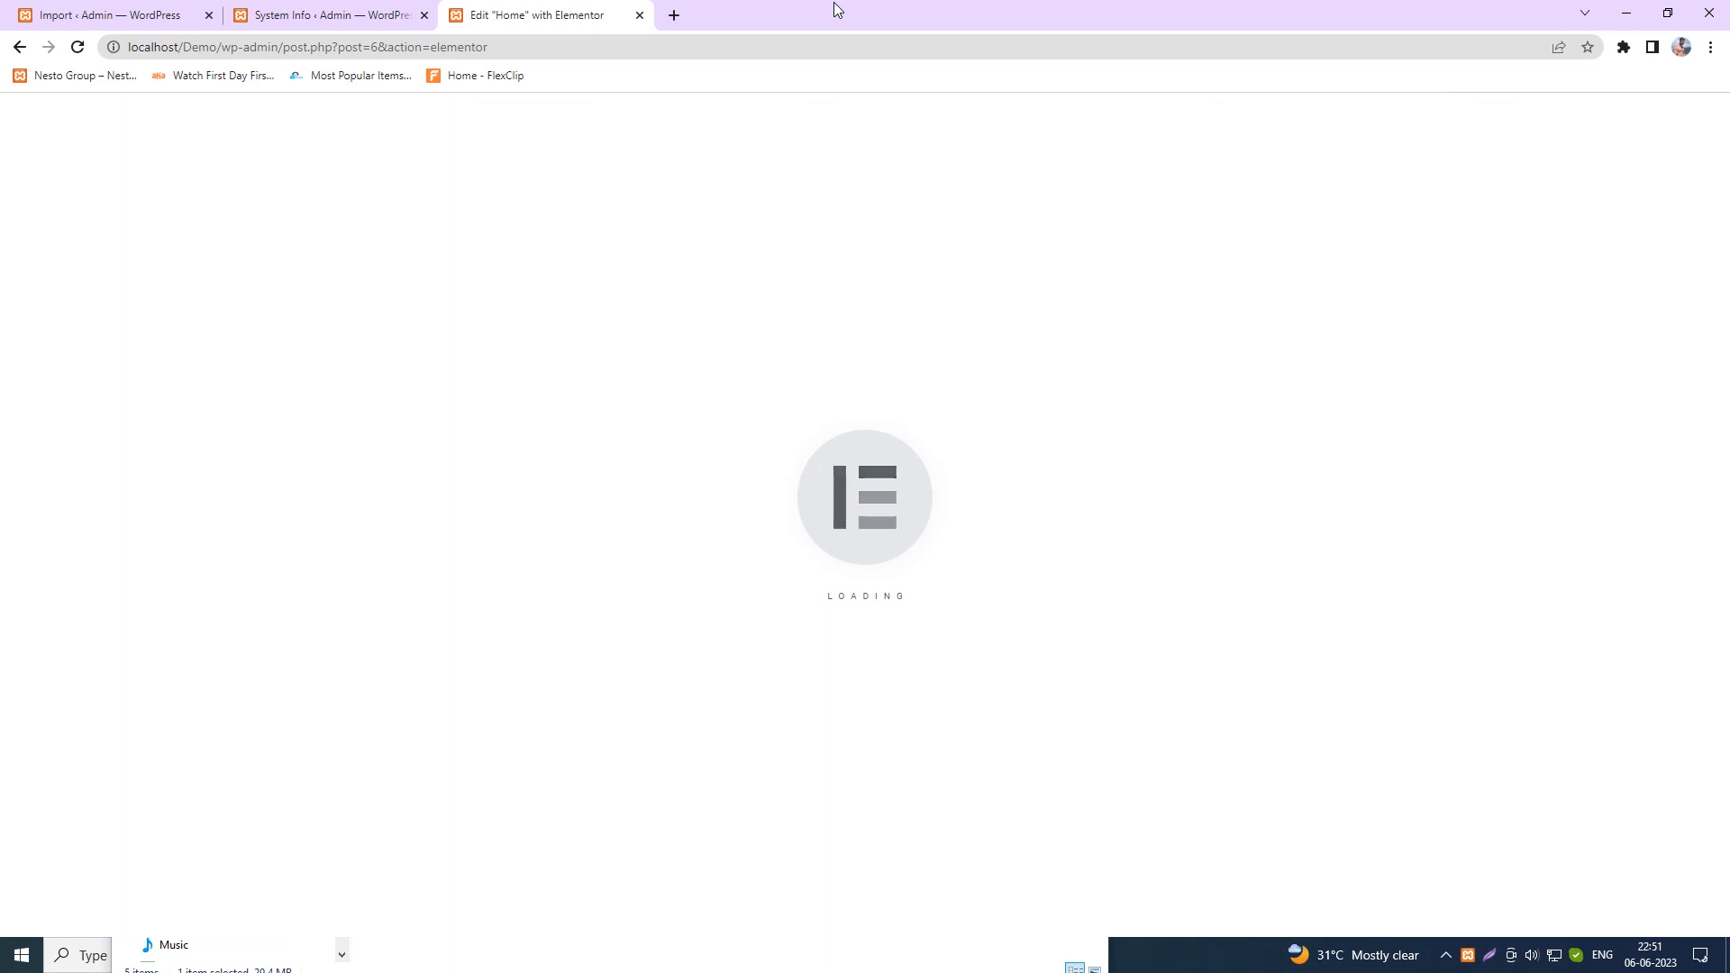
# - Close the One Page demo's finished import dialog and go back to the start of the demo list
pyautogui.click(297, 13)
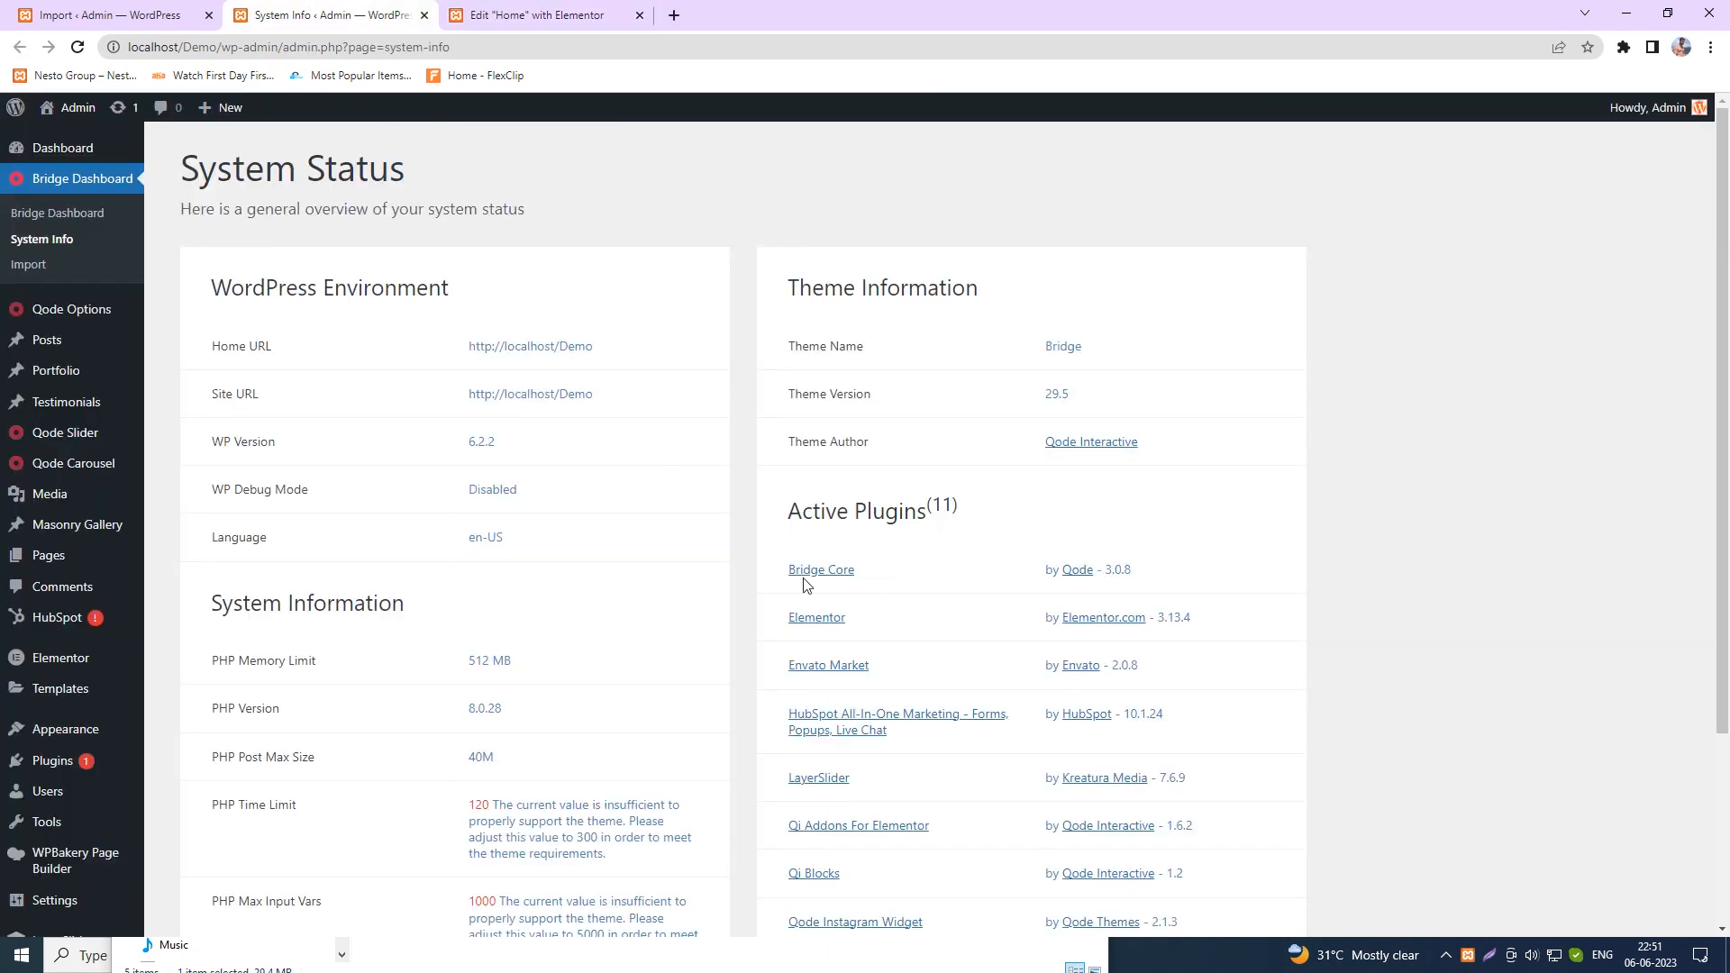
pyautogui.scroll(-3, 646, 530)
pyautogui.click(81, 11)
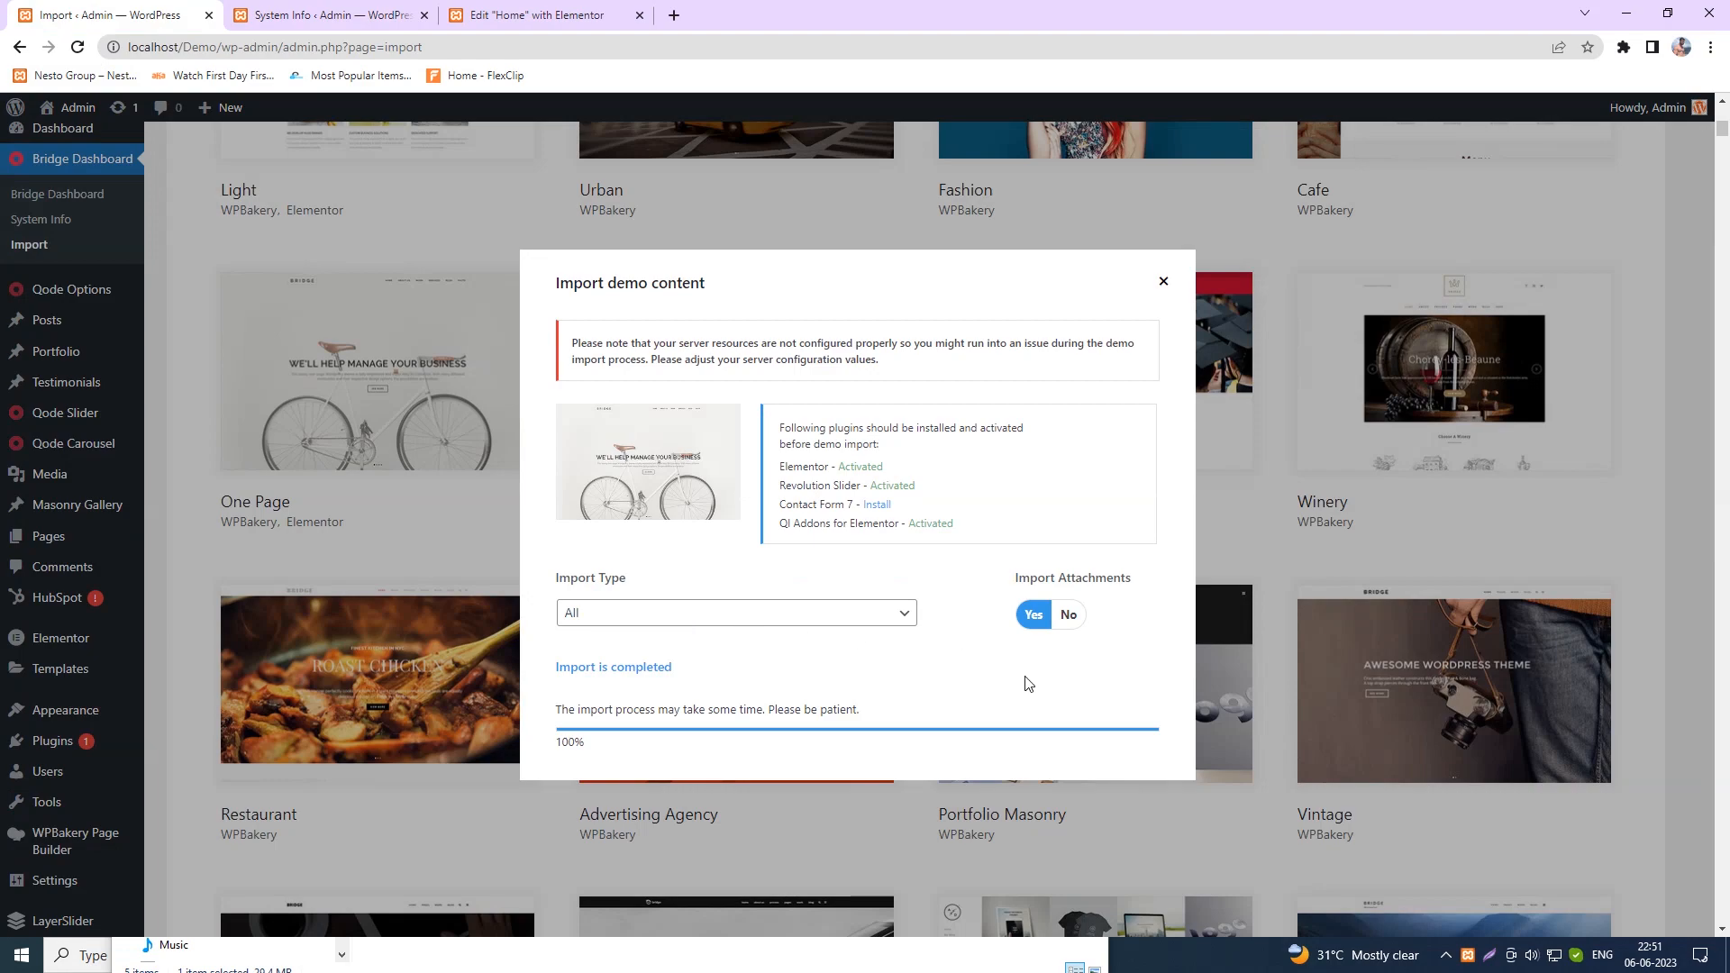
pyautogui.click(1163, 285)
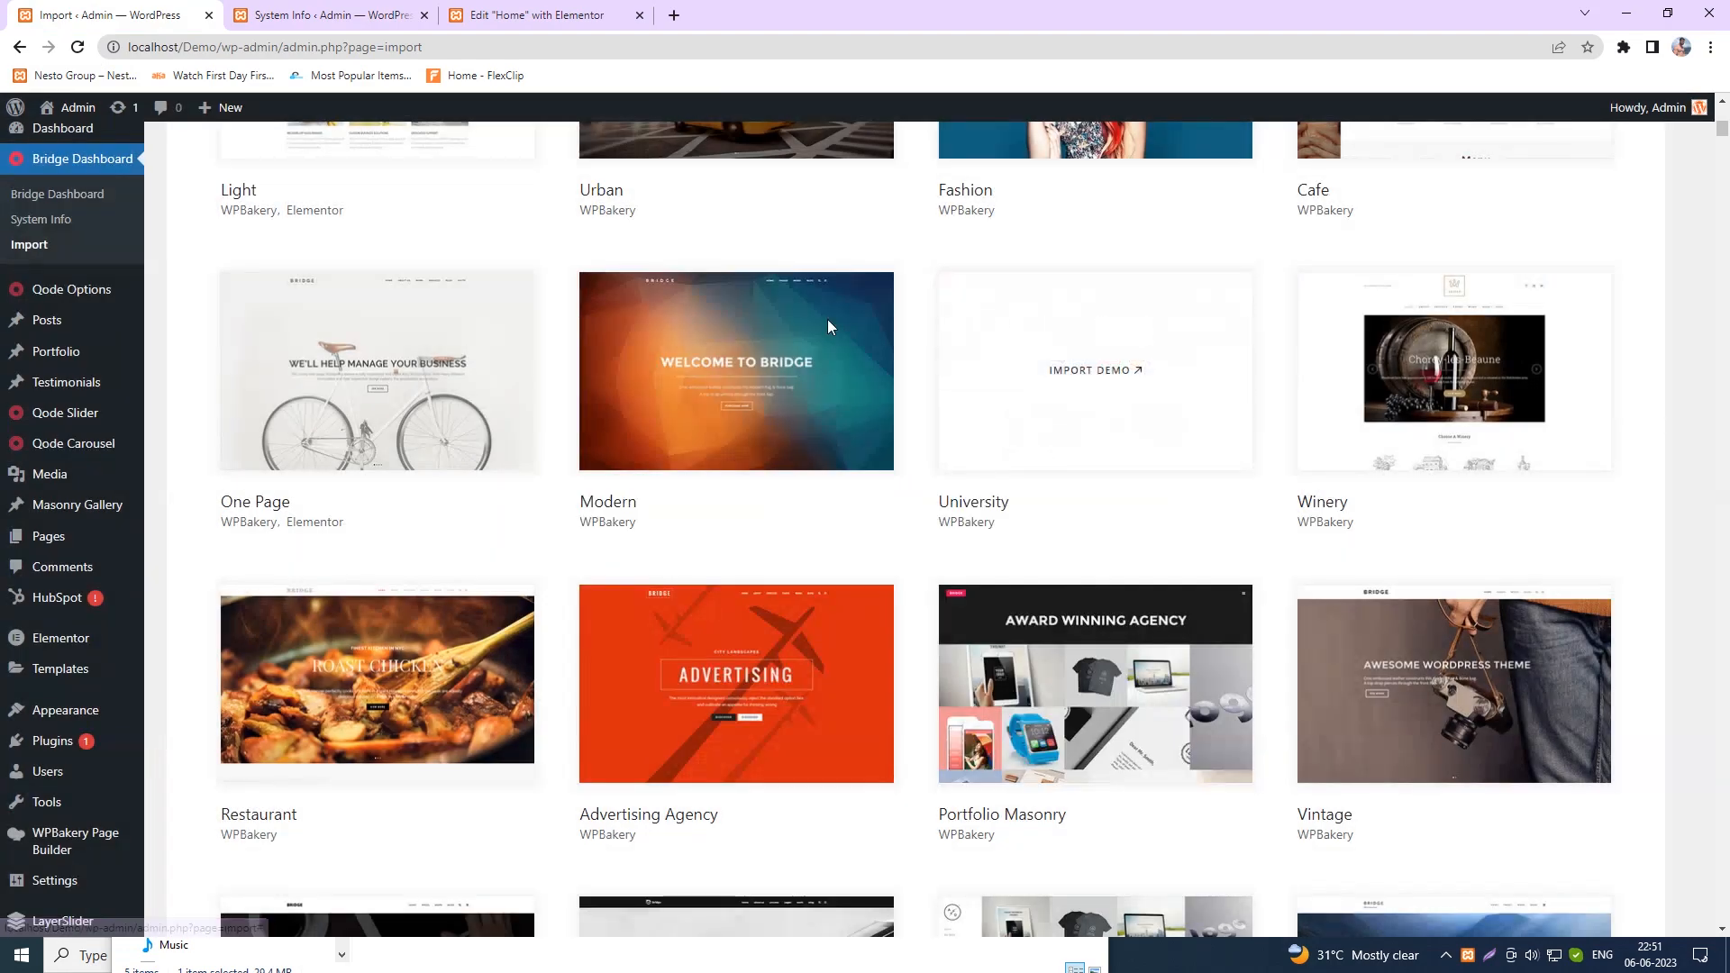
pyautogui.scroll(5, 425, 603)
pyautogui.scroll(3, 608, 394)
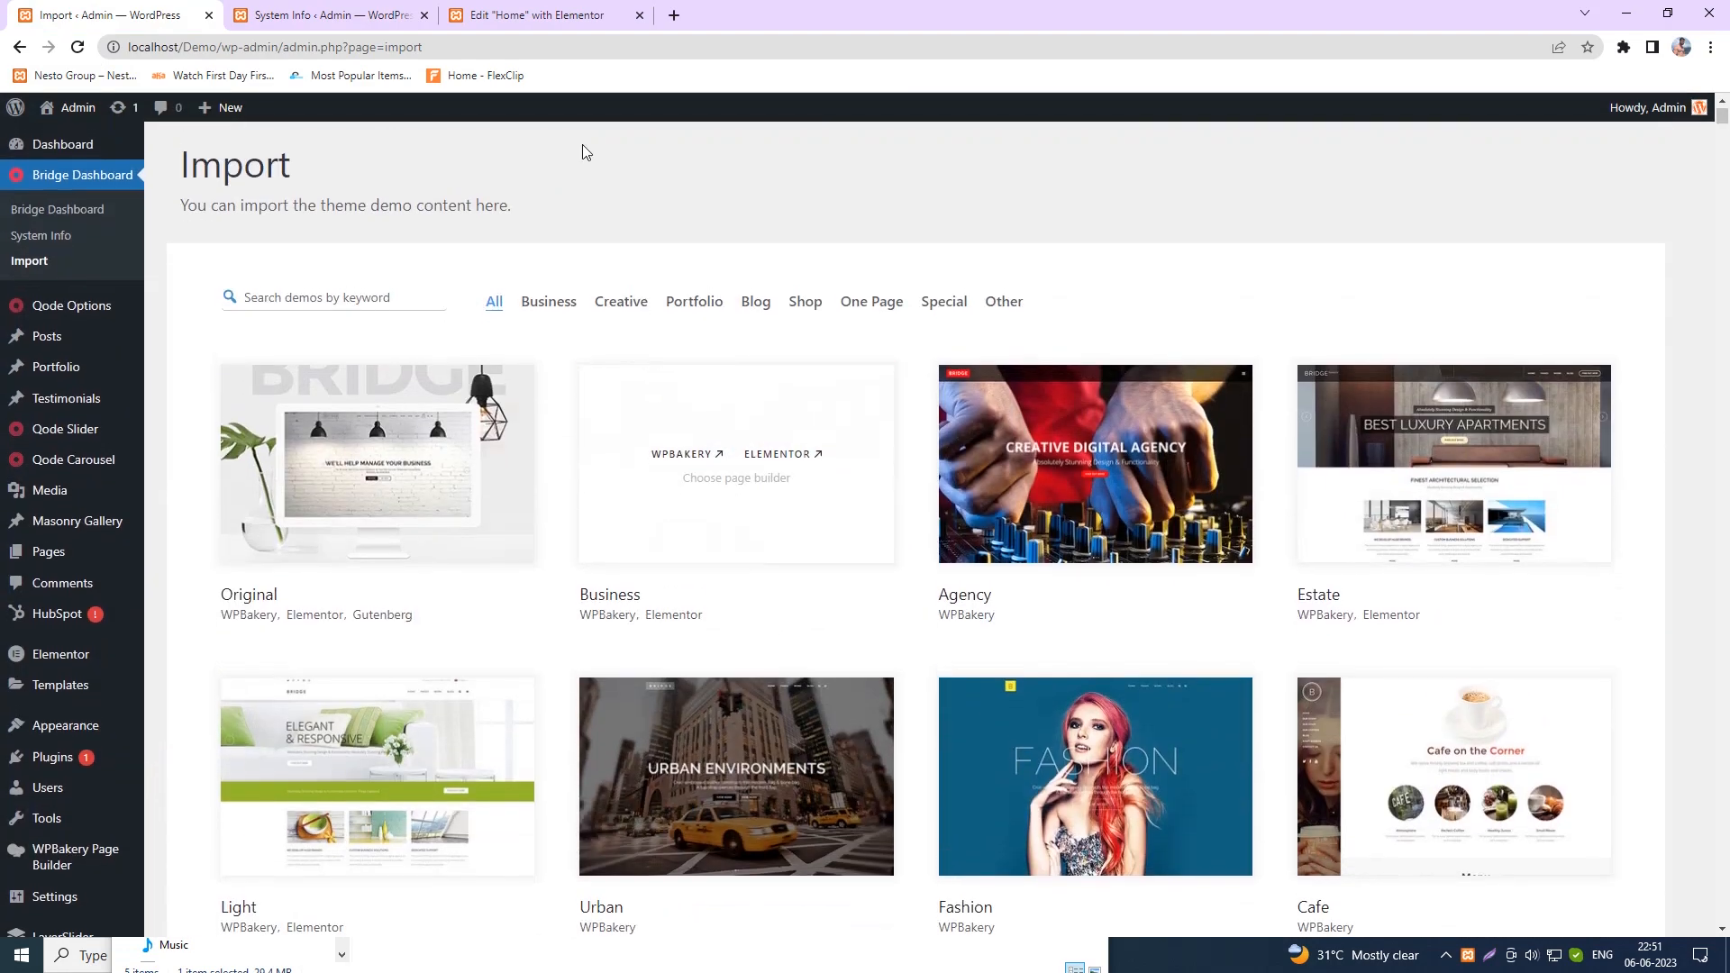
# - Return to the home page's Elementor editor and dismiss both What's New announcements
pyautogui.click(571, 15)
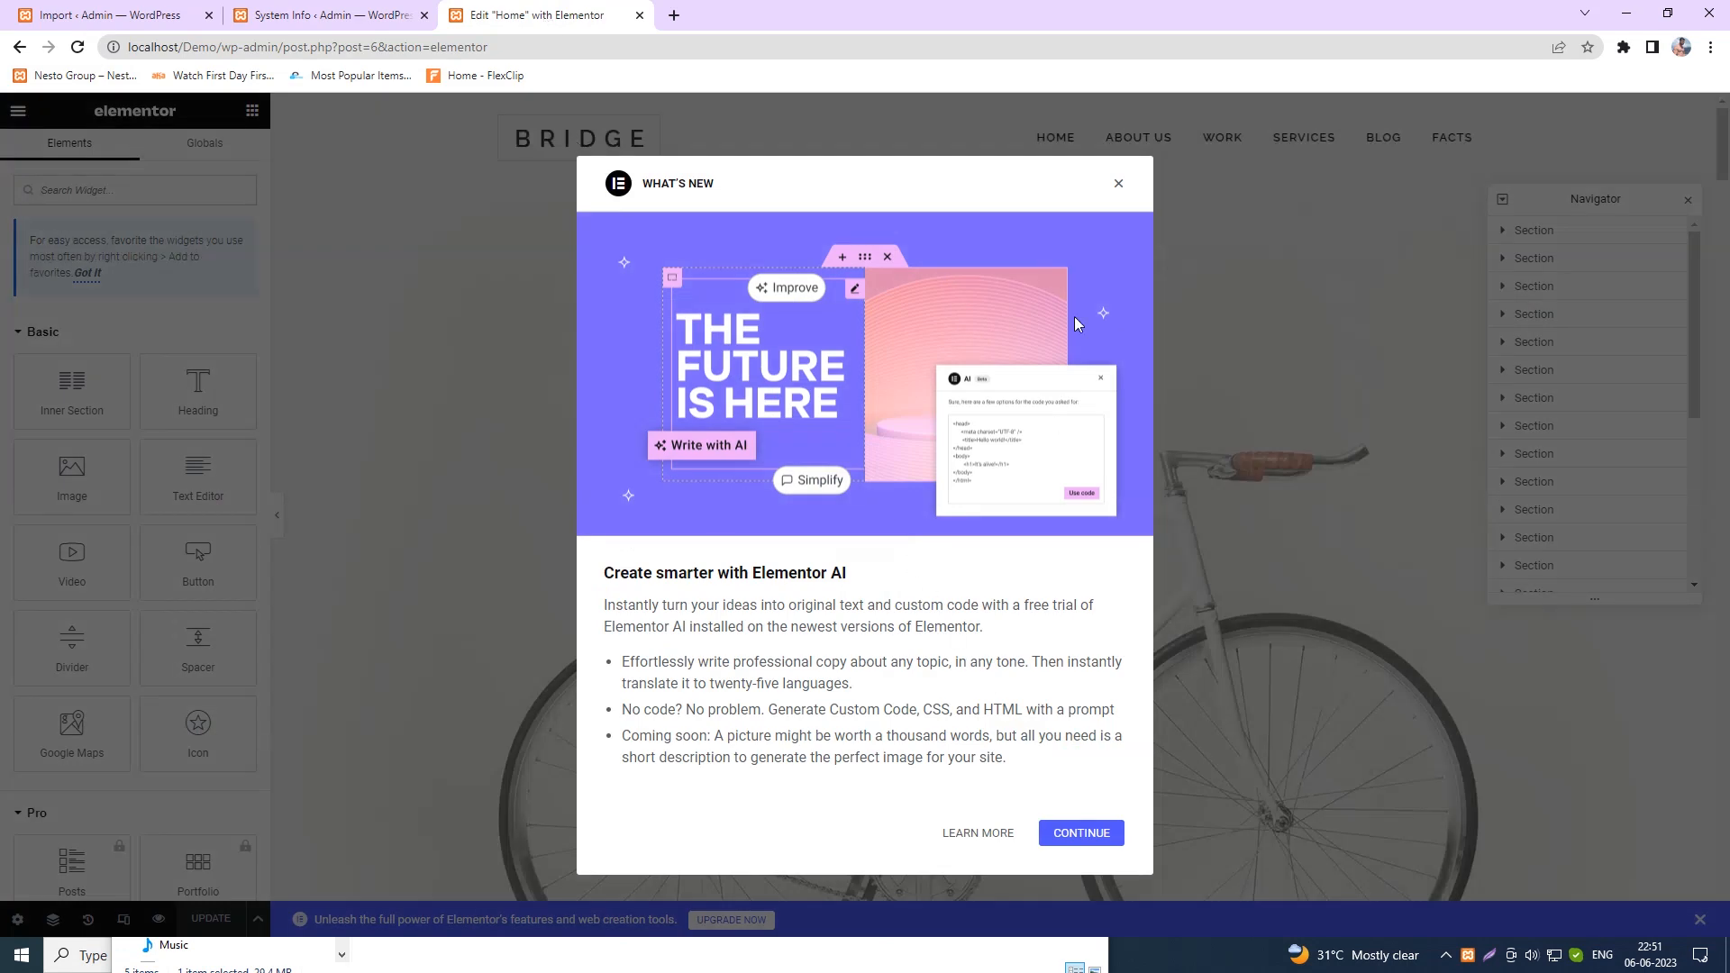
pyautogui.click(1118, 183)
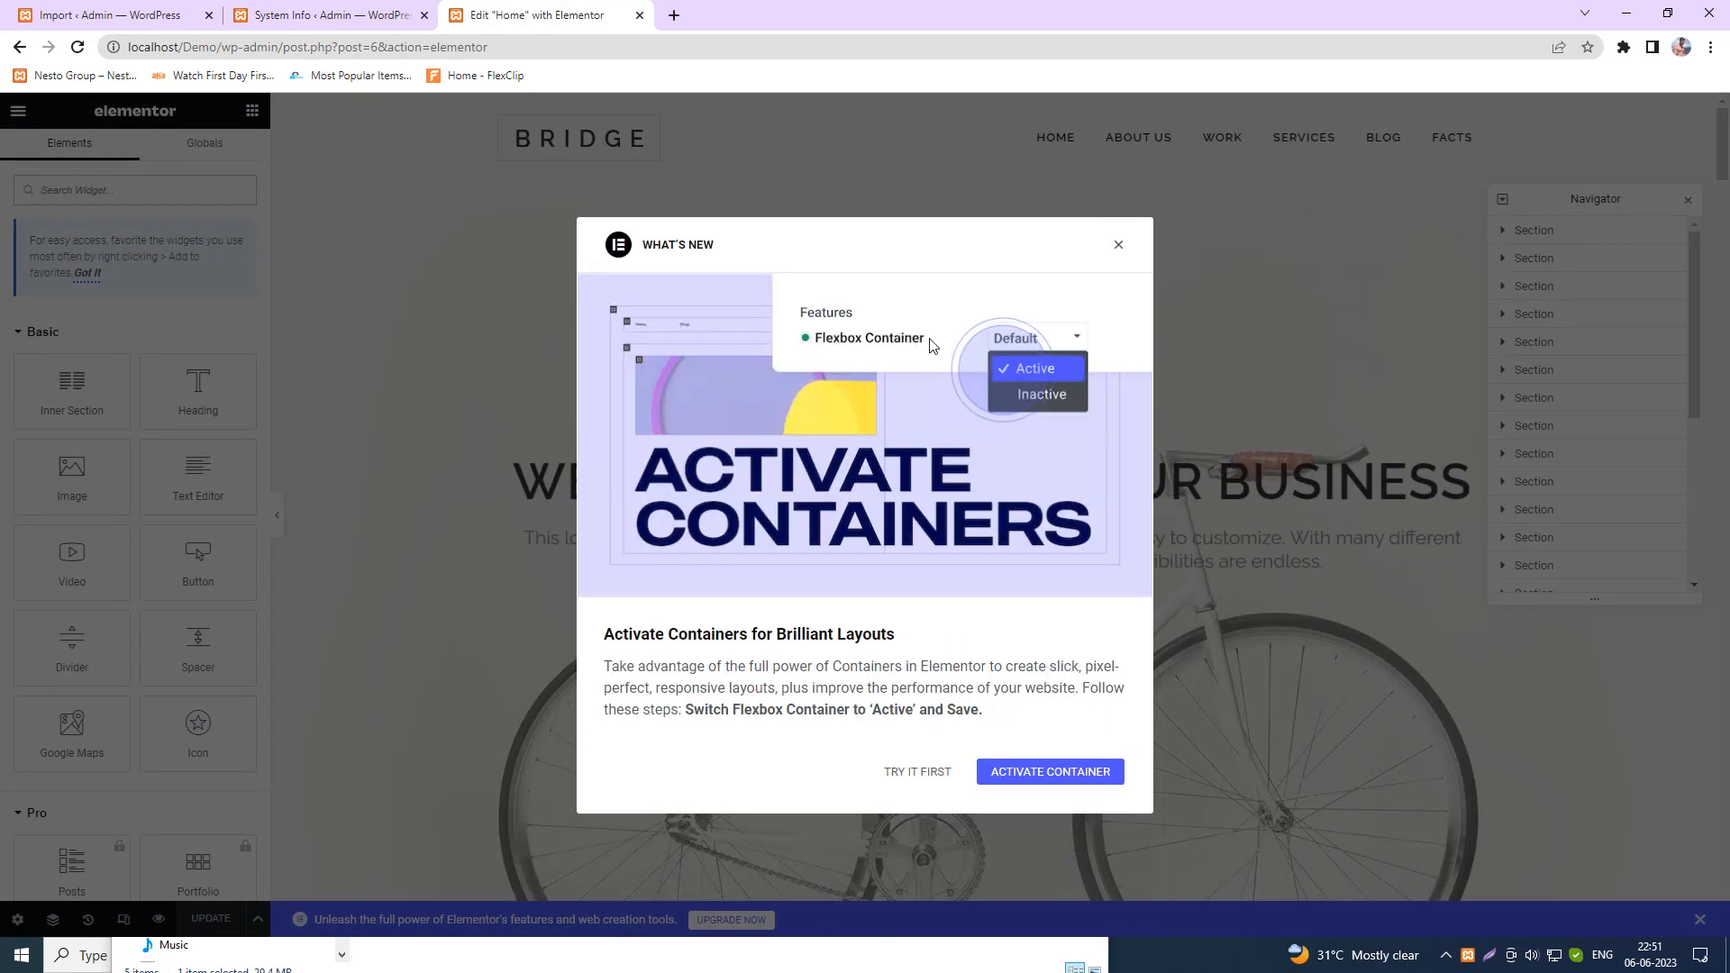
pyautogui.click(1120, 247)
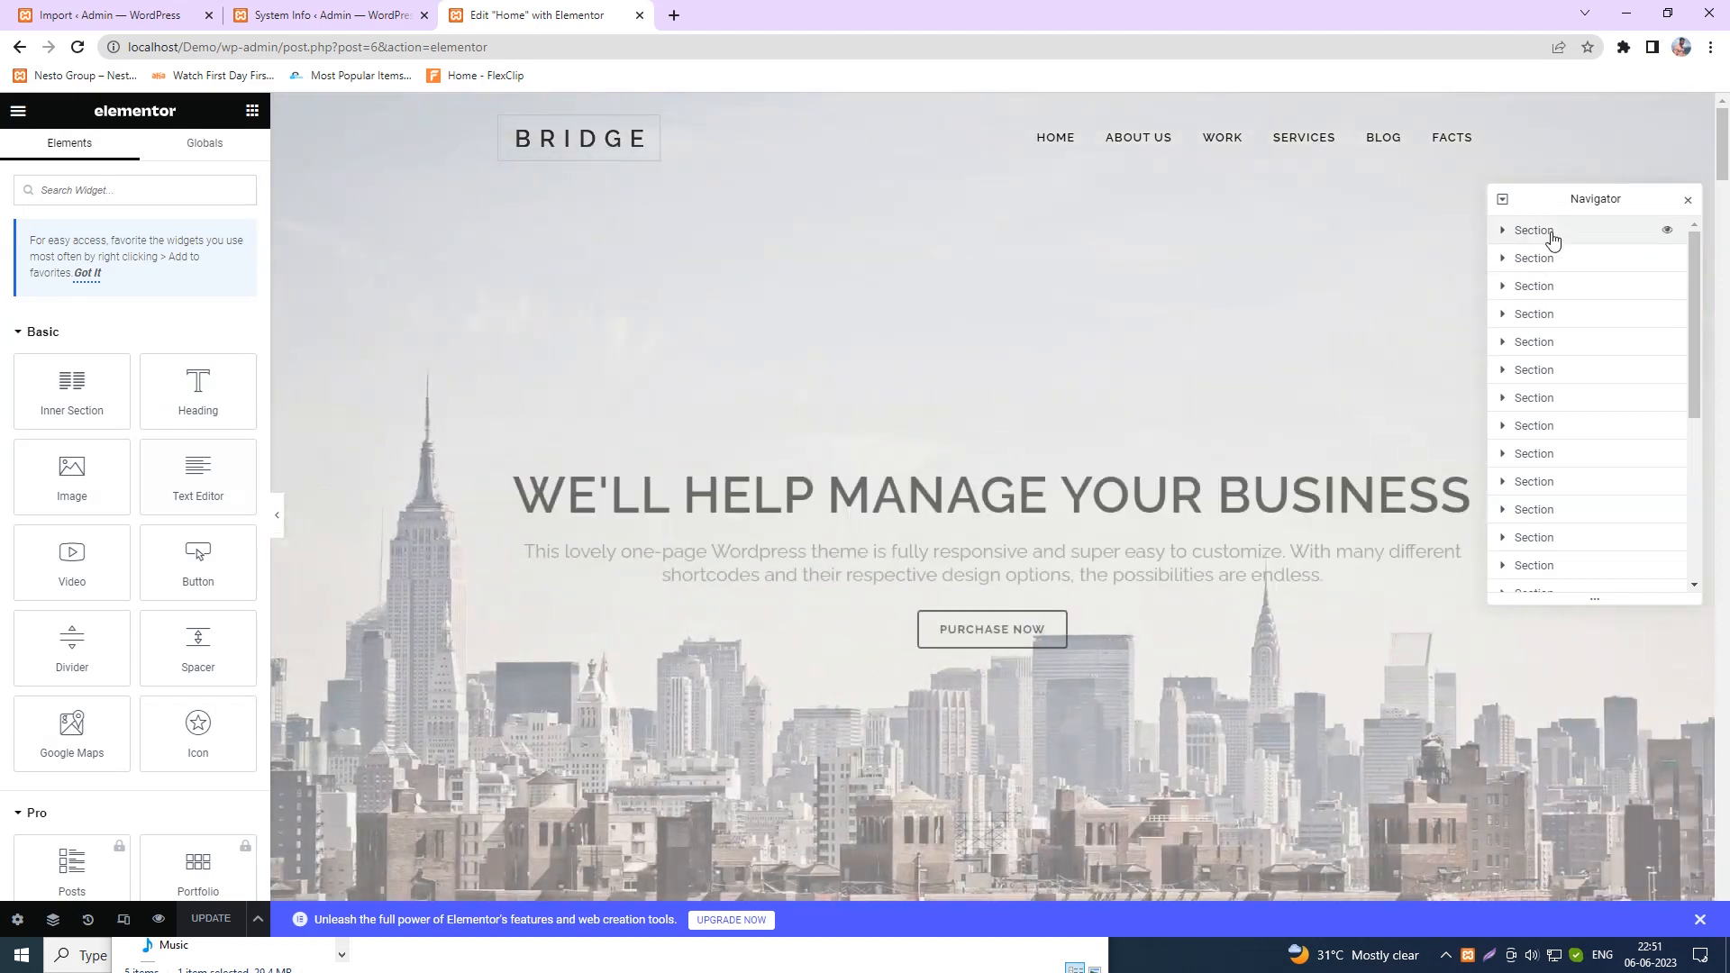
# - Inspect the settings of the page's first section, its column and the Slider Revolution 6 widget inside it
pyautogui.click(1543, 231)
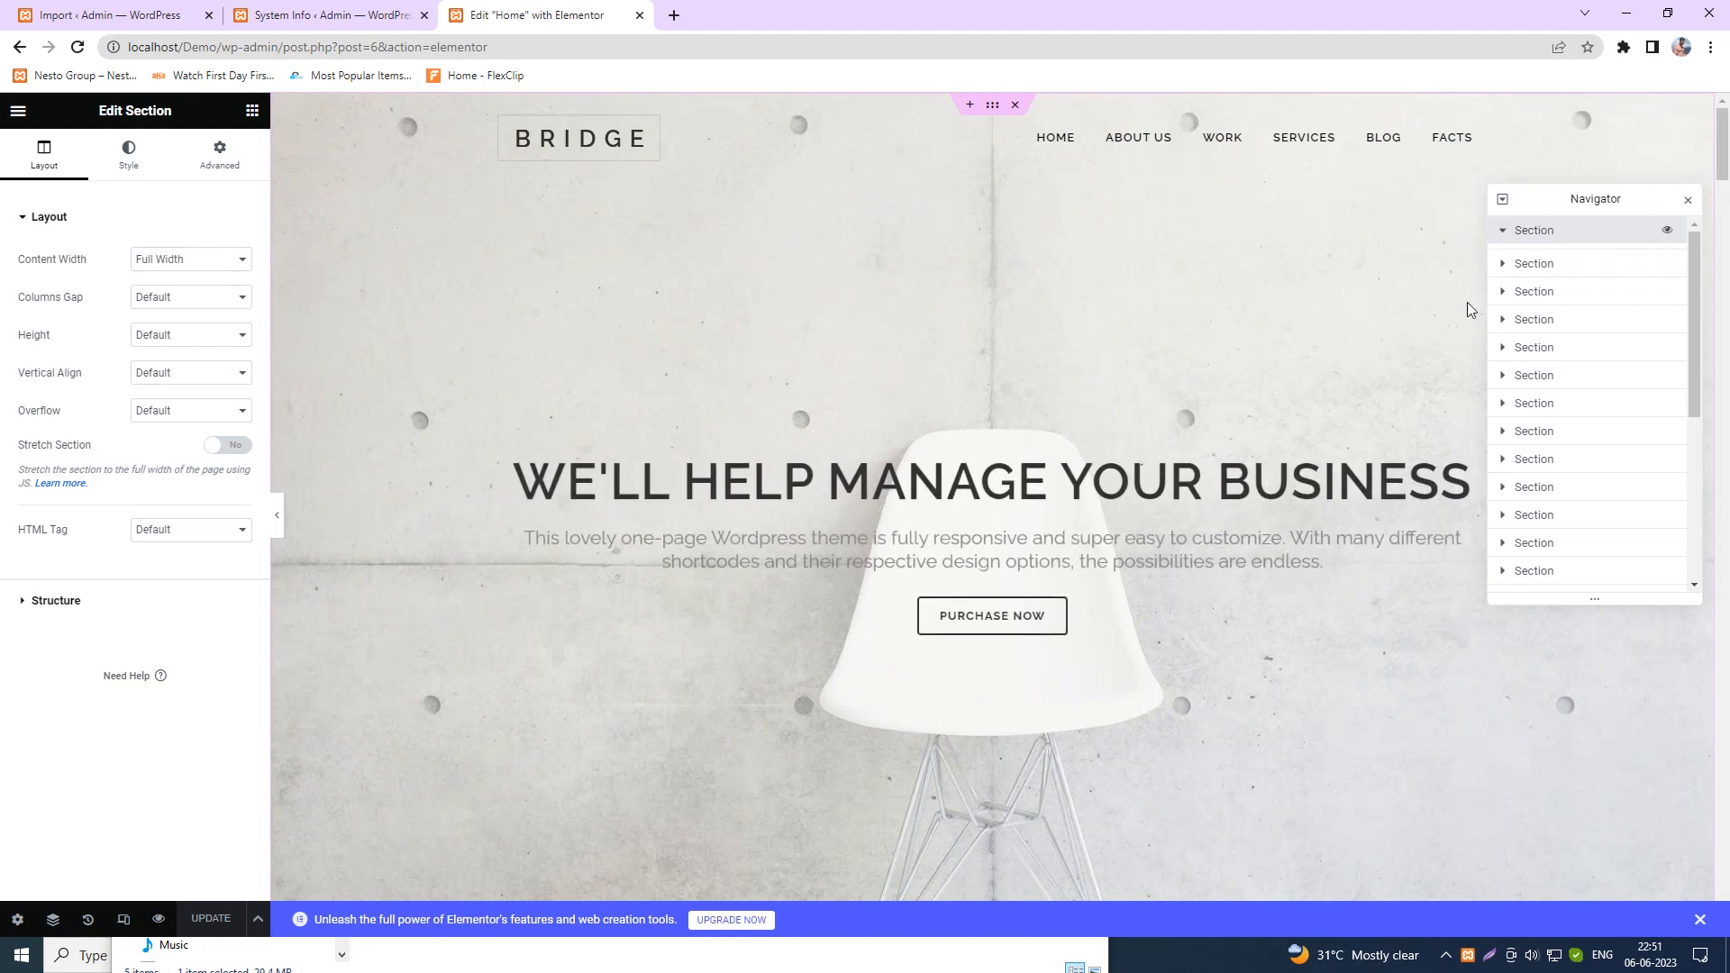
pyautogui.click(1573, 259)
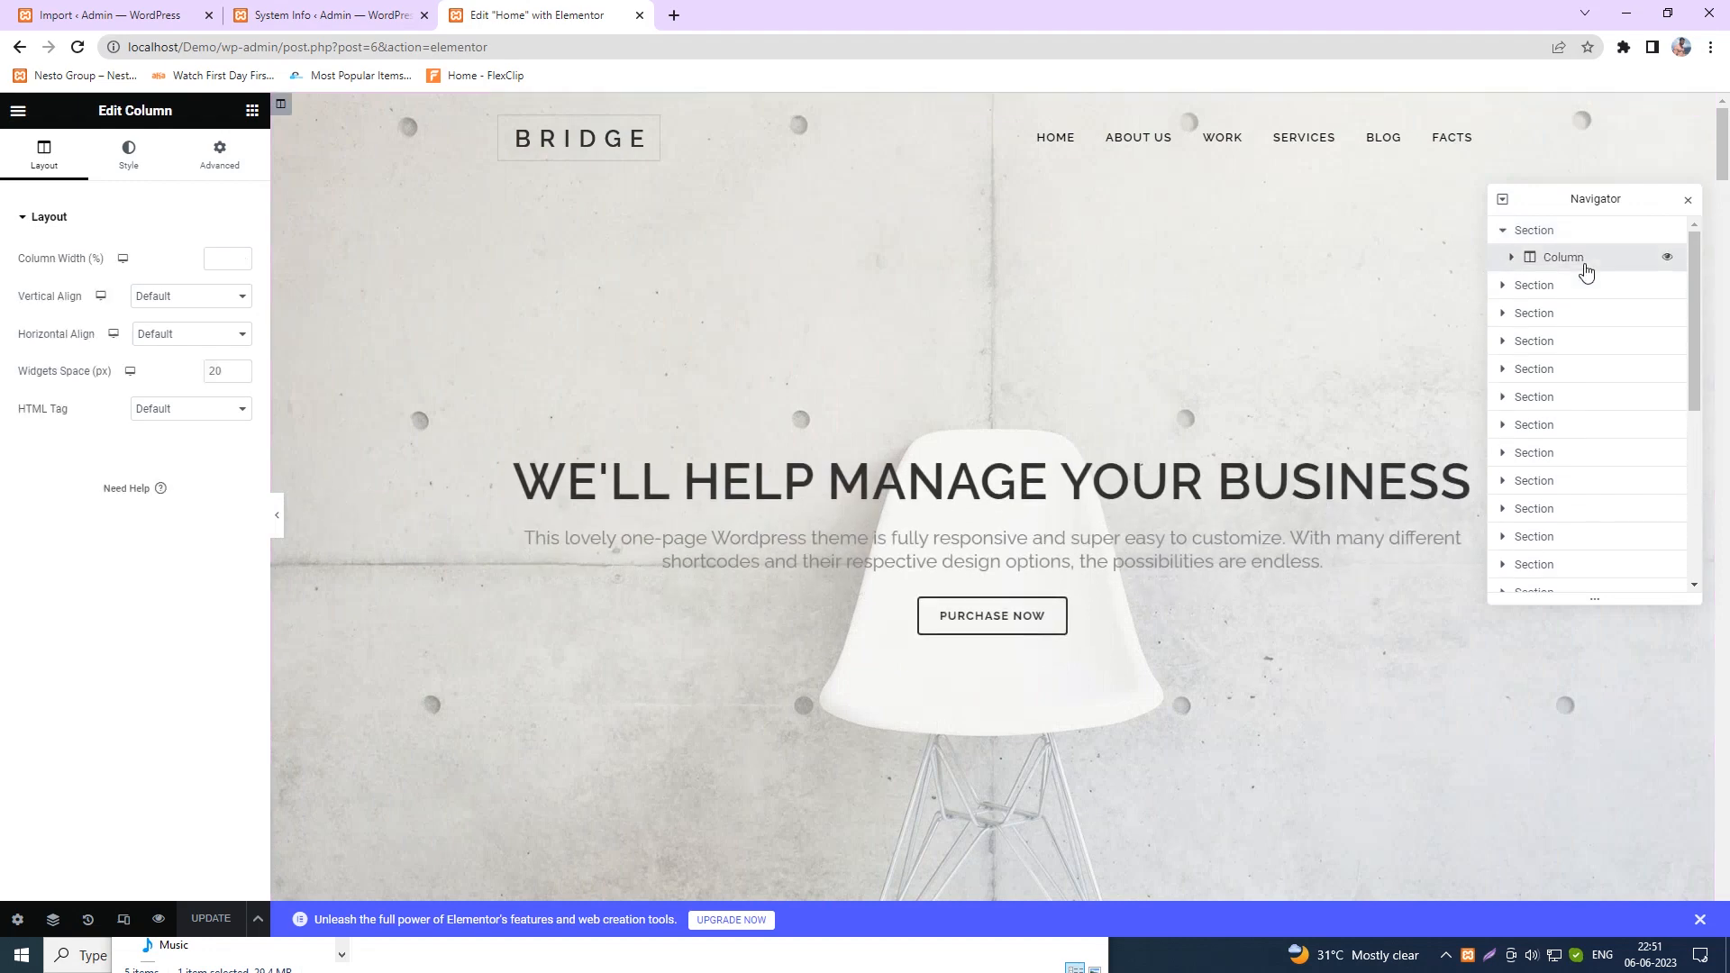
pyautogui.click(811, 491)
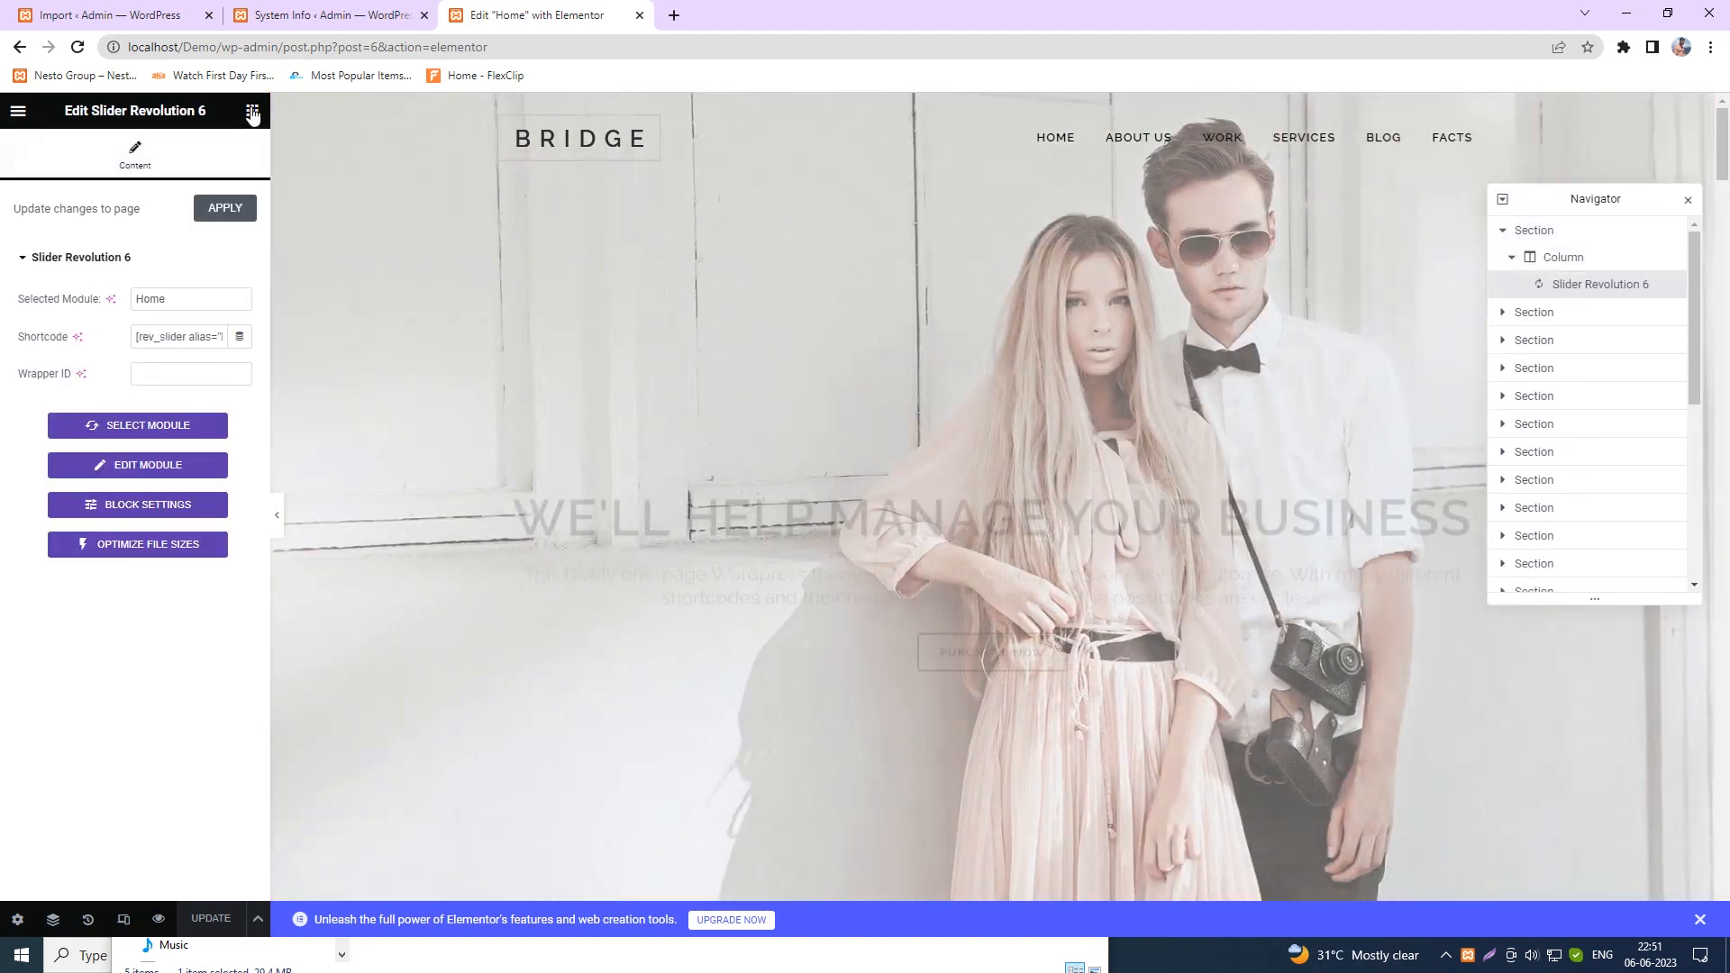
# - Look through the page content in the editor and open the "Our Work" heading's text editor settings
pyautogui.scroll(-20, 1000, 667)
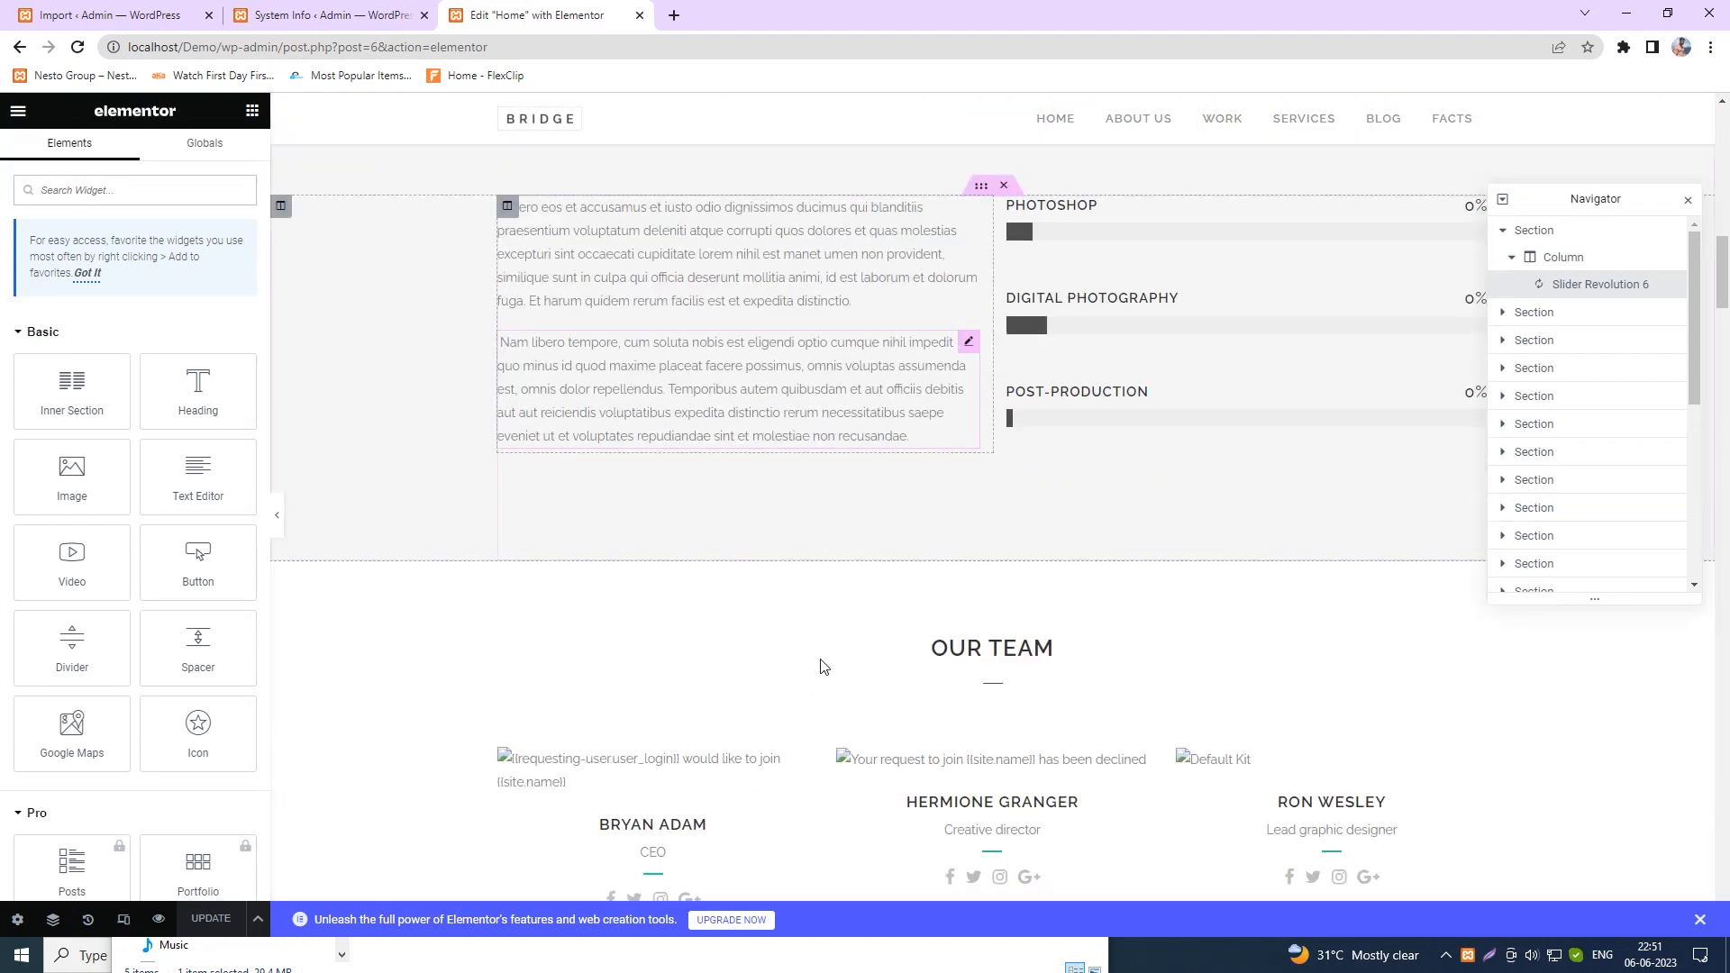
pyautogui.scroll(-2, 971, 543)
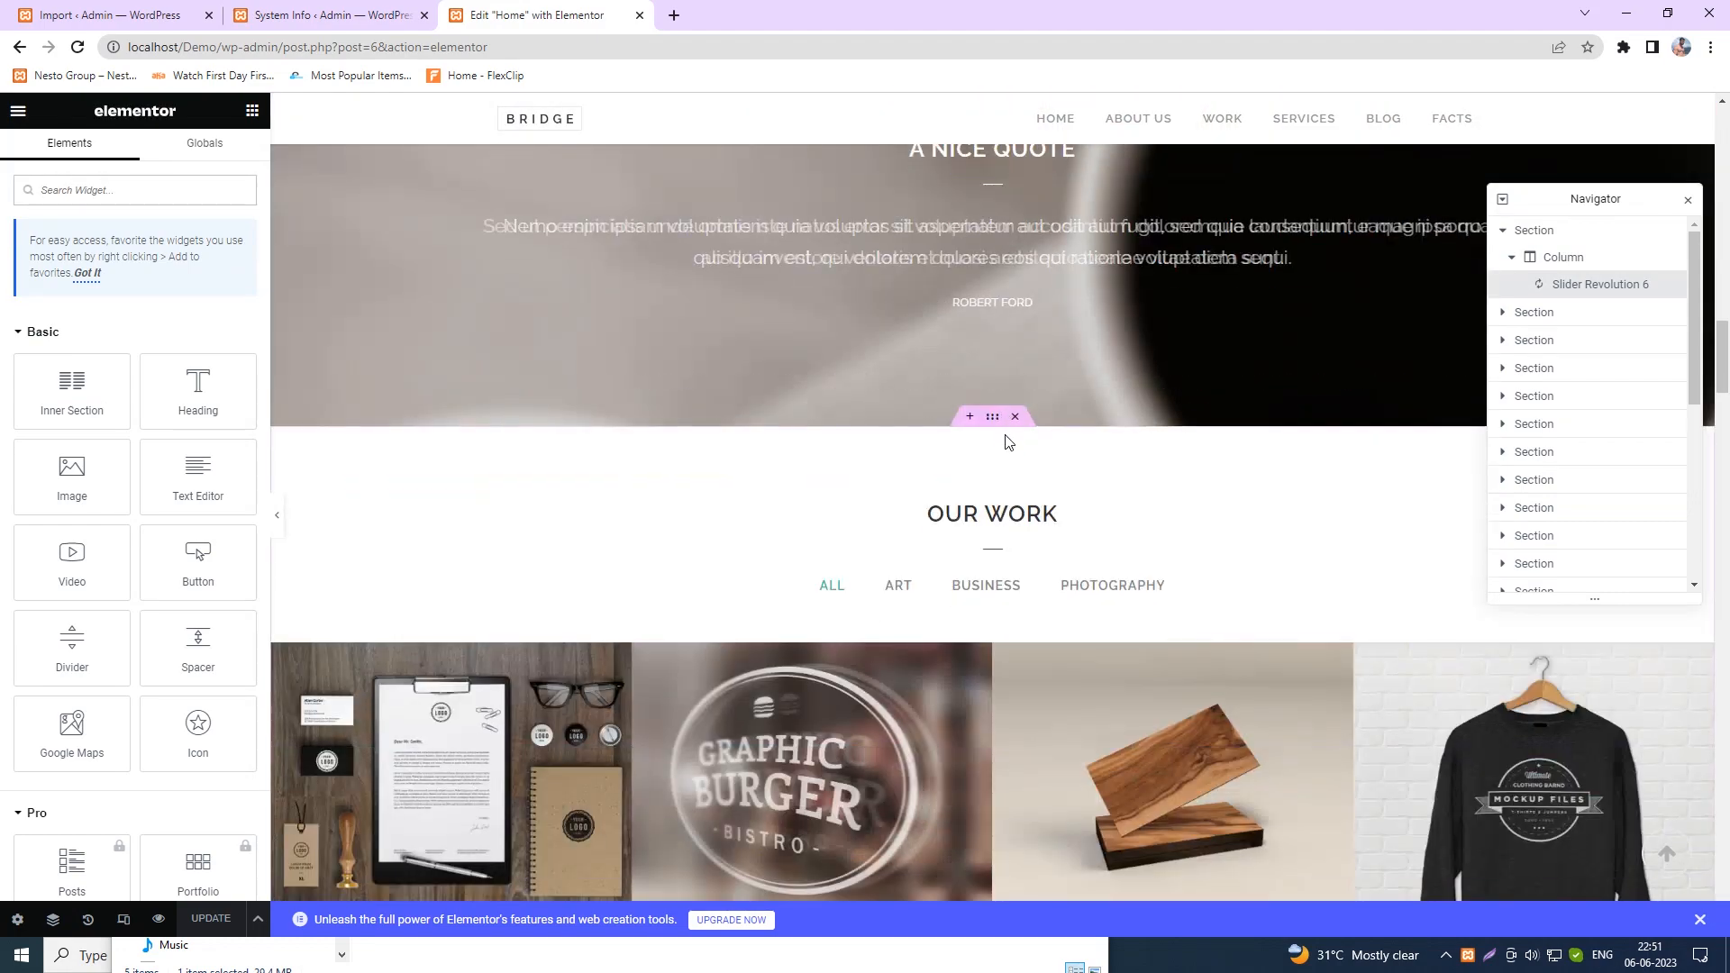
pyautogui.click(1067, 520)
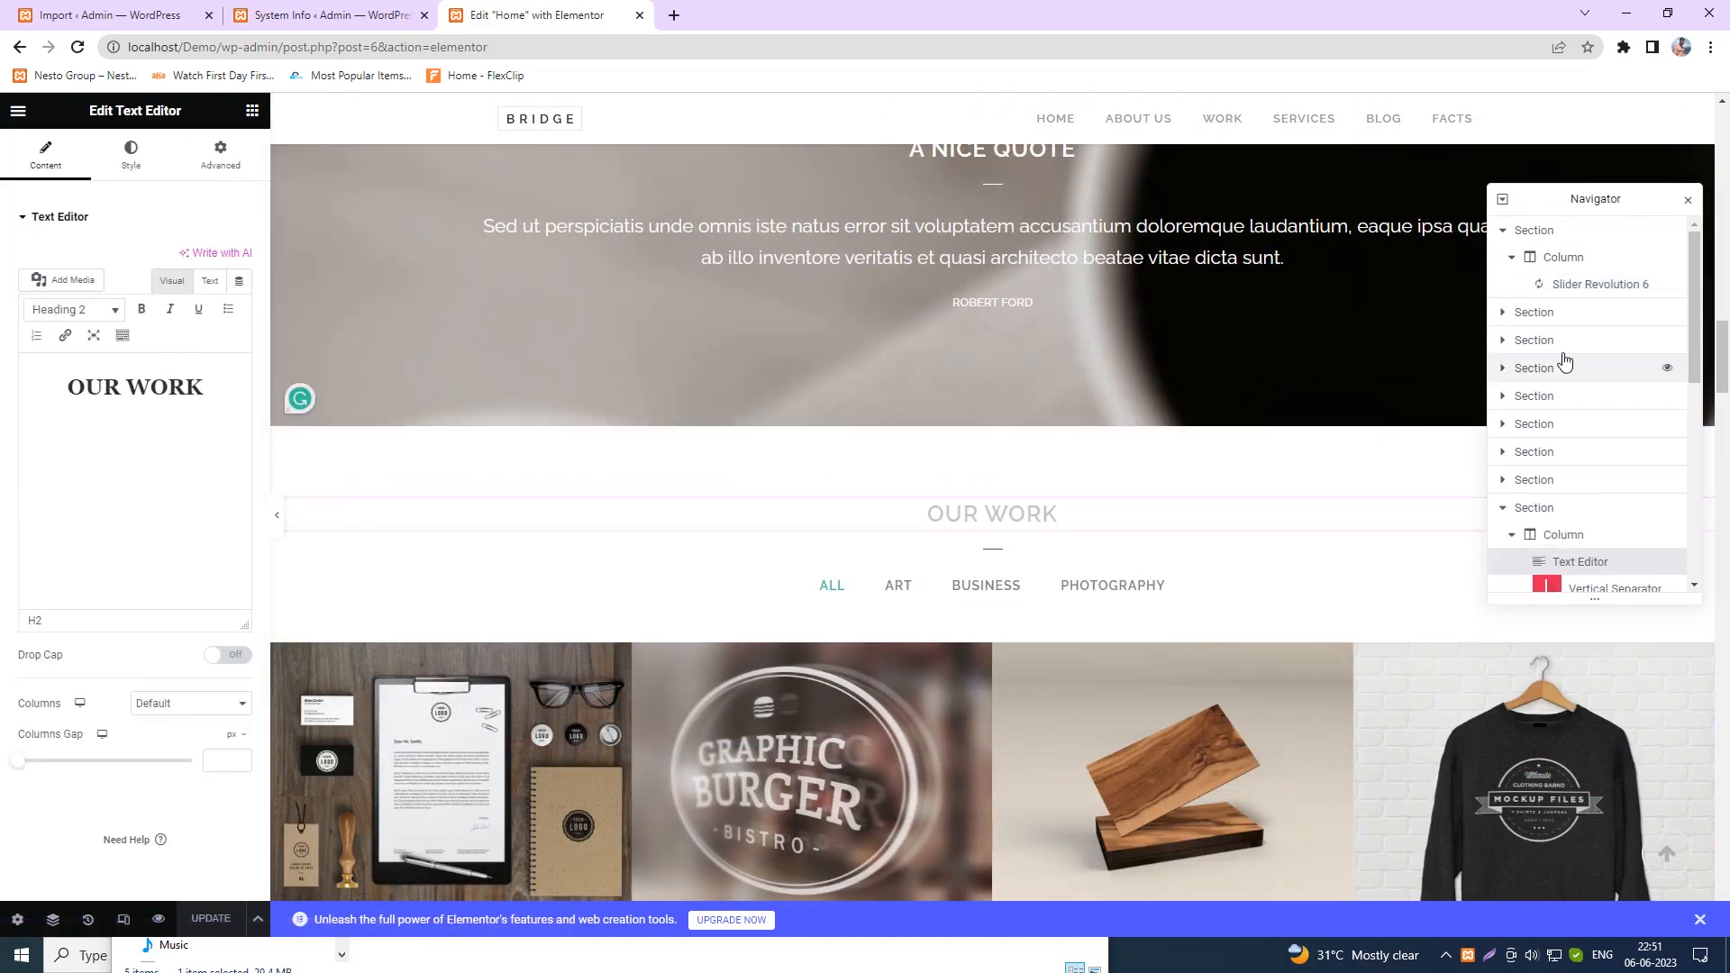
# - Close the Elementor editor and System Info tabs, and open the site in a new tab
pyautogui.click(638, 16)
pyautogui.click(425, 16)
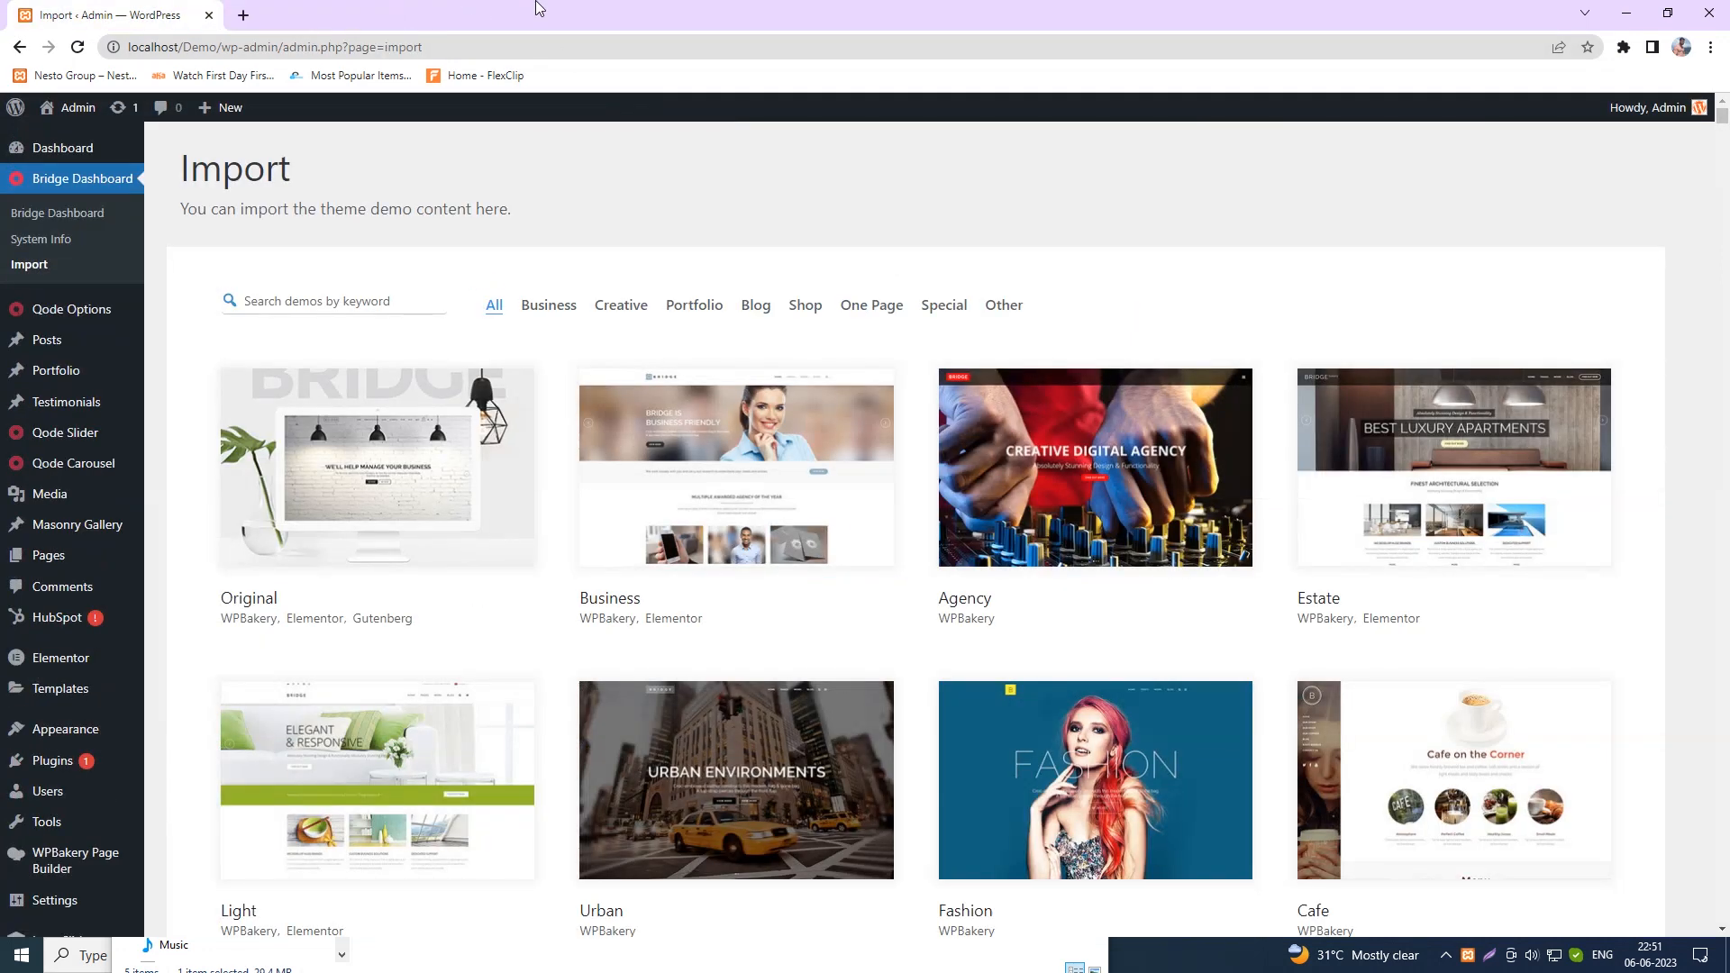
pyautogui.click(65, 137)
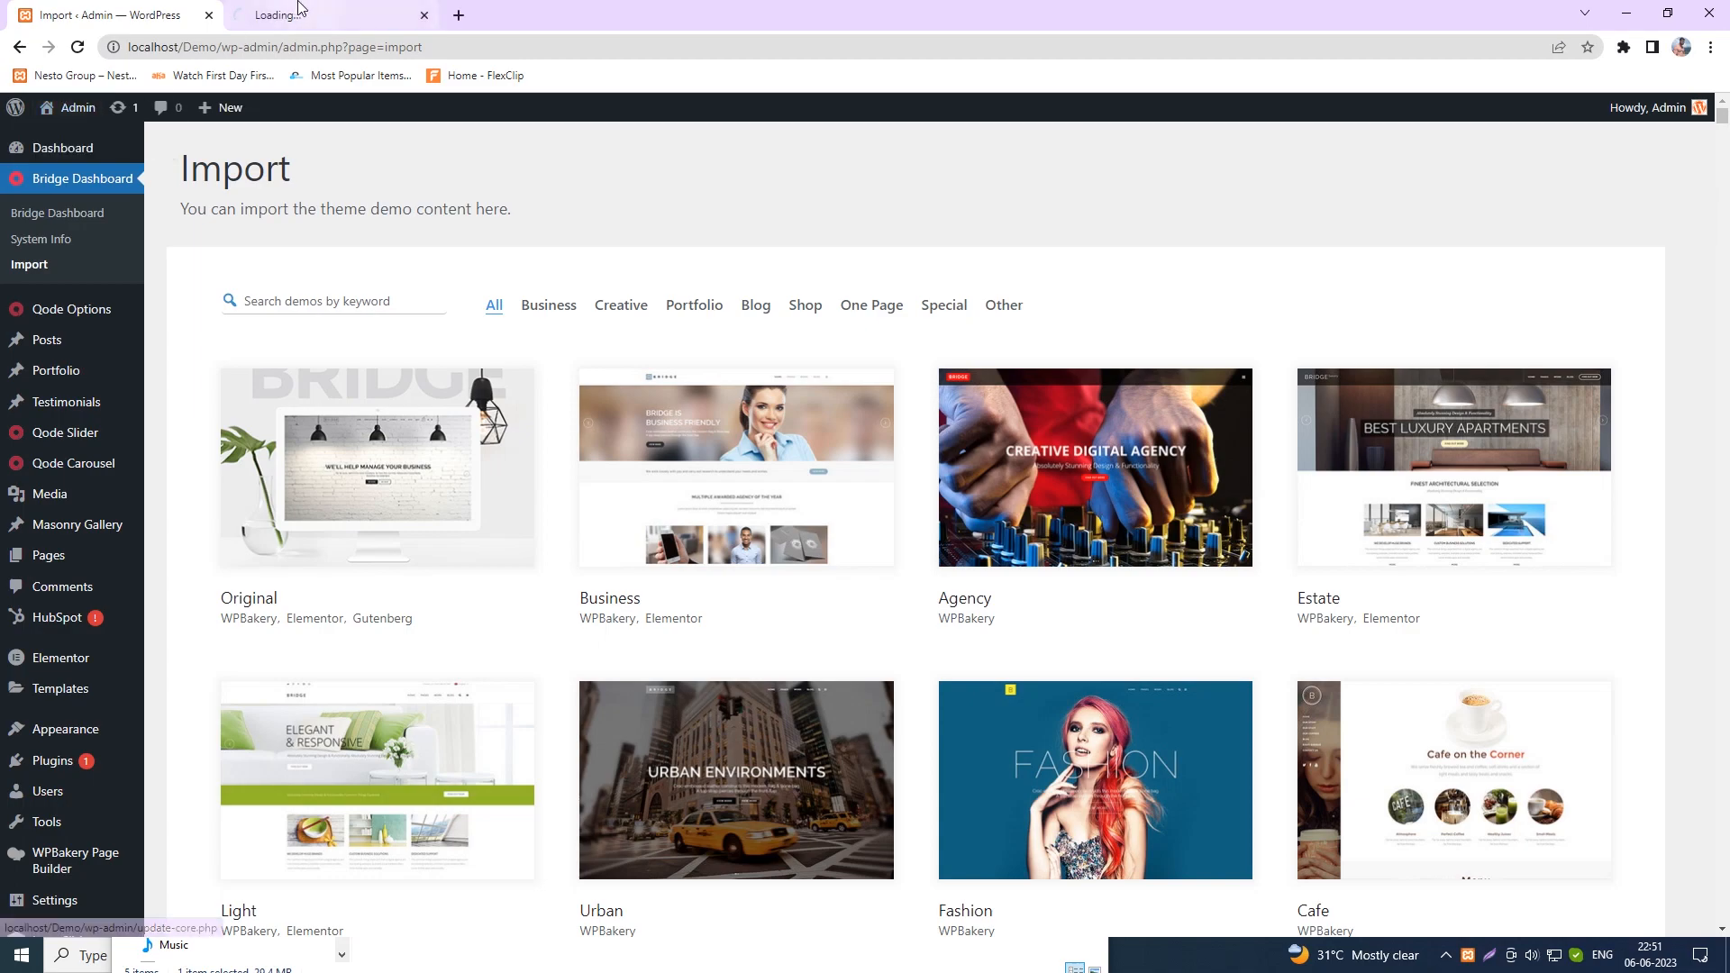